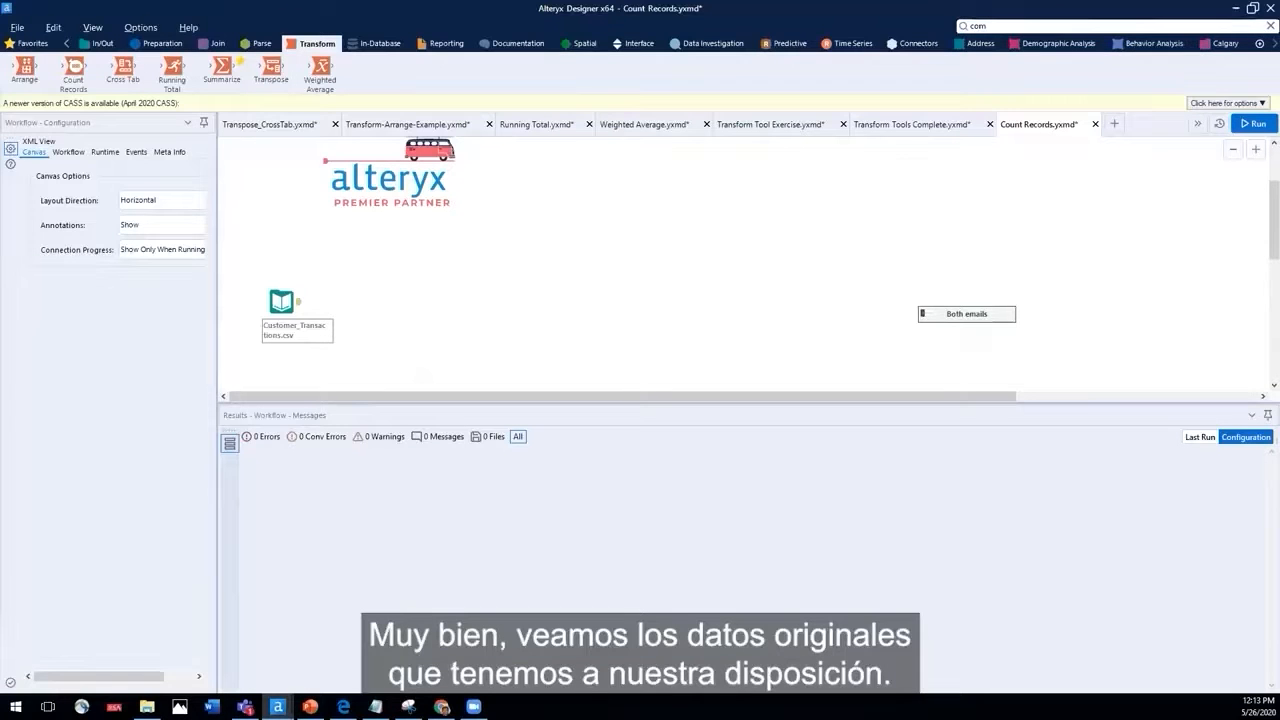
- Add a Browse tool after the Customer_Transactions.csv input and run the workflow
scroll(430, 274, up, 1)
scroll(430, 274, down, 1)
scroll(430, 274, up, 4)
scroll(430, 274, down, 3)
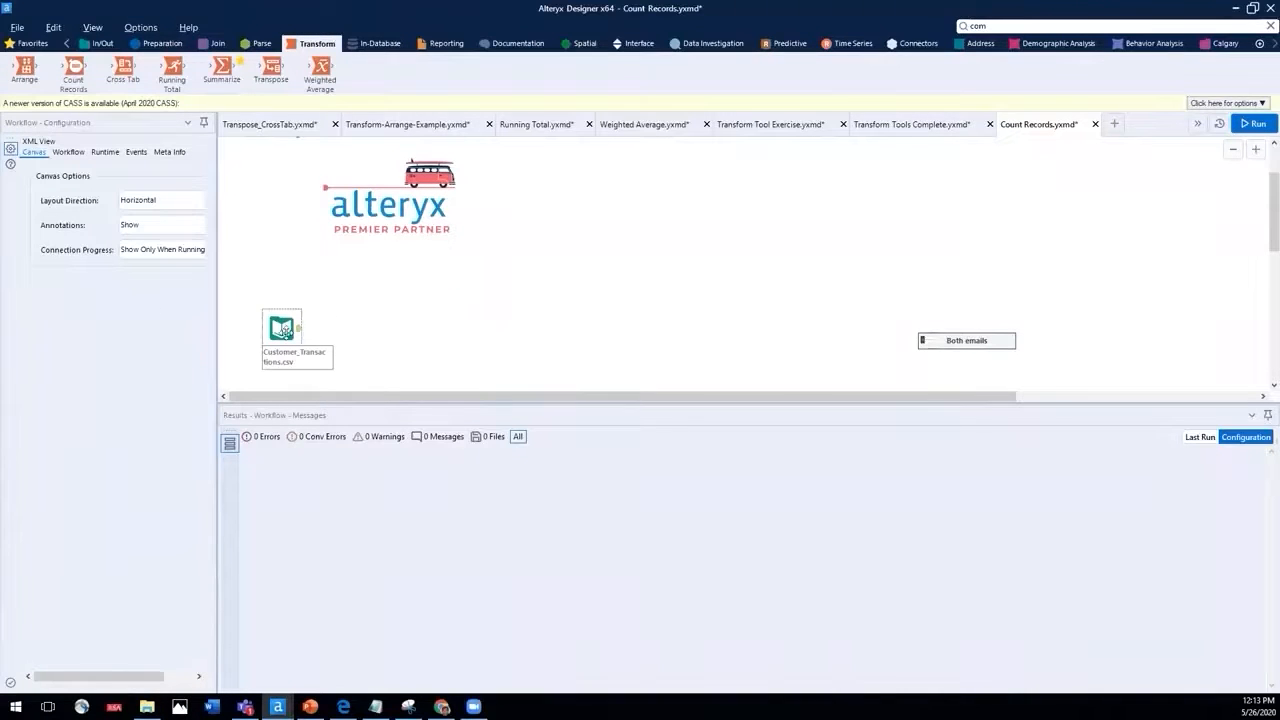
click(282, 328)
right_click(284, 330)
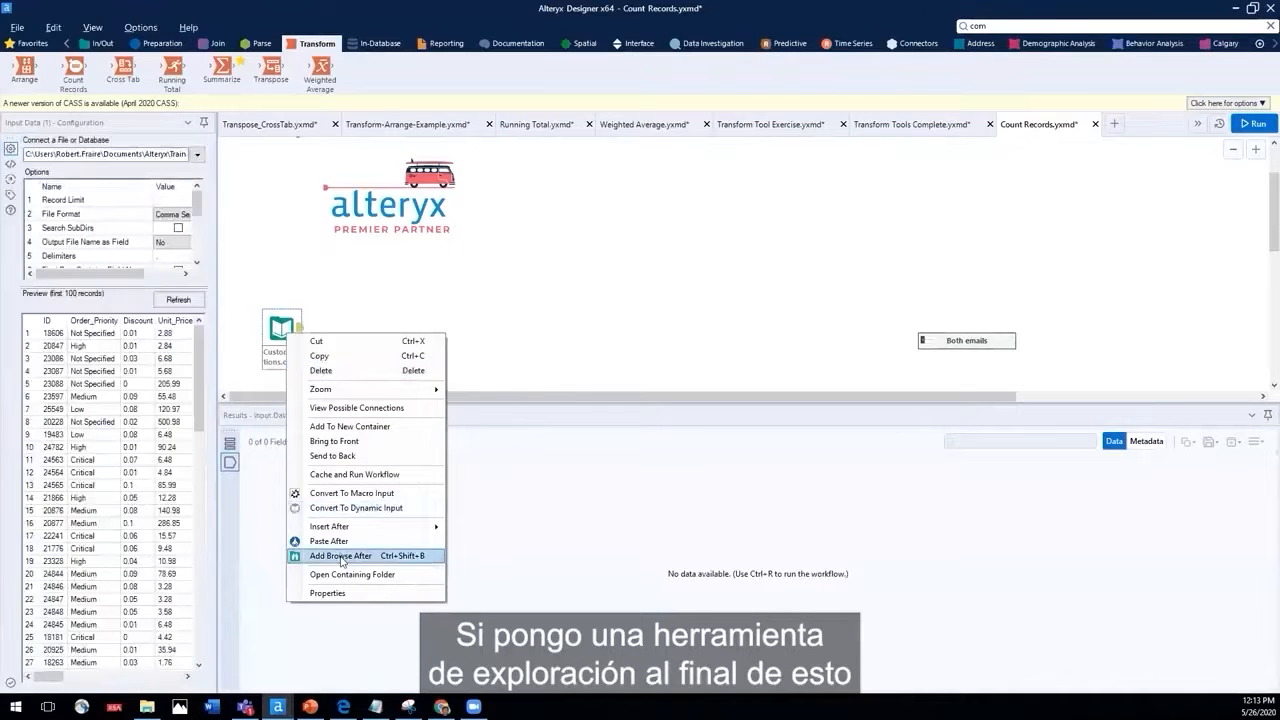
click(340, 556)
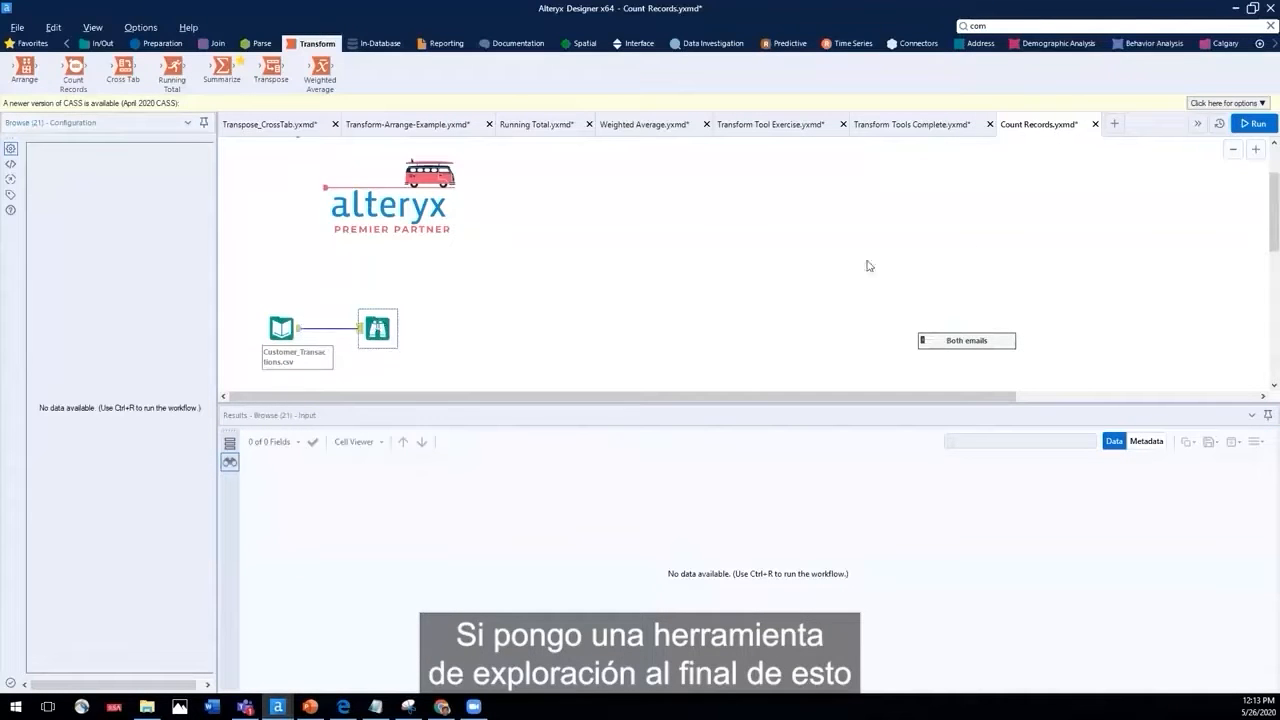
click(1253, 123)
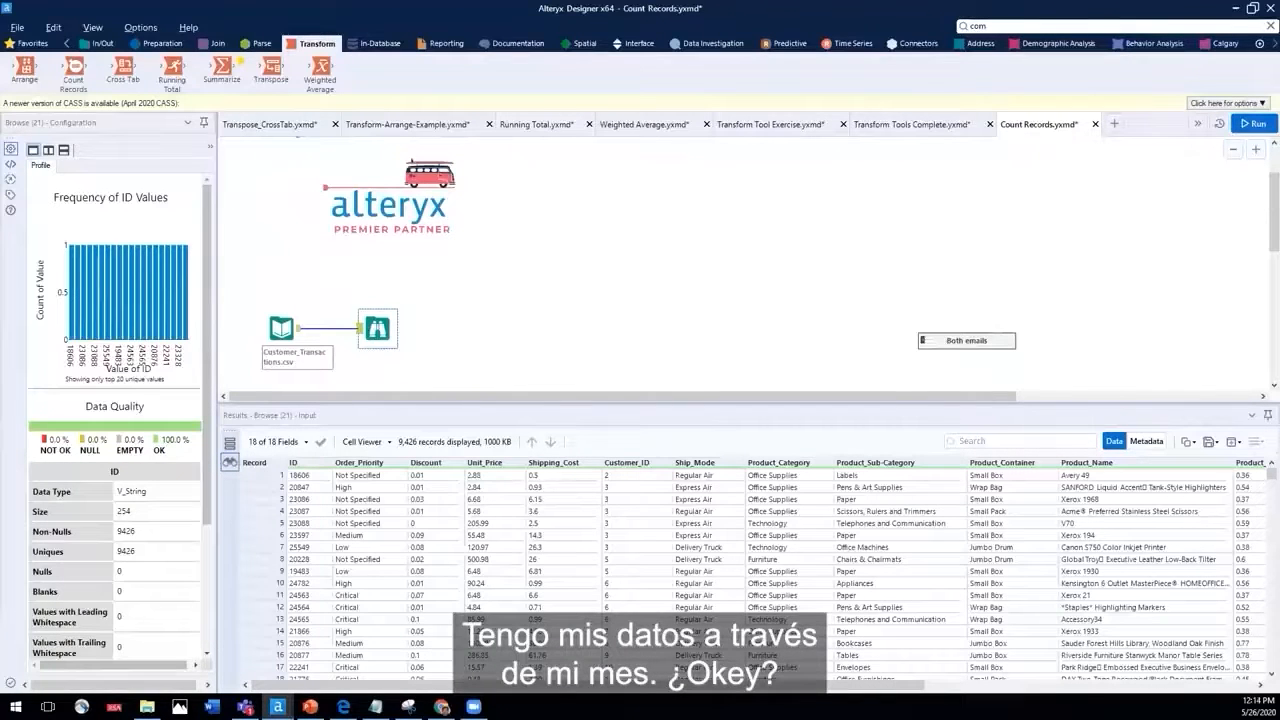
- Switch to the Transpose_CrossTab.yxmd workflow and widen the configuration pane to preview its Input Data tool's records
scroll(618, 310, down, 1)
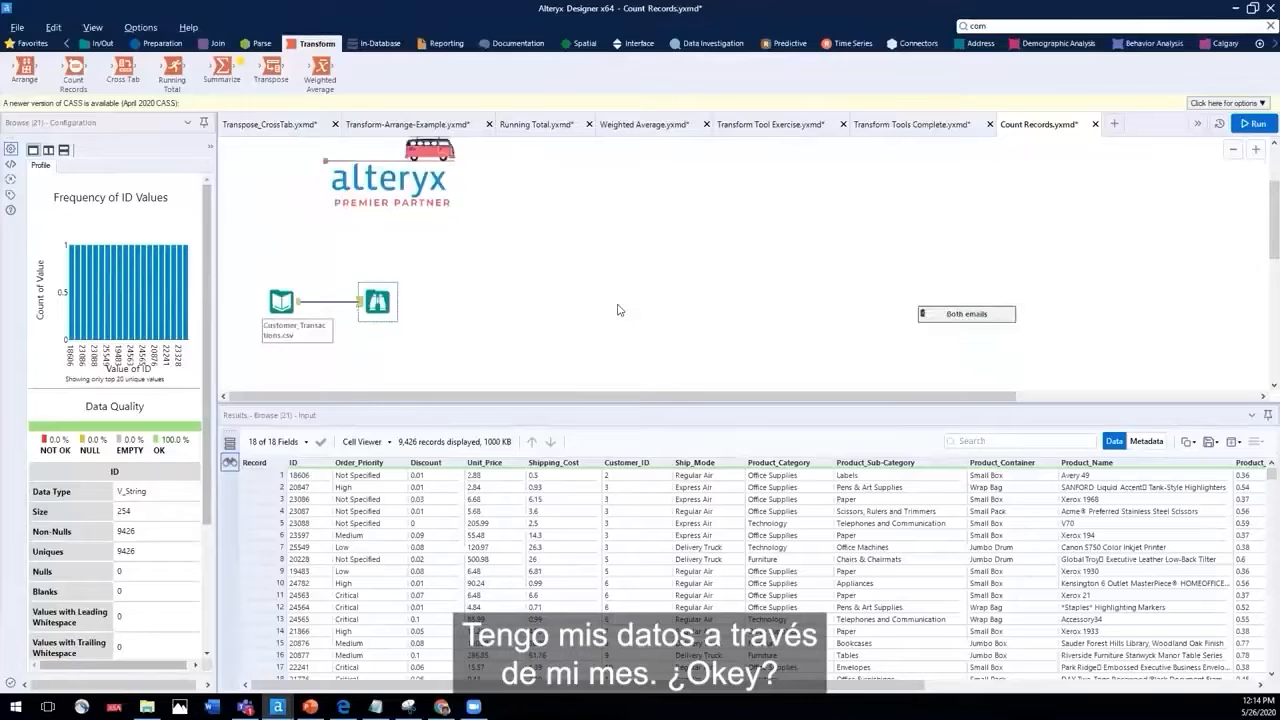
scroll(618, 310, down, 3)
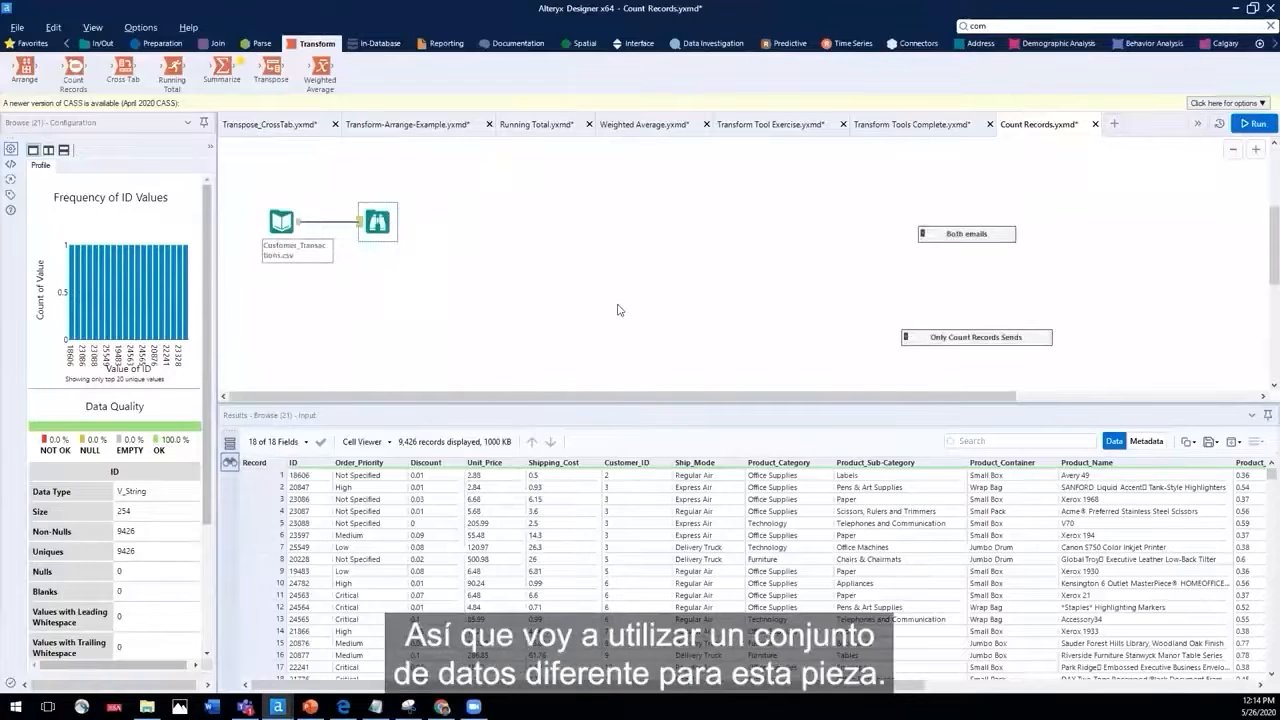
scroll(618, 310, up, 5)
scroll(332, 285, down, 3)
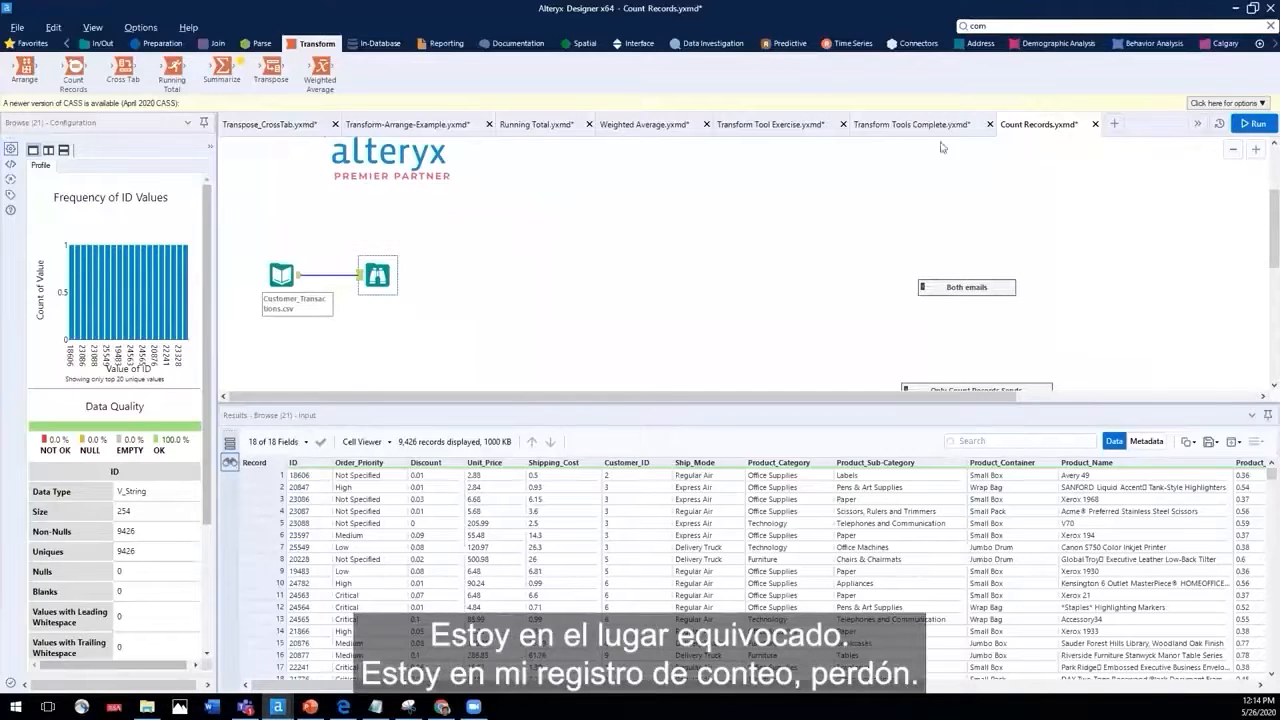
click(268, 126)
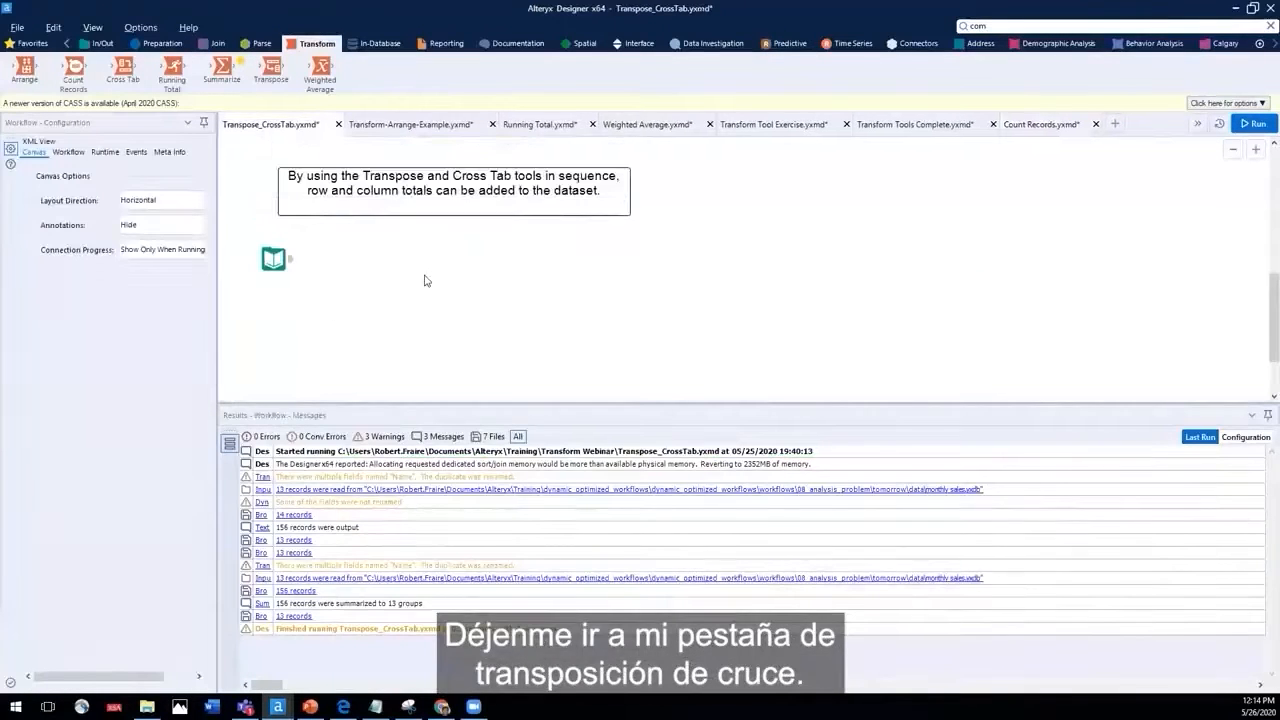
click(273, 259)
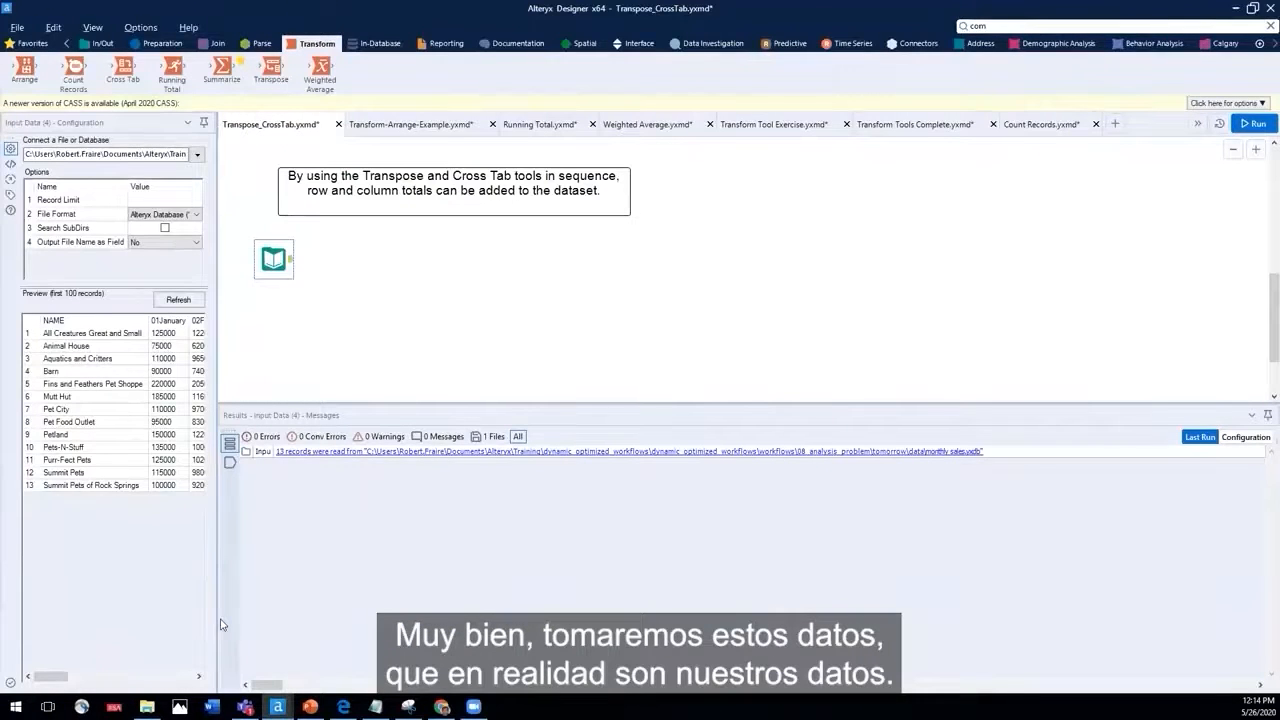
drag(218, 615, 368, 615)
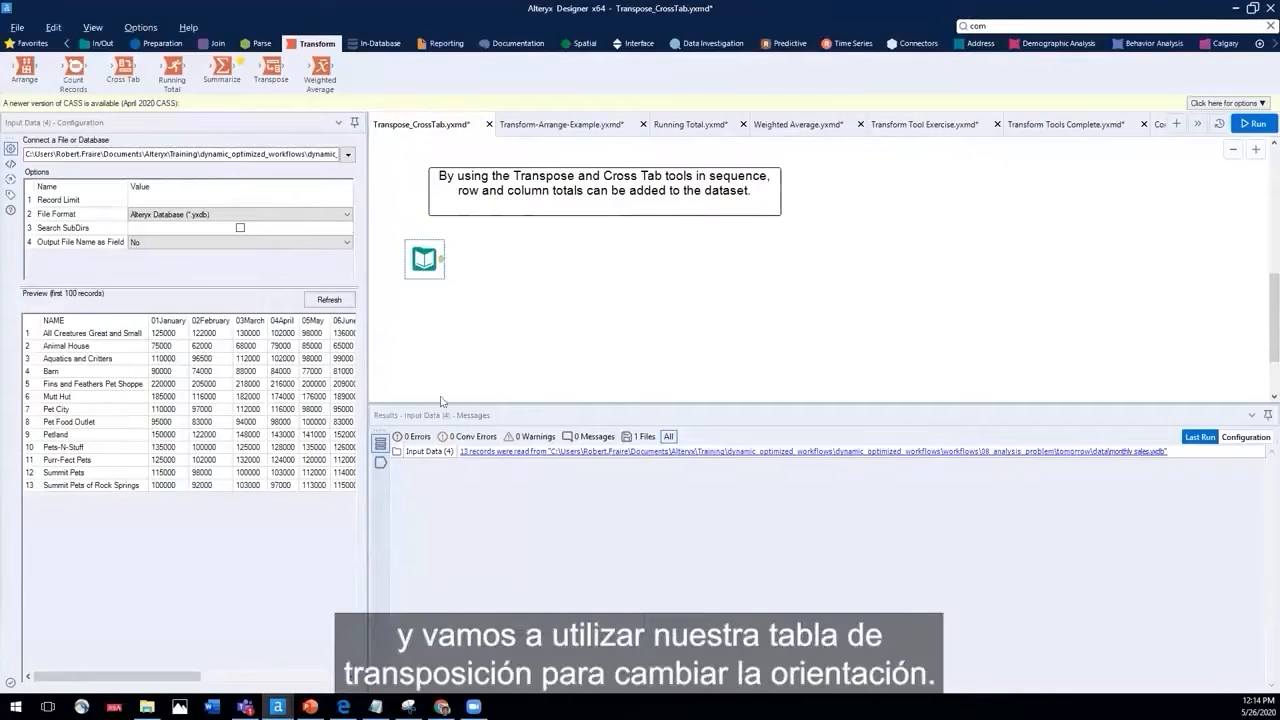
- Add a Transpose tool connected to the Input Data tool, check the input records, and open the Transpose configuration
drag(271, 68, 526, 279)
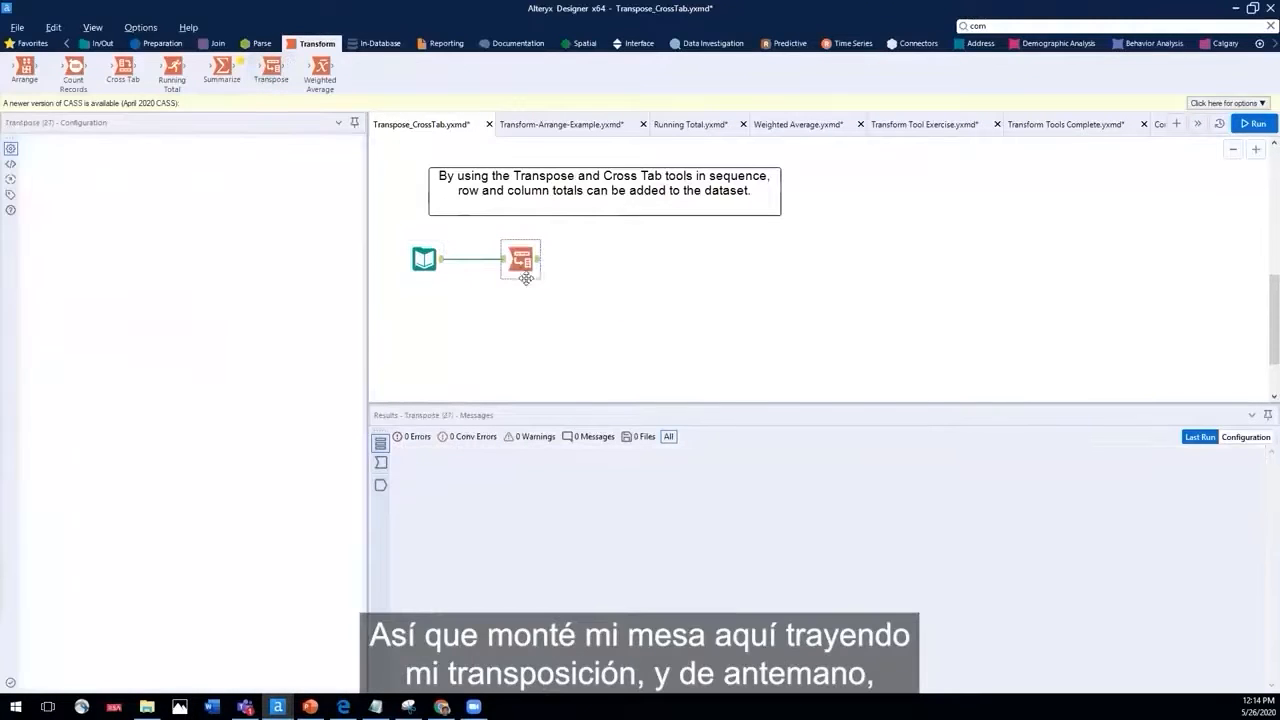
click(438, 262)
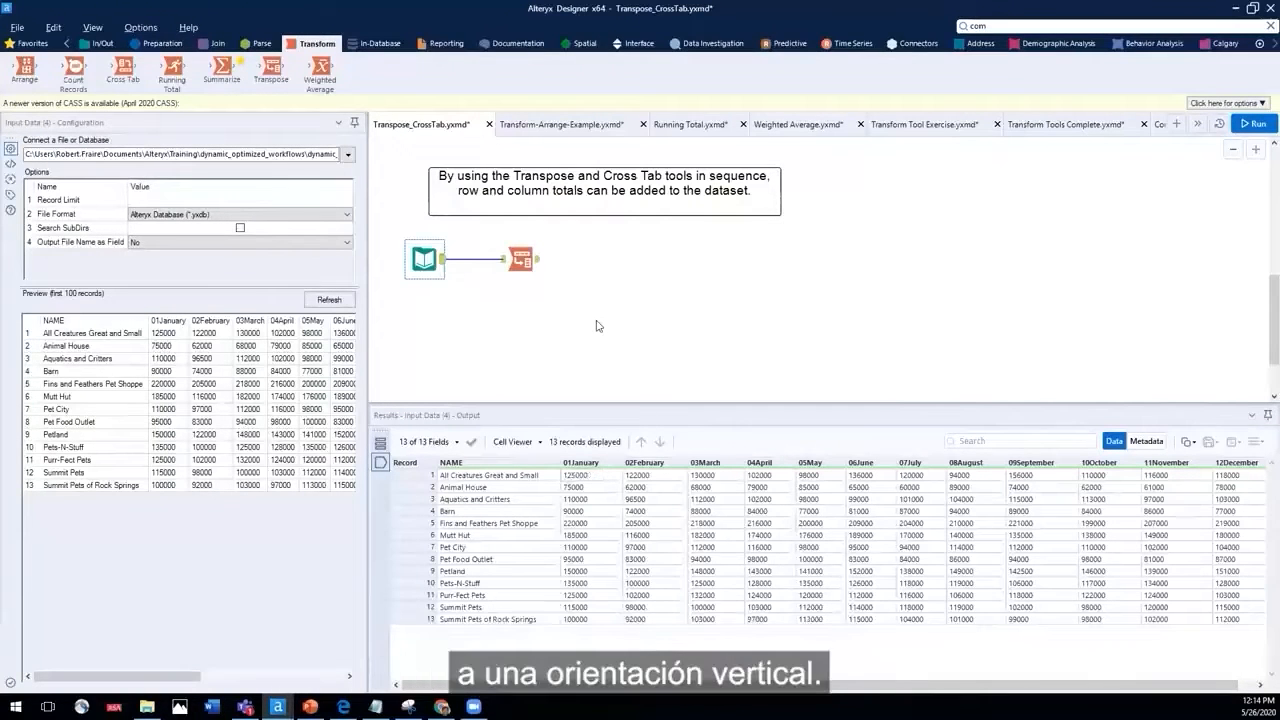
click(521, 262)
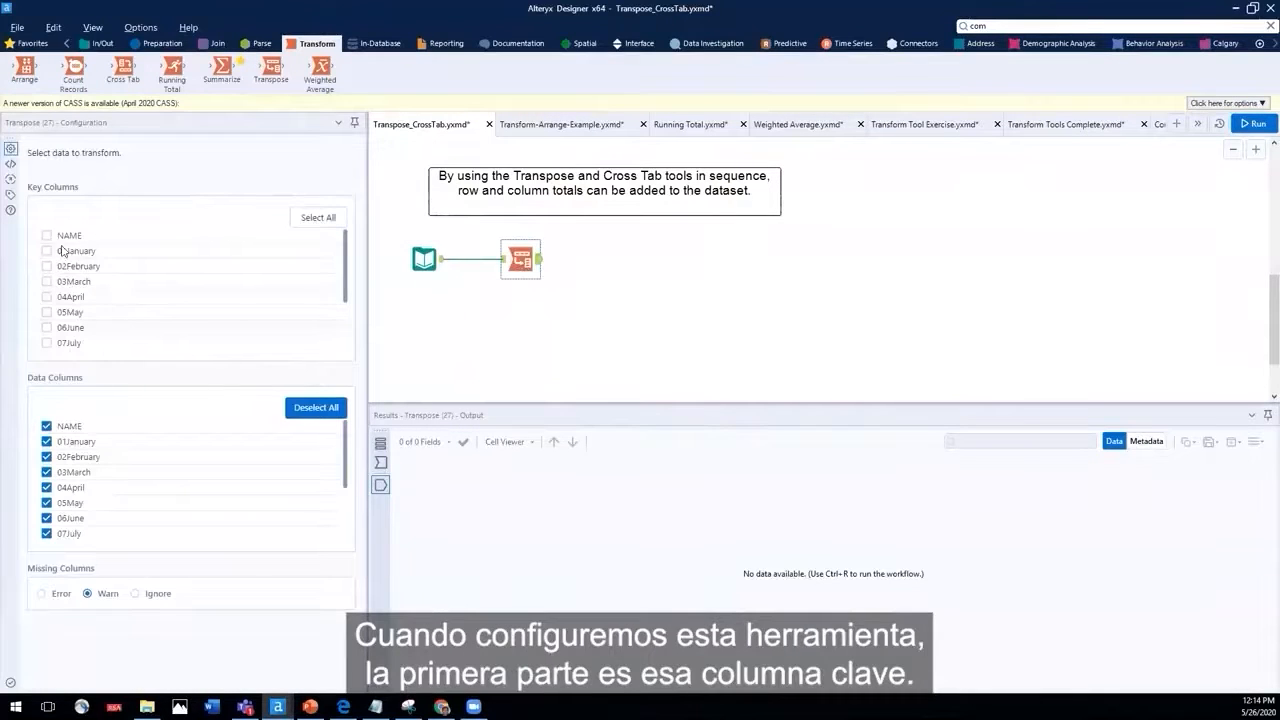
- Paste the comment with the Transpose diagram into the empty canvas area beside the workflow and shift it slightly upward
scroll(748, 338, down, 1)
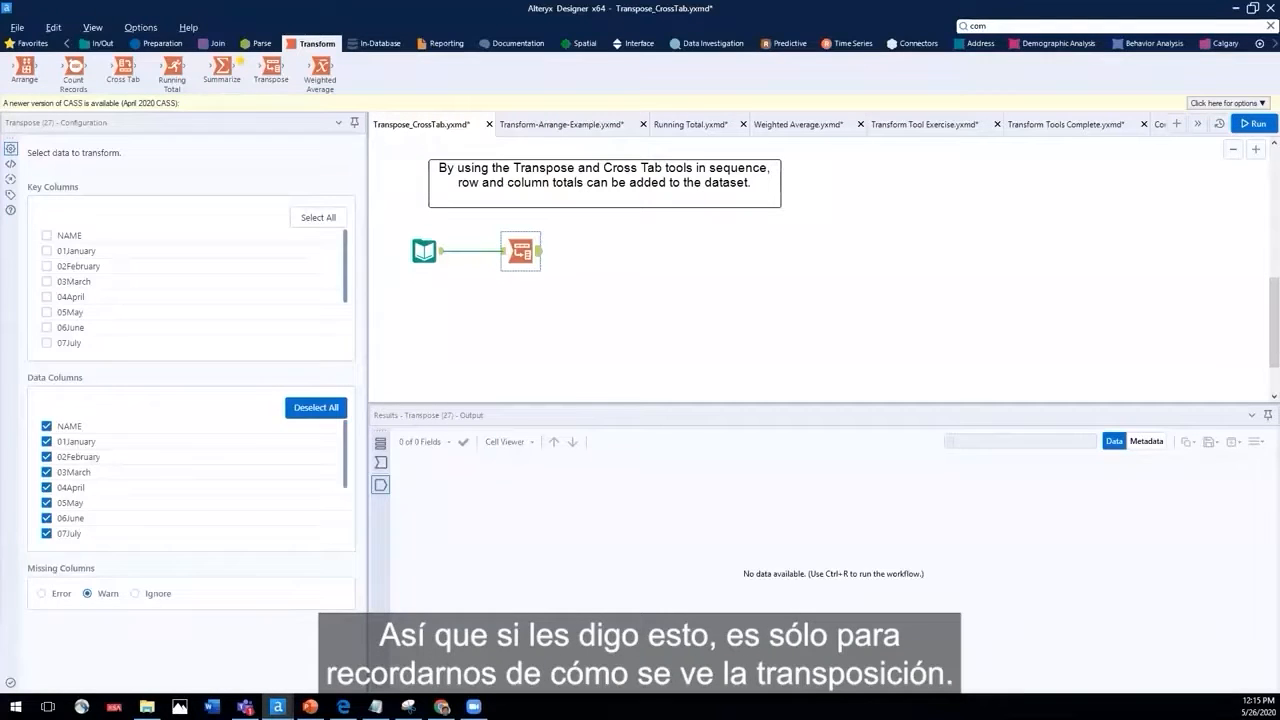
right_click(820, 246)
click(845, 249)
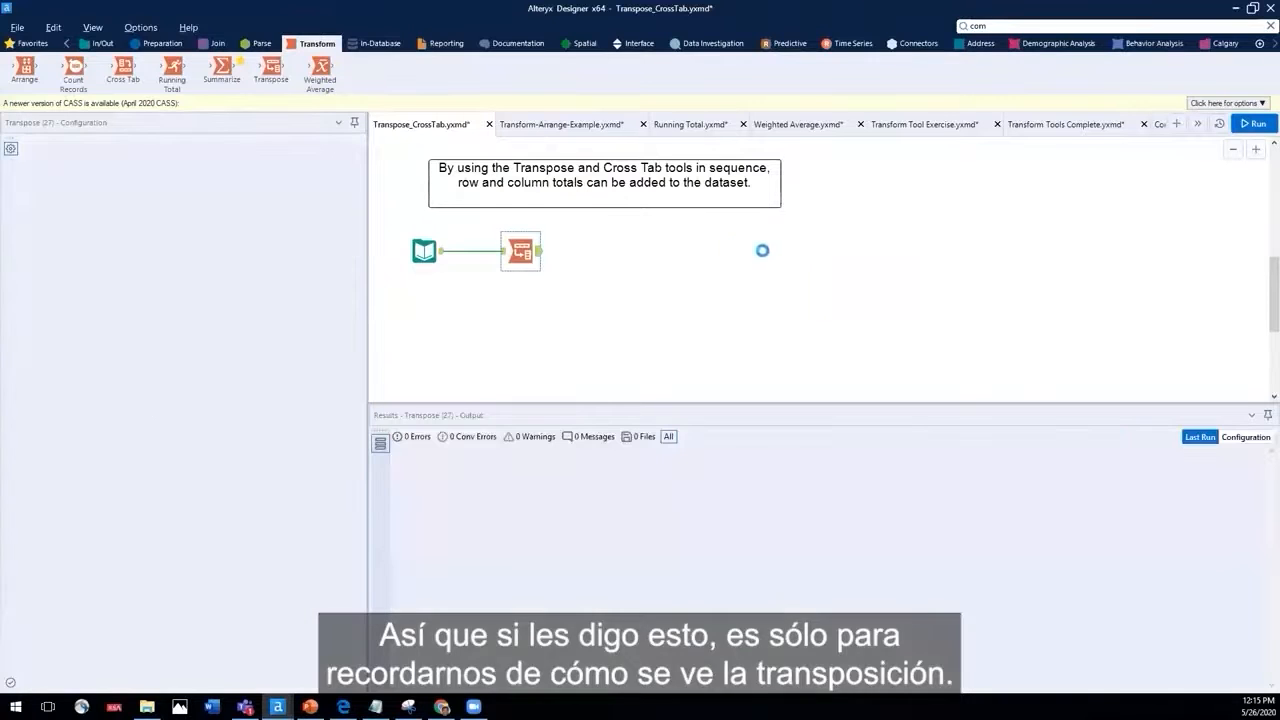
drag(857, 263, 859, 231)
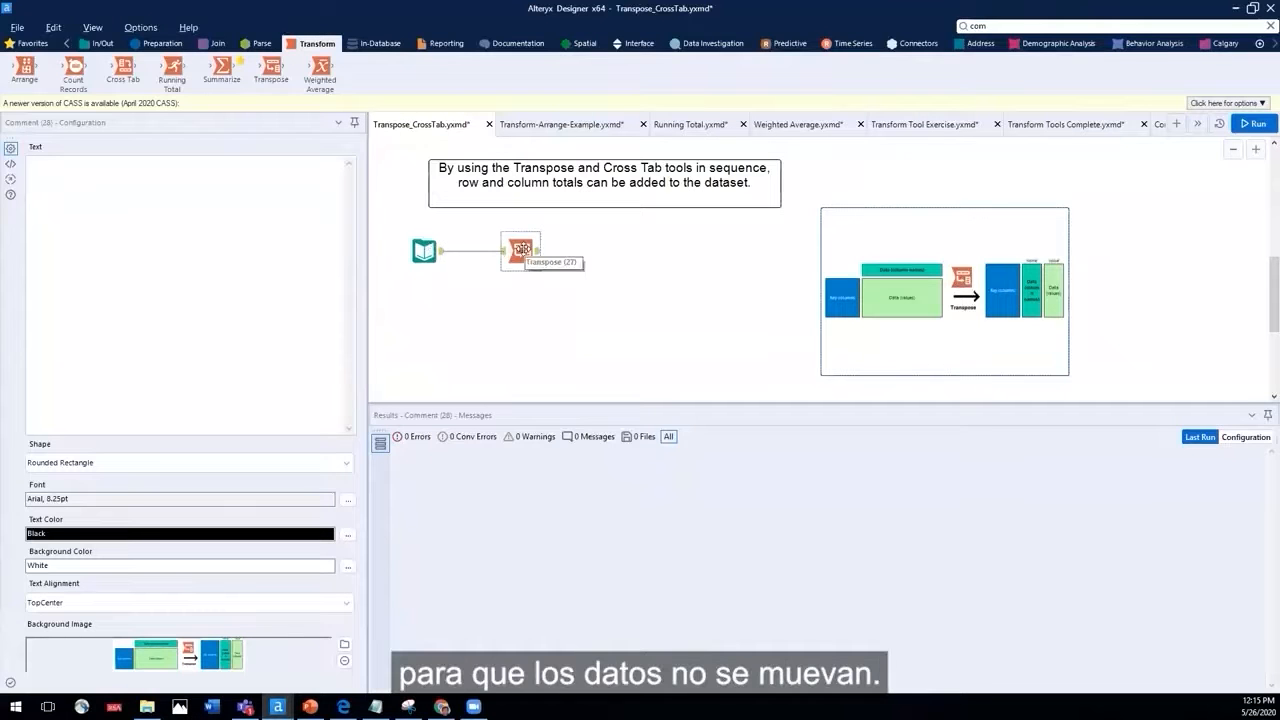
- Set NAME as the Transpose tool's key column and review the selected data columns
click(521, 249)
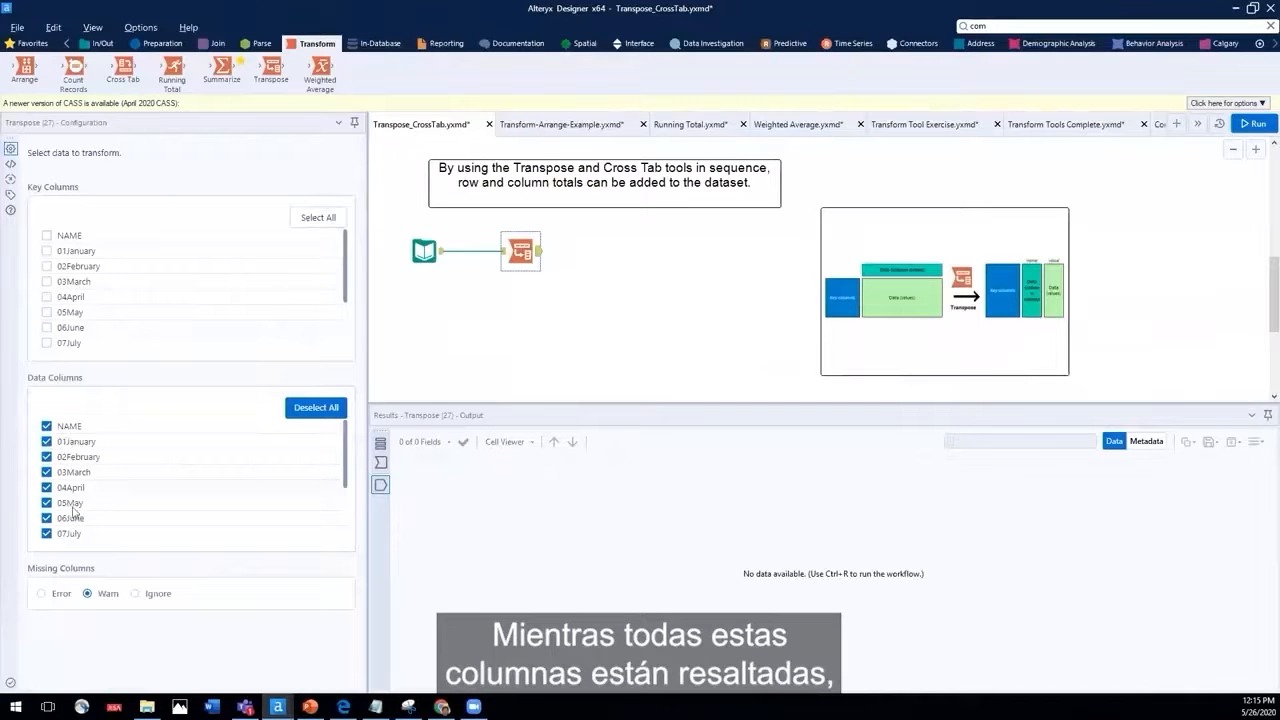
click(47, 237)
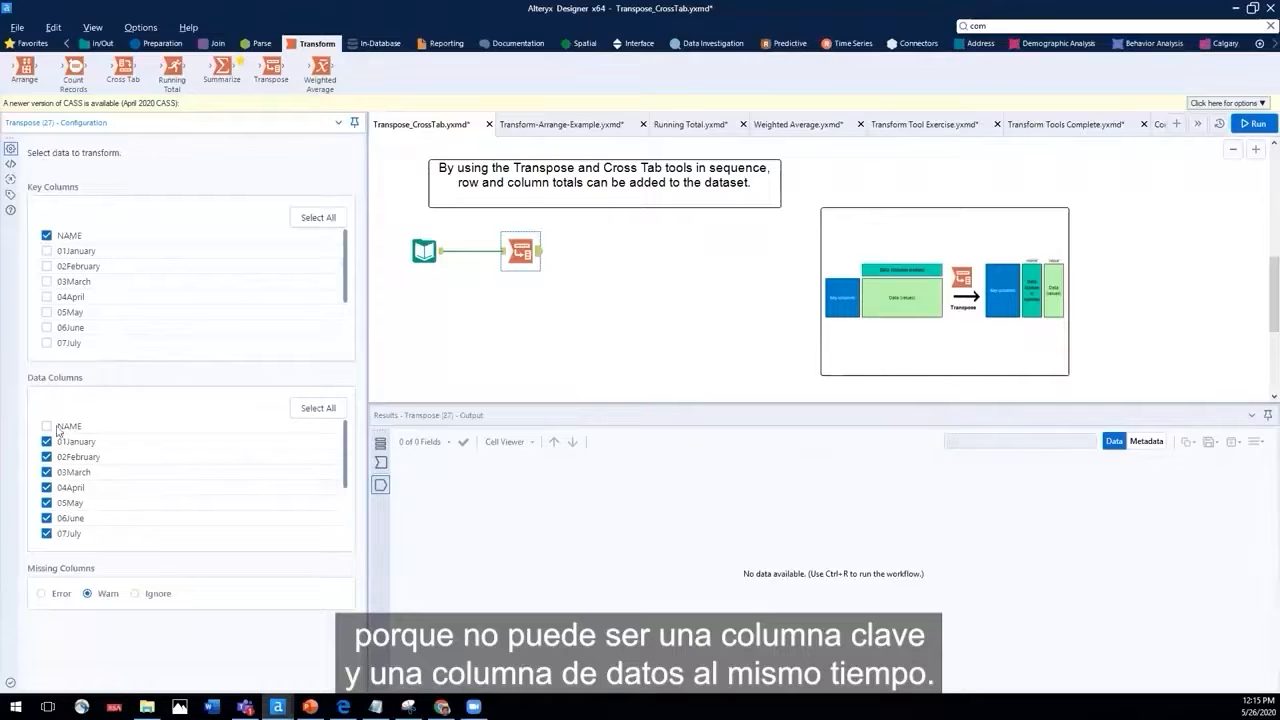
scroll(94, 500, down, 2)
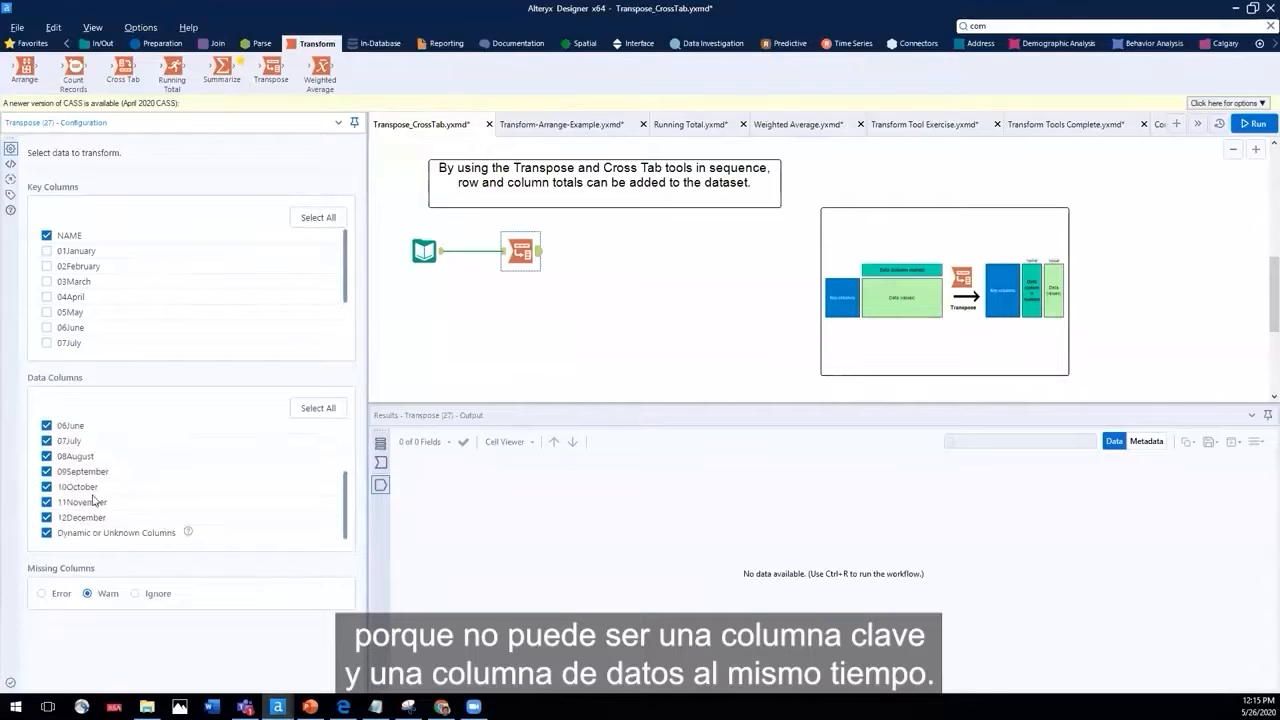
scroll(94, 500, up, 2)
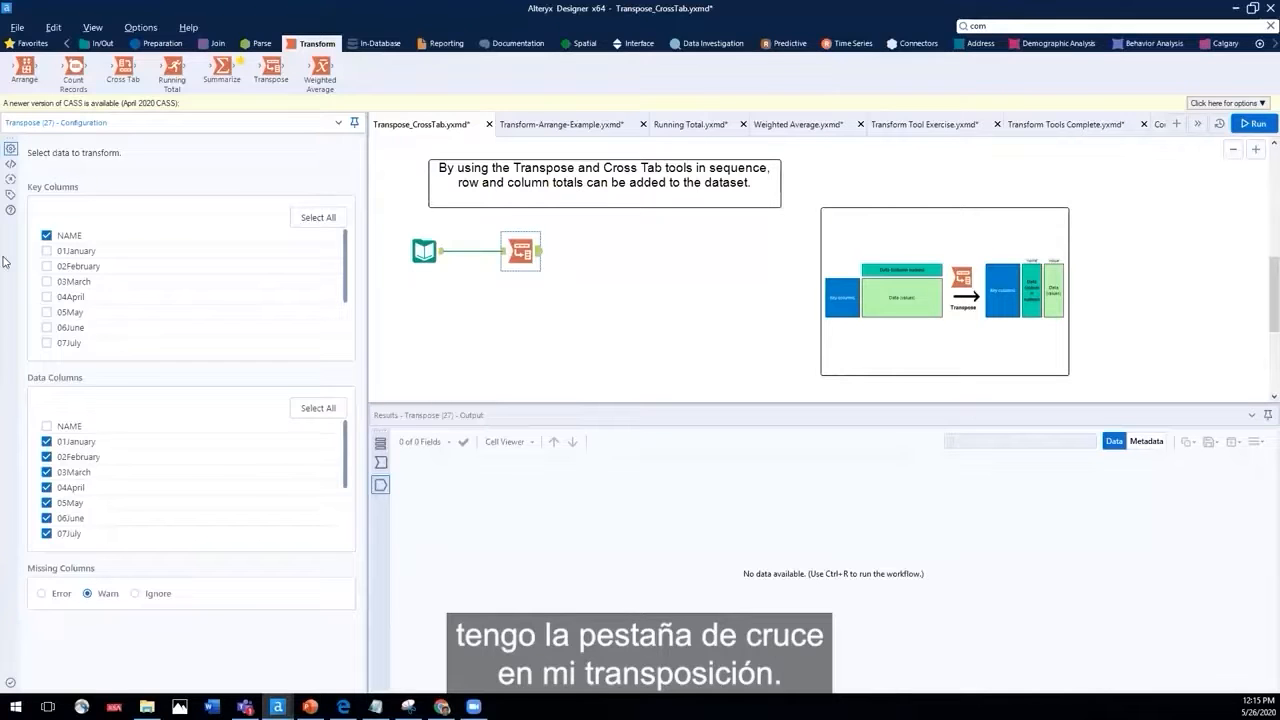
- Add a Browse tool after the Transpose tool and run the workflow
right_click(520, 248)
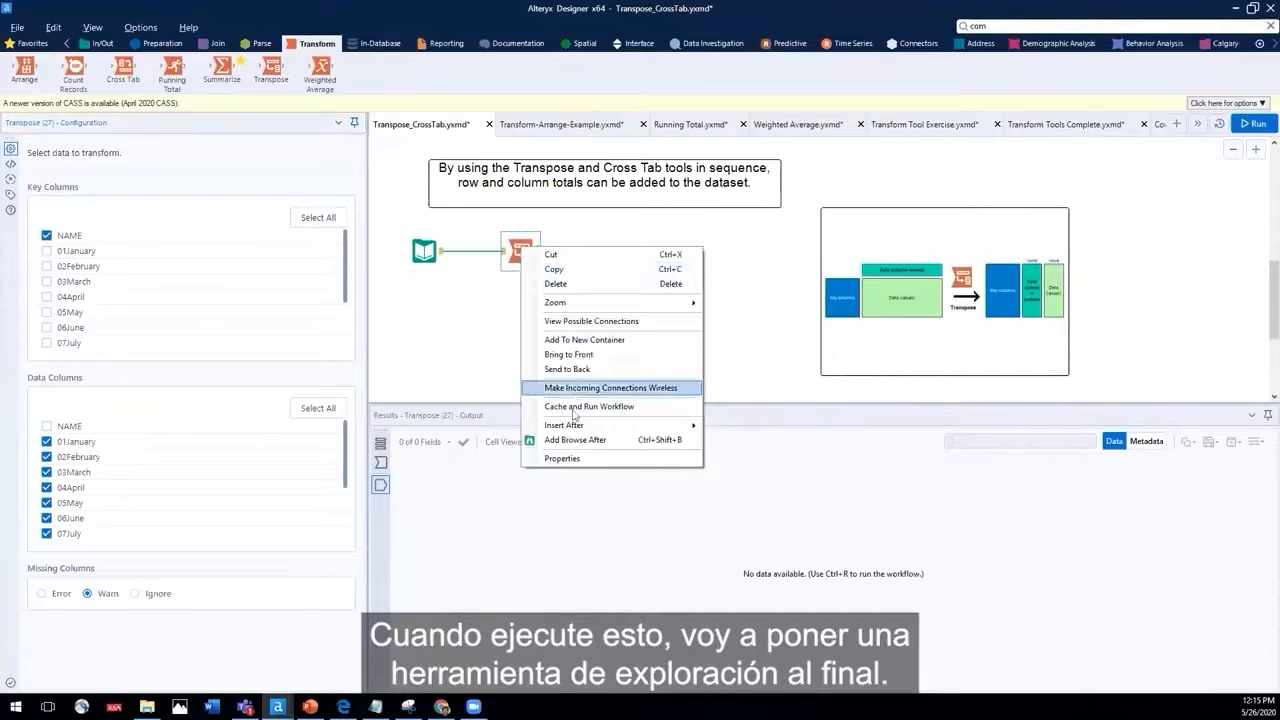
click(576, 440)
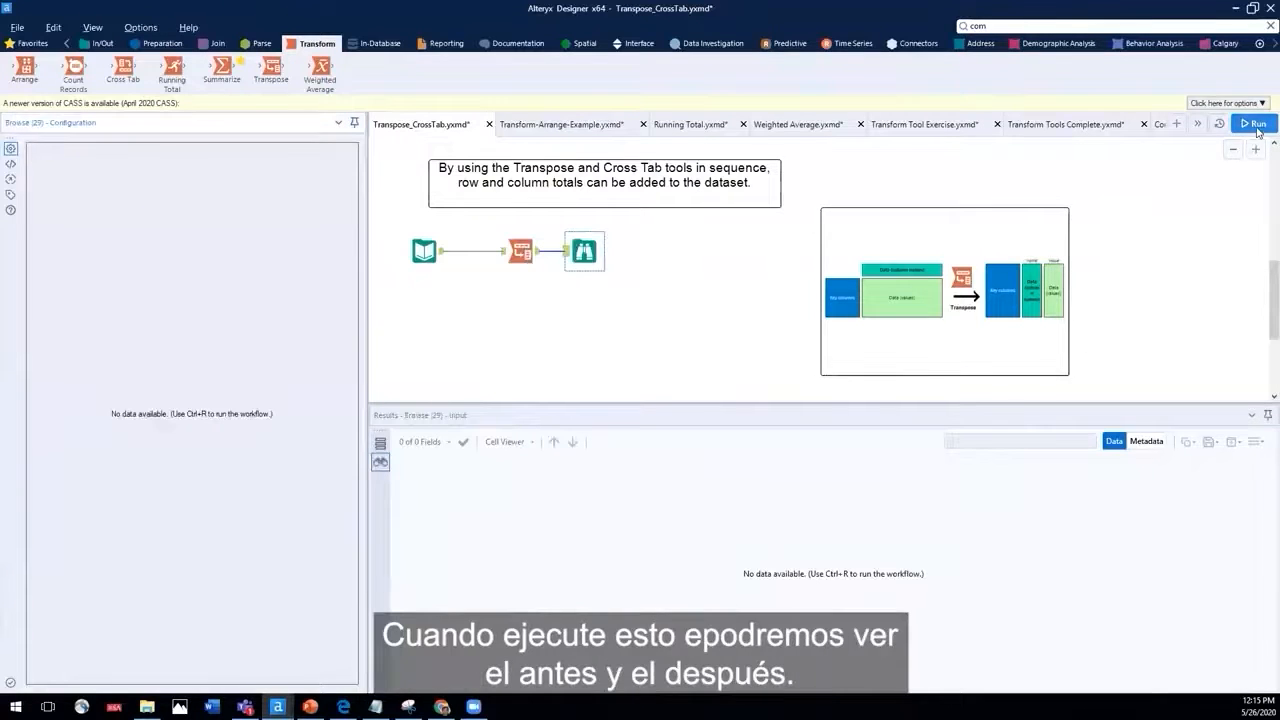
click(1256, 124)
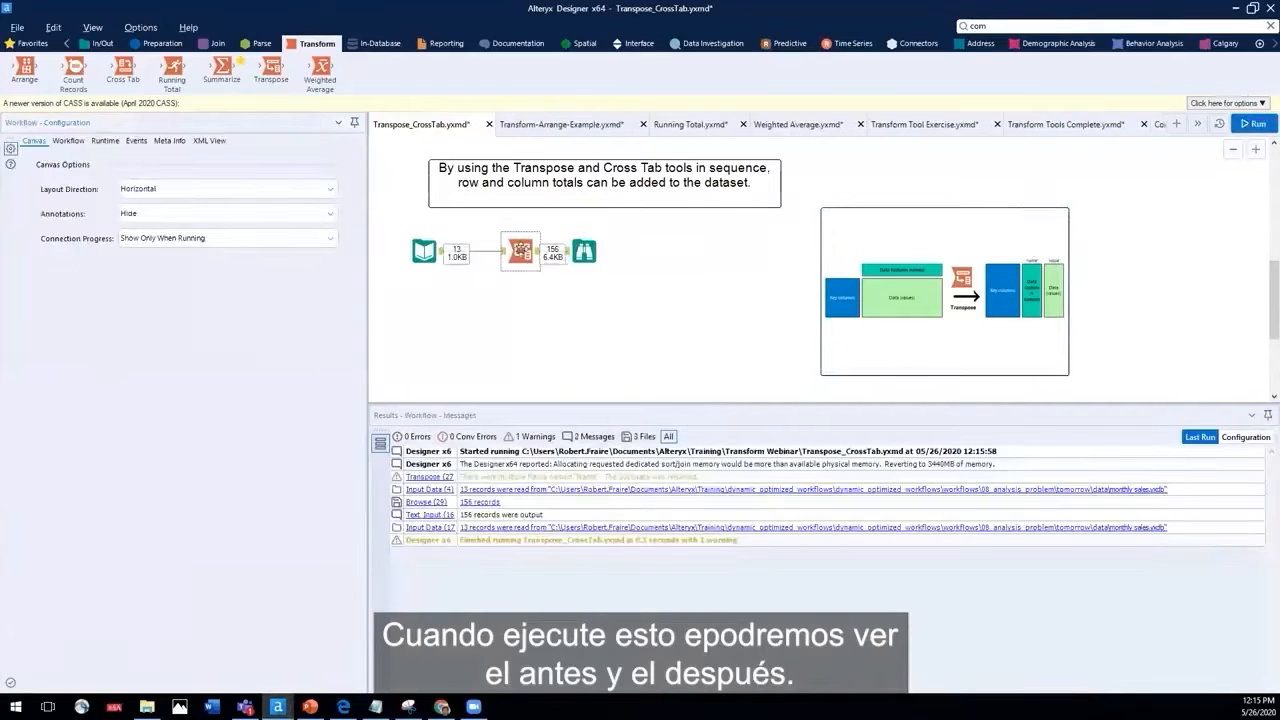
- Compare the Transpose tool's input data with its output data
click(520, 251)
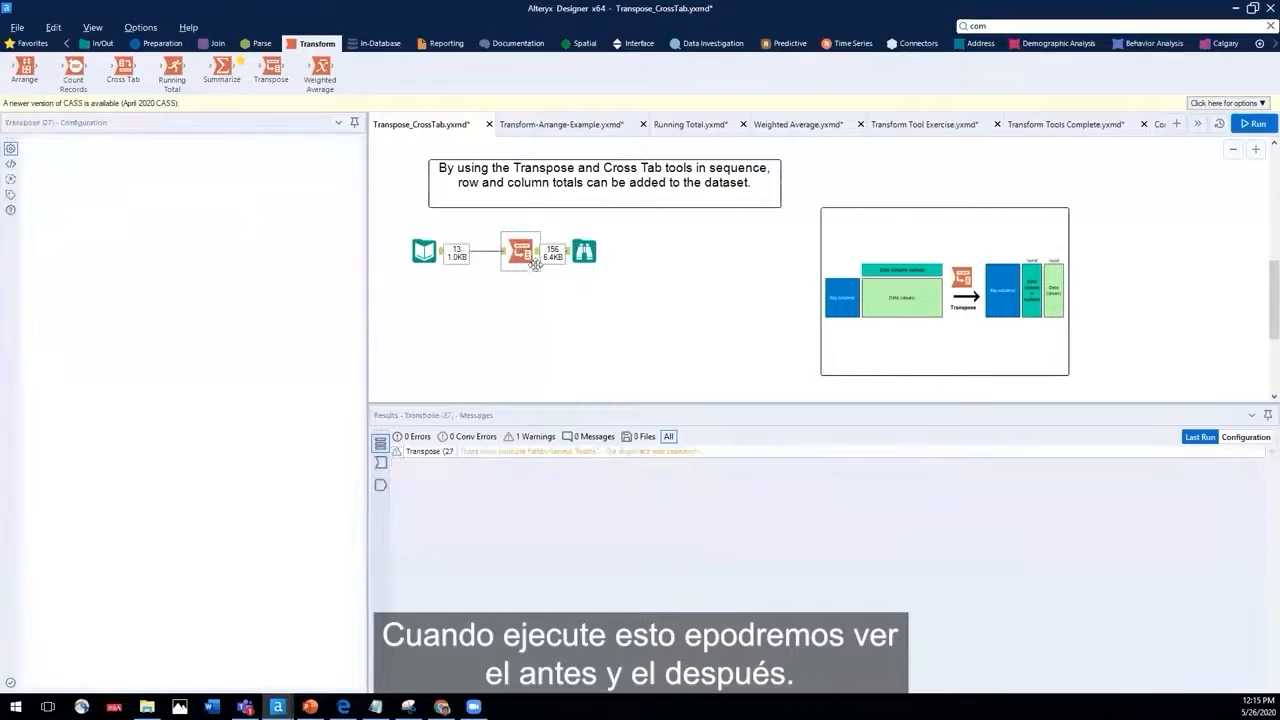
click(381, 463)
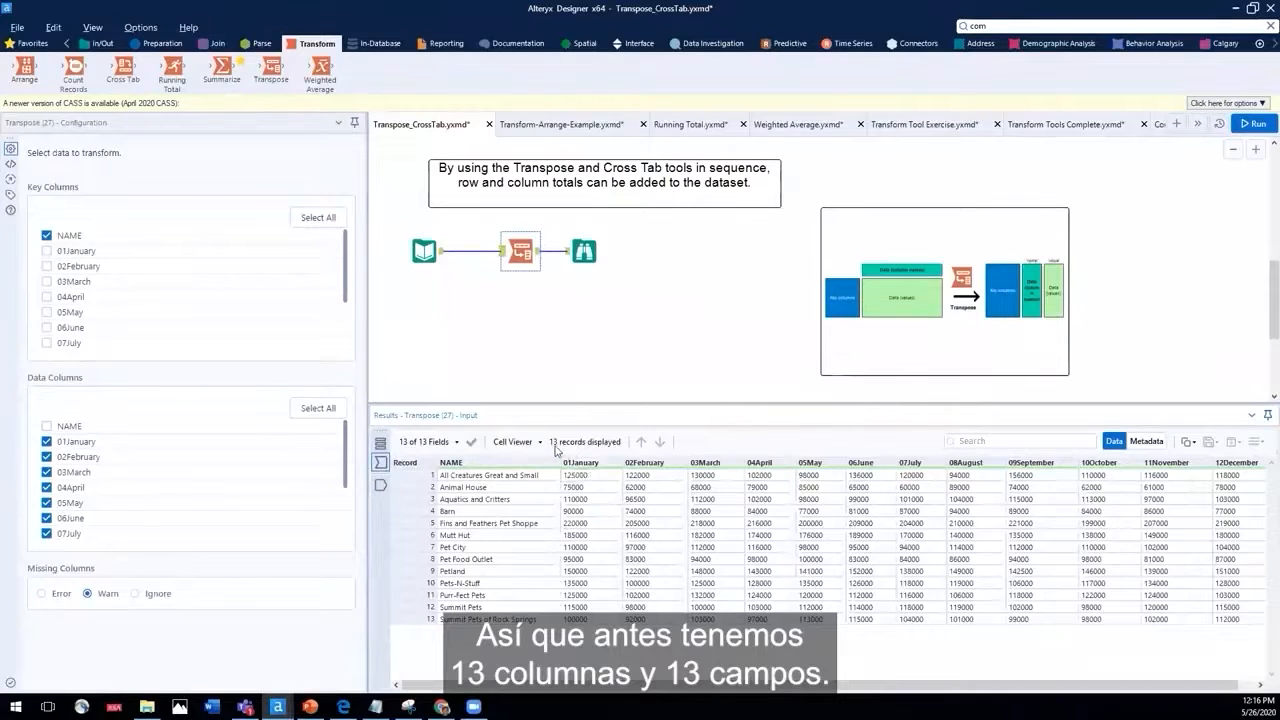
click(381, 485)
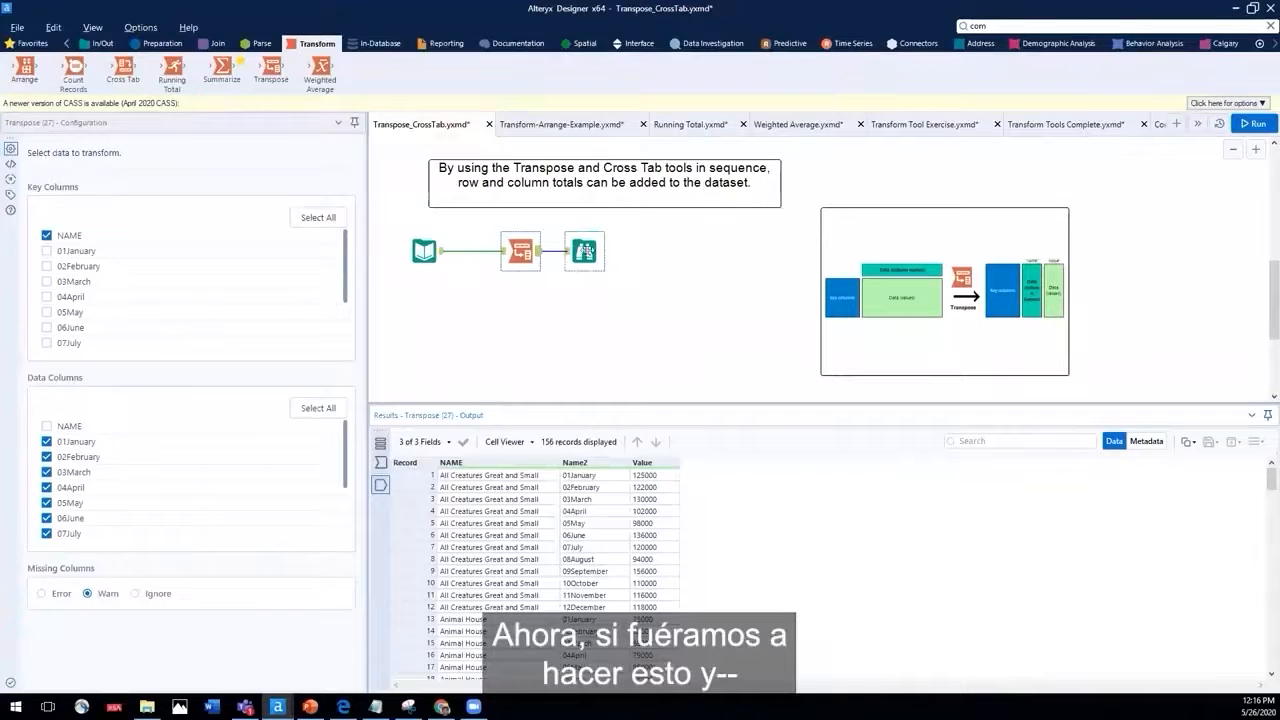
- Move the Browse tool farther from the Transpose tool and connect a Summarize tool to the Transpose output
click(584, 251)
drag(584, 251, 688, 267)
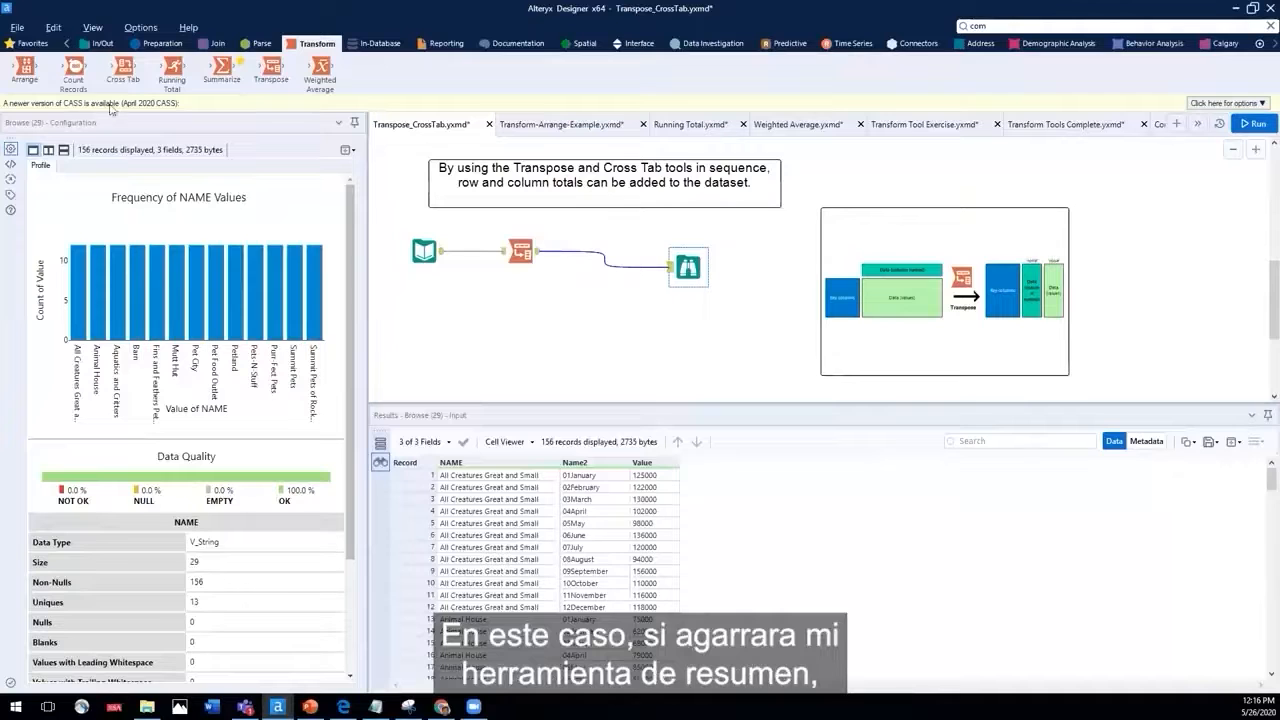
drag(222, 68, 592, 227)
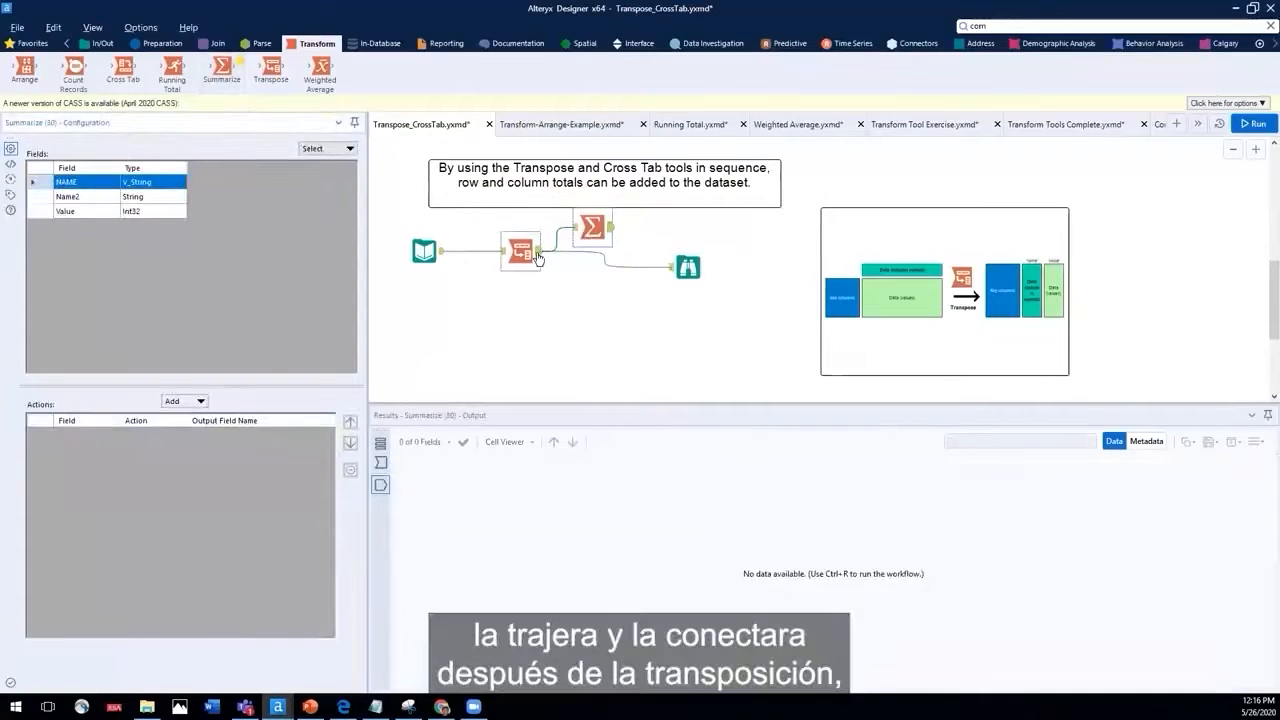
- Review the Transpose output, and configure the Summarize tool to group by NAME and sum Value
click(534, 254)
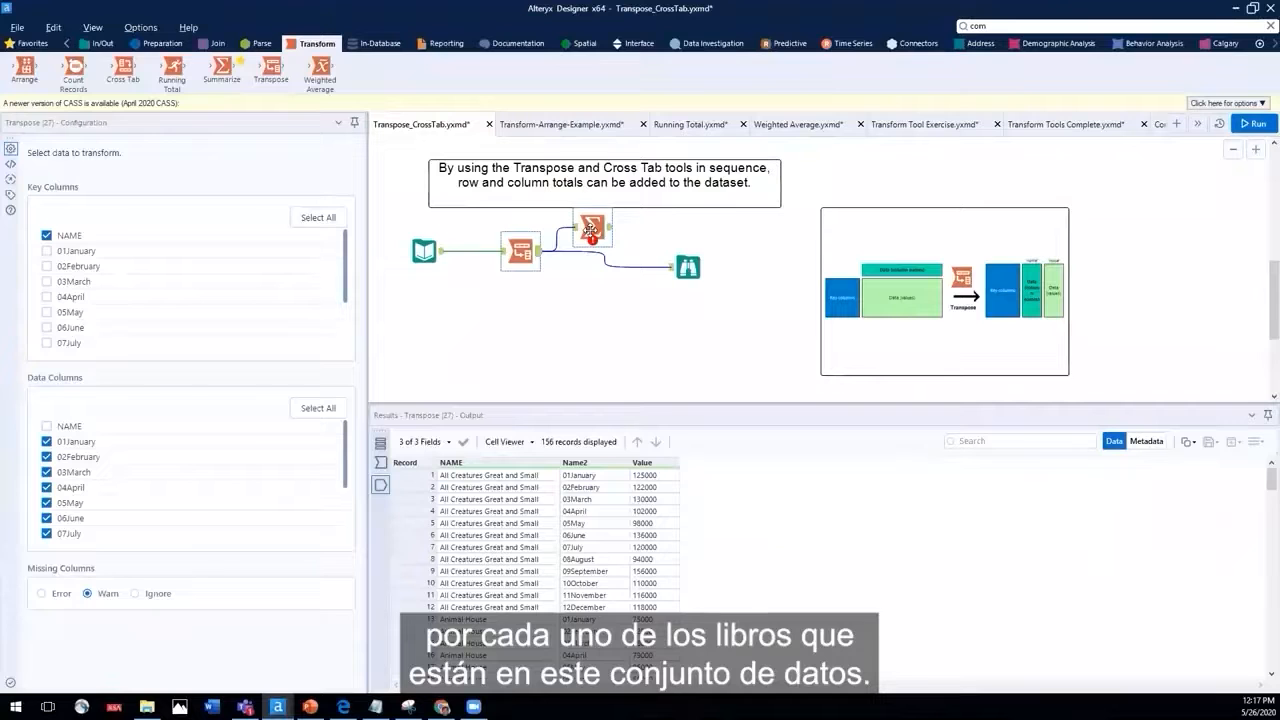
click(591, 230)
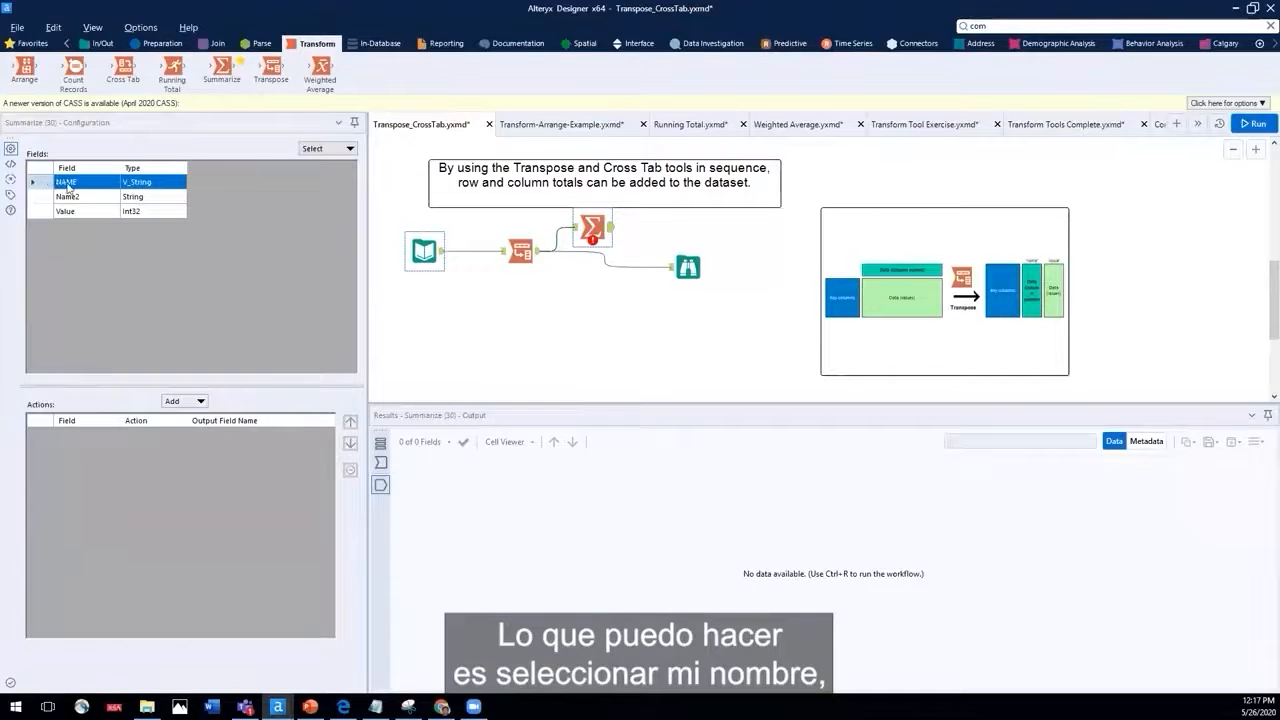
click(184, 402)
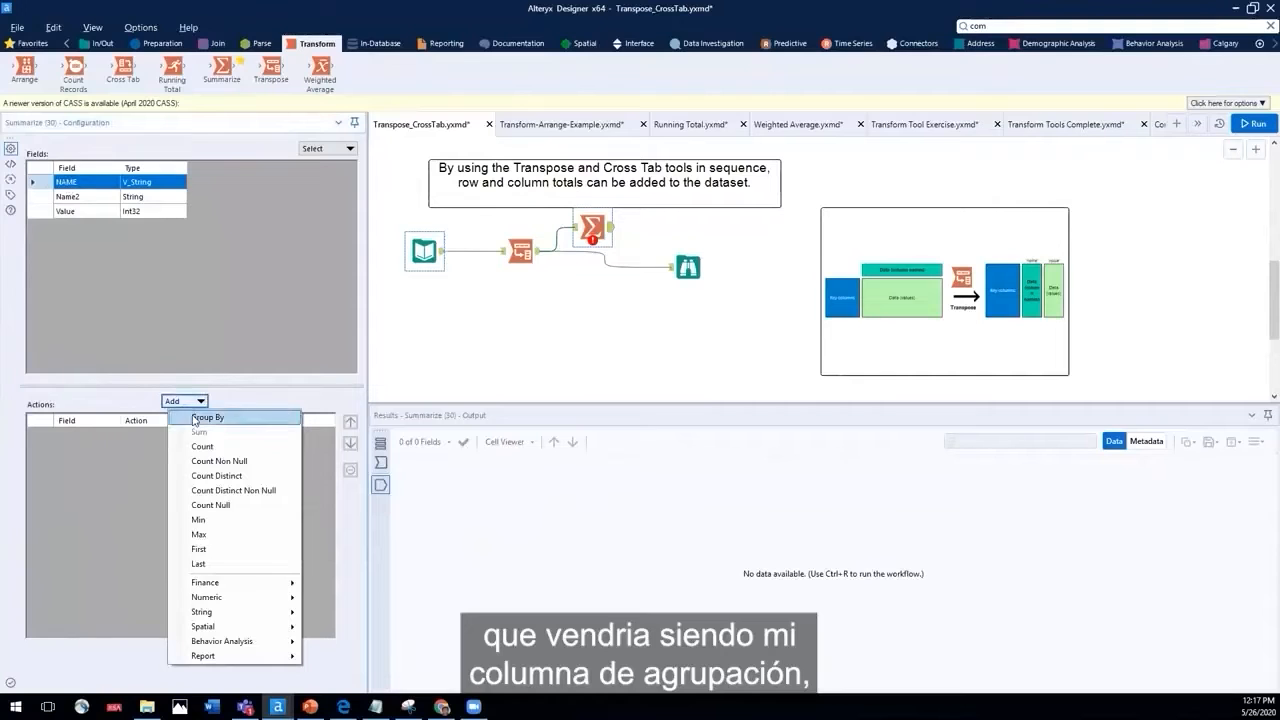
click(195, 421)
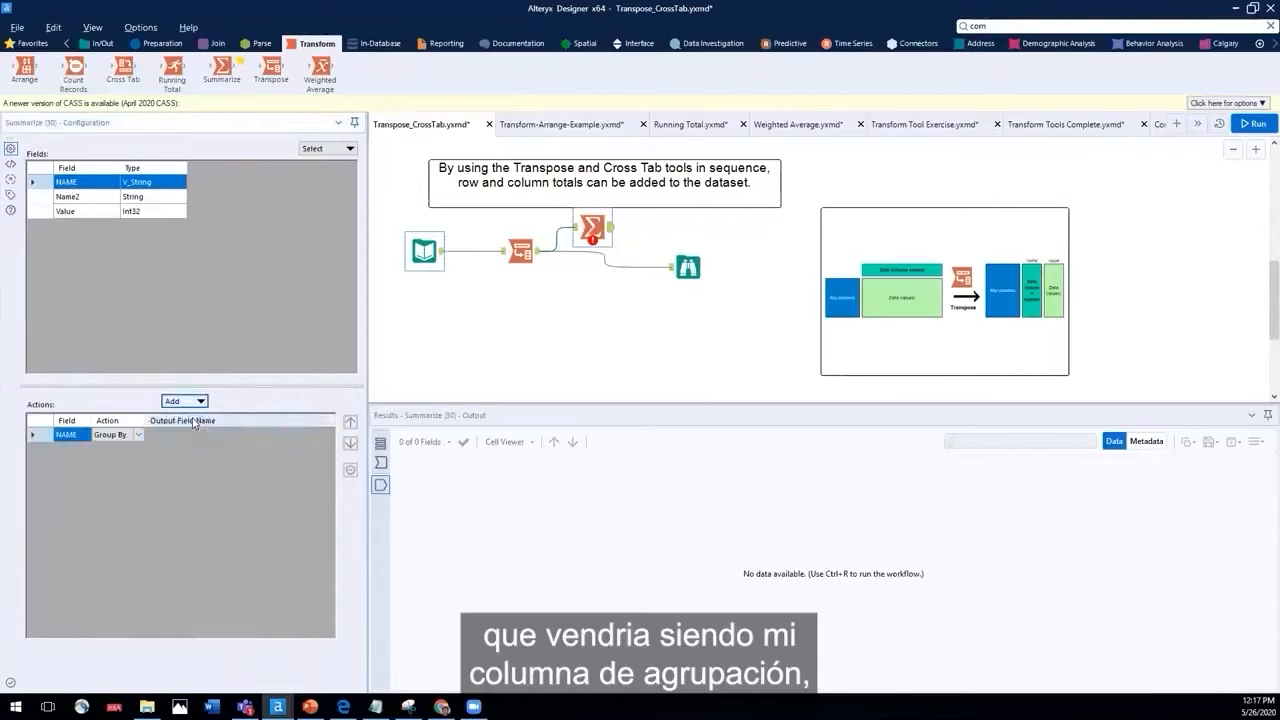
click(40, 211)
click(170, 402)
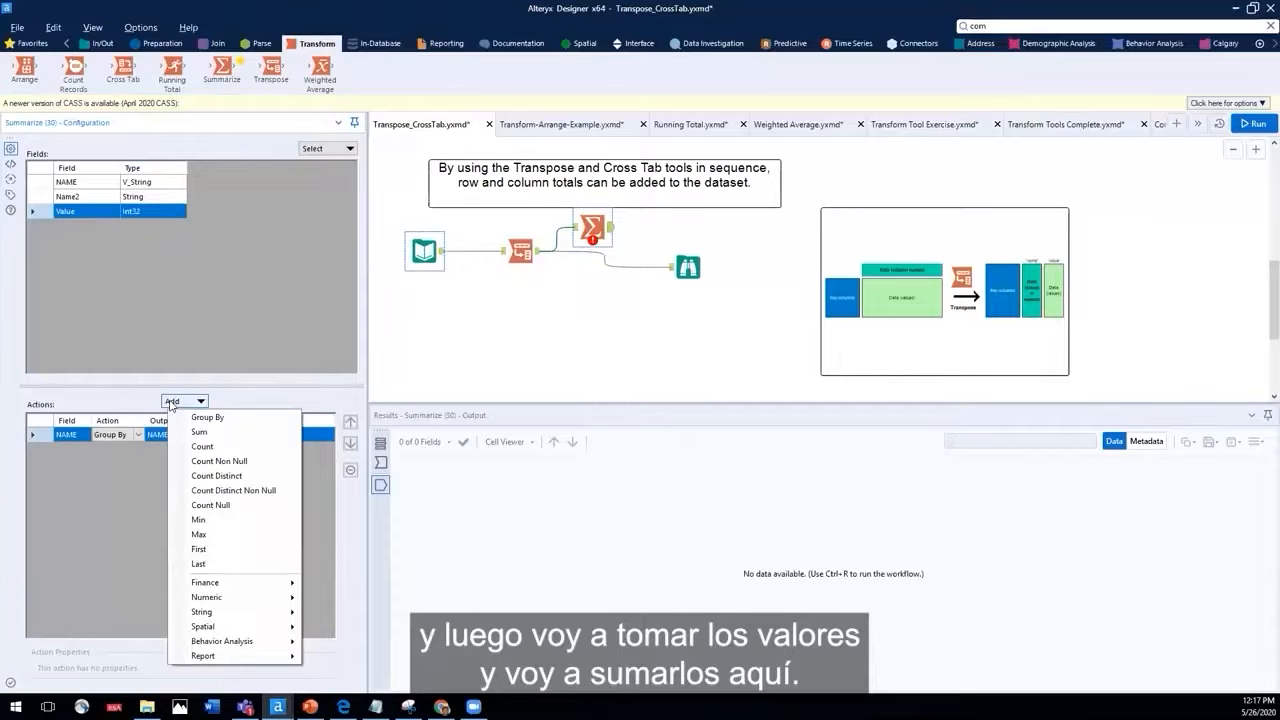
click(199, 431)
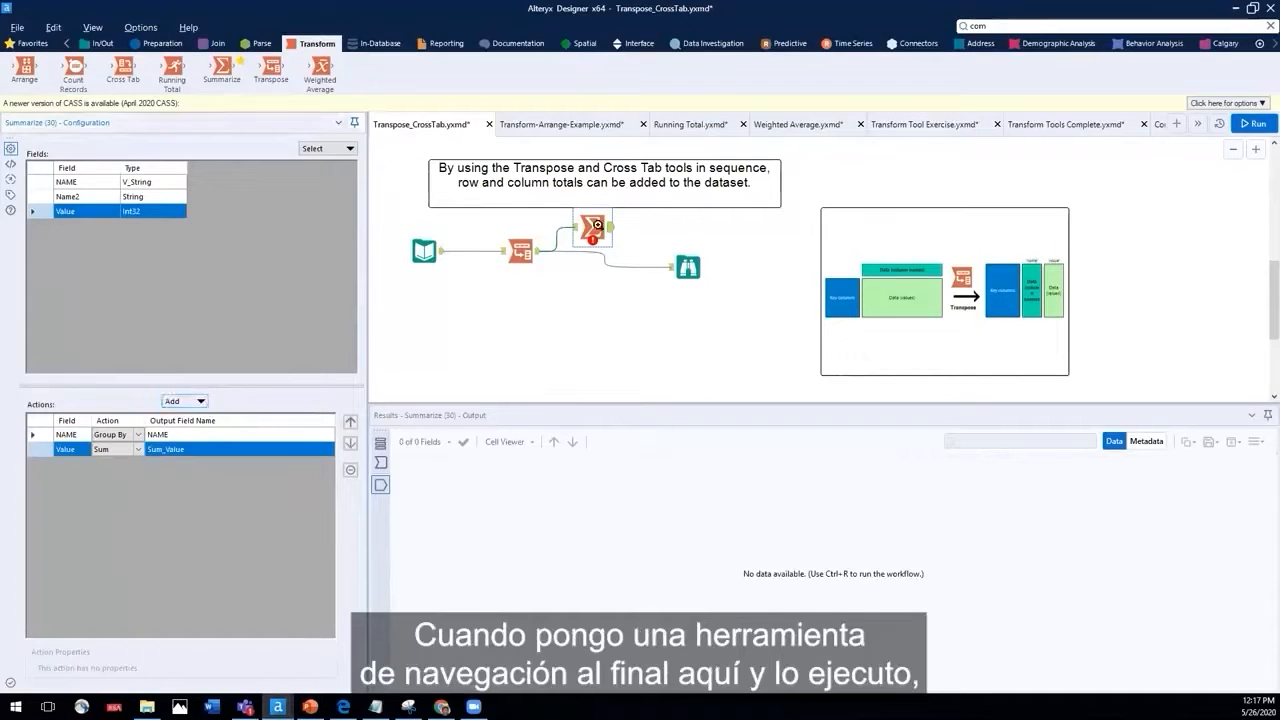
- Add a Browse tool after the Summarize tool
right_click(592, 223)
click(626, 414)
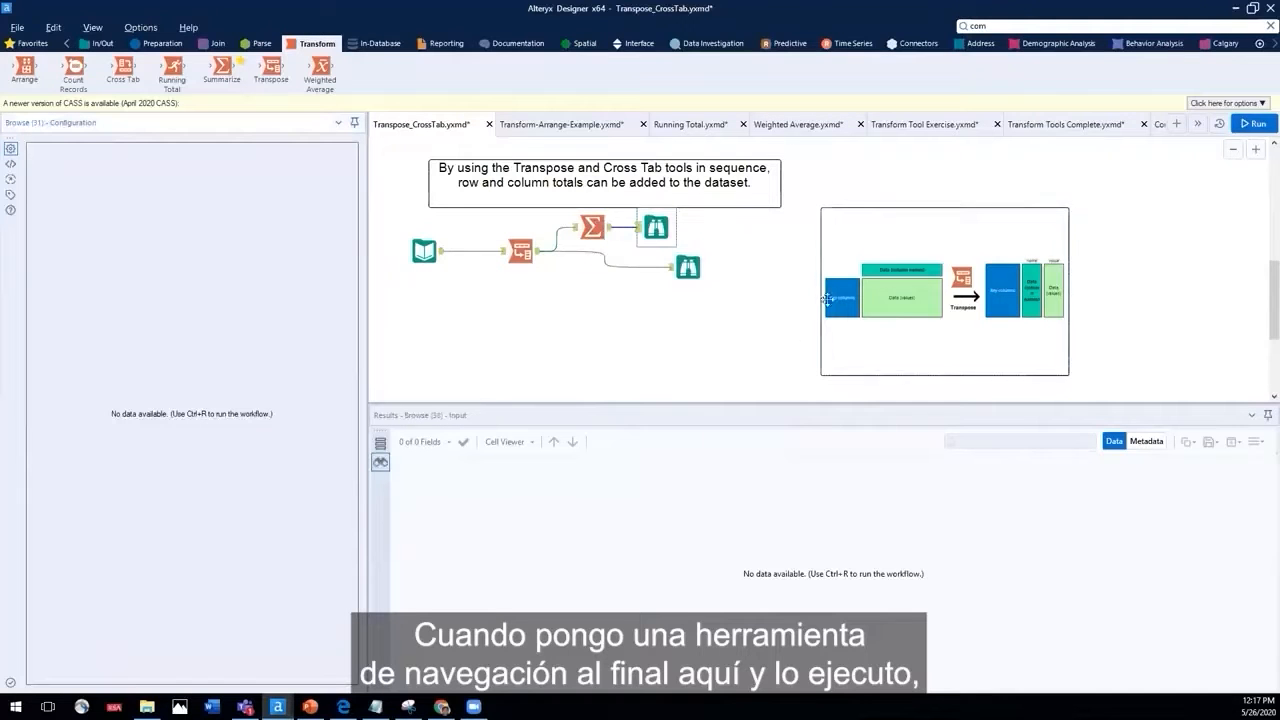
- Run the workflow and compare the Summarize tool's output with the original monthly columns of the Input Data tool
click(1249, 124)
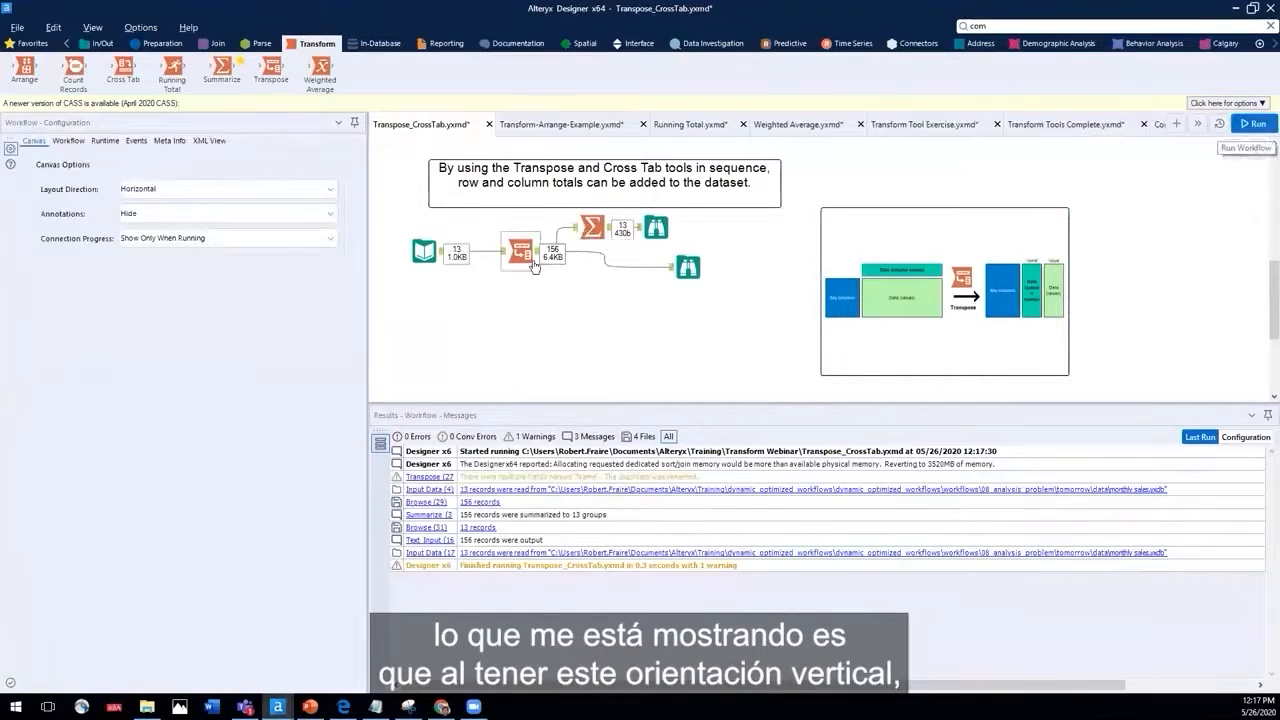
click(593, 228)
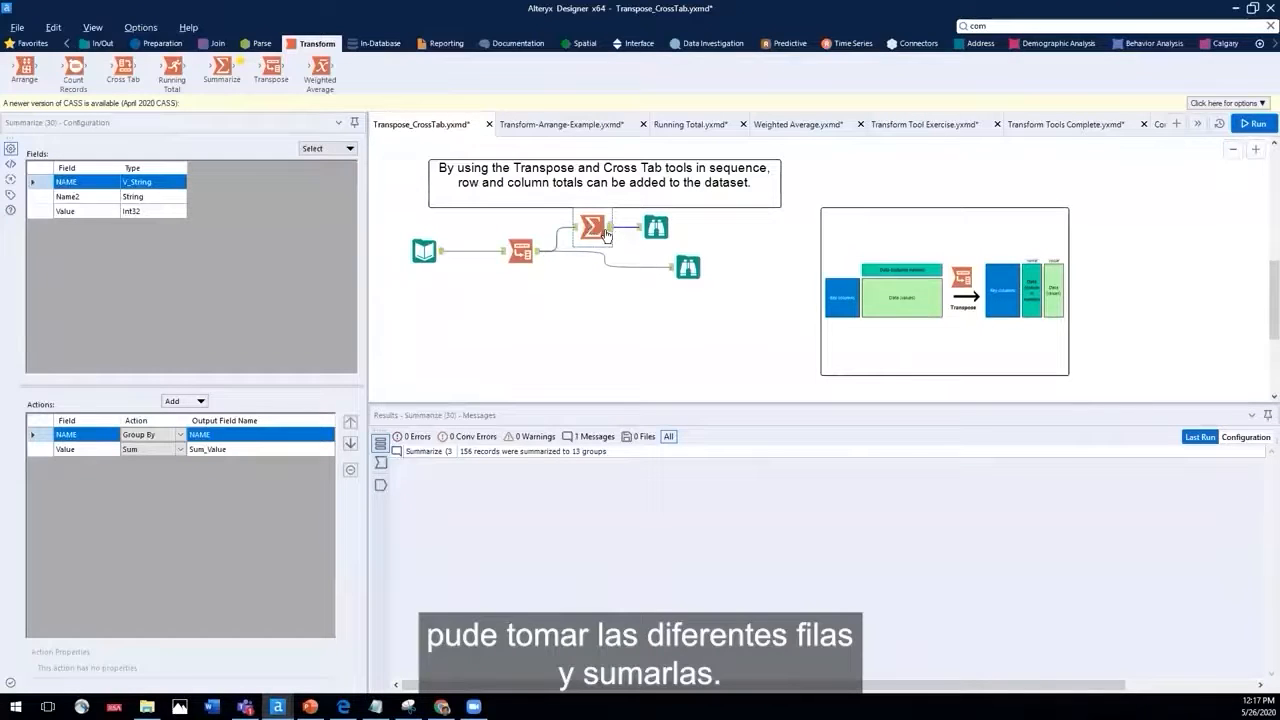
click(607, 231)
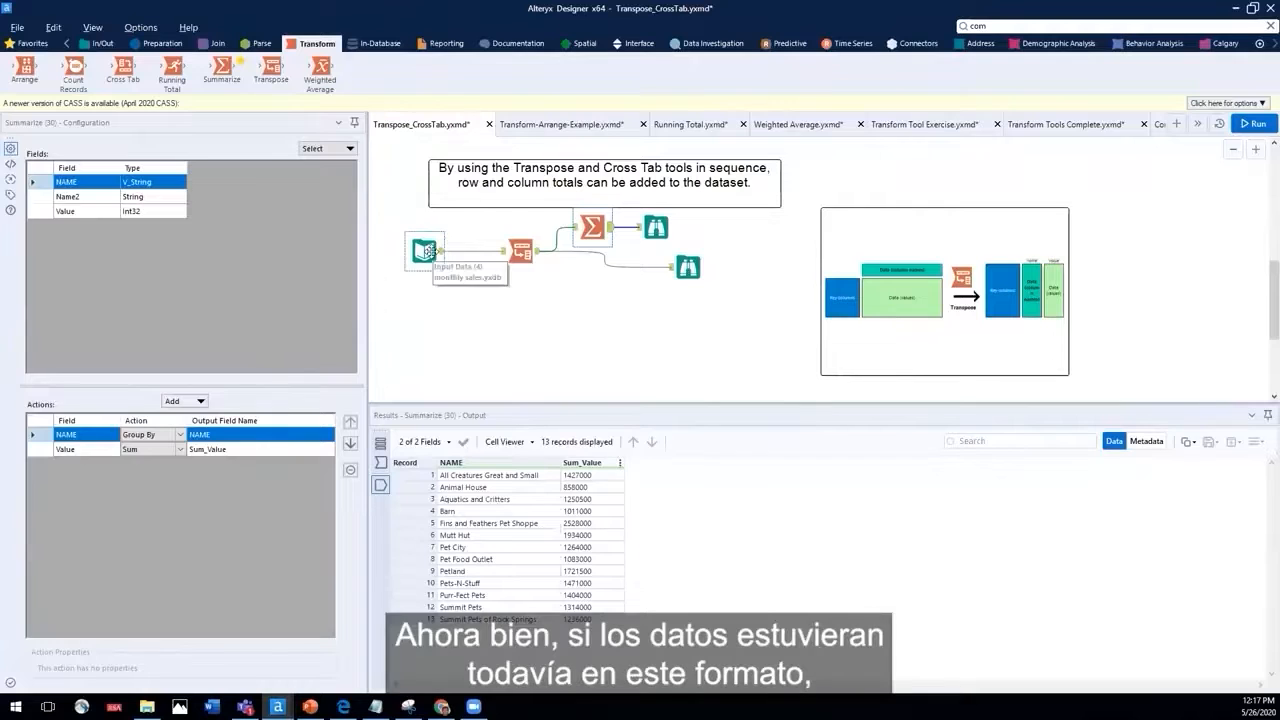
click(425, 251)
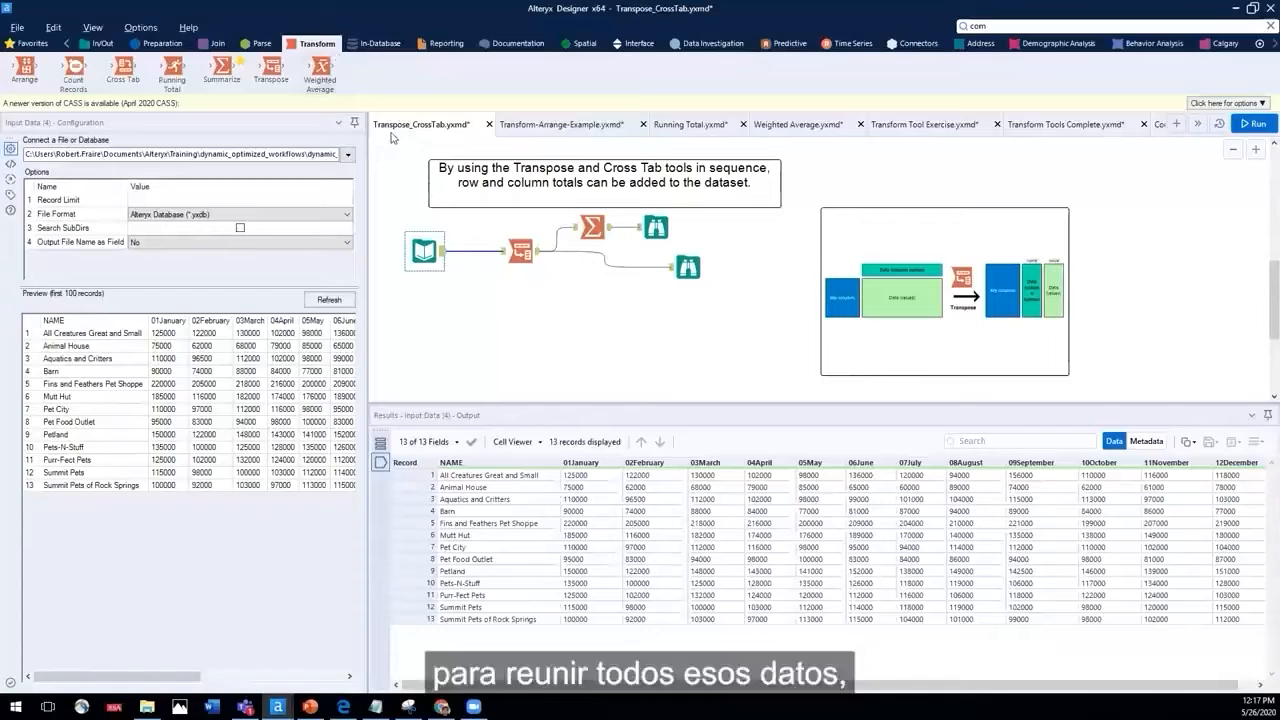
- Attach a Formula tool to the Transpose output and start an expression for a new output column named total
click(156, 44)
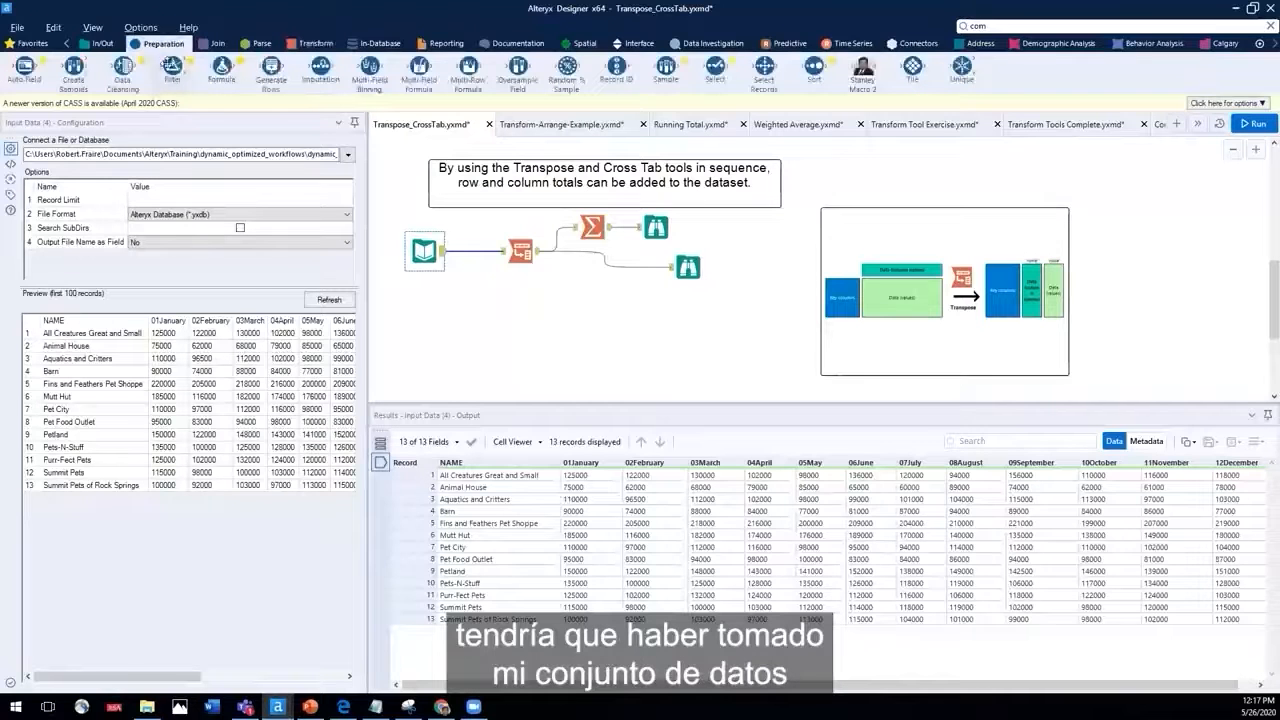
drag(221, 67, 596, 314)
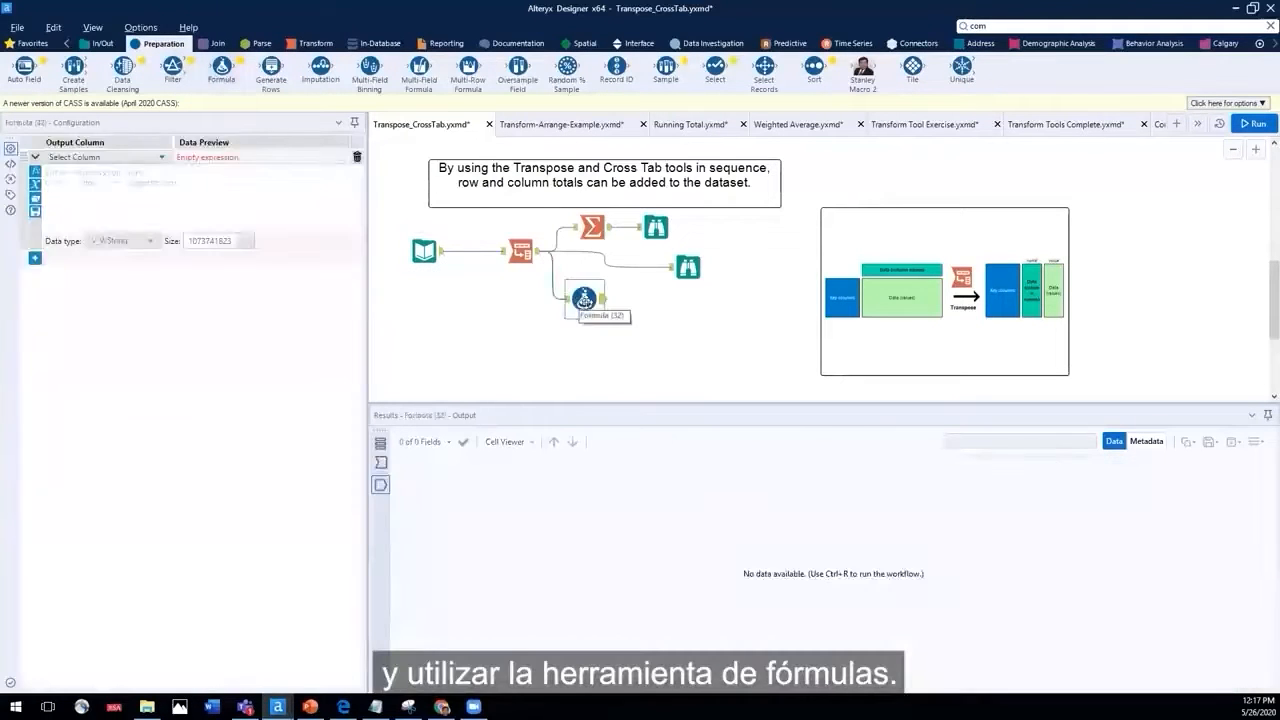
click(102, 159)
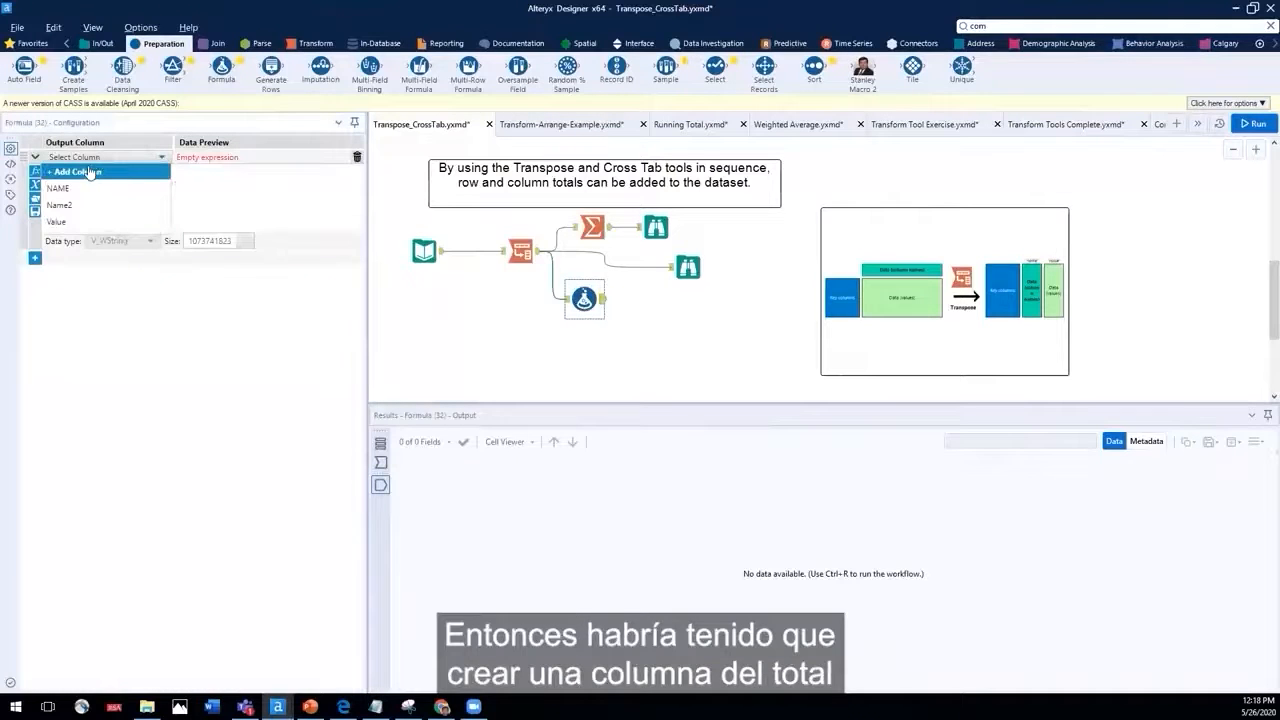
click(68, 174)
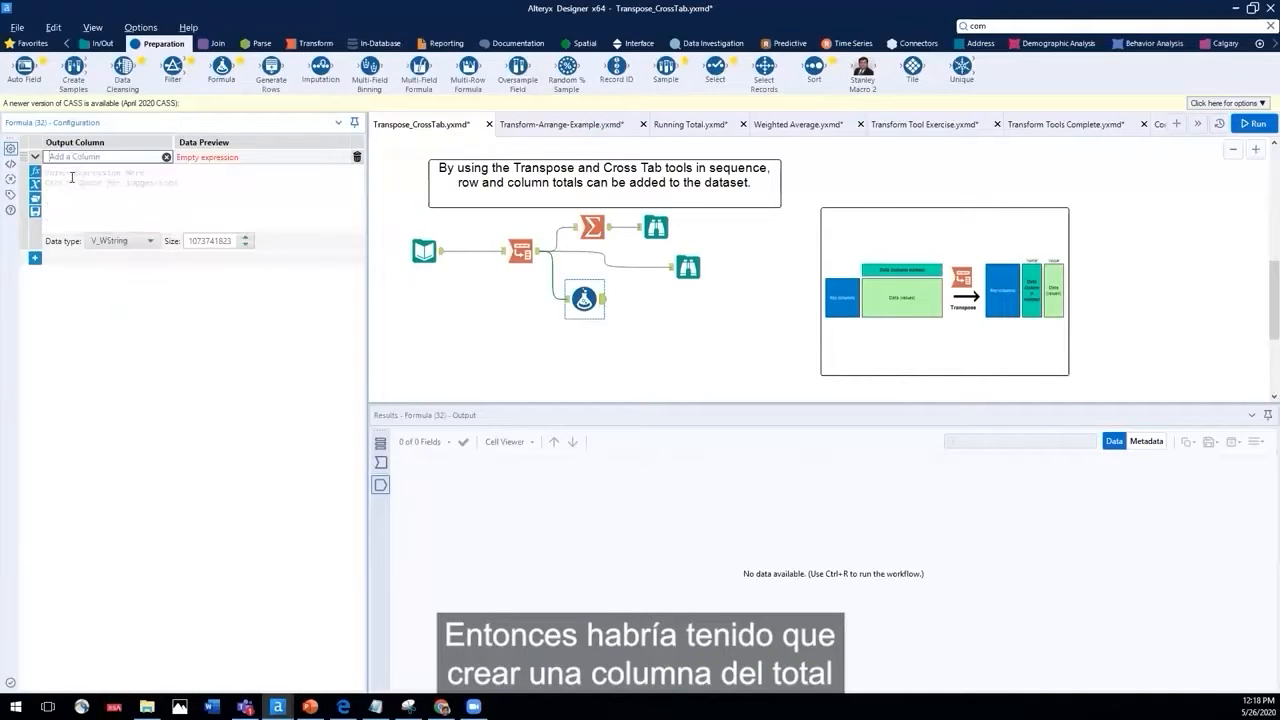
text(T)
click(72, 178)
text([)
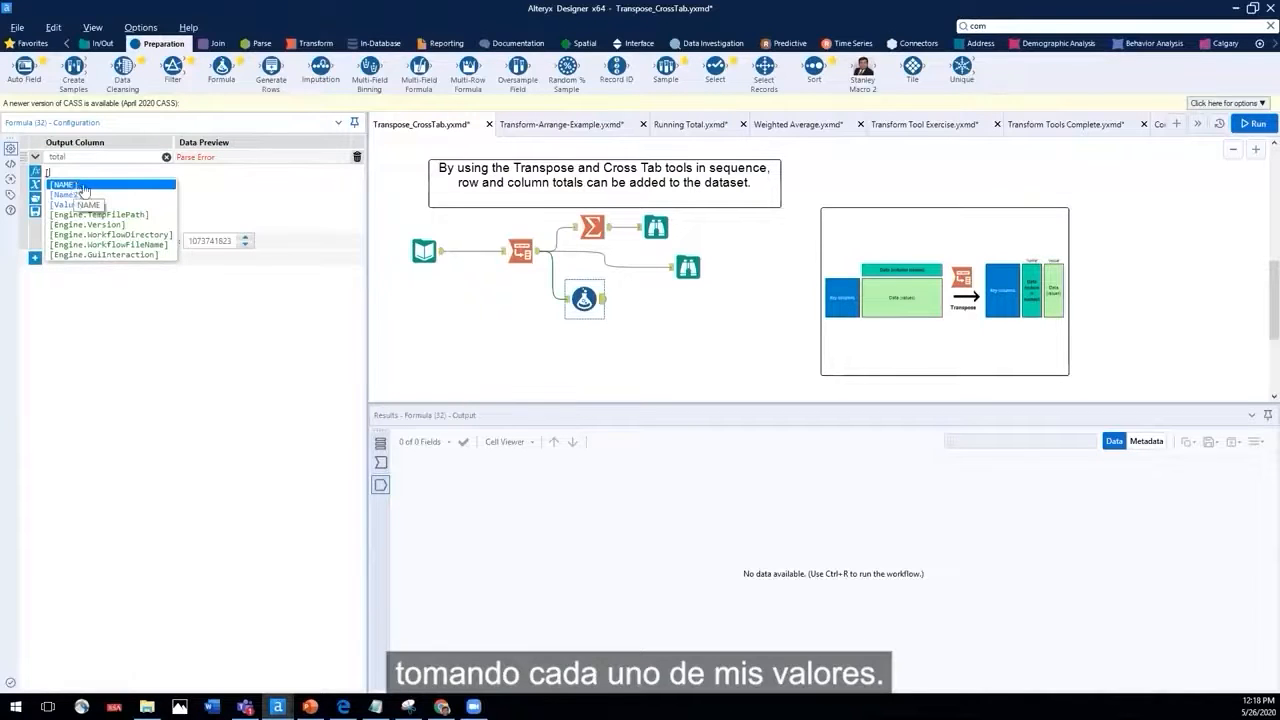
- Remove the Formula tool's connection from Transpose and feed it directly from the Input Data tool
right_click(561, 311)
click(605, 324)
drag(442, 250, 570, 301)
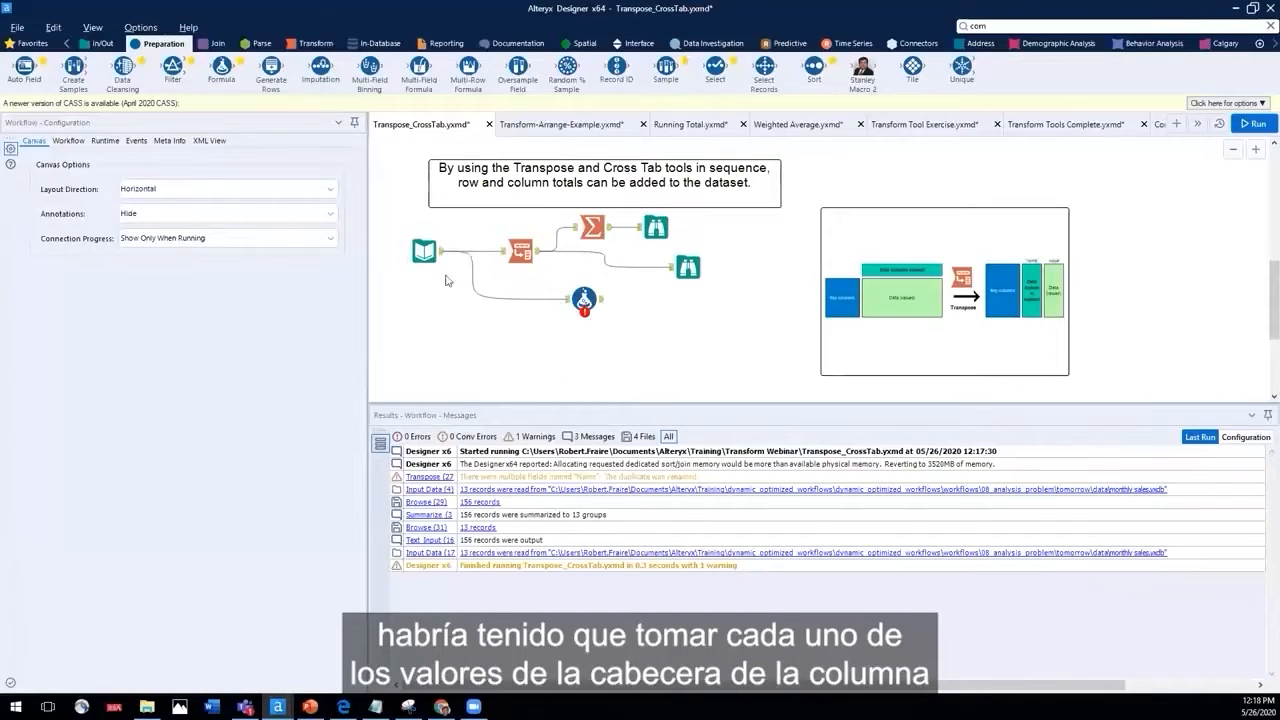
- Set the Formula tool's total column expression to [01January] + [02February]
click(584, 299)
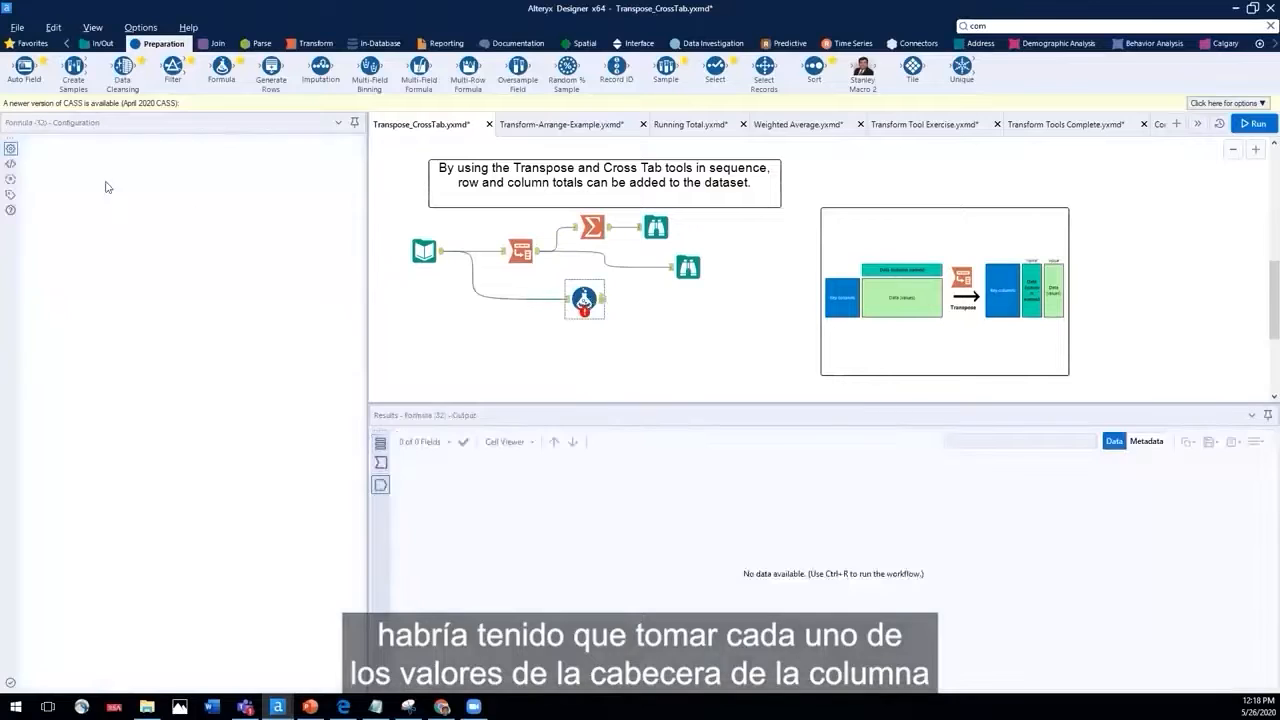
click(72, 175)
key(BackSpace)
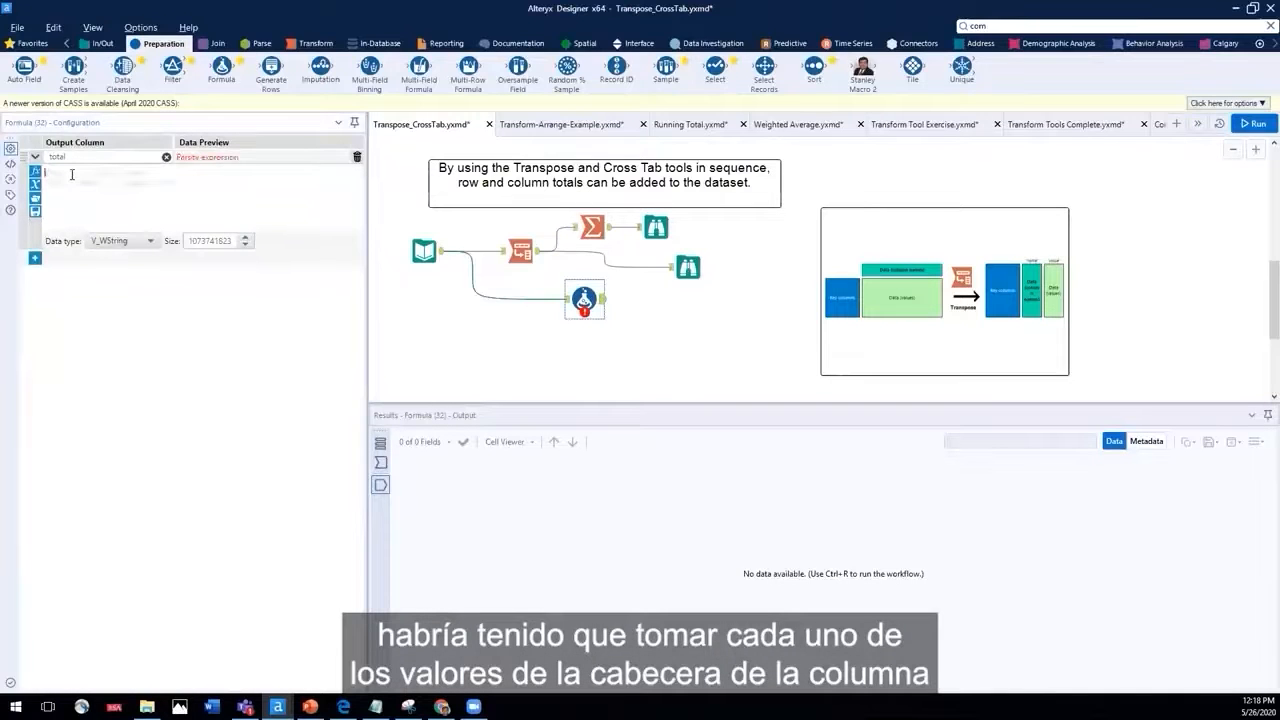
text([)
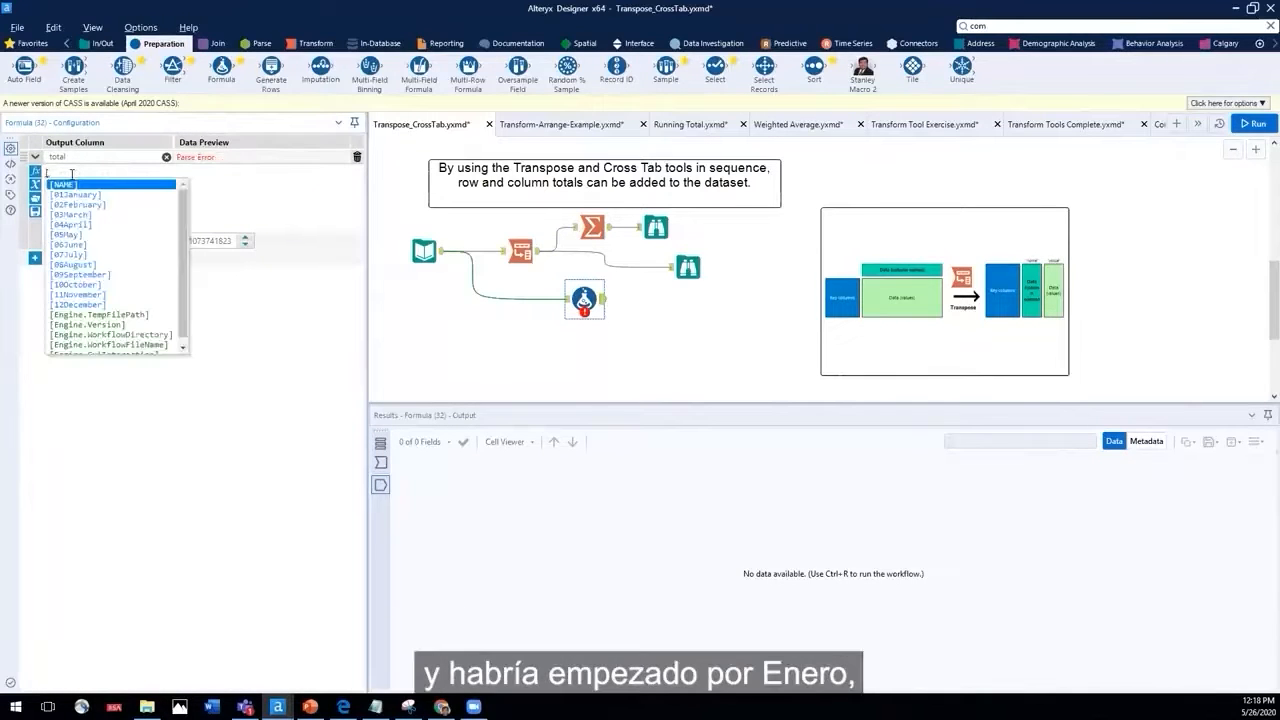
click(75, 196)
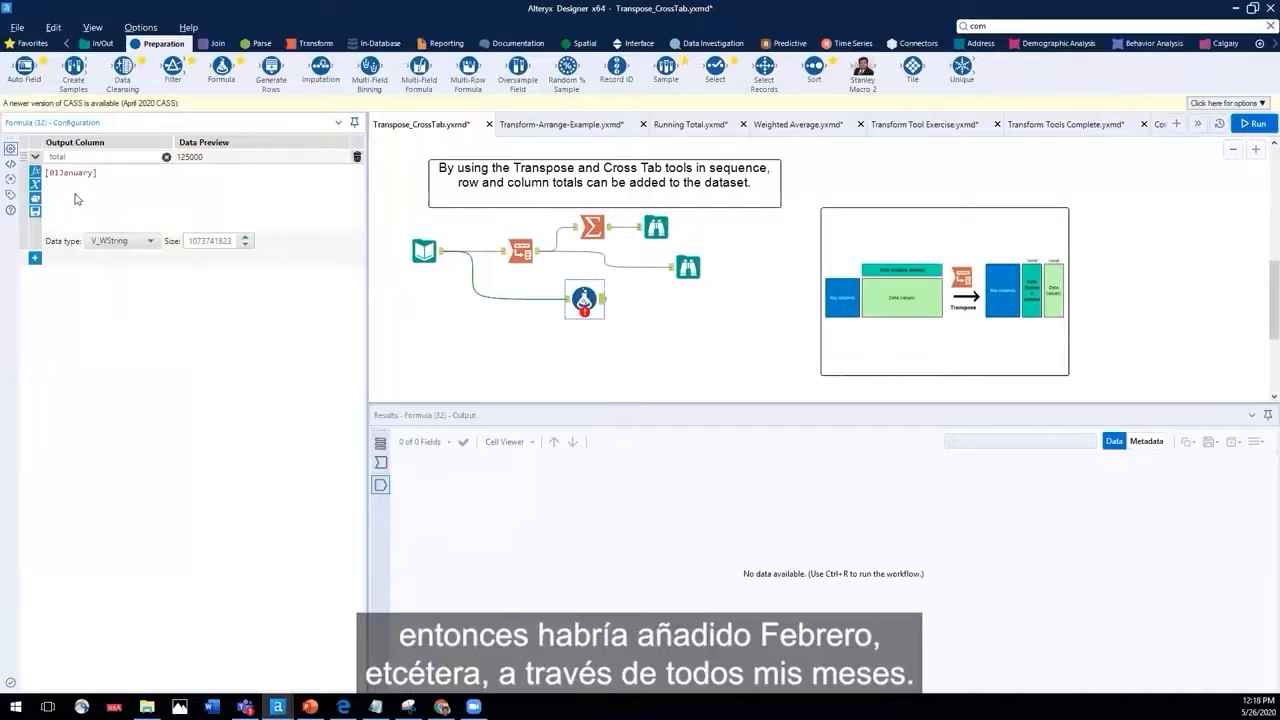
text(+ [)
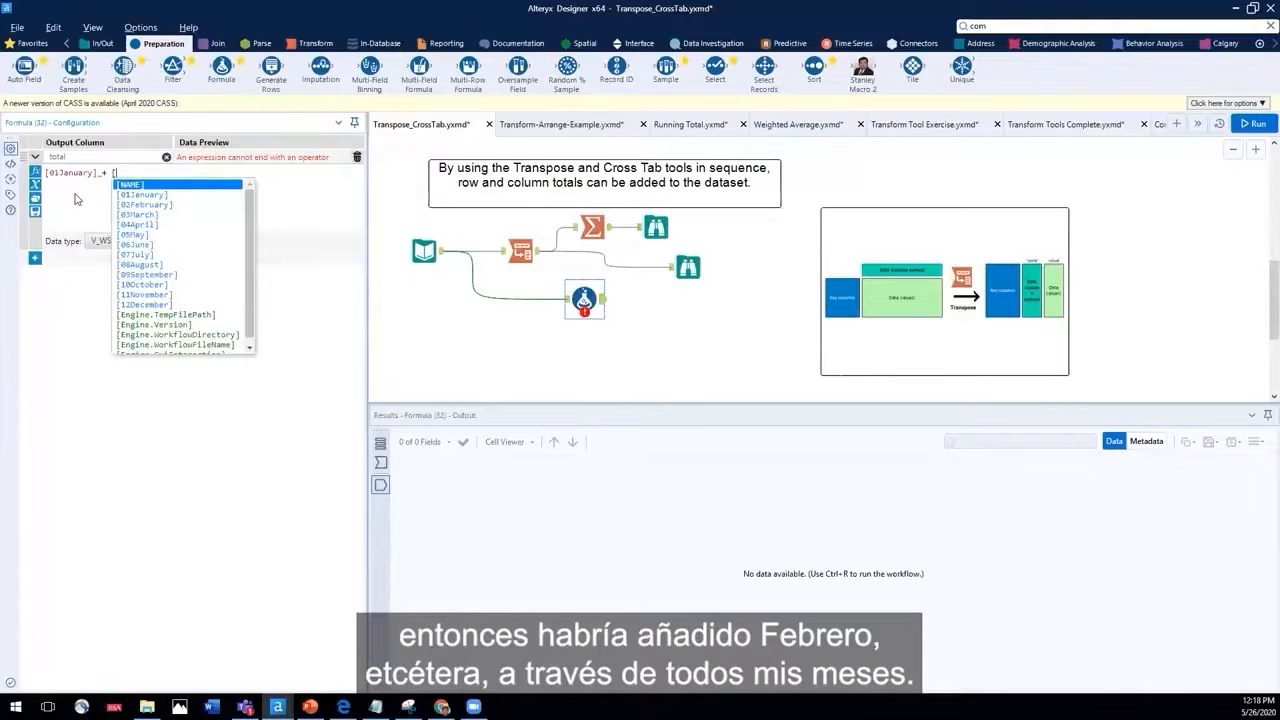
click(130, 205)
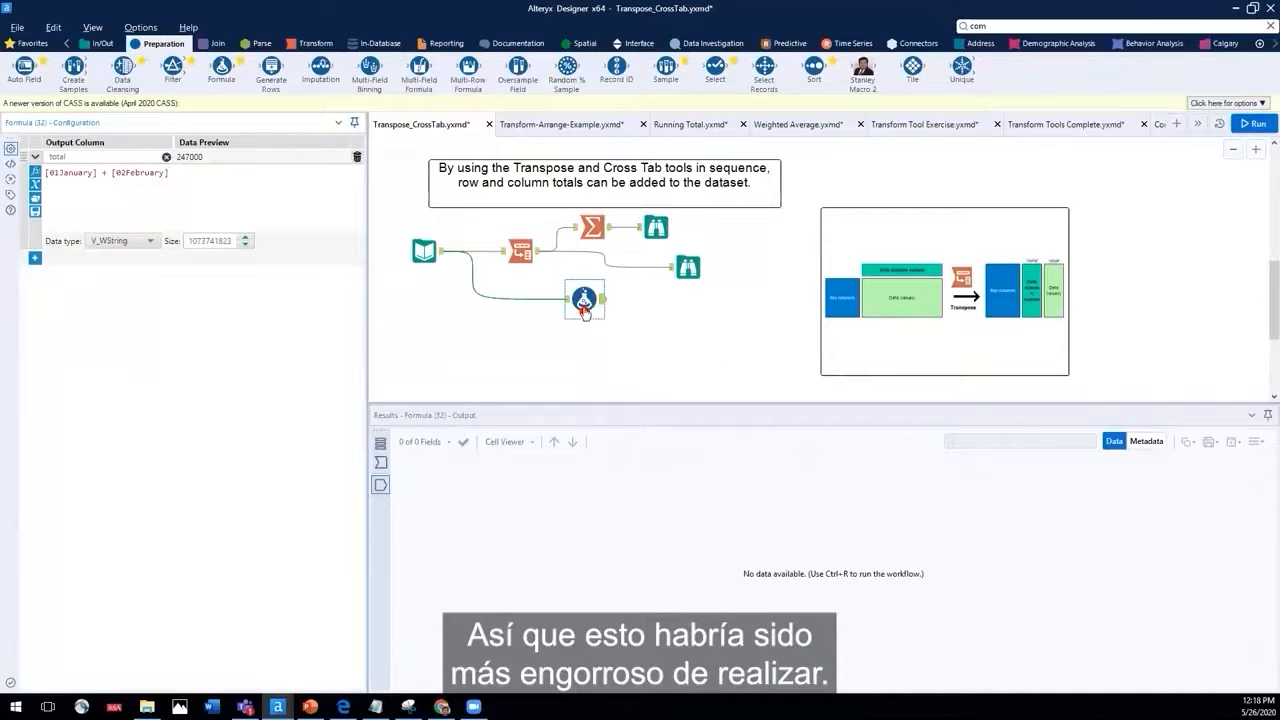
- Review the output of the Summarize tool and the rows generated by the Transpose tool
mouse_move(594, 299)
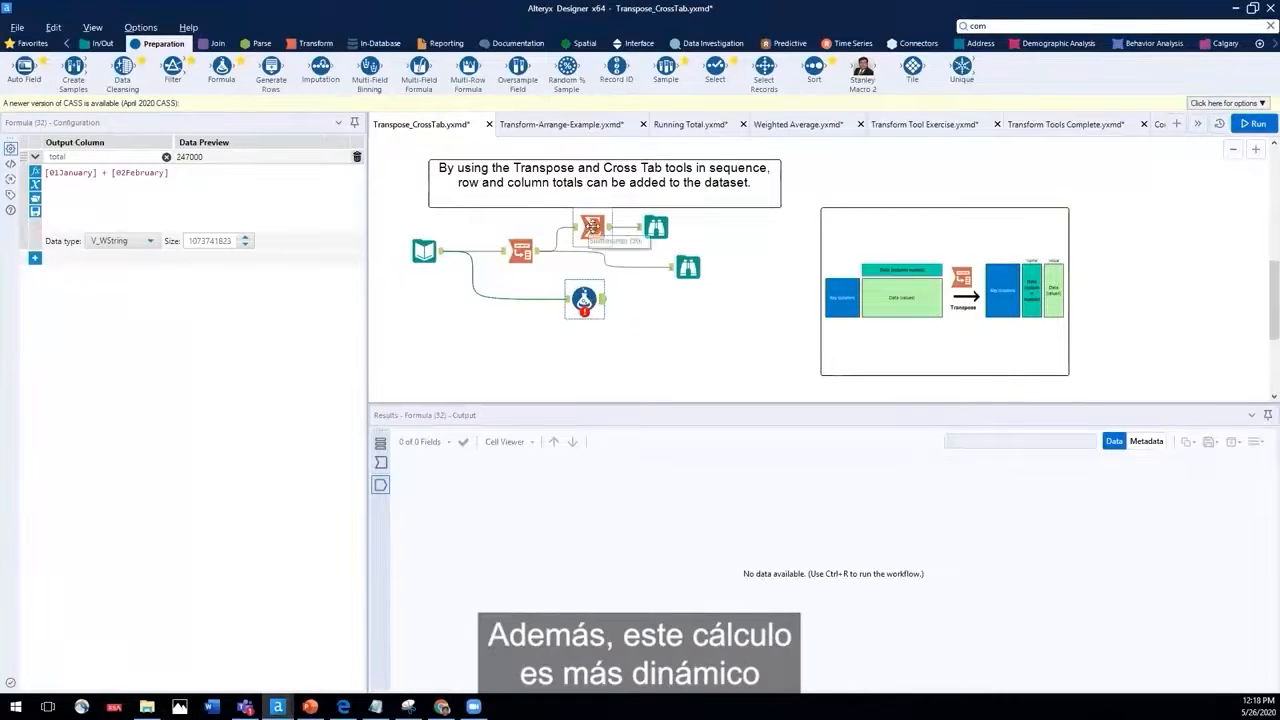
click(591, 227)
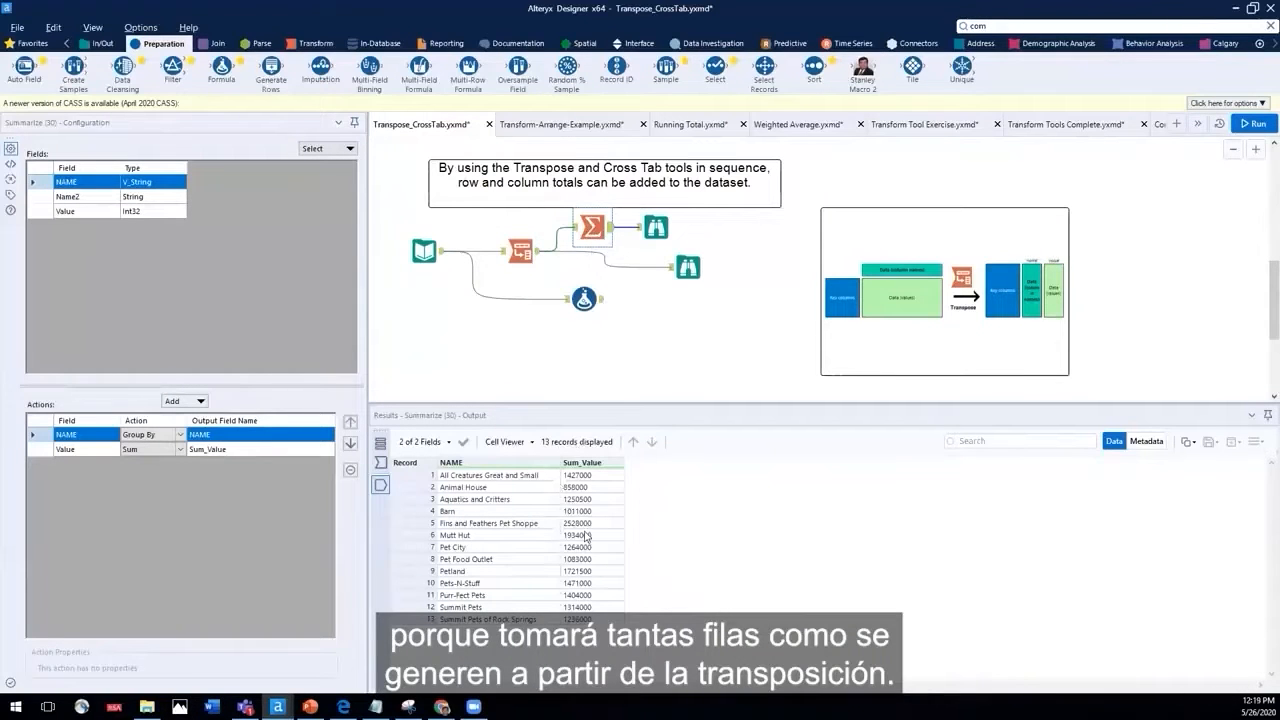
click(528, 255)
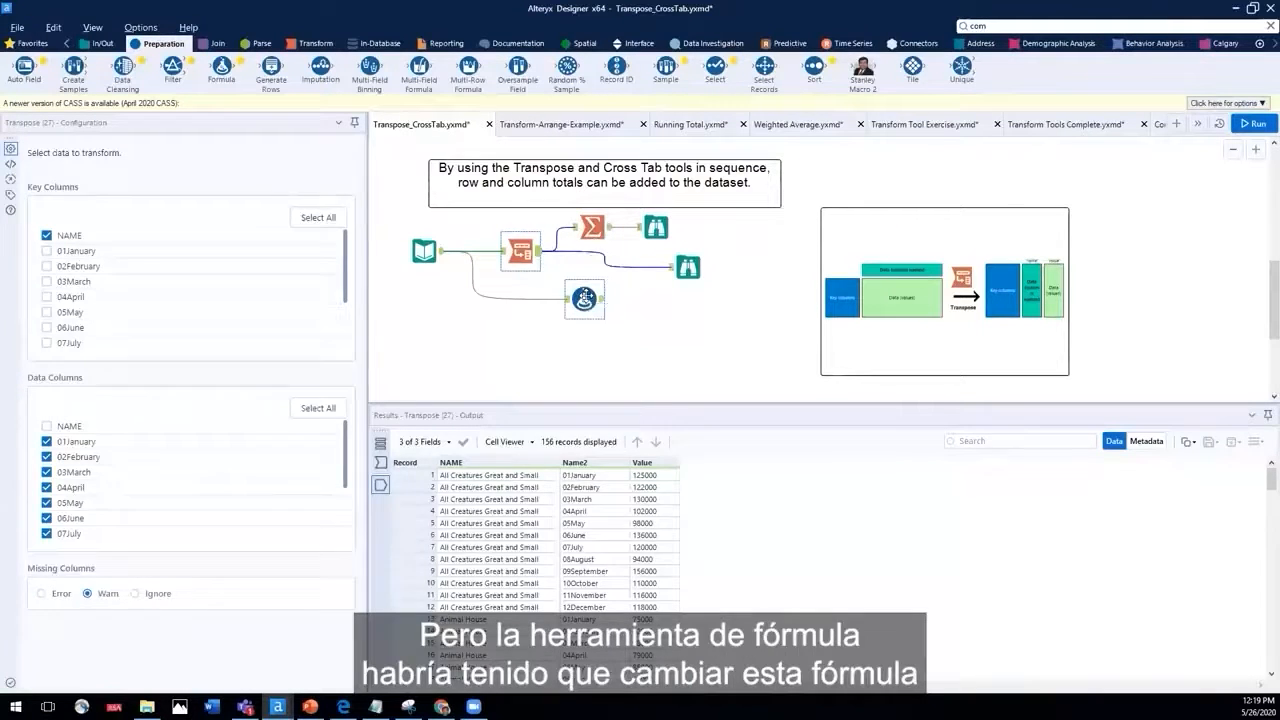
- Check the Formula tool's expression and delete the tool from the workflow
click(584, 298)
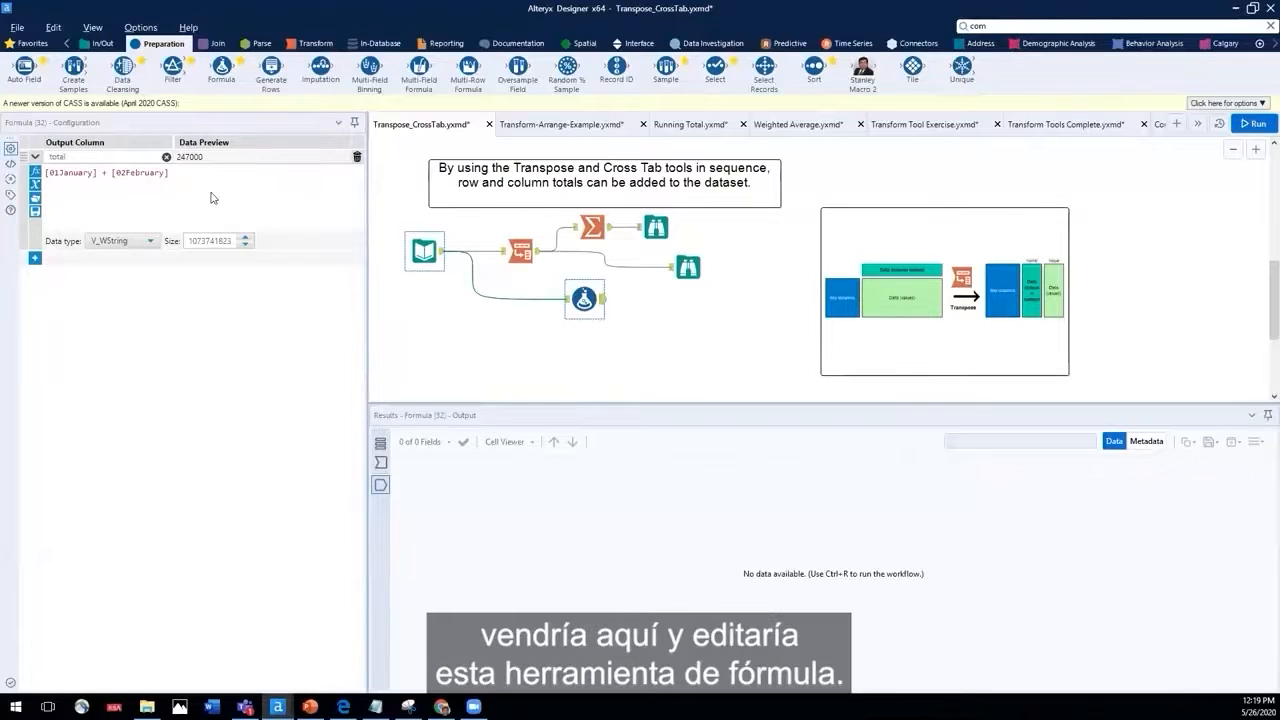
right_click(584, 298)
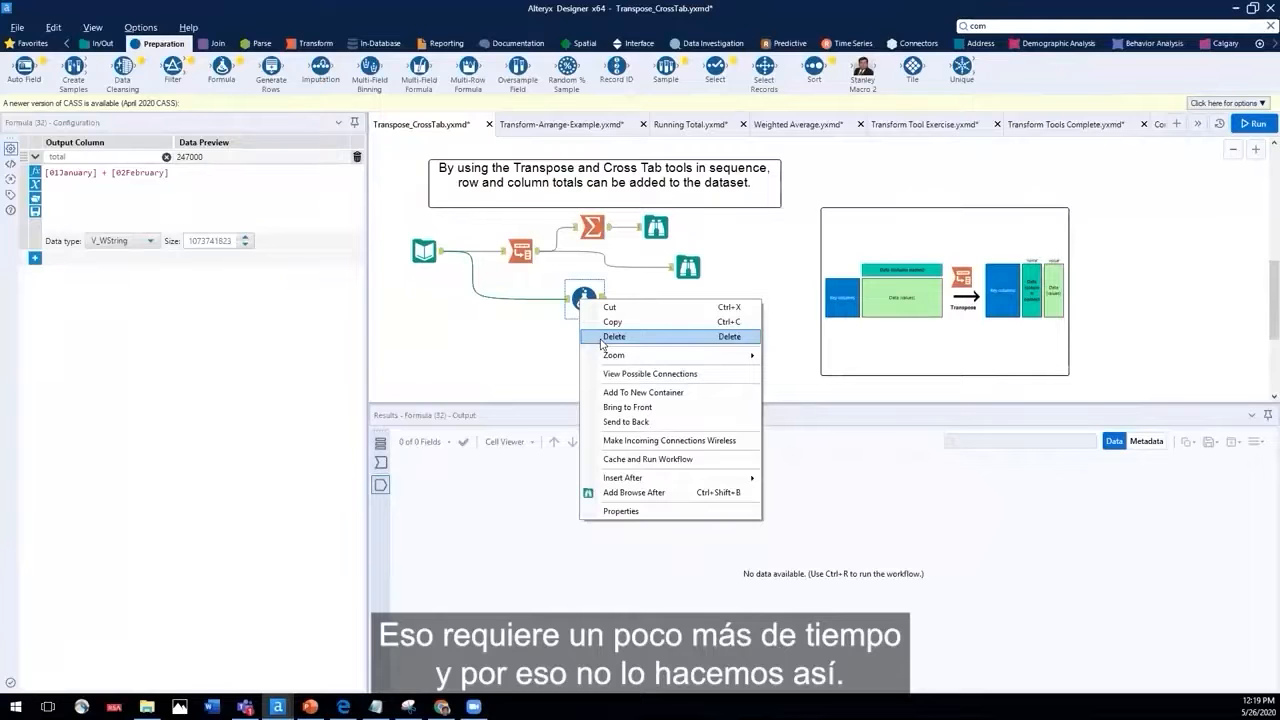
click(601, 337)
- Paste the copied Text Input tool with NAME, Month and Value data below the Transpose branch and position it there
scroll(627, 331, down, 1)
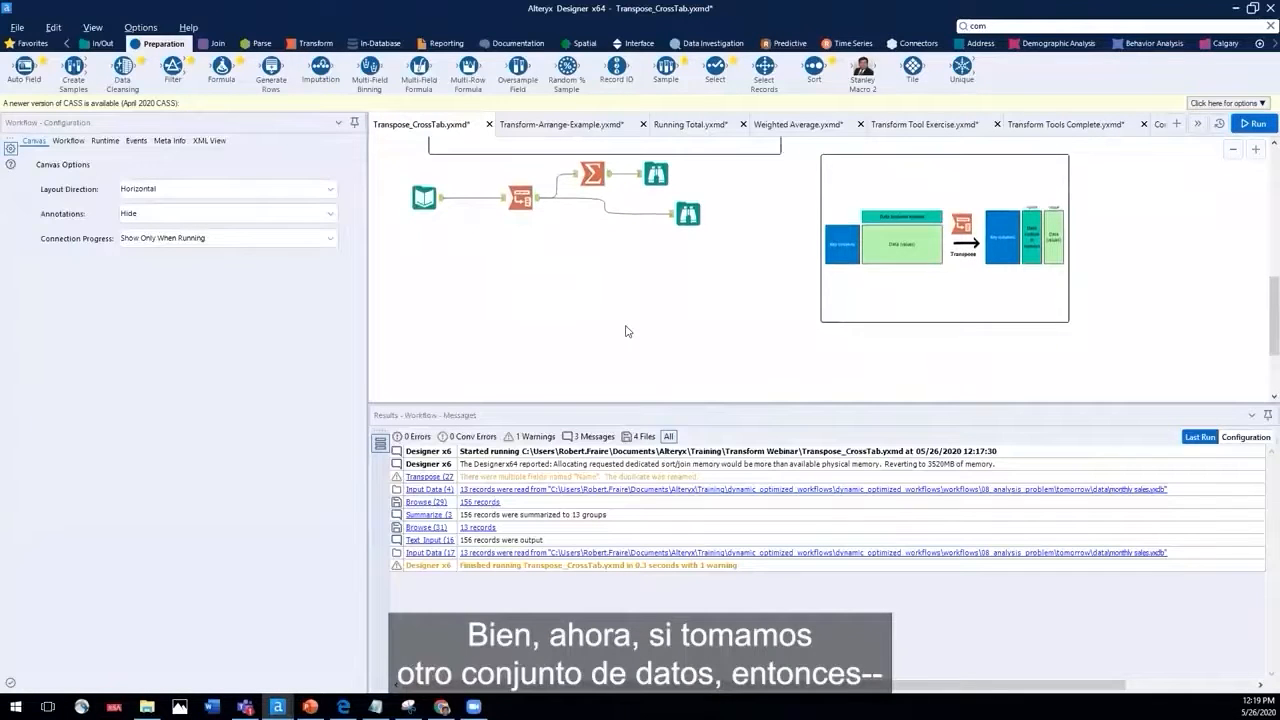
scroll(697, 330, up, 1)
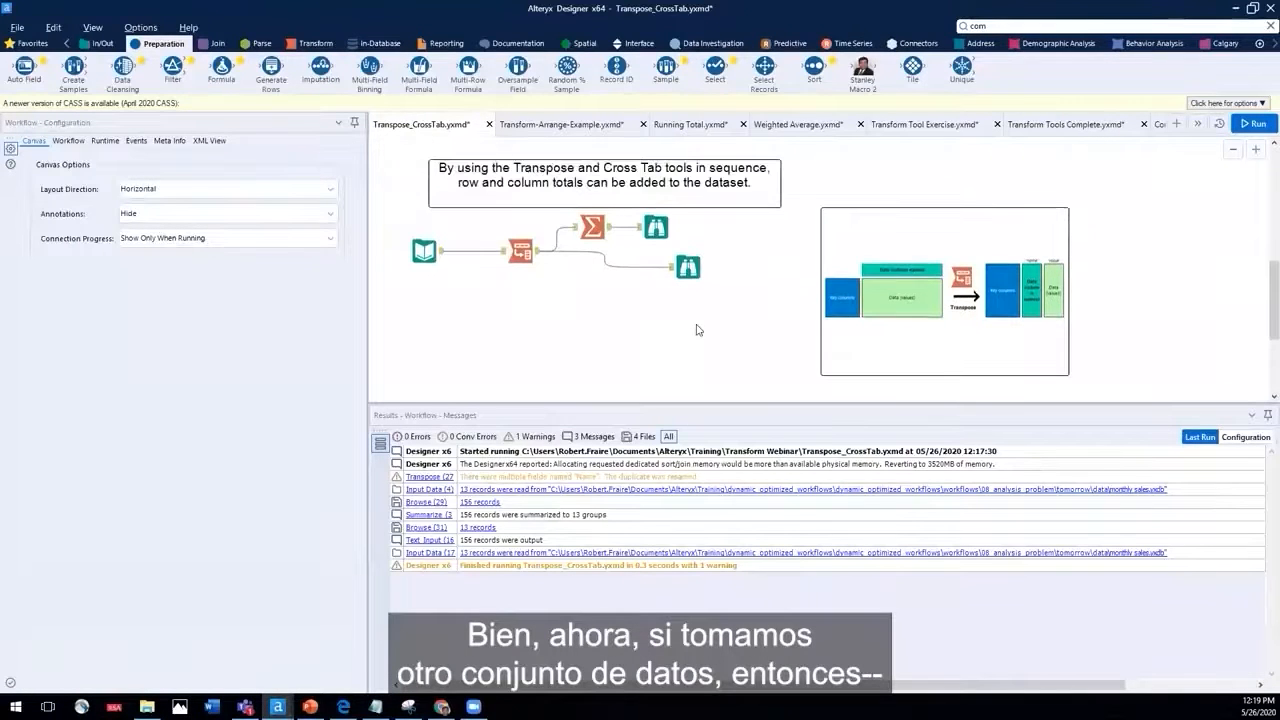
scroll(588, 362, down, 3)
scroll(588, 362, up, 2)
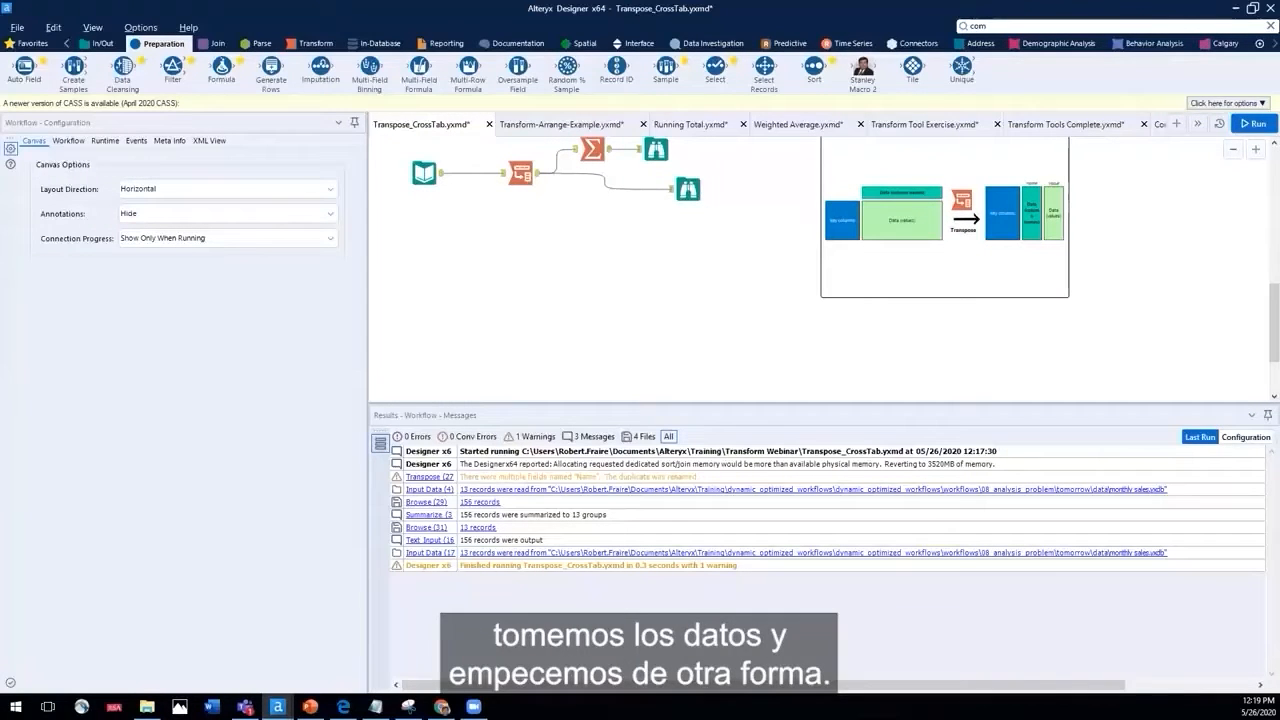
right_click(401, 267)
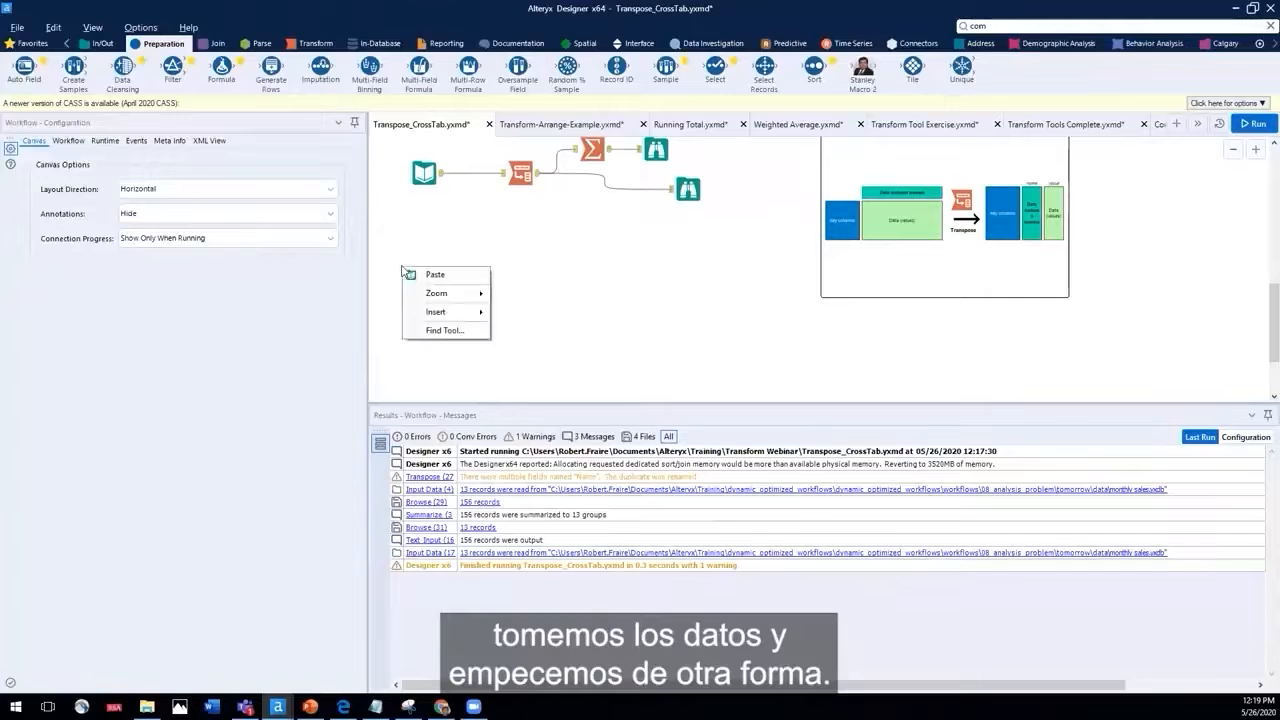
click(439, 328)
drag(424, 283, 439, 331)
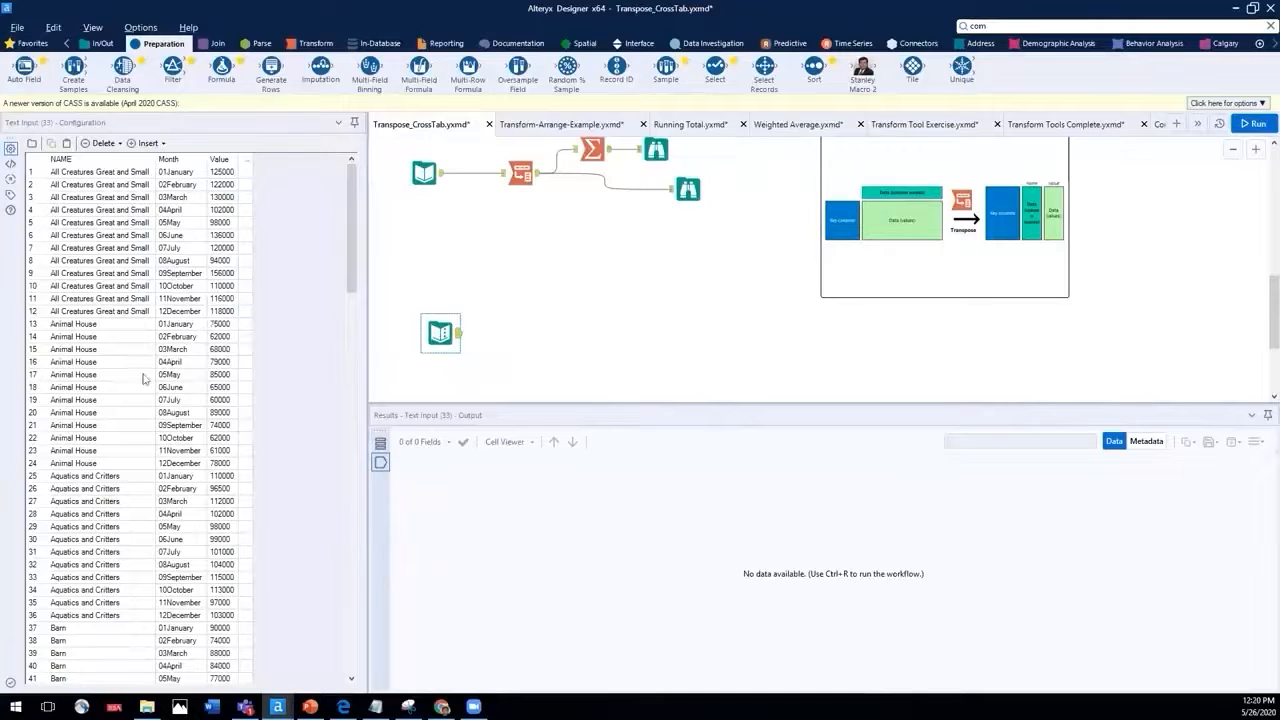
- Connect a Cross Tab tool to the Text Input tool, and run the workflow to view the Cross Tab's input data
click(310, 44)
drag(123, 68, 527, 332)
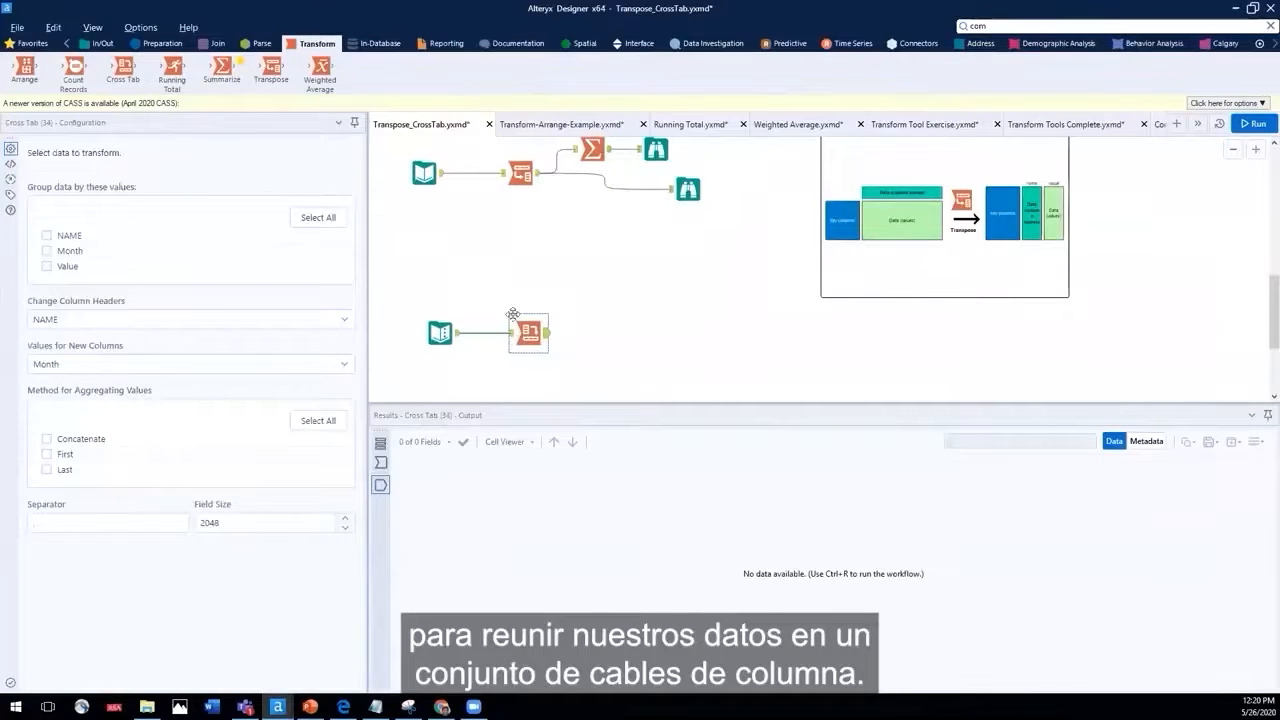
click(380, 462)
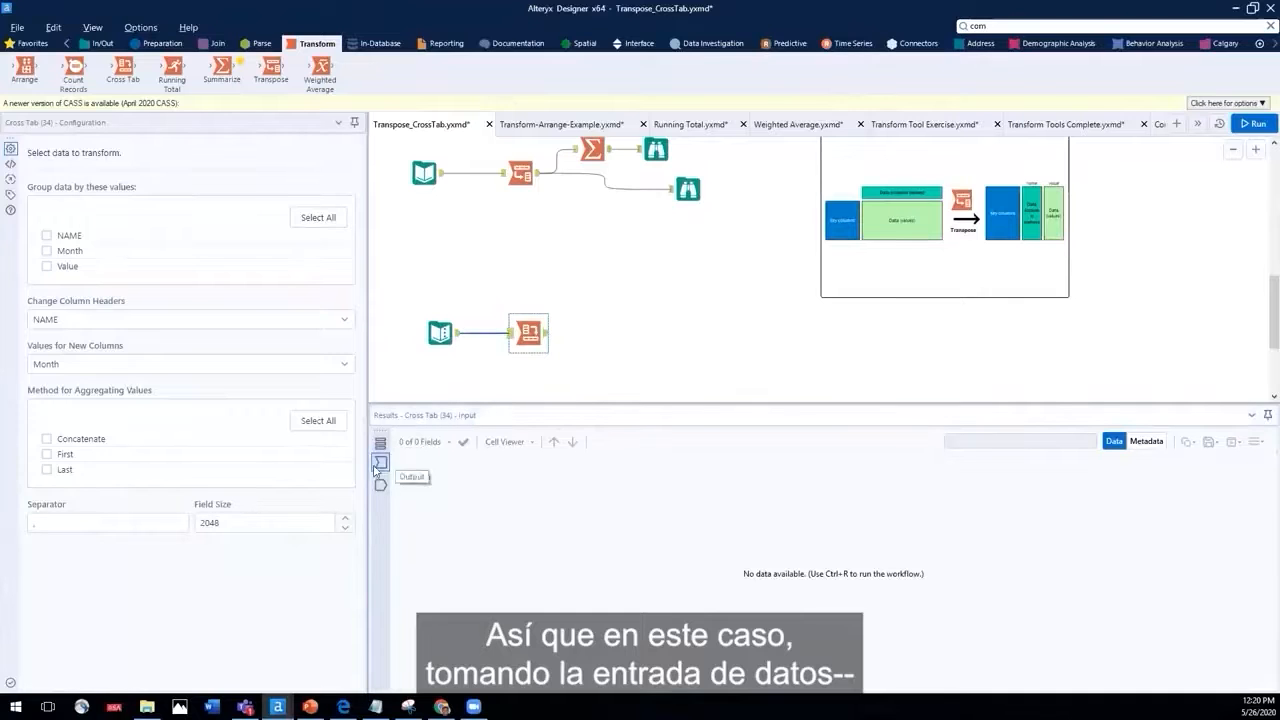
click(1254, 124)
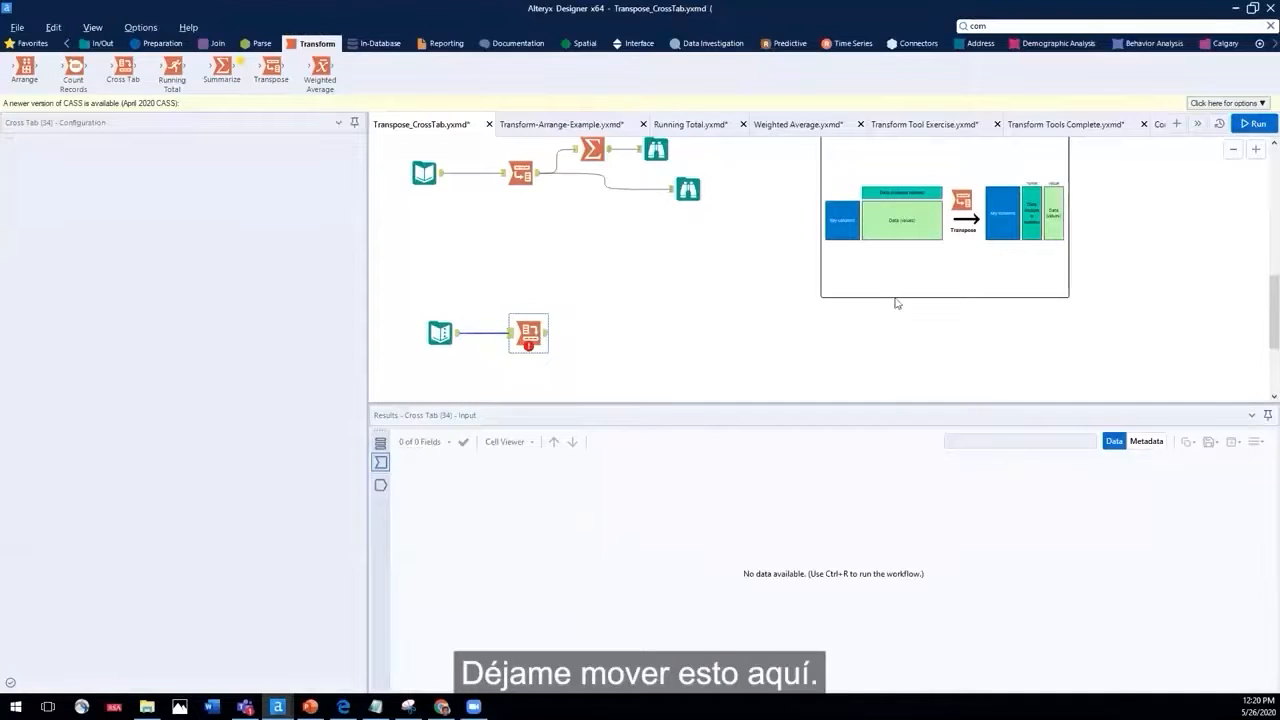
click(529, 333)
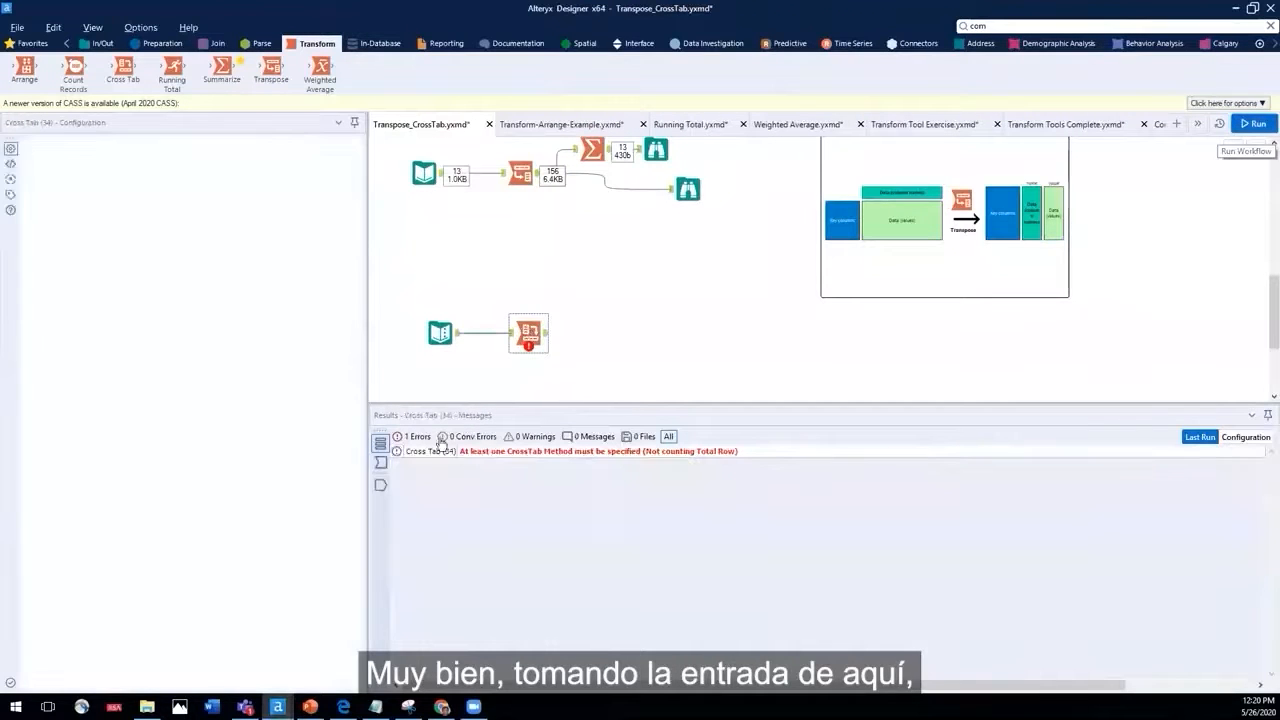
click(380, 463)
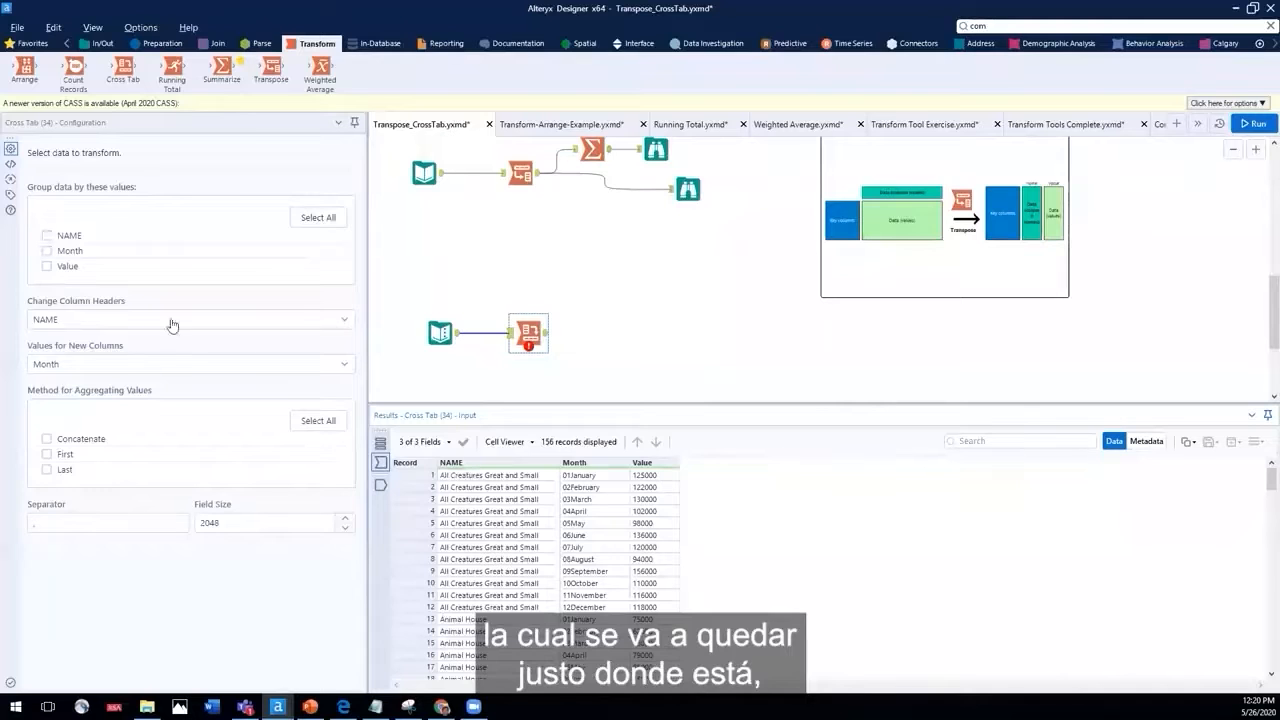
- Configure the Cross Tab tool to group by NAME, with Month as column headers, Value as new column values and Sum as aggregation method
click(46, 237)
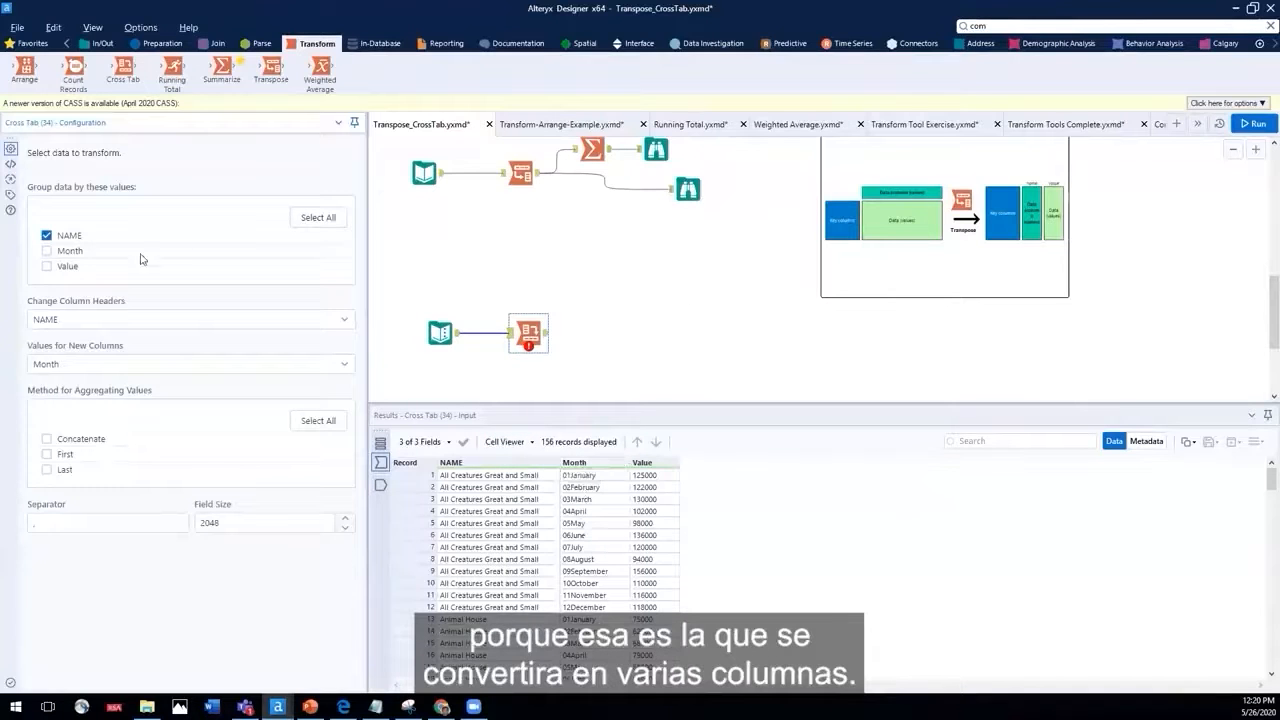
click(67, 320)
click(49, 365)
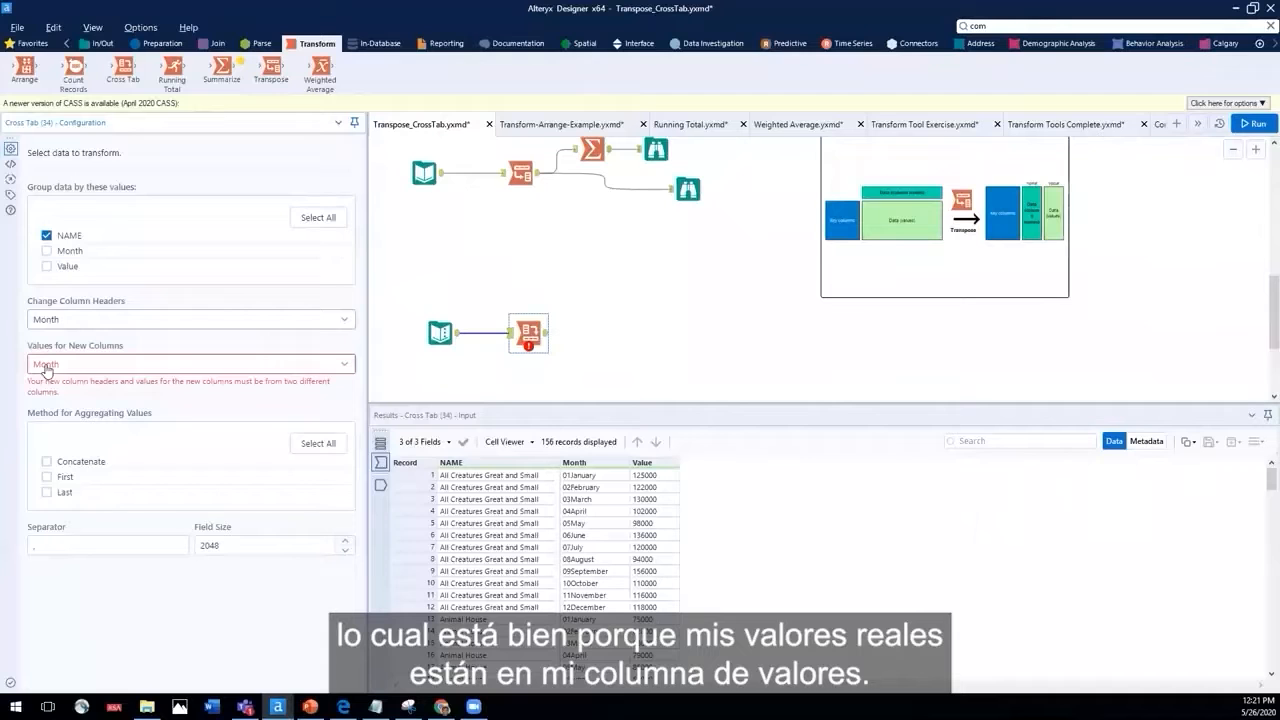
click(45, 366)
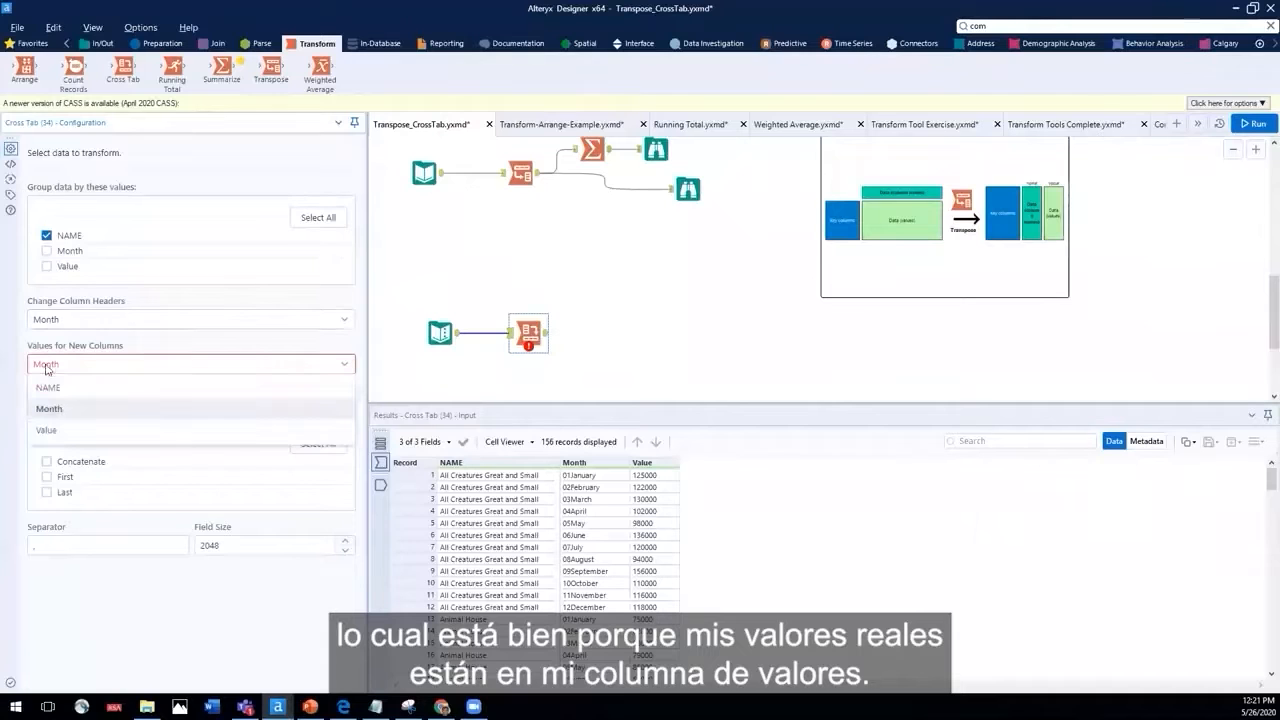
click(54, 434)
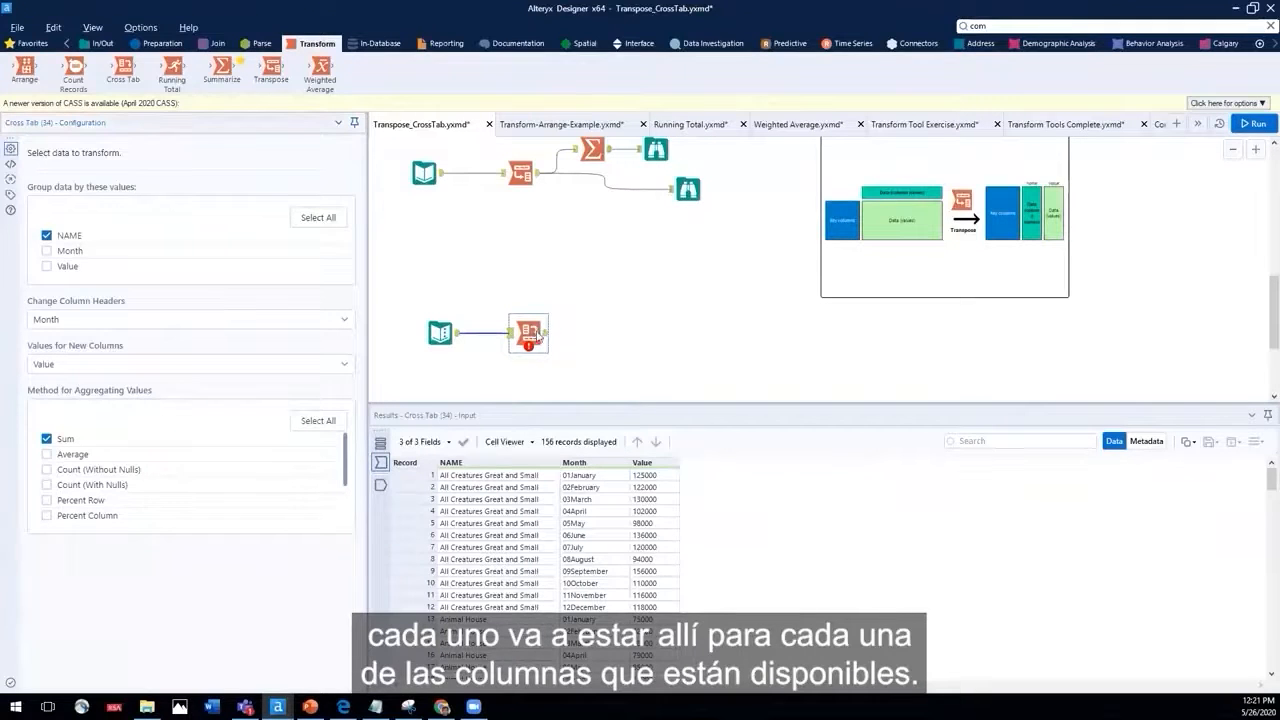
- Add a Browse tool after the Cross Tab, run the workflow, and view its results, moving the Browse farther from the Cross Tab
right_click(537, 331)
click(582, 527)
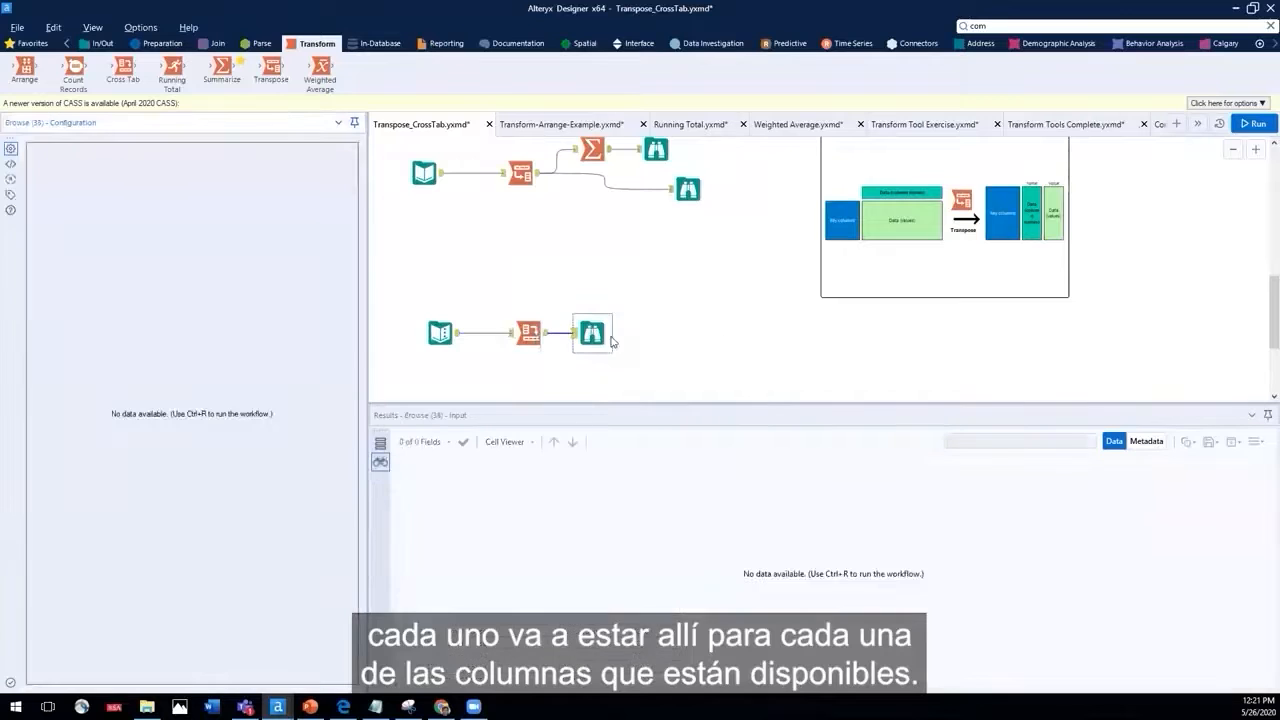
click(1236, 126)
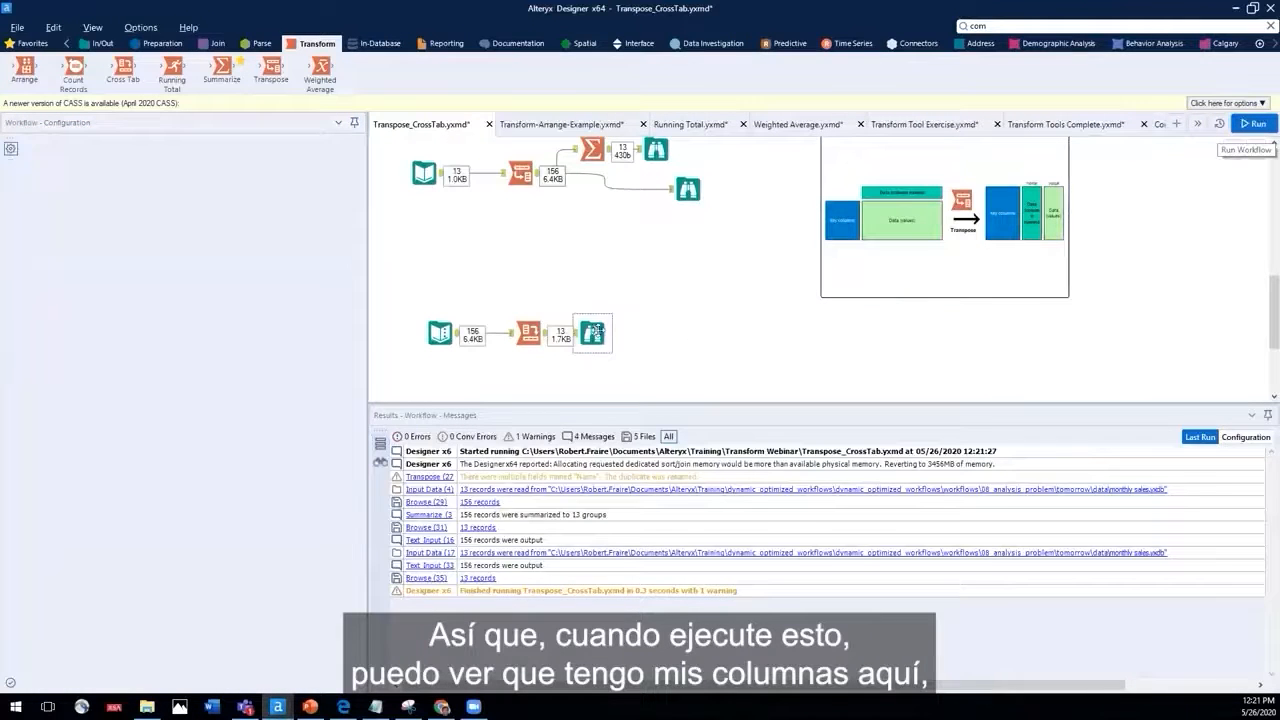
click(595, 332)
drag(597, 333, 676, 342)
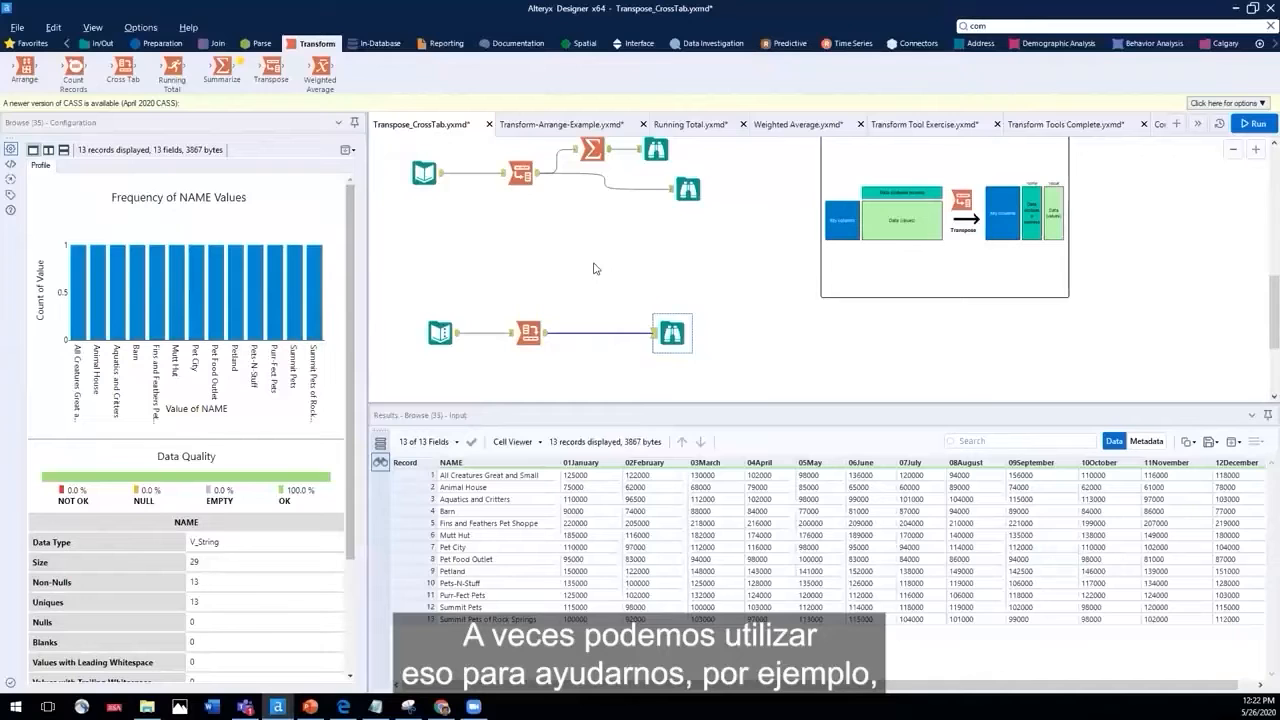
- Paste the copied monthly sales Input Data tool below the Cross Tab branch and review its month columns in the preview
scroll(594, 268, down, 2)
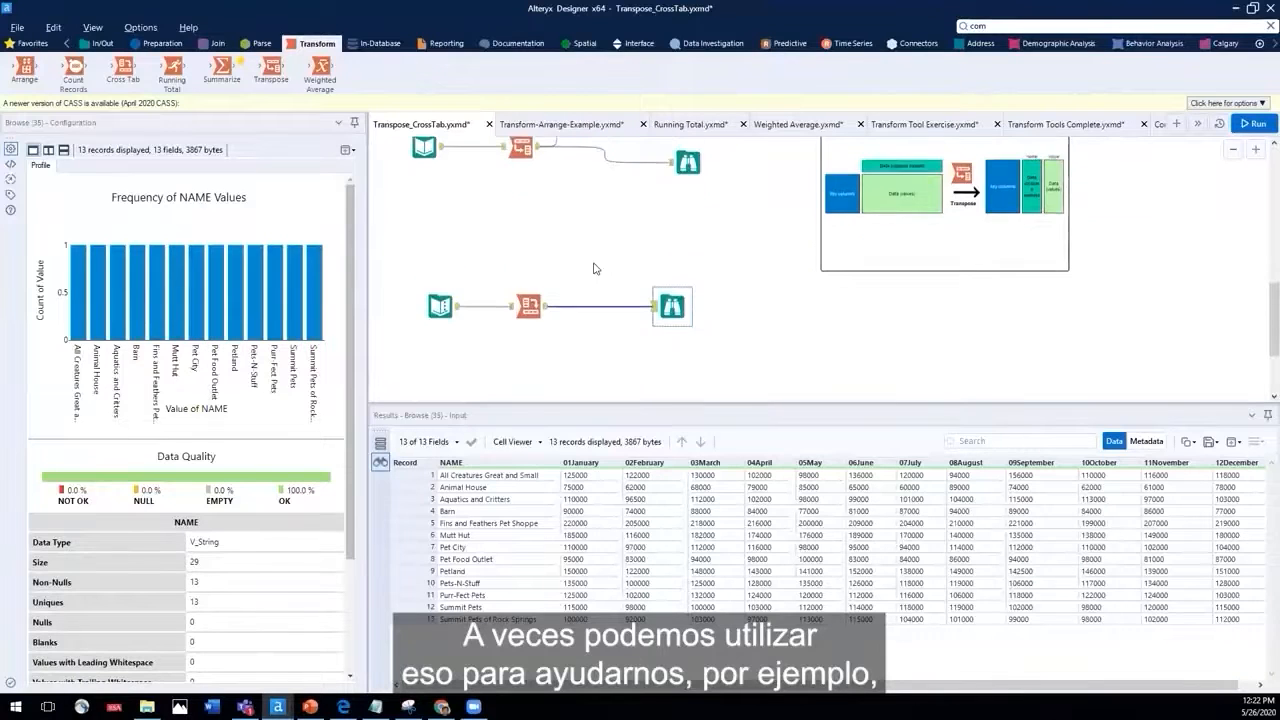
scroll(594, 268, down, 1)
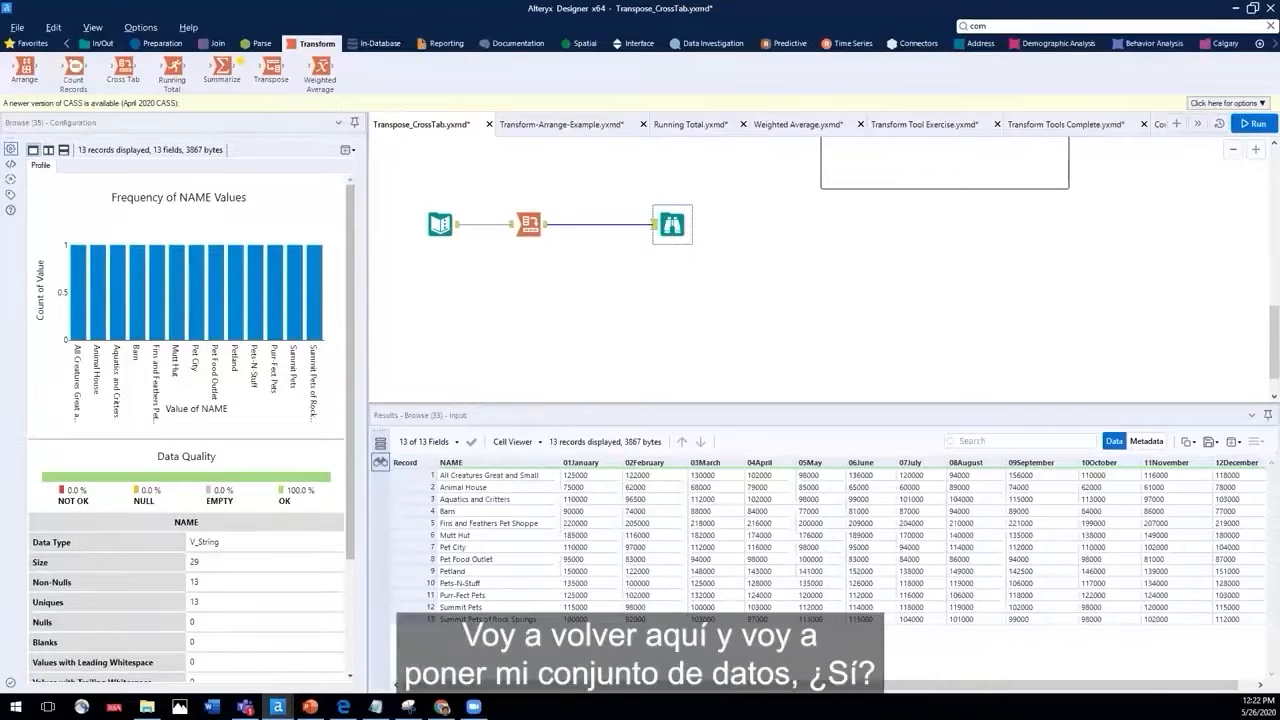
right_click(437, 311)
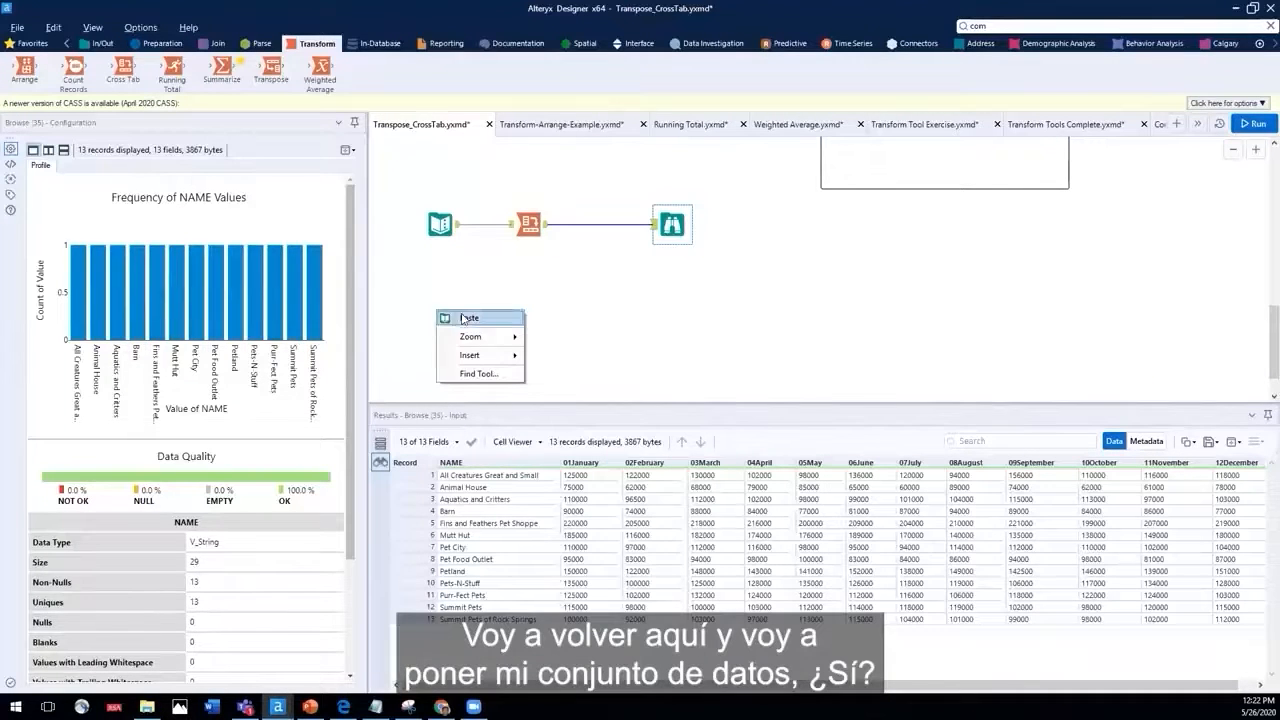
click(463, 318)
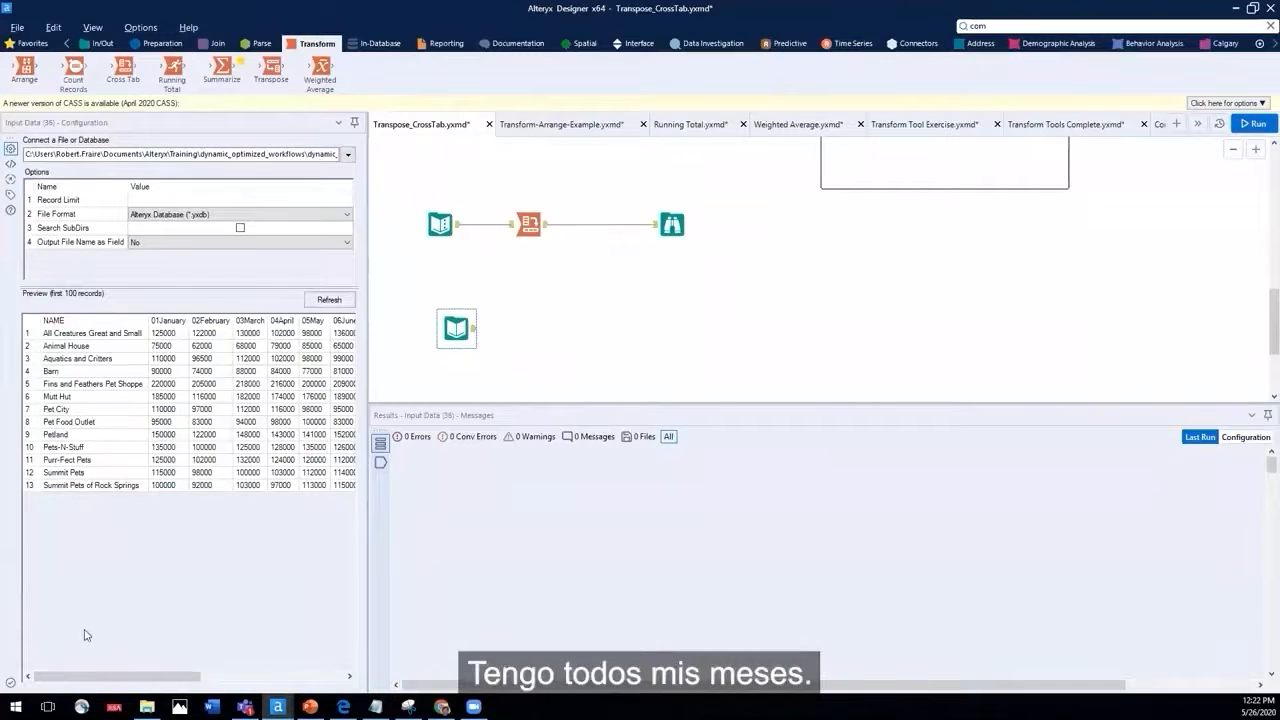
mouse_move(90, 678)
mouse_down()
mouse_move(257, 688)
mouse_move(87, 684)
mouse_up()
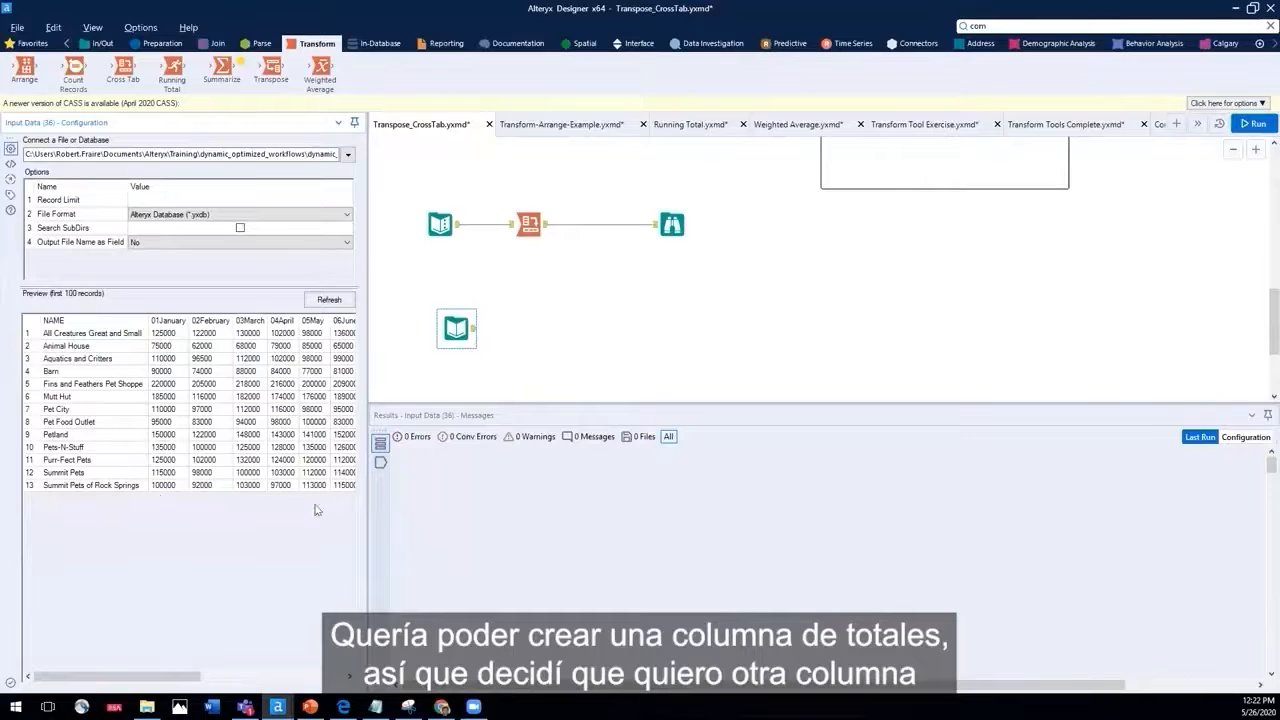
drag(172, 676, 317, 688)
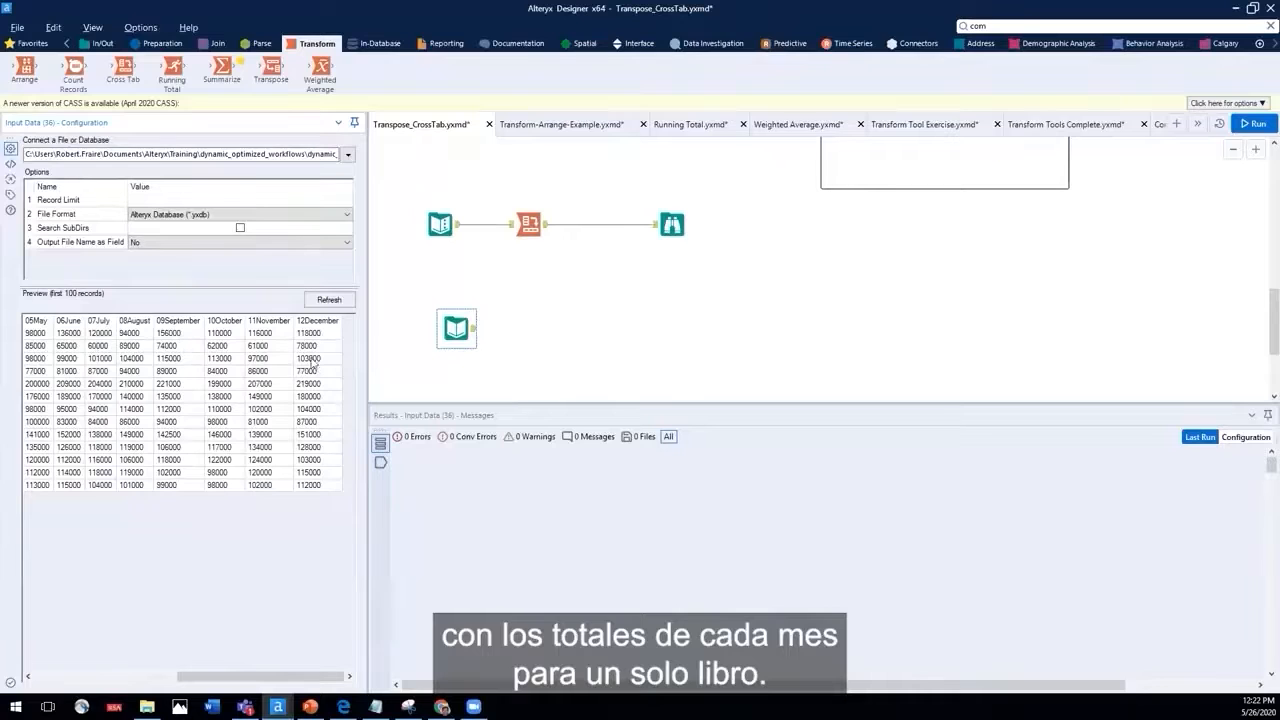
drag(245, 678, 101, 678)
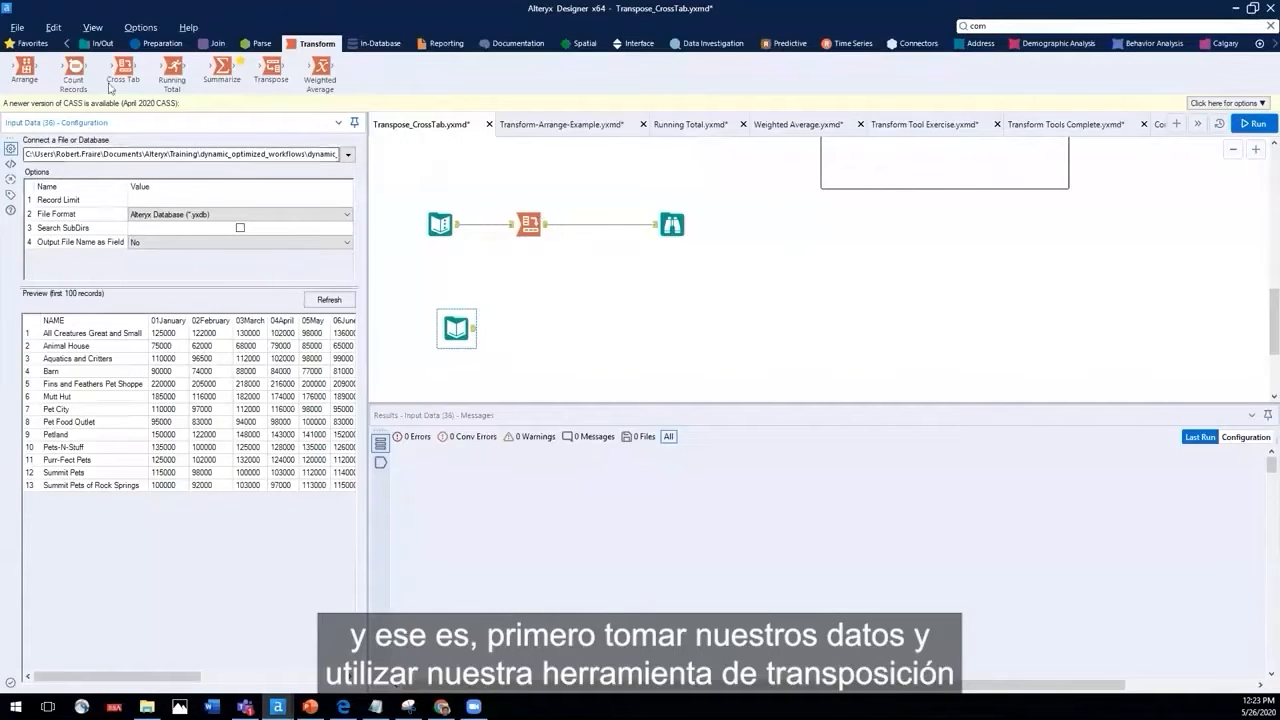
- Connect a Transpose tool to the pasted Input Data with NAME as key column, and run the workflow to view its output
drag(271, 67, 528, 328)
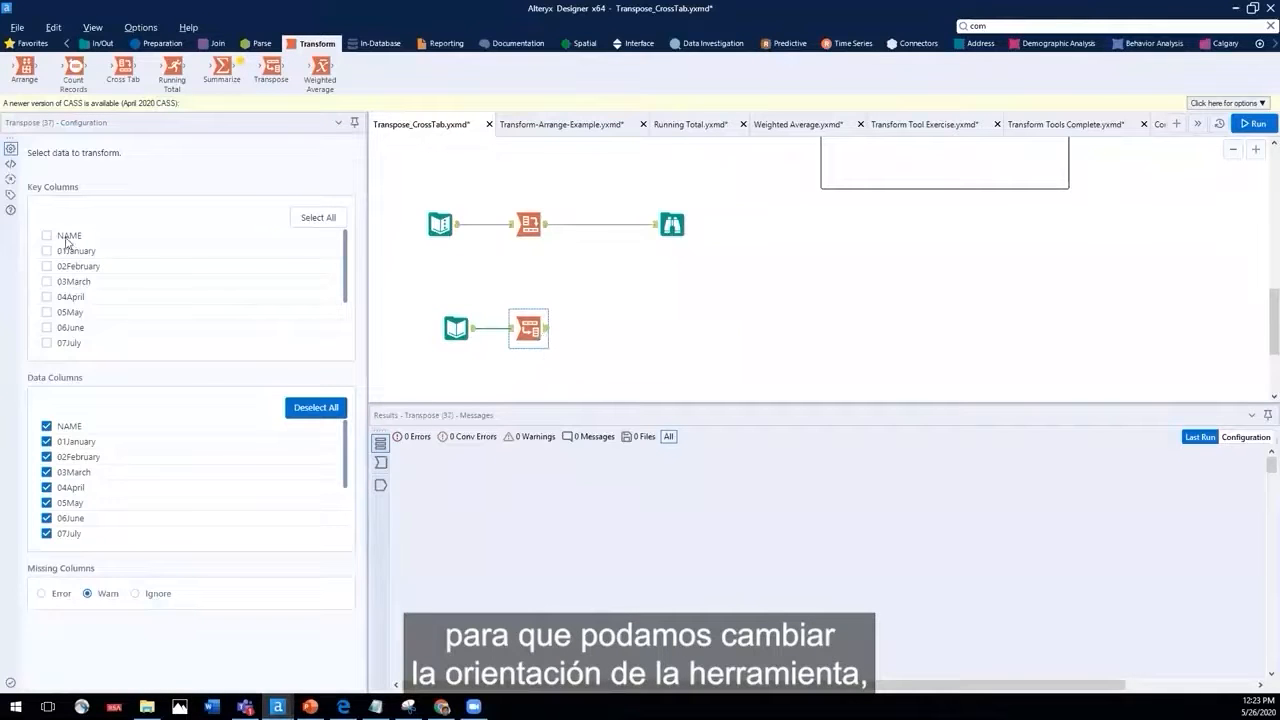
click(47, 236)
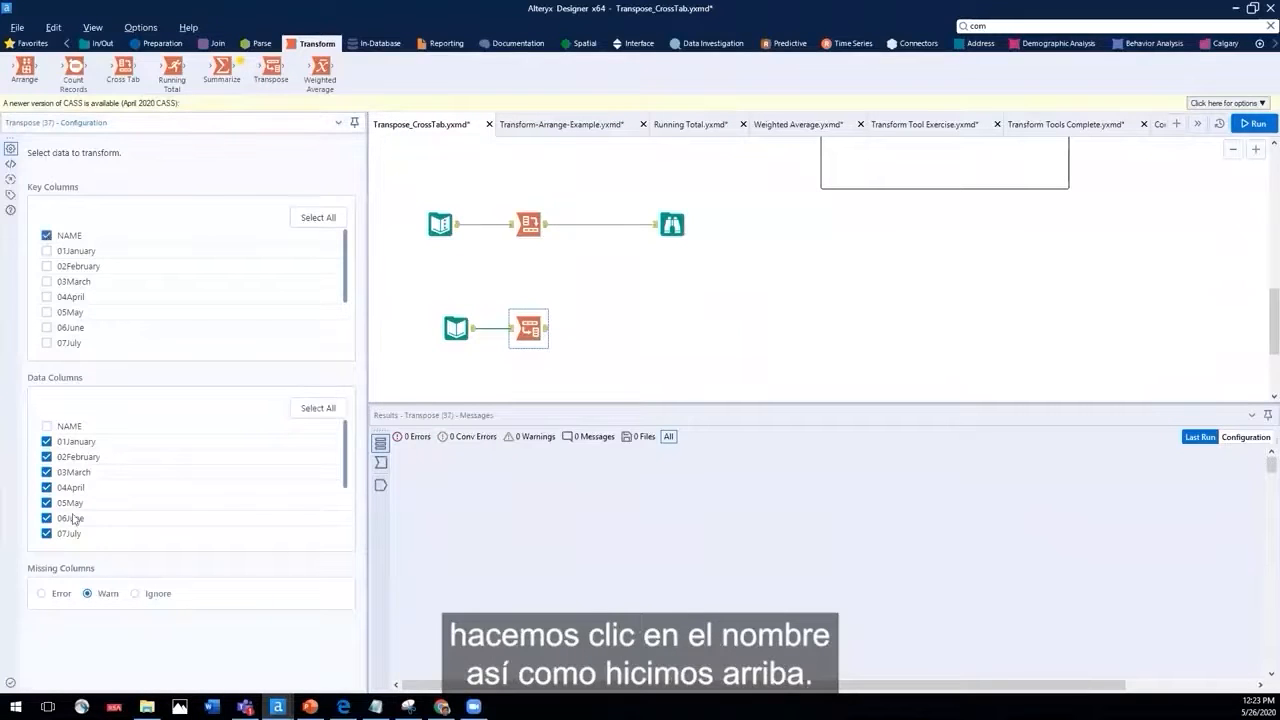
scroll(75, 527, down, 3)
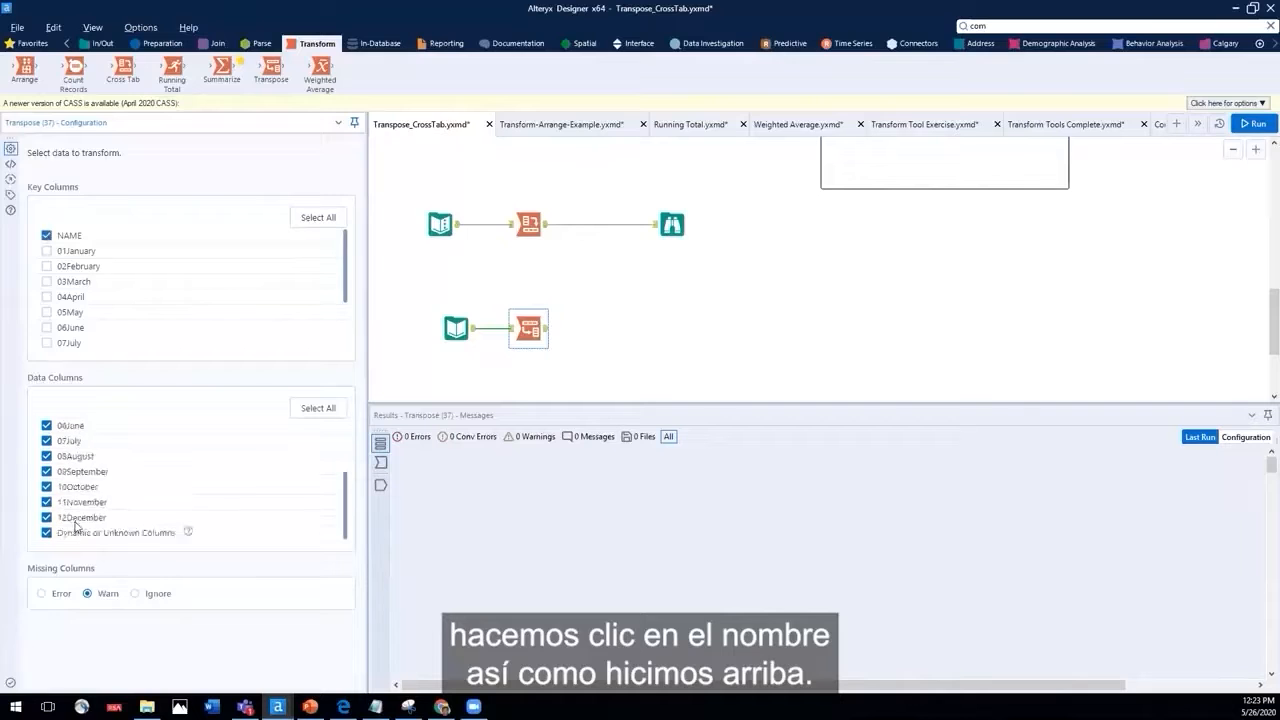
click(1245, 126)
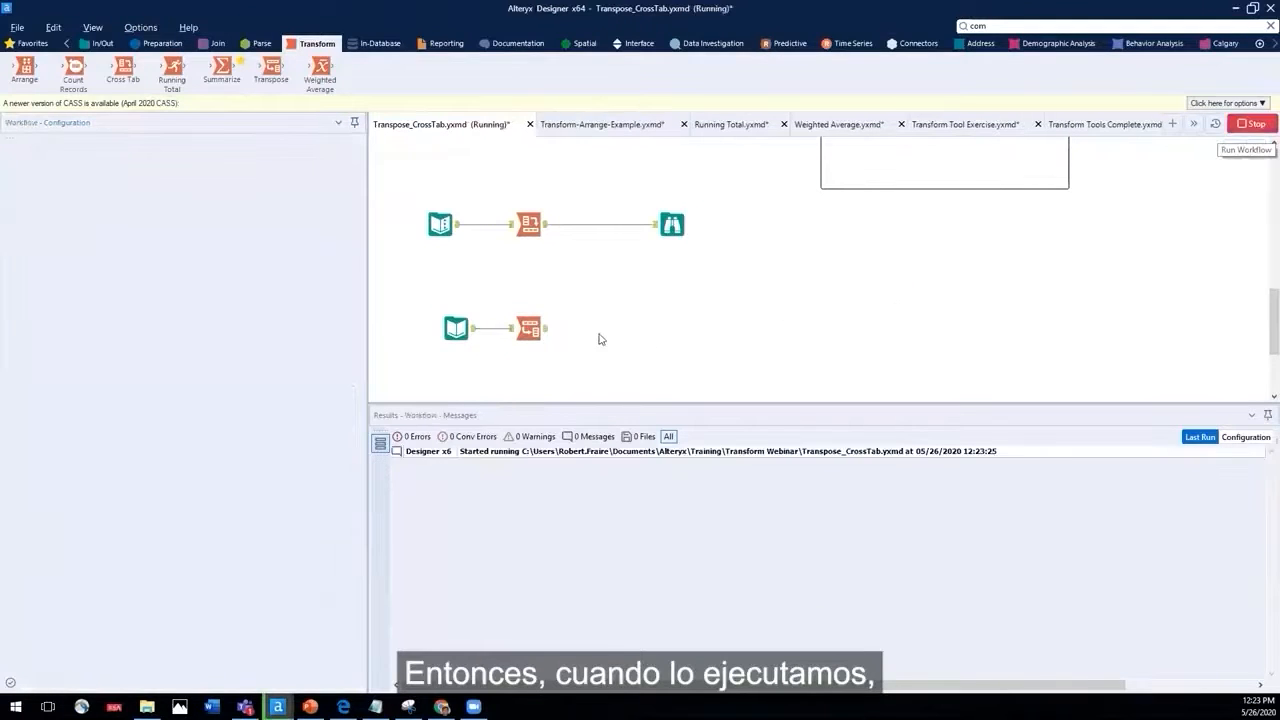
click(538, 338)
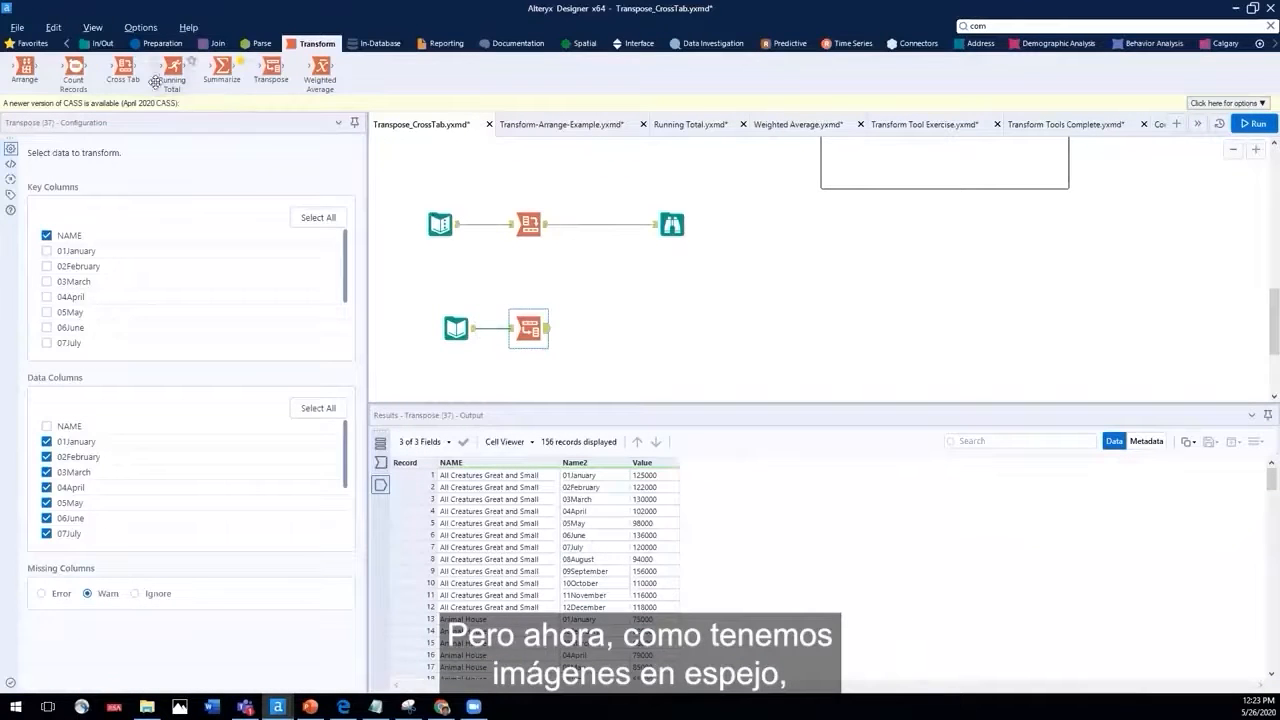
- Connect a Cross Tab tool after the new Transpose, grouping by NAME, with Name2 as column headers and Value as new column values
drag(123, 66, 624, 326)
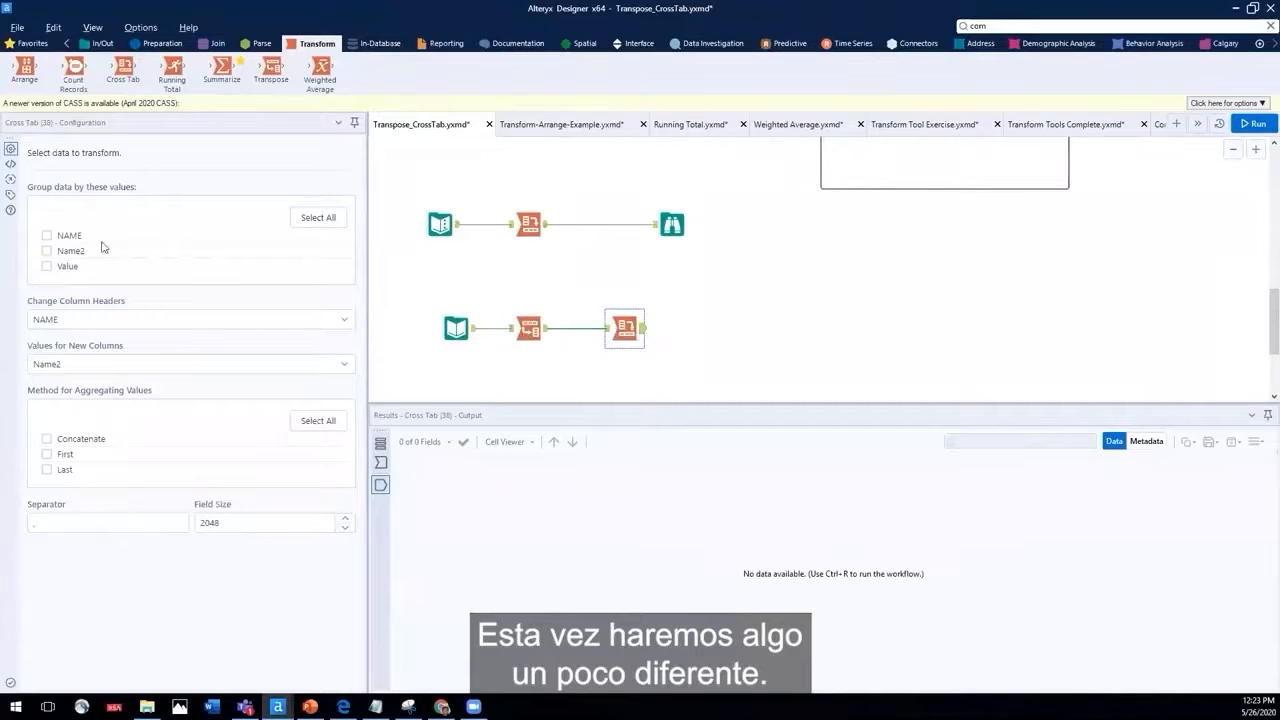
click(47, 237)
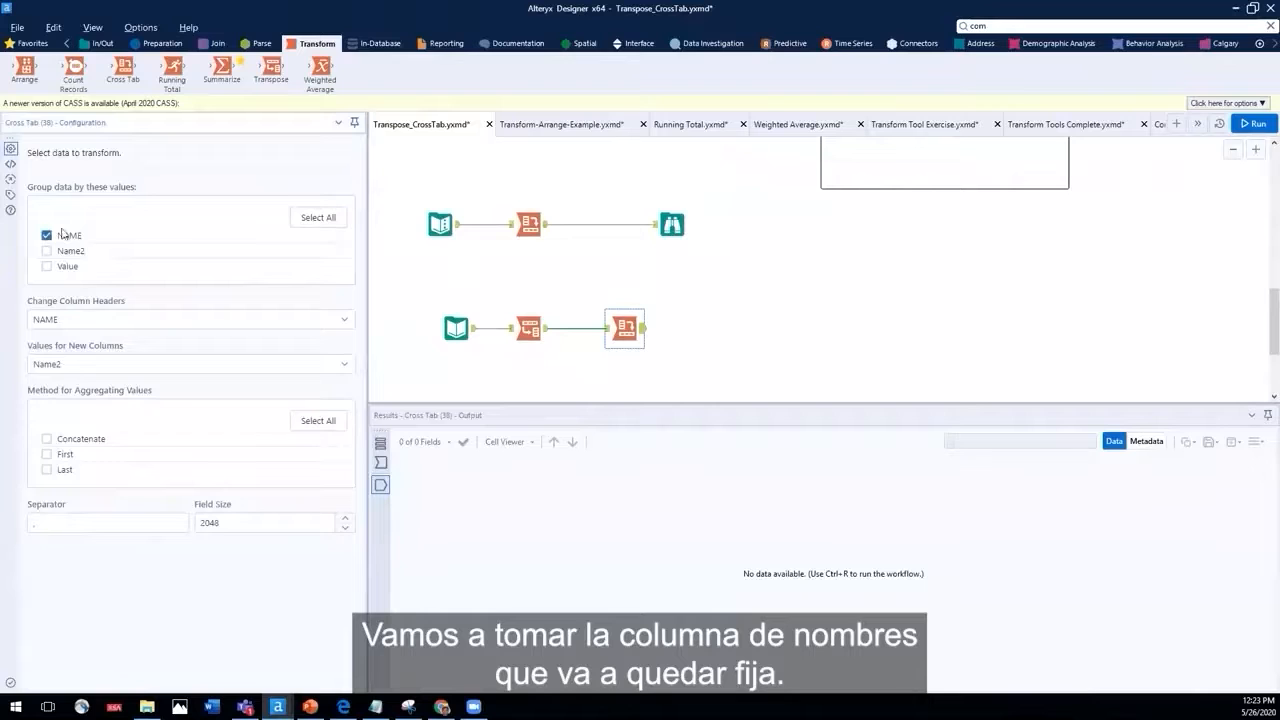
click(46, 320)
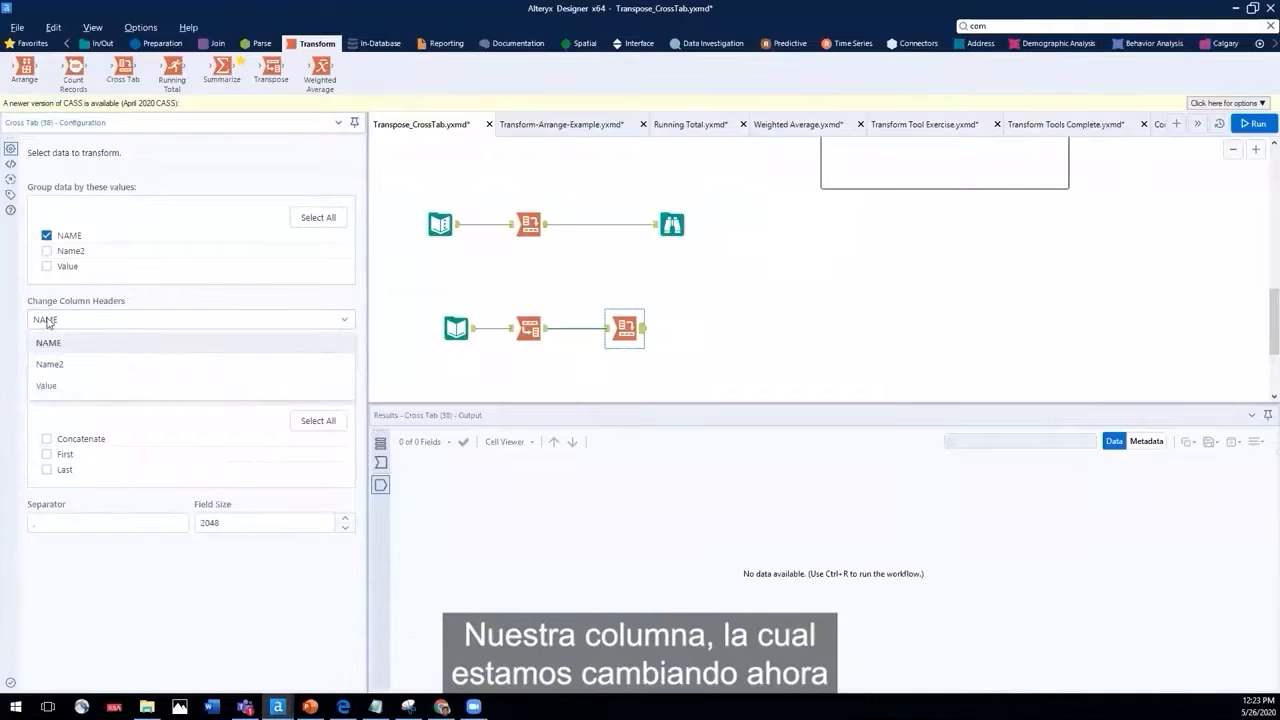
click(58, 367)
click(60, 366)
click(60, 437)
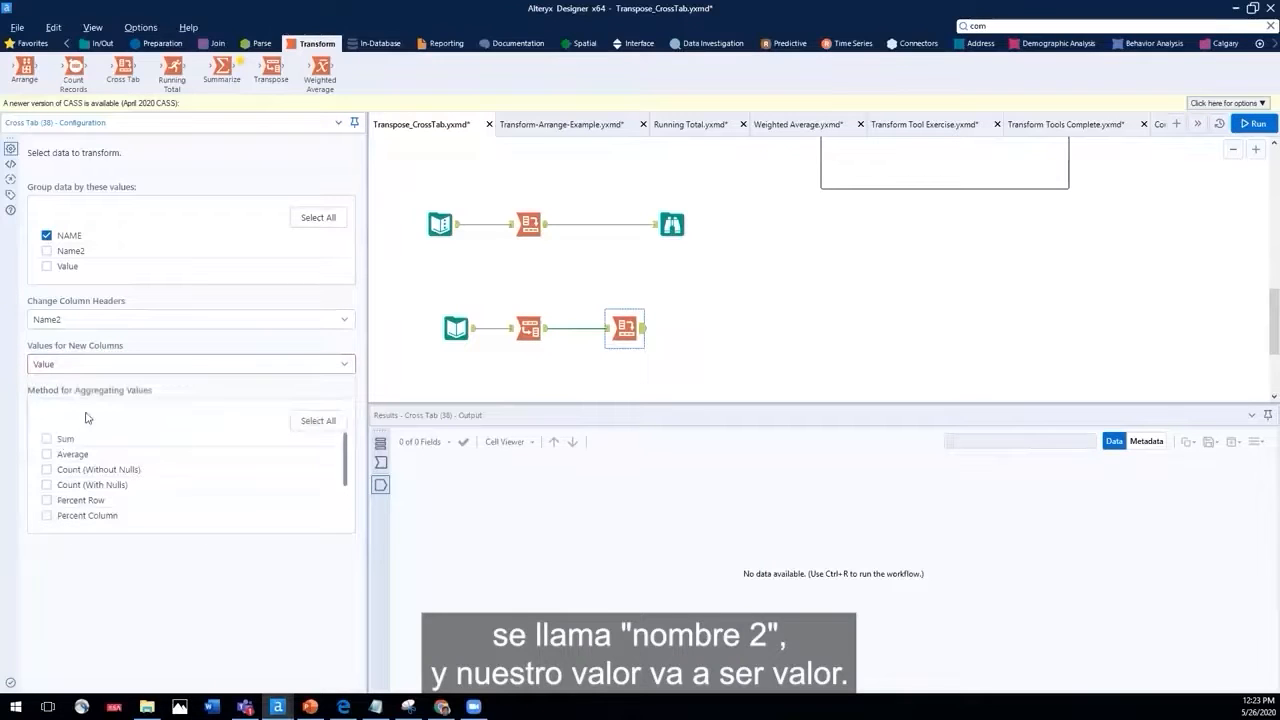
- Set the Cross Tab's aggregation methods to Sum, Total Column and Total Row
click(46, 439)
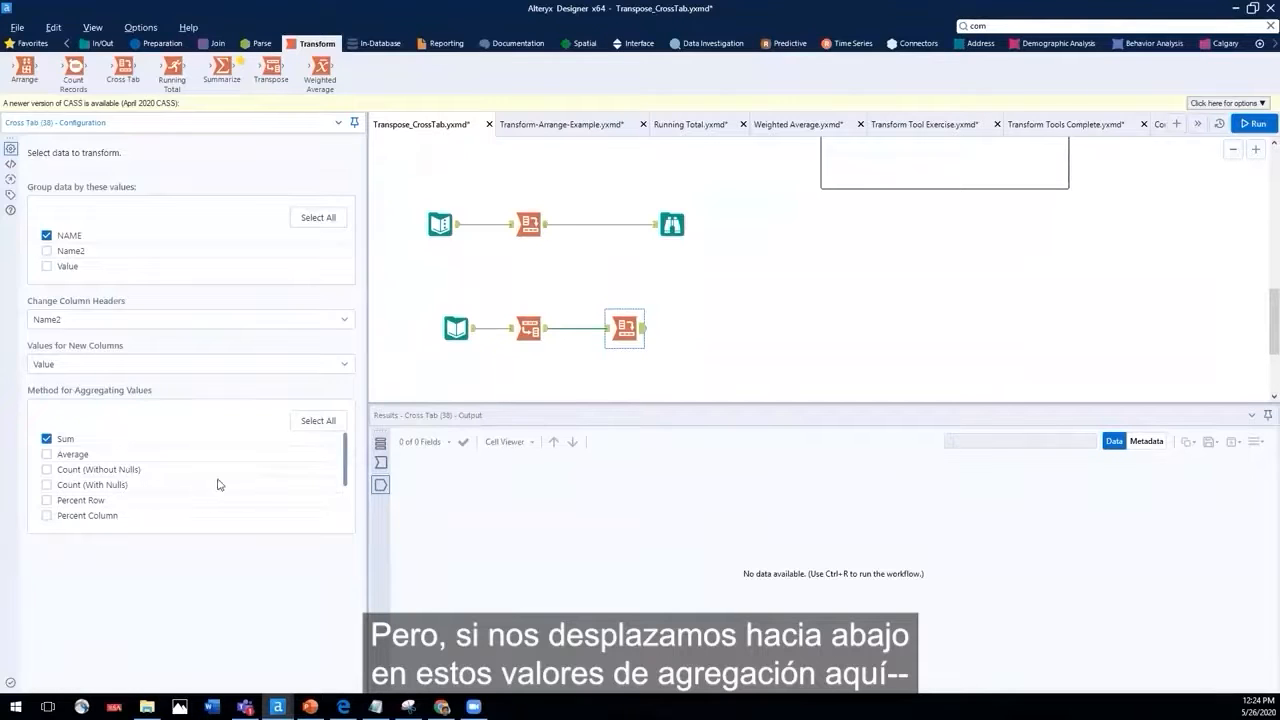
scroll(218, 484, down, 3)
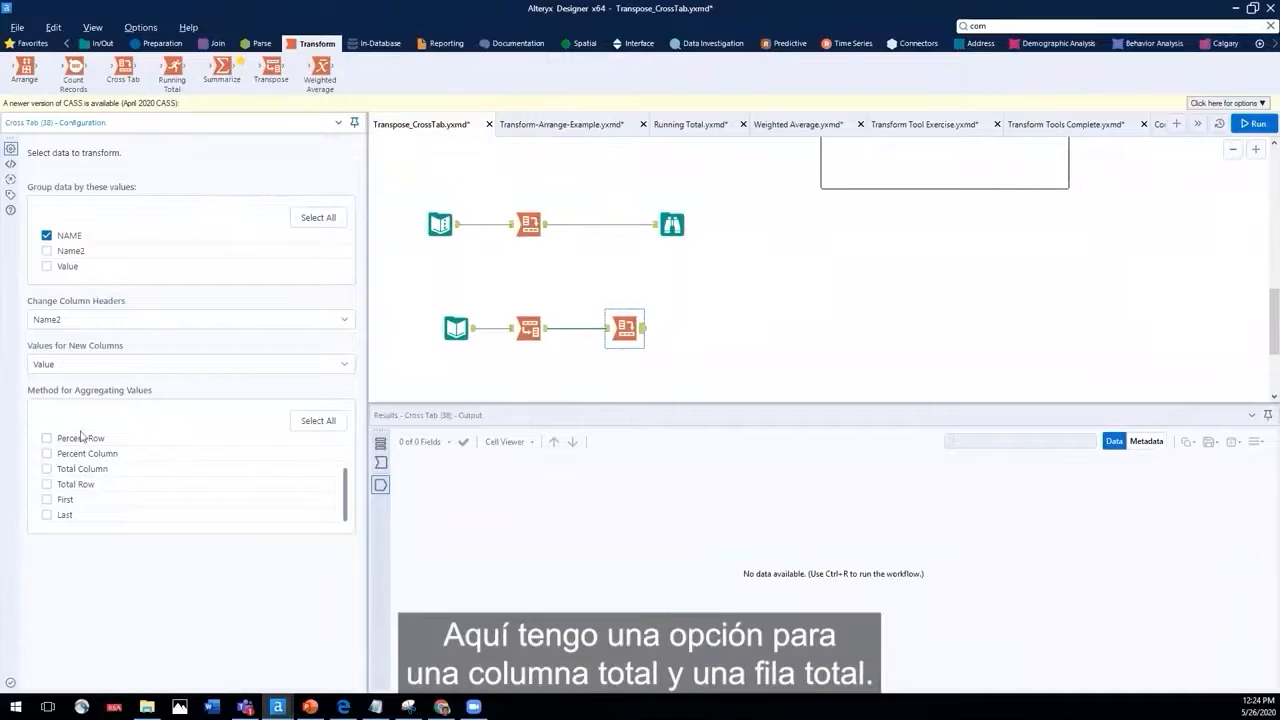
click(45, 474)
click(45, 486)
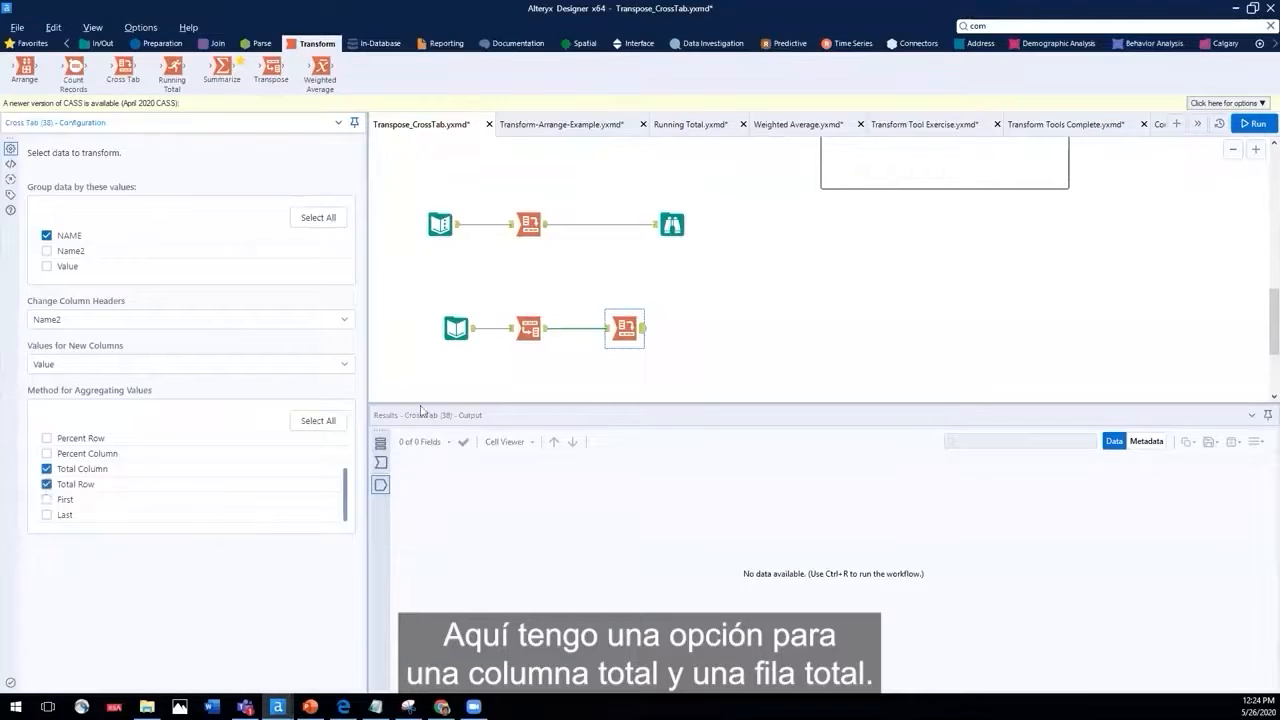
- Add a Browse tool after the Cross Tab with totals and run the workflow
right_click(619, 330)
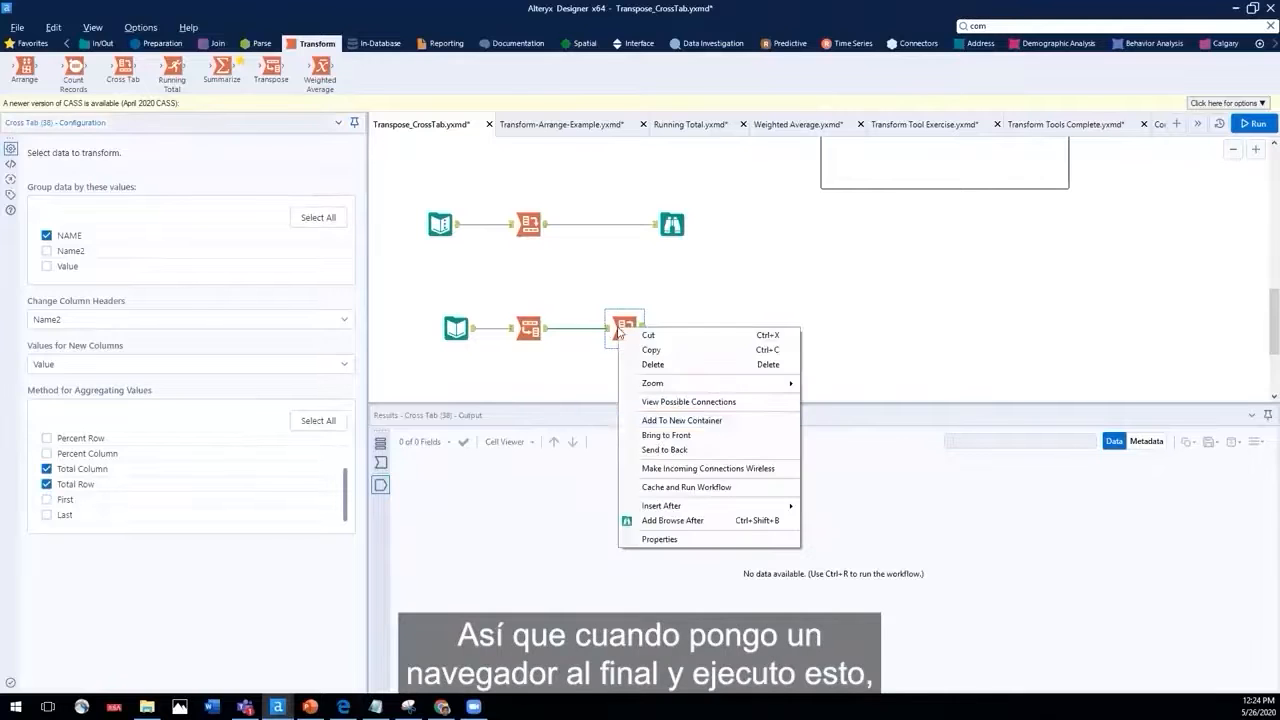
click(660, 520)
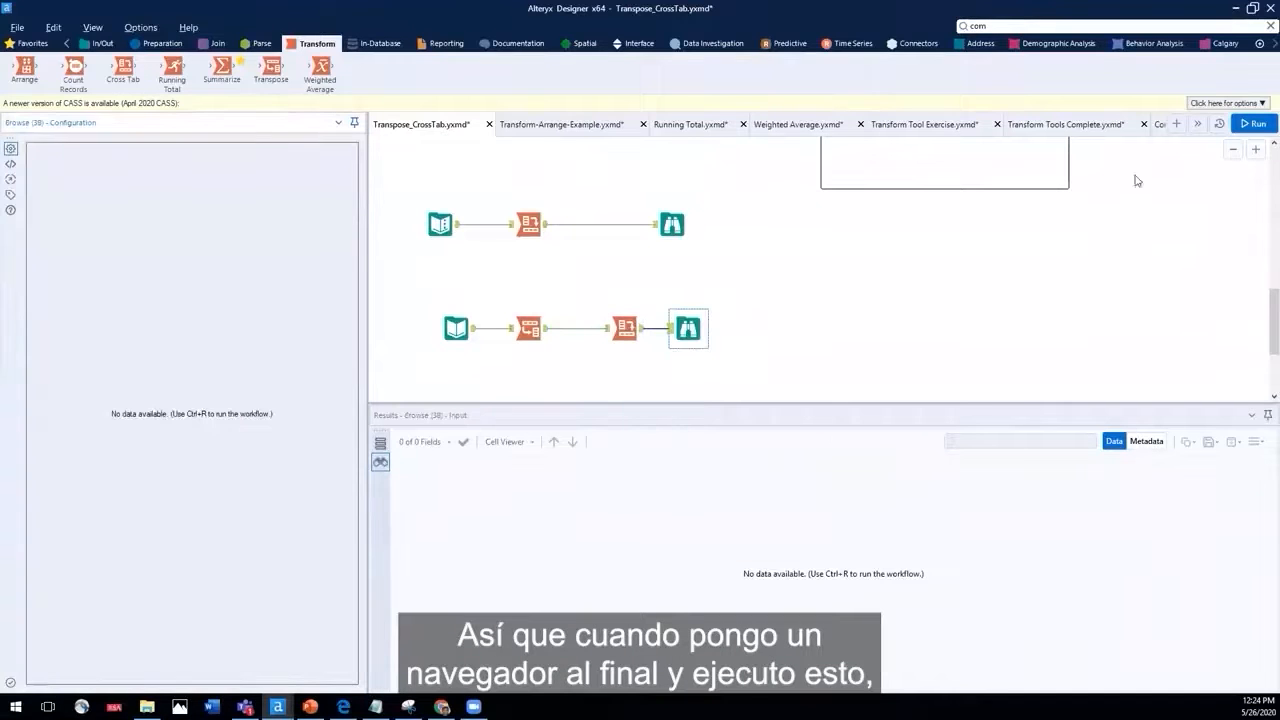
click(1254, 123)
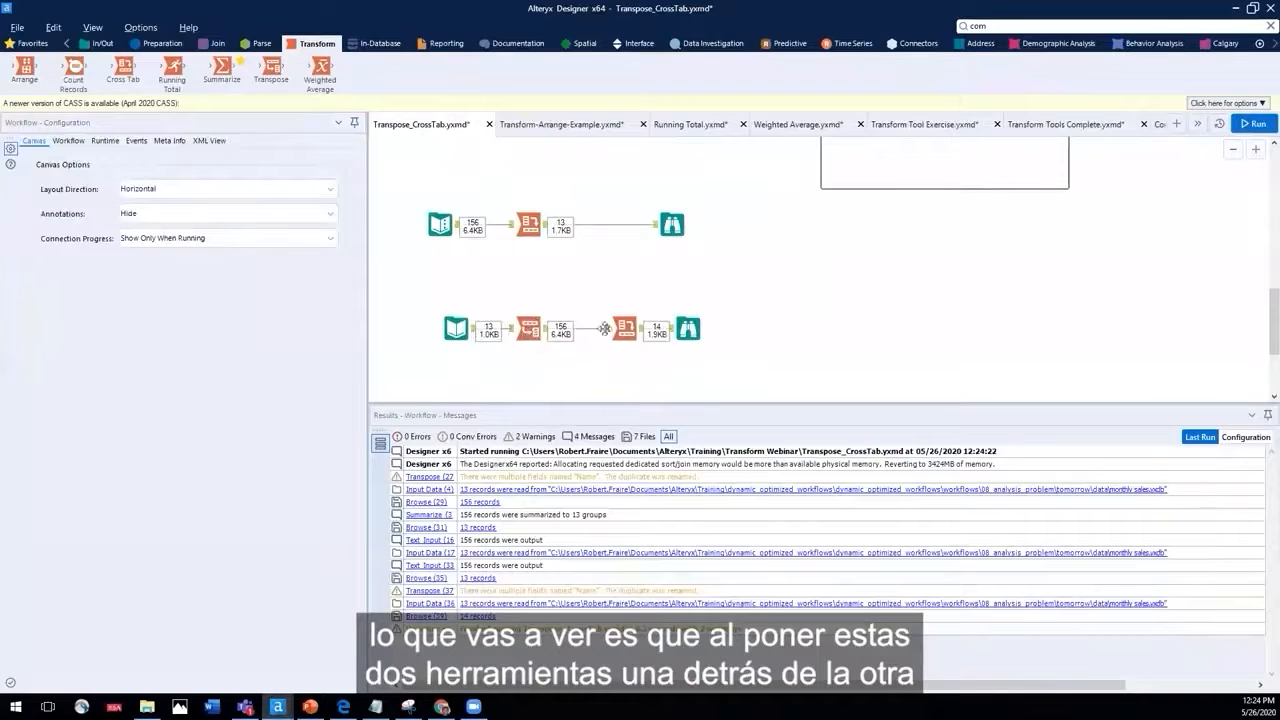
- Recheck the Cross Tab's total options and examine the Total row and Total column in the connected Browse tool's results
click(622, 334)
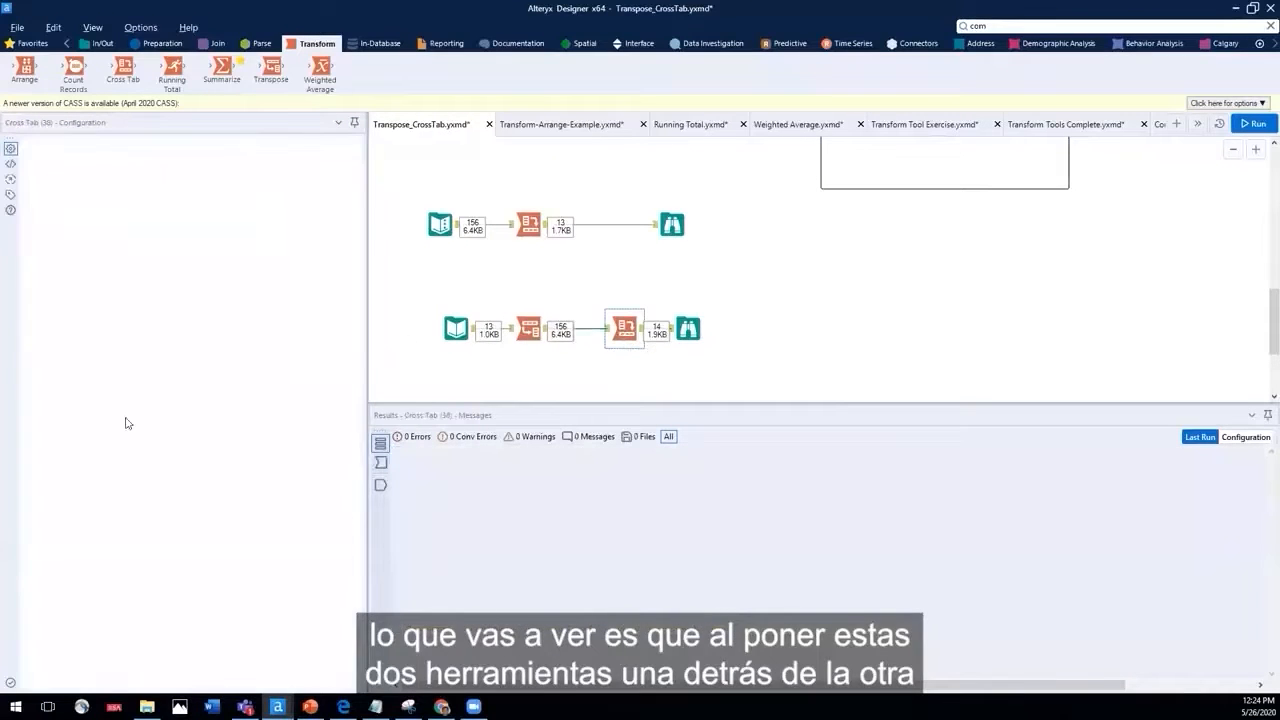
scroll(255, 463, down, 2)
scroll(255, 463, down, 1)
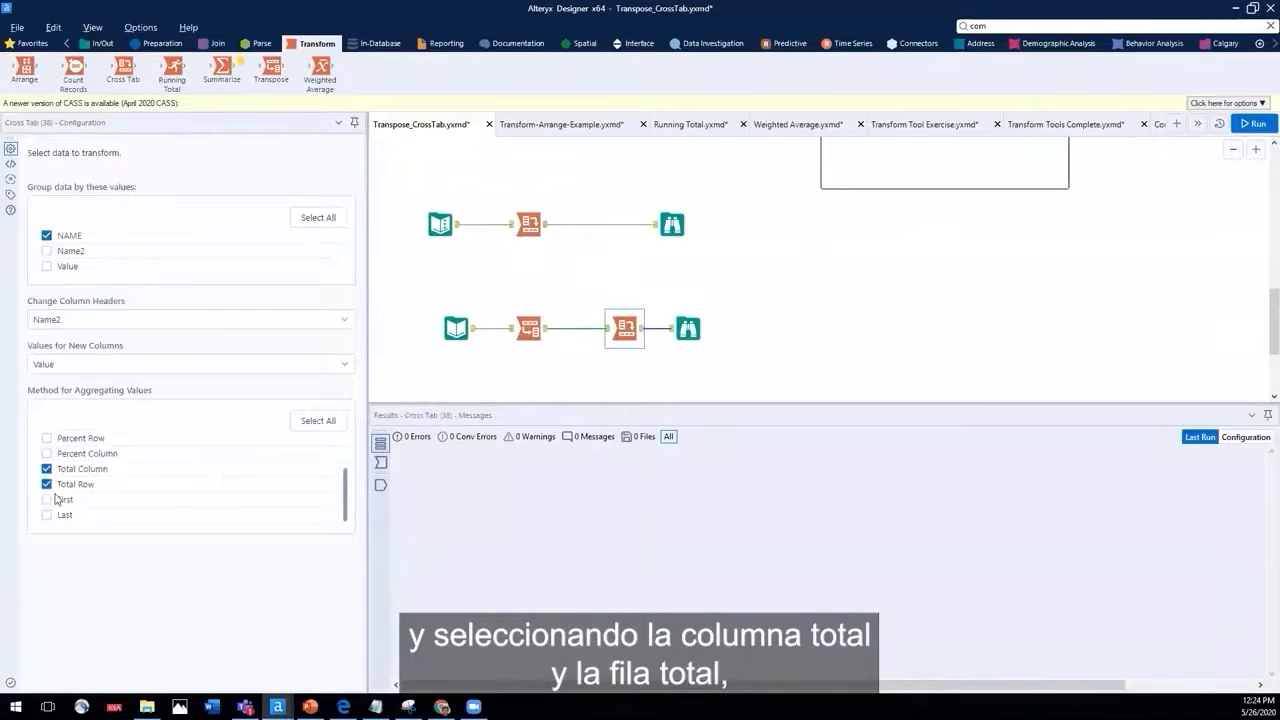
click(688, 328)
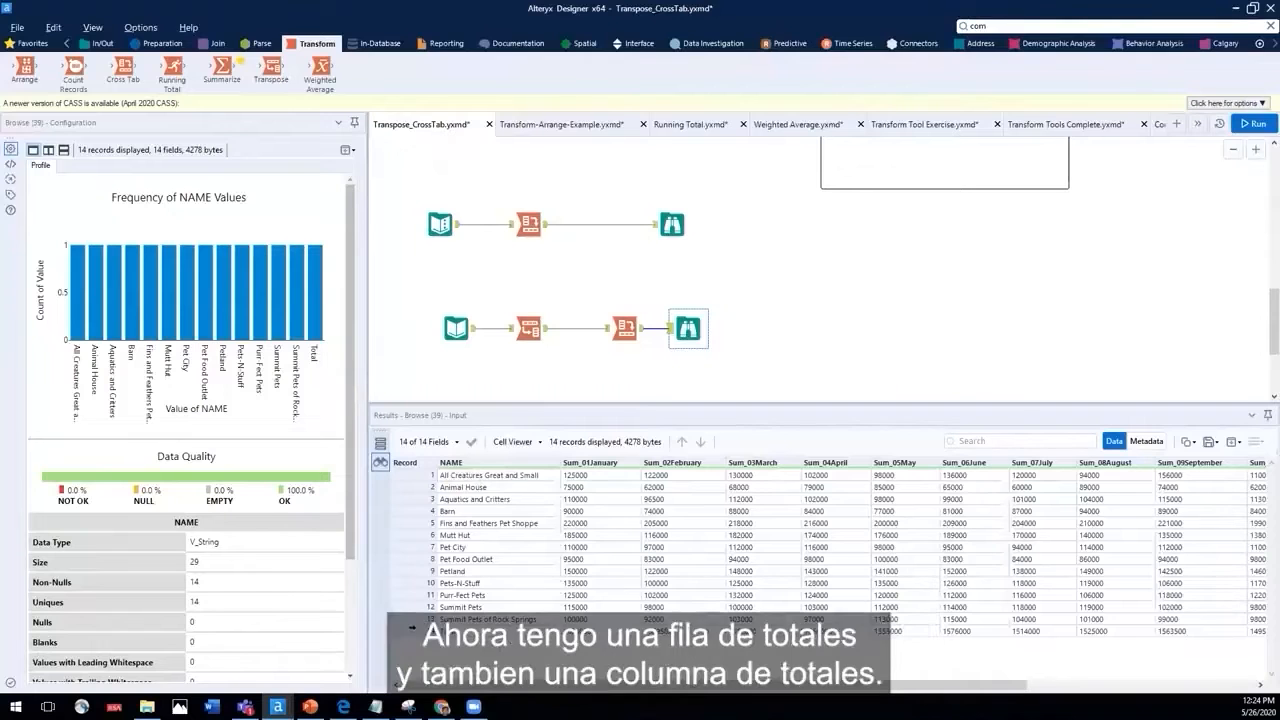
click(490, 631)
scroll(1147, 572, right, 5)
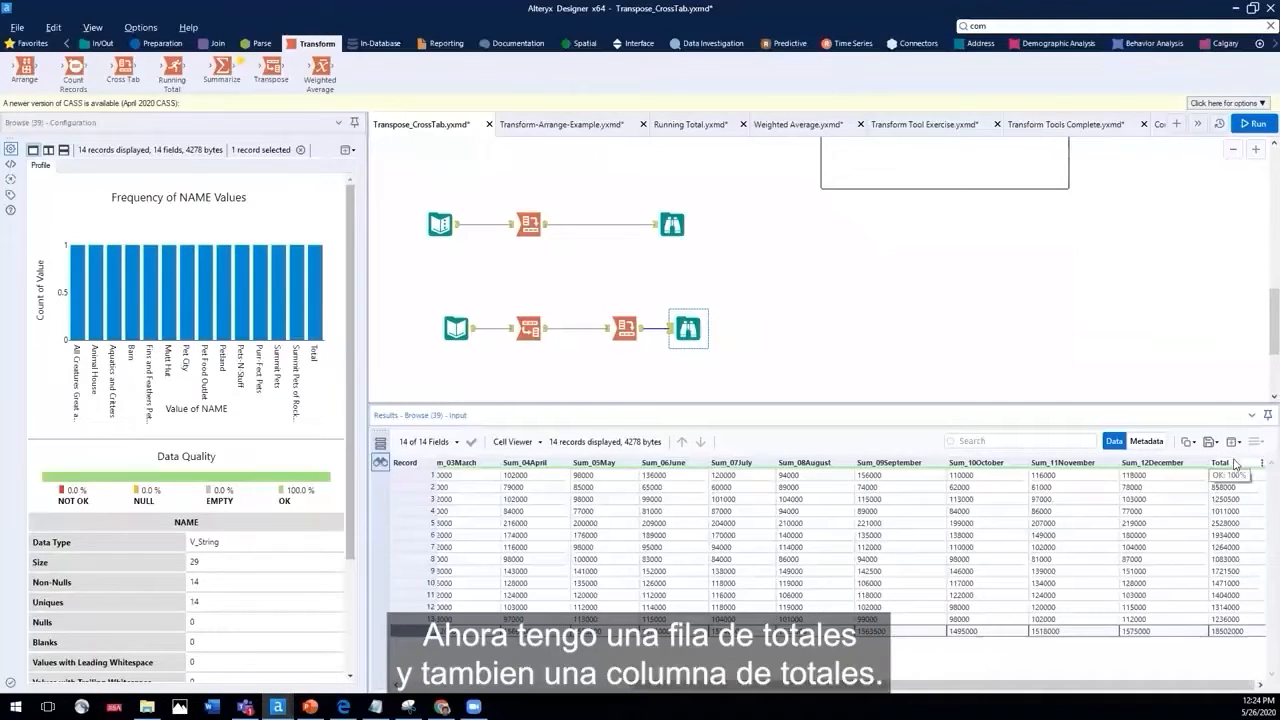
click(1235, 462)
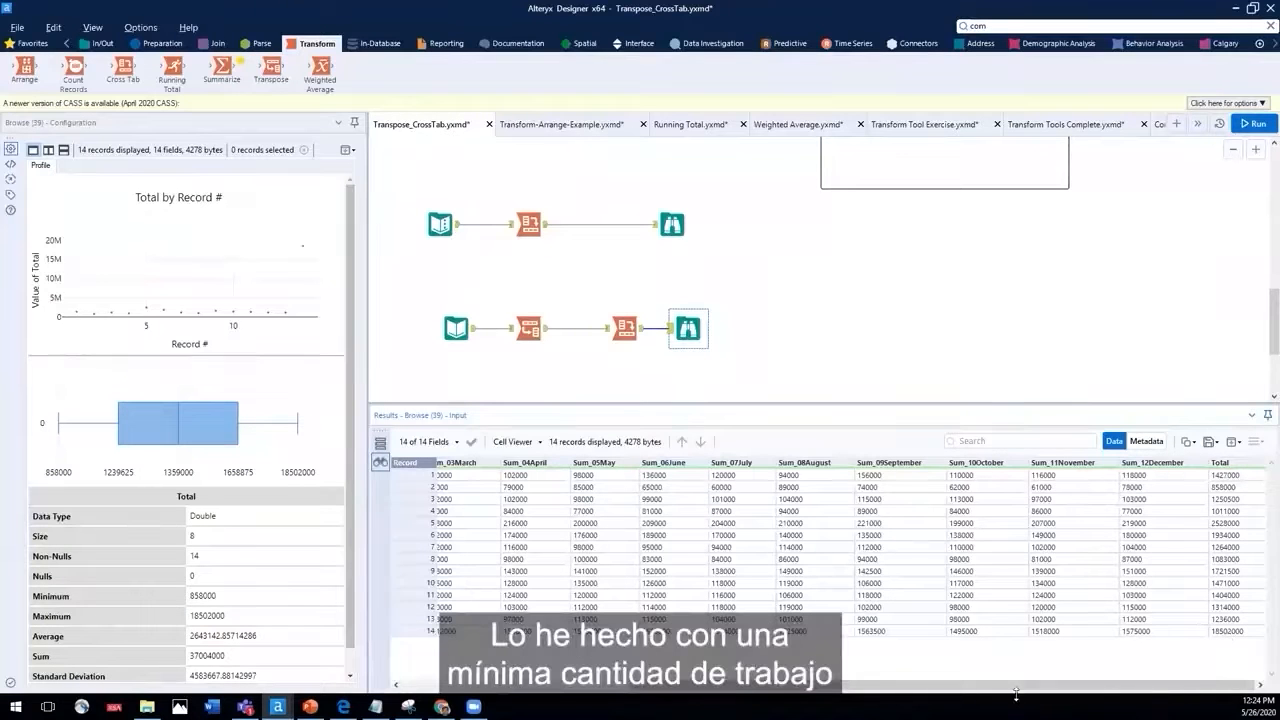
drag(978, 688, 738, 688)
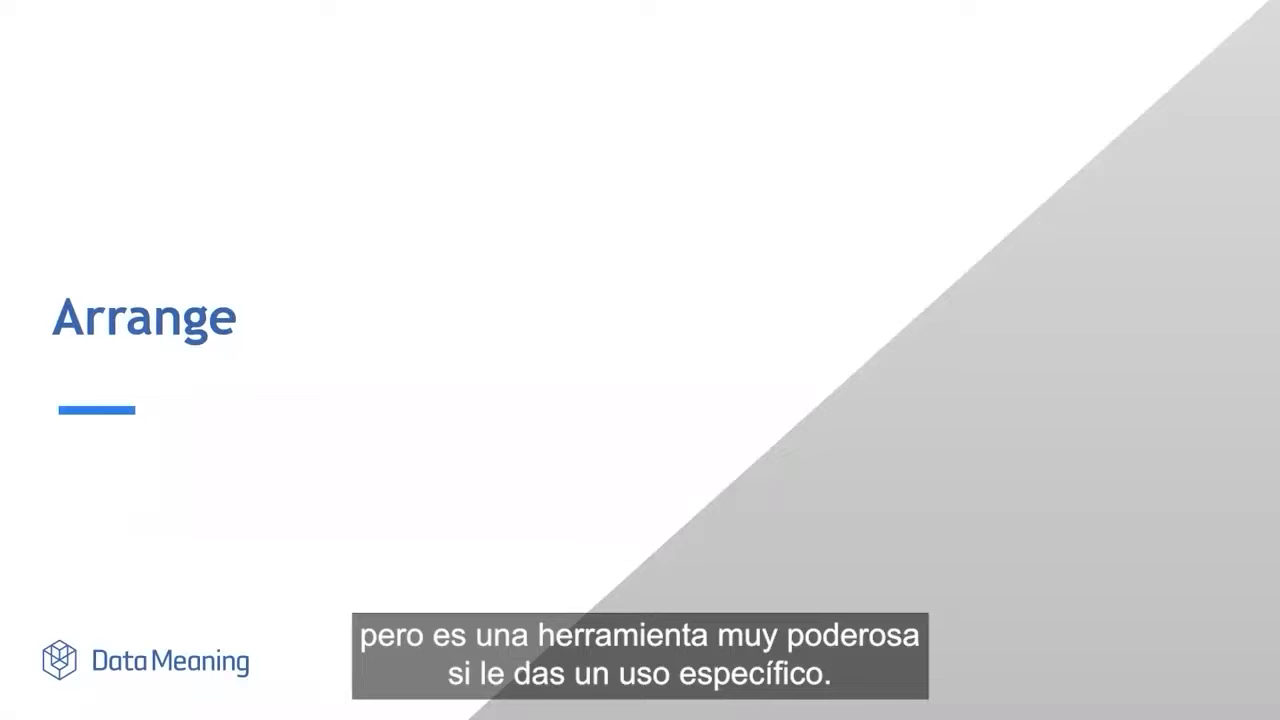
click(557, 290)
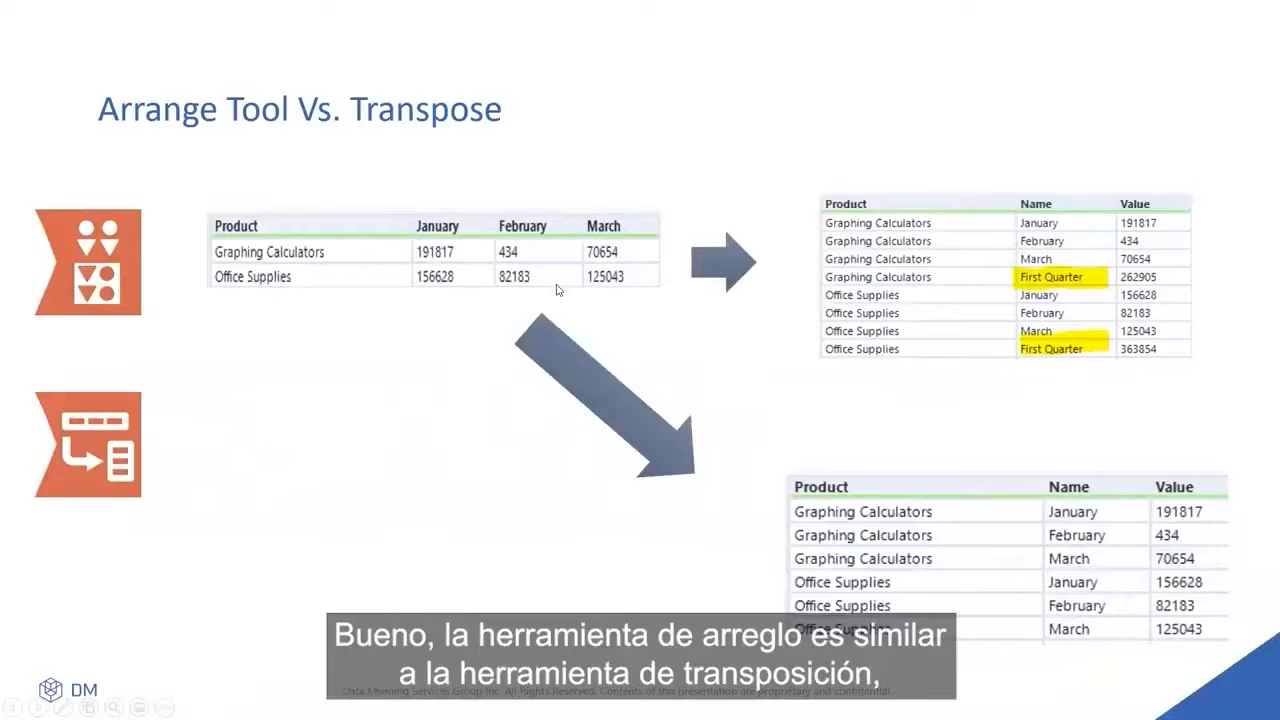
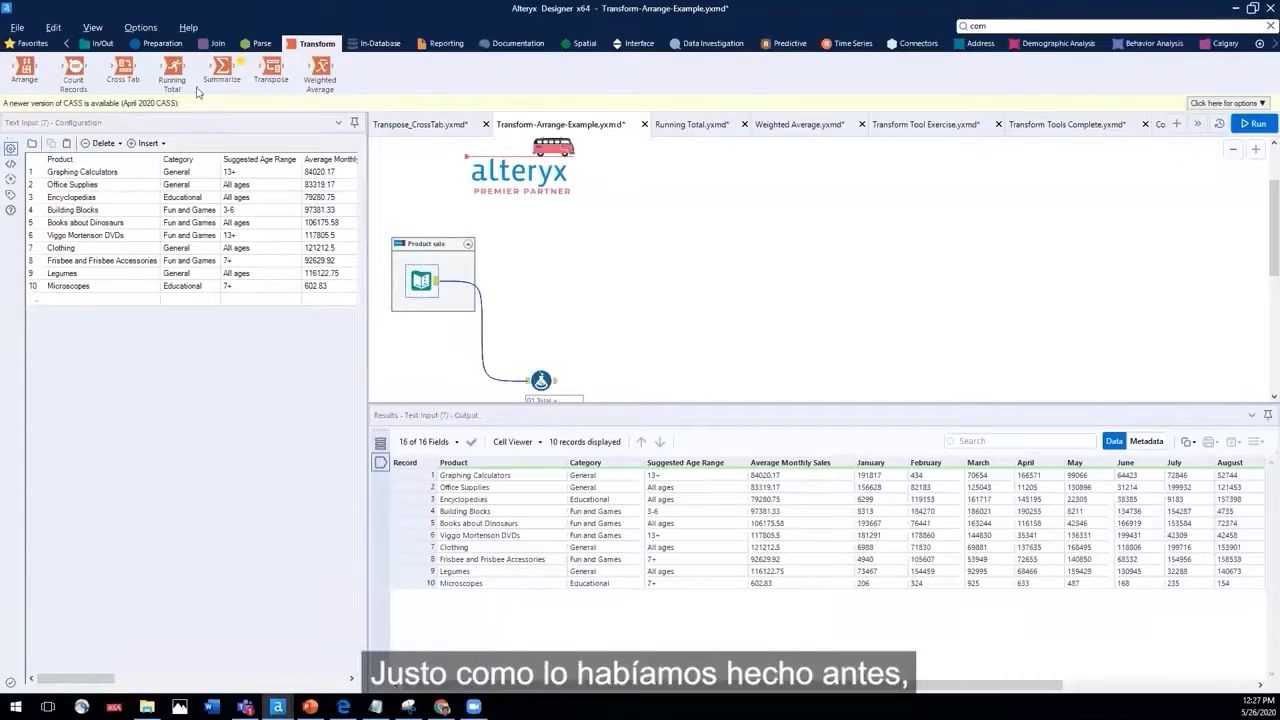
- Add a Transpose tool to the Transform-Arrange-Example workflow and connect it to the Product sale container's Text Input tool
drag(275, 66, 601, 261)
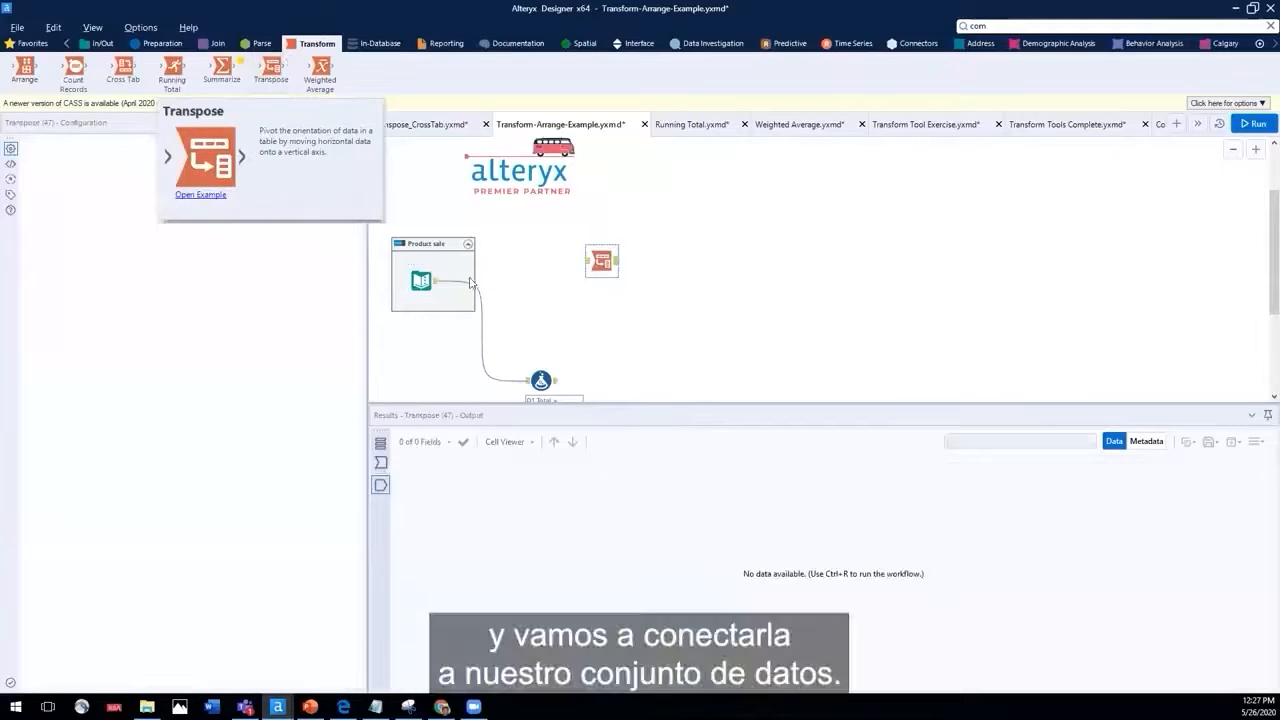
drag(437, 281, 599, 241)
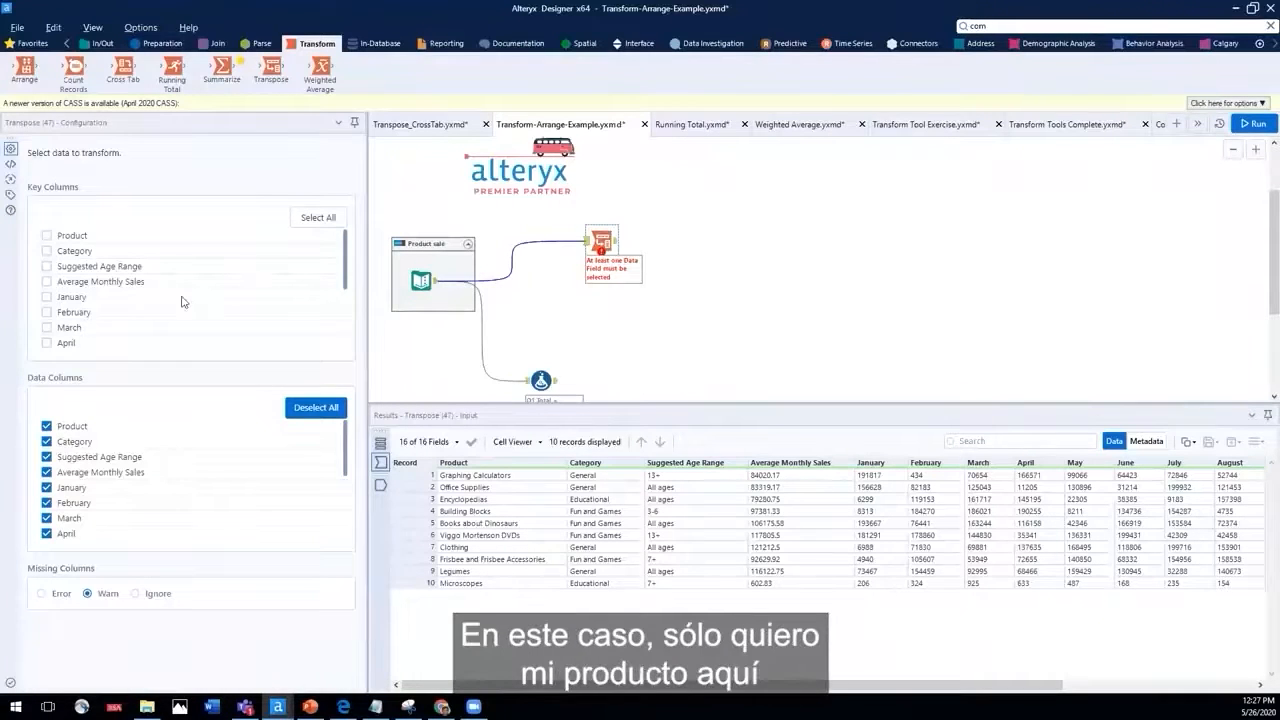
- Set Product as the Transpose key column and keep only the month columns as data, excluding Category, Suggested Age Range and Average Monthly Sales
click(47, 237)
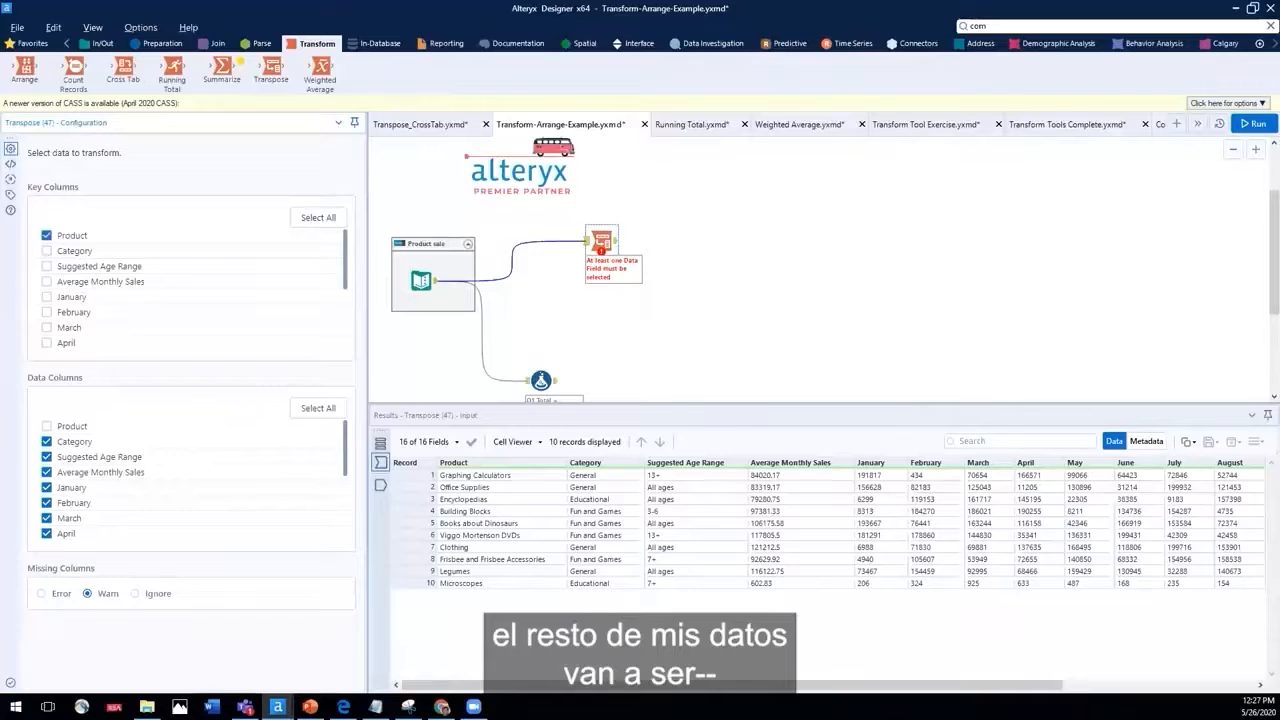
click(45, 442)
click(45, 457)
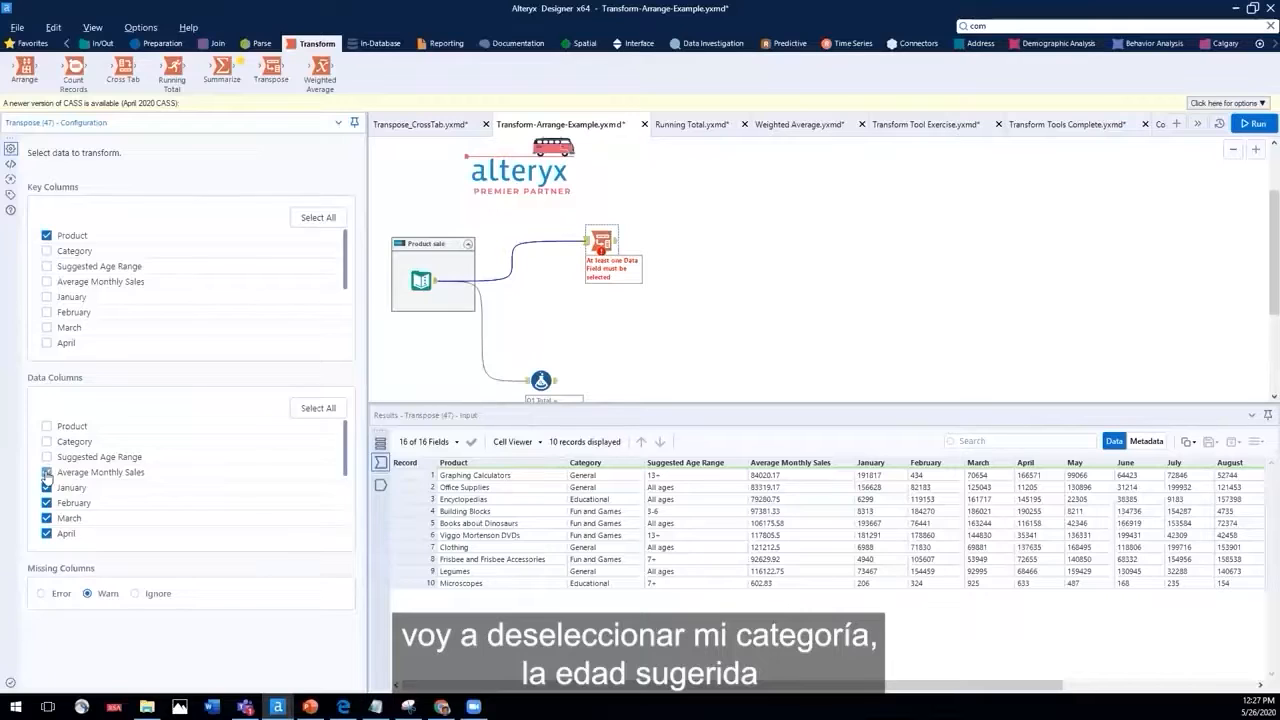
click(46, 473)
scroll(154, 518, down, 3)
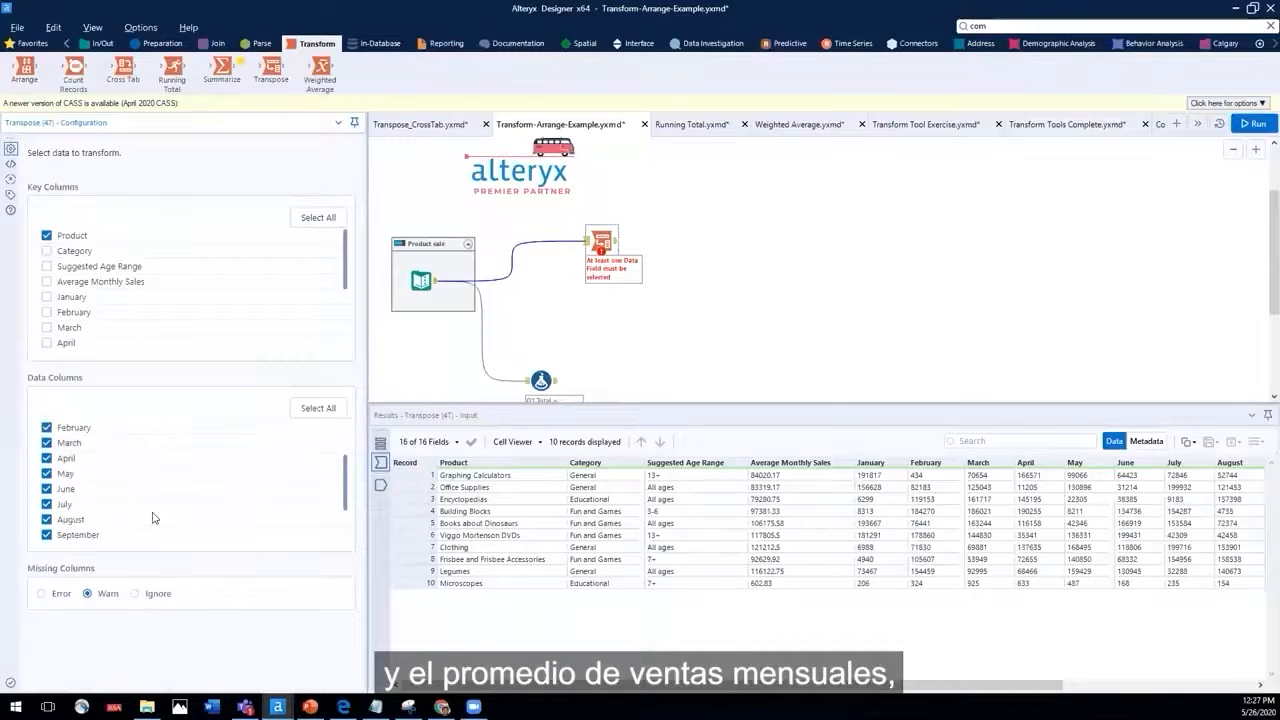
scroll(154, 518, up, 3)
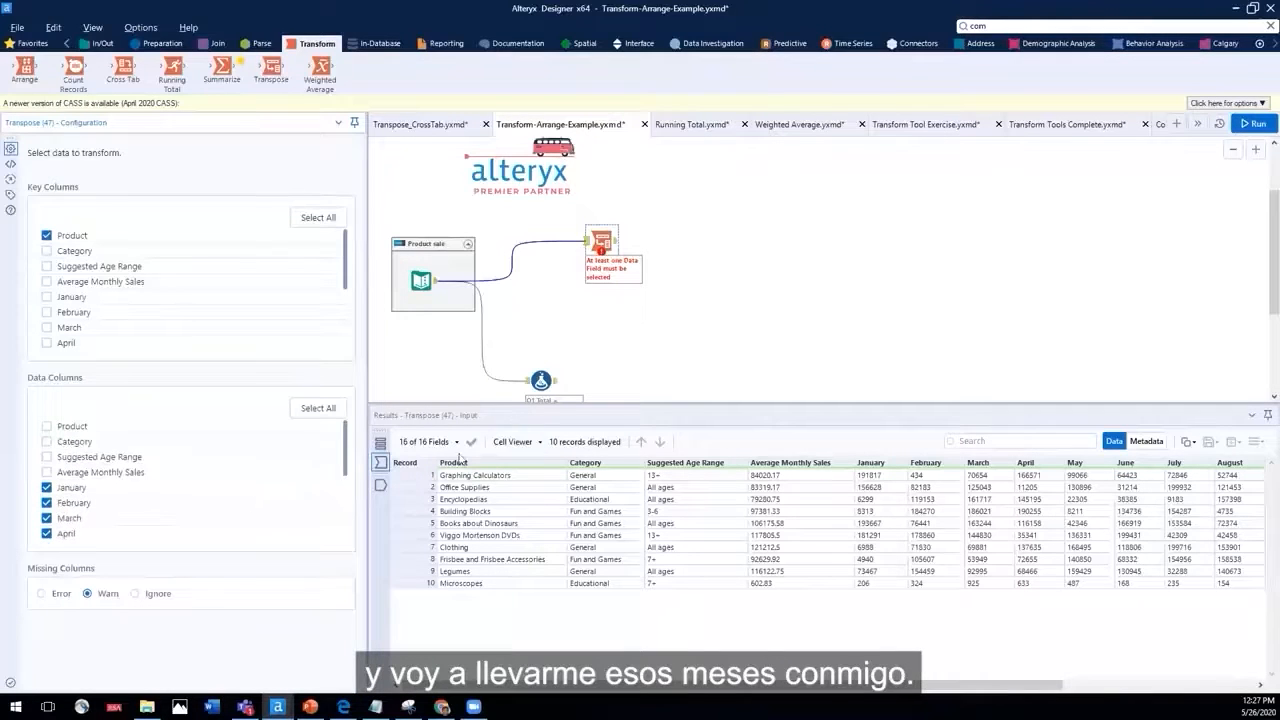
- Add a Browse tool after the Transpose tool and run the workflow
click(599, 240)
right_click(599, 240)
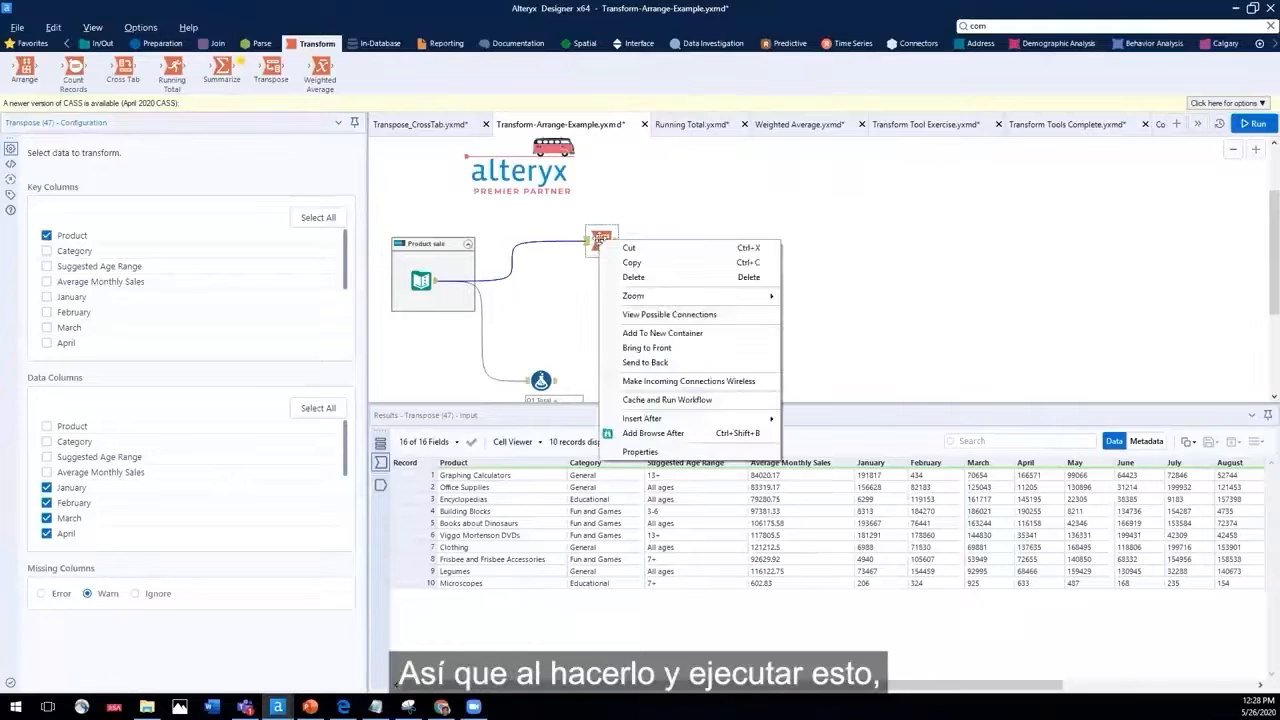
click(630, 428)
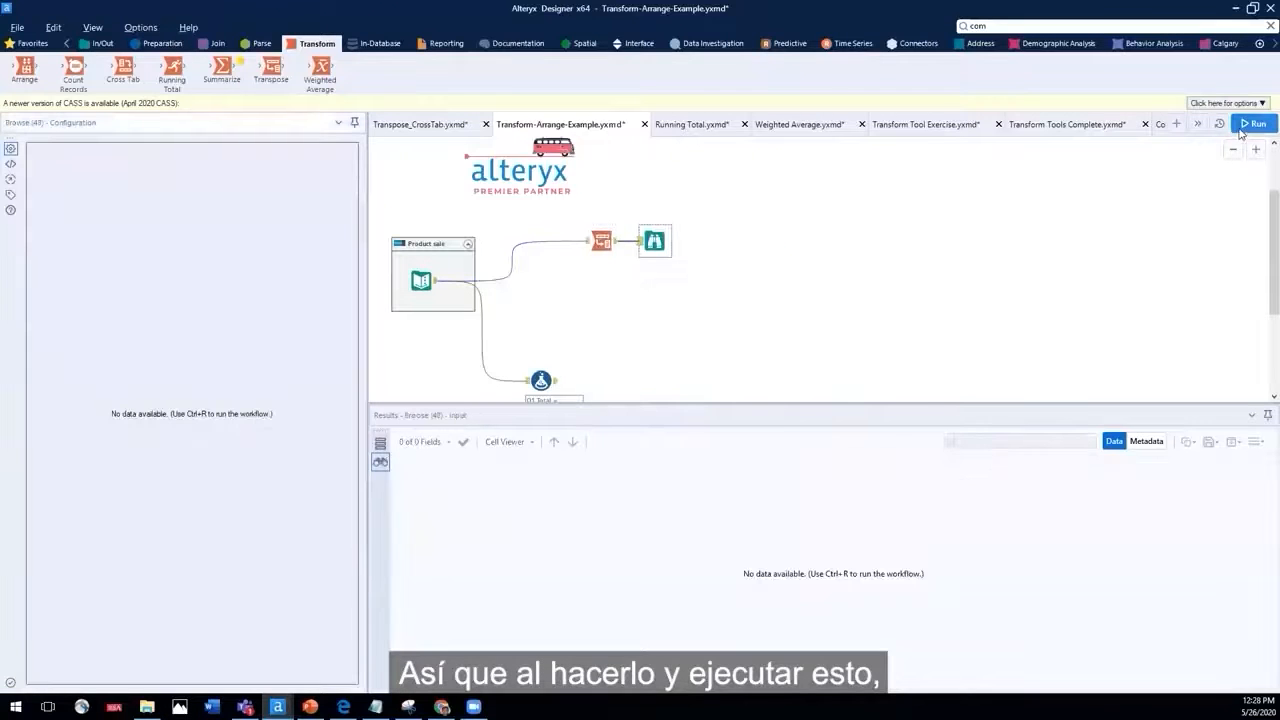
click(1253, 123)
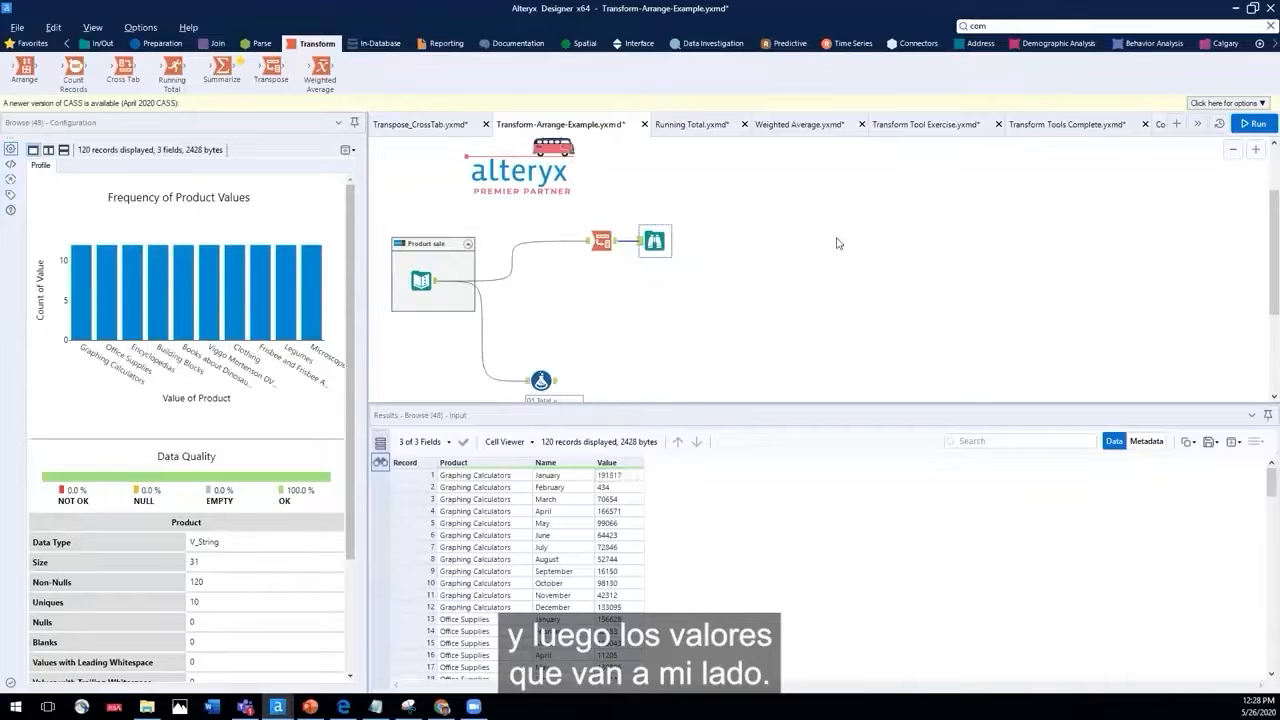
- Add an Arrange tool below the Transpose tool and connect it to the Product sale container's Text Input tool
scroll(838, 243, down, 1)
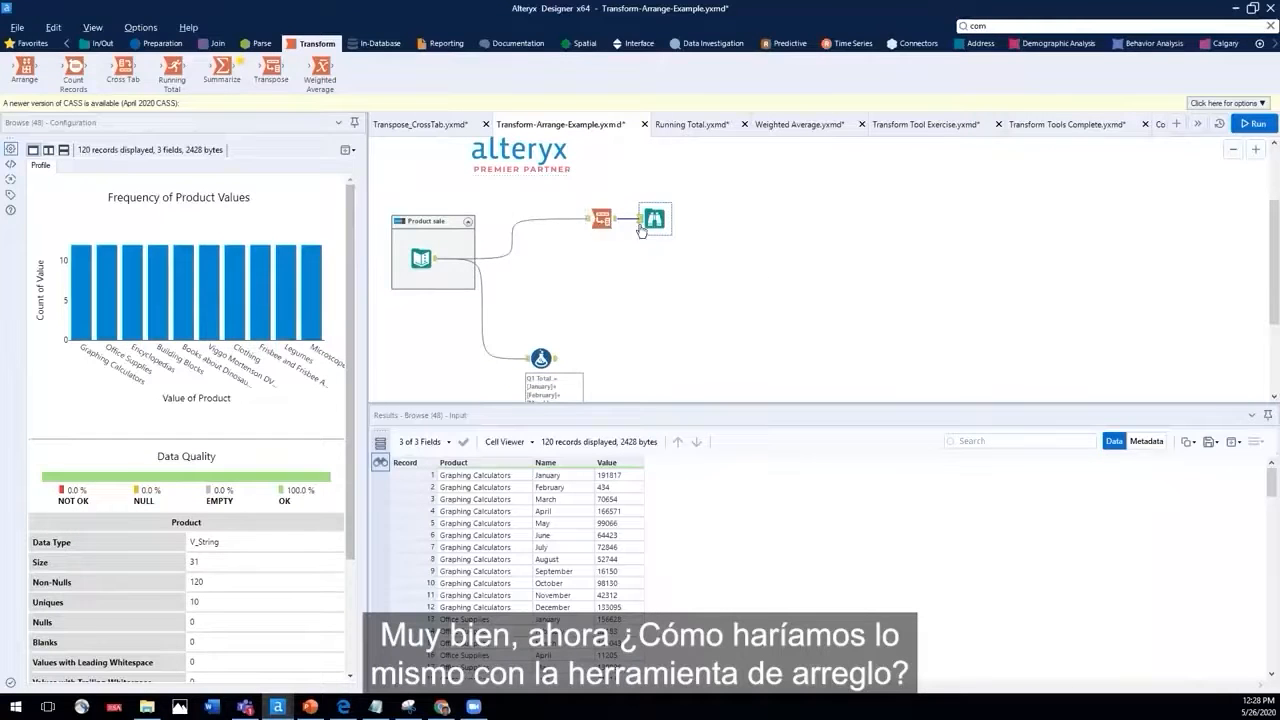
drag(24, 68, 601, 258)
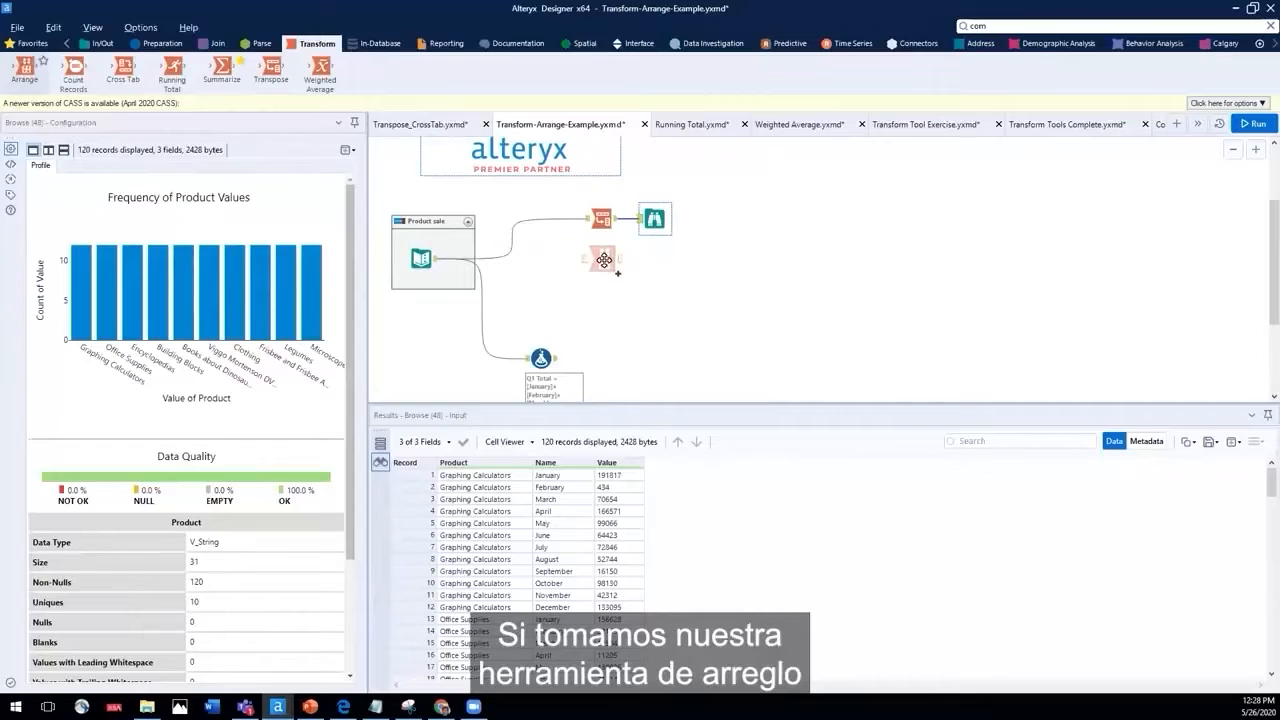
drag(437, 258, 591, 264)
click(629, 315)
click(600, 263)
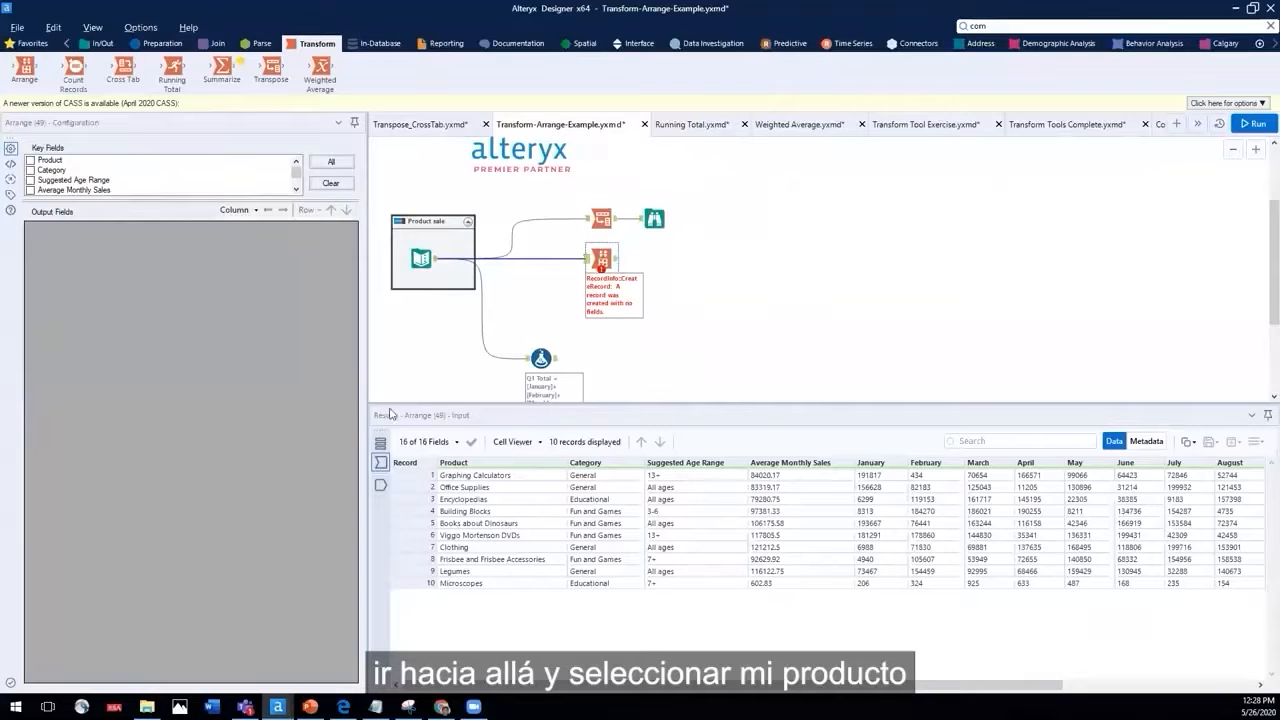
- Set Product as the Arrange key field and start a new output column with the header Value, keeping Add New Description
click(30, 161)
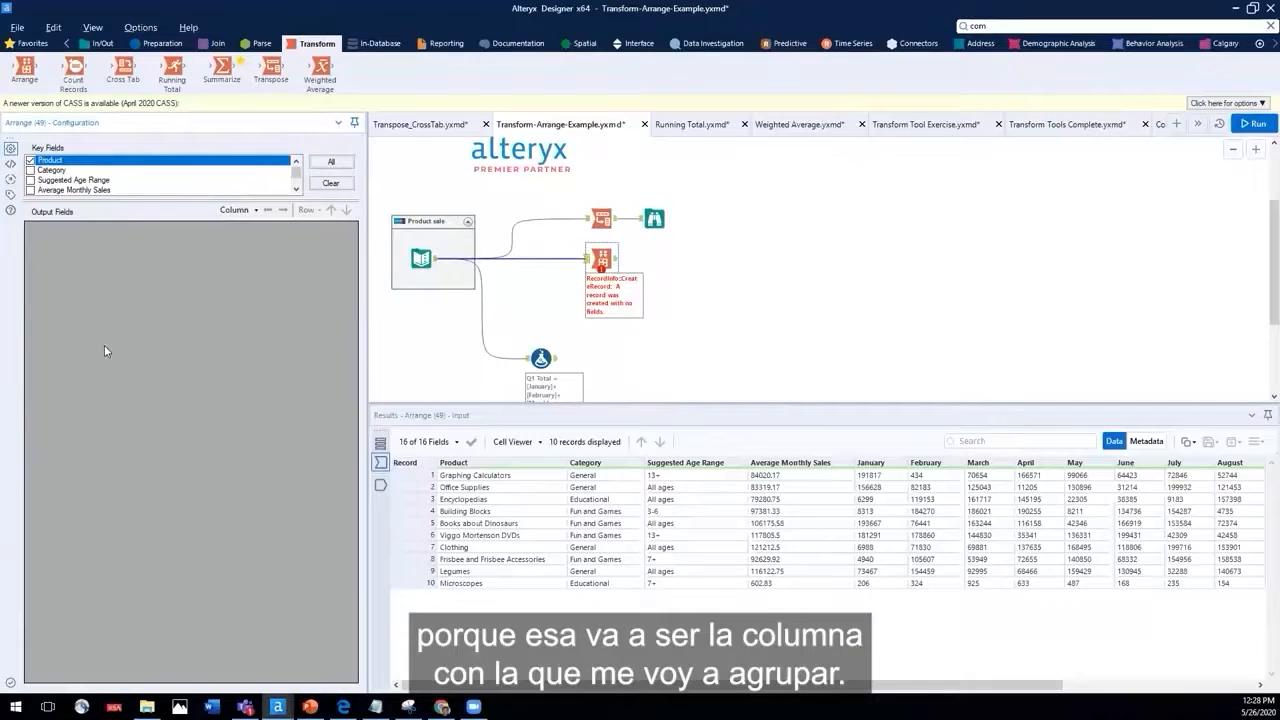
click(254, 212)
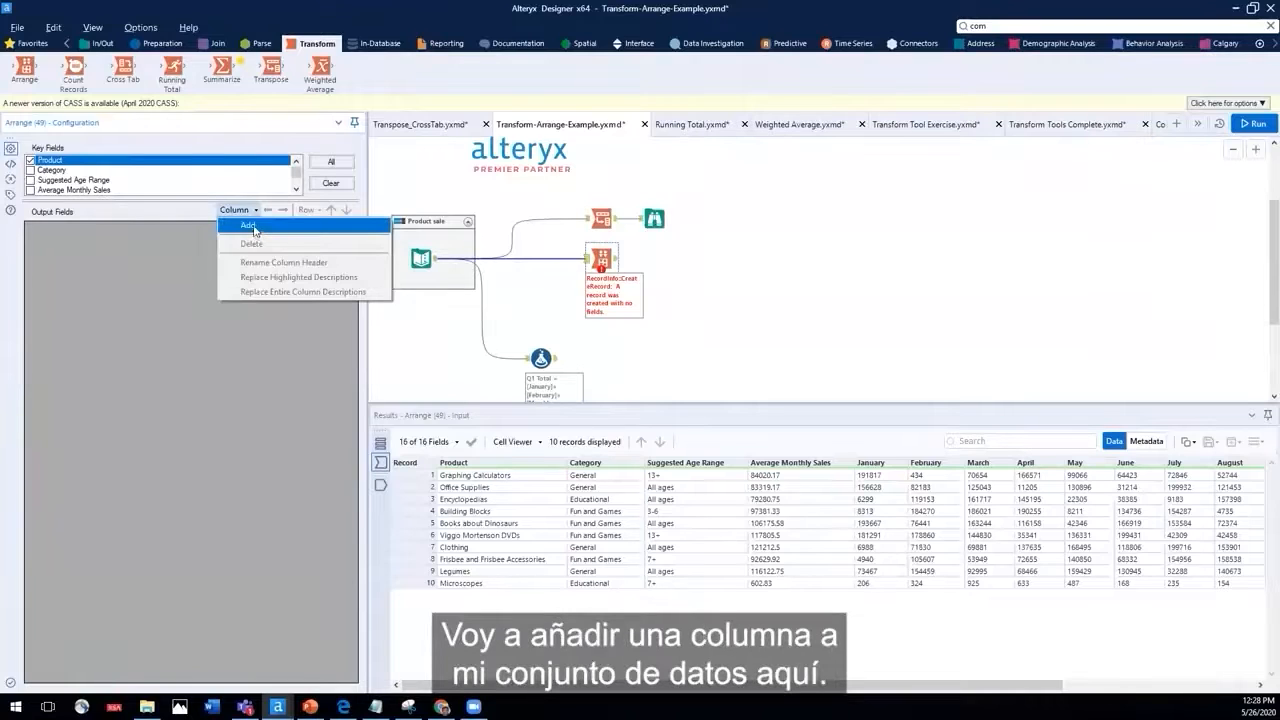
click(253, 227)
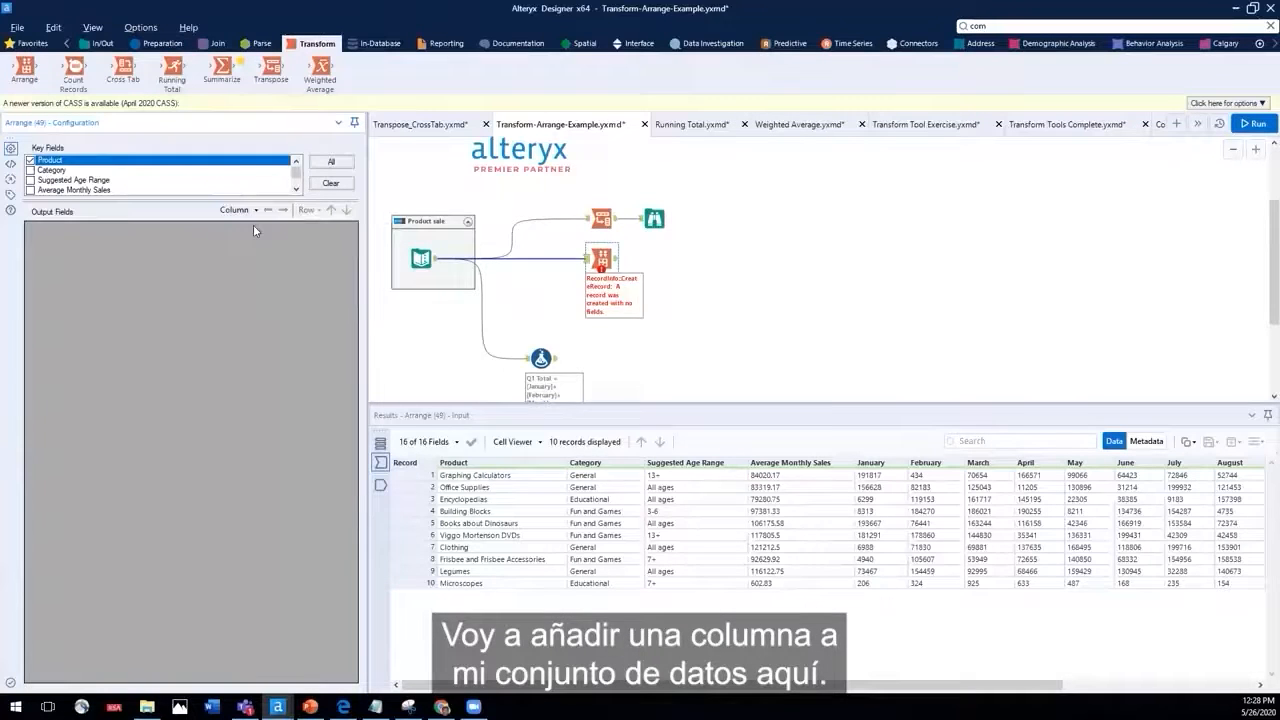
click(555, 233)
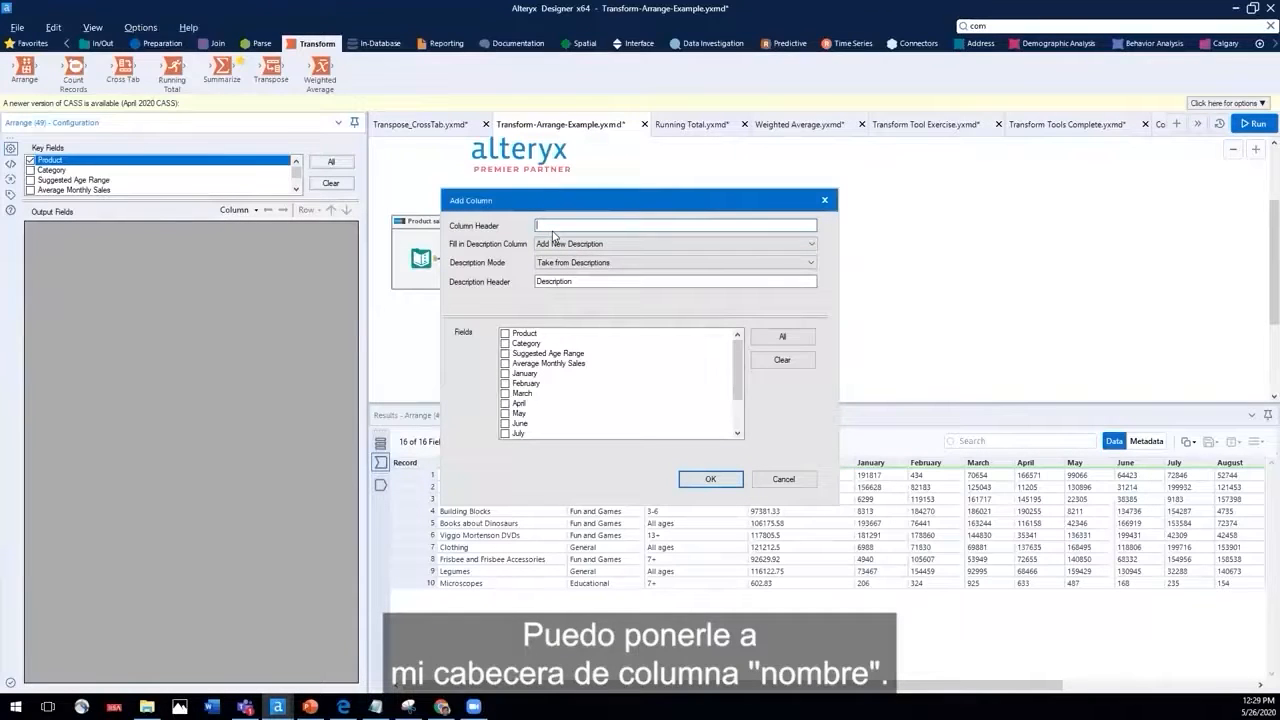
text(Value)
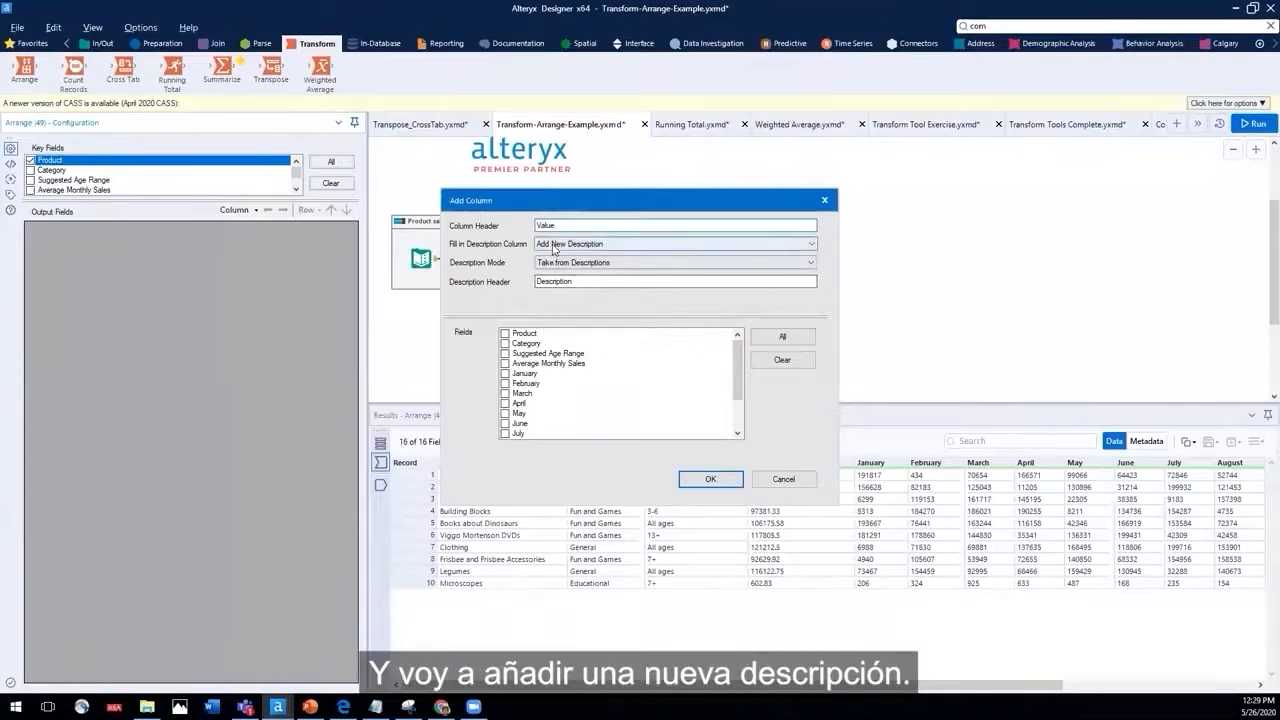
click(689, 482)
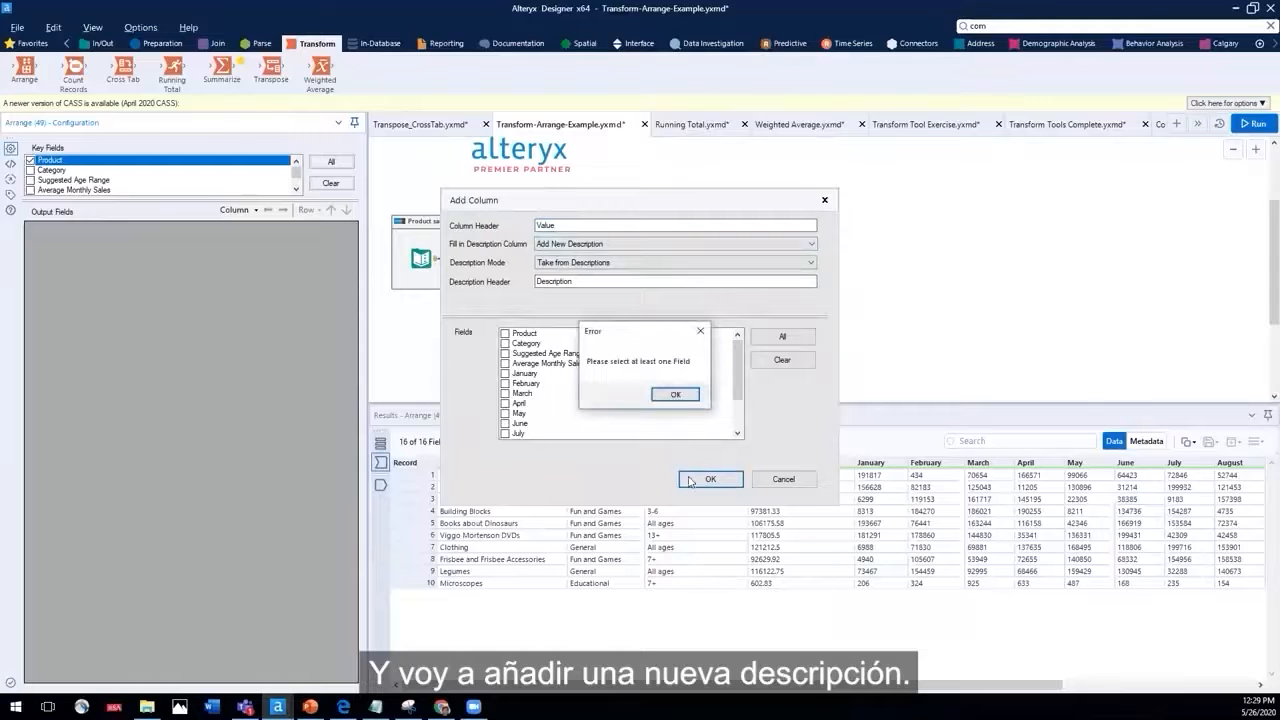
click(667, 395)
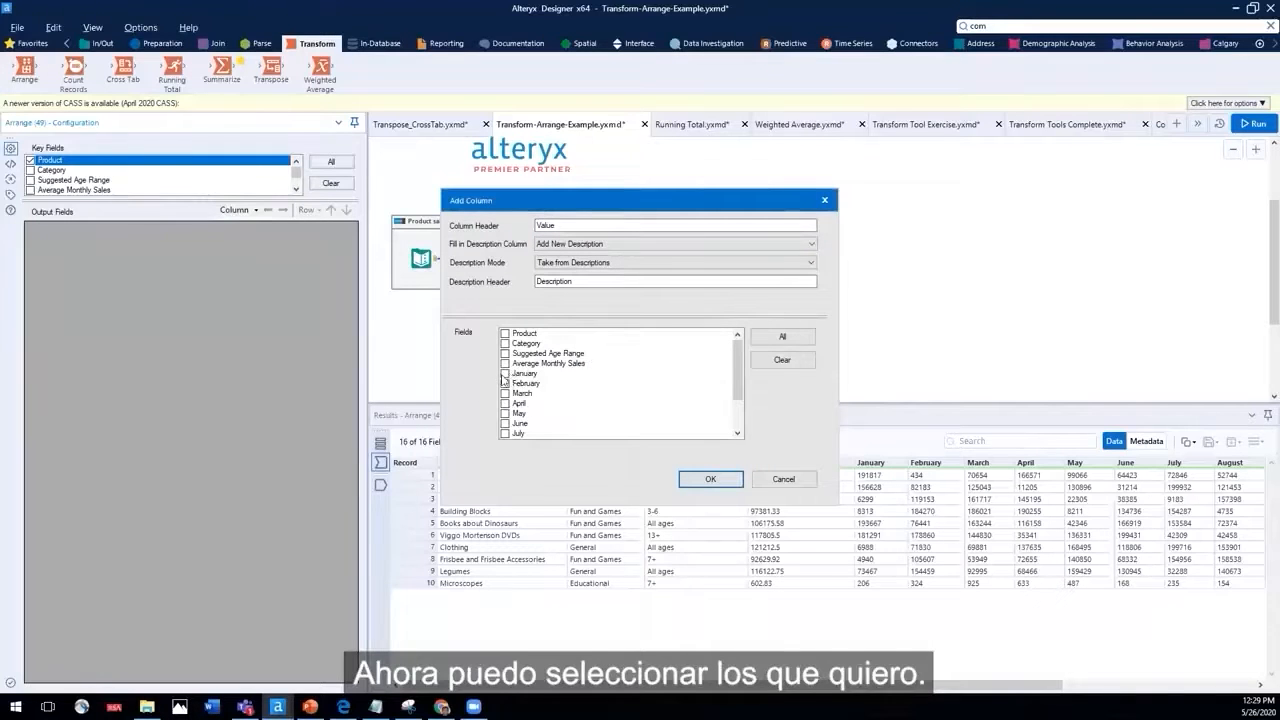
- Include the January through December fields in the Value column and create it
click(505, 373)
click(505, 383)
click(505, 393)
click(505, 403)
click(505, 414)
click(505, 424)
scroll(536, 412, down, 2)
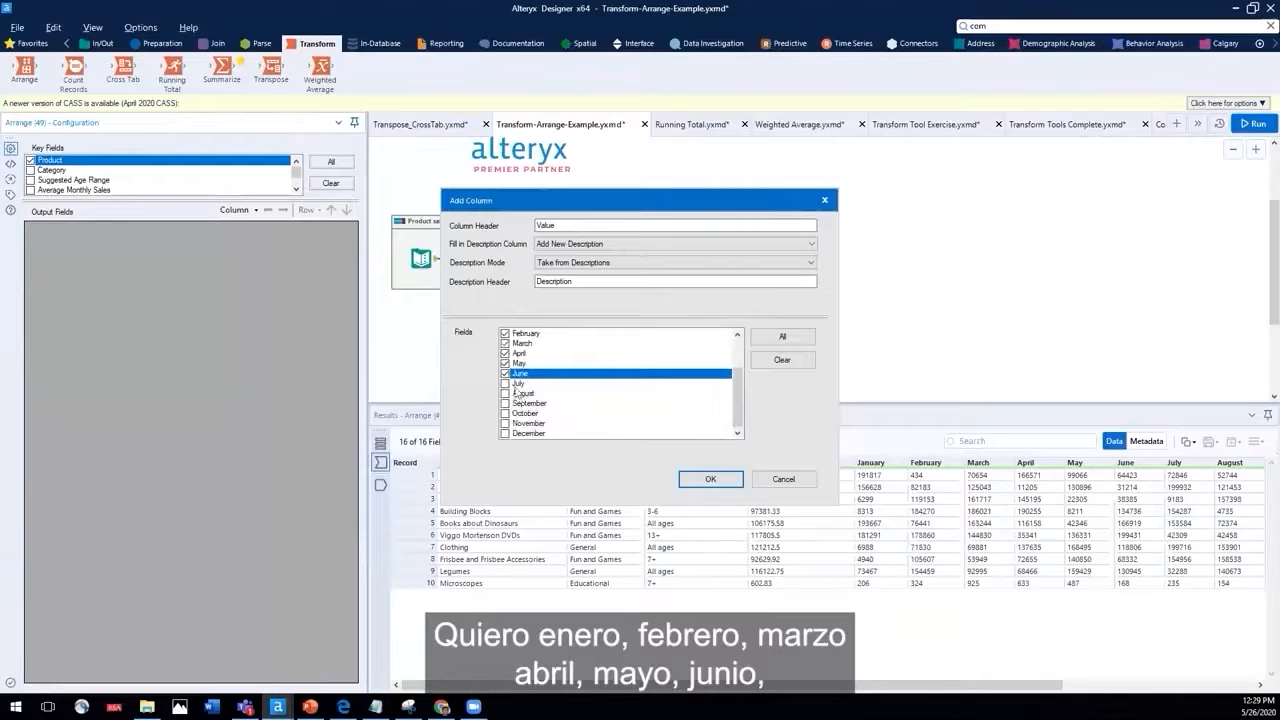
click(506, 385)
click(505, 394)
click(505, 404)
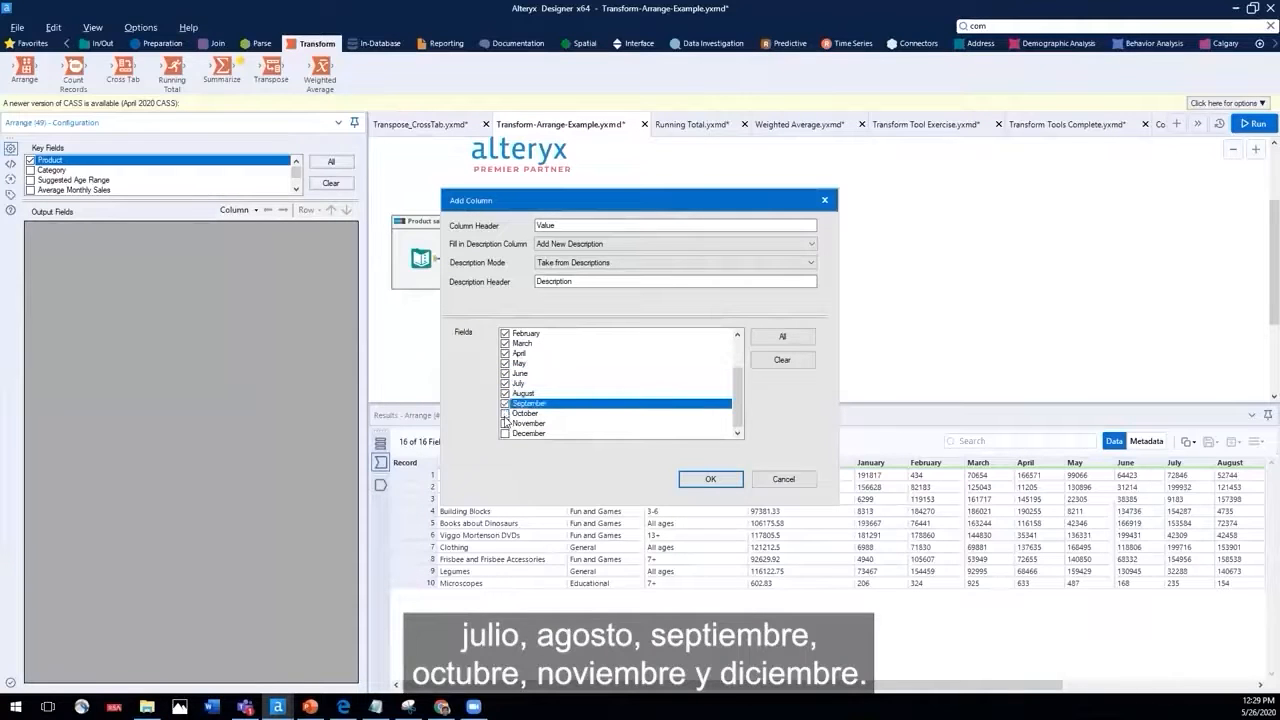
click(505, 413)
click(505, 423)
click(505, 433)
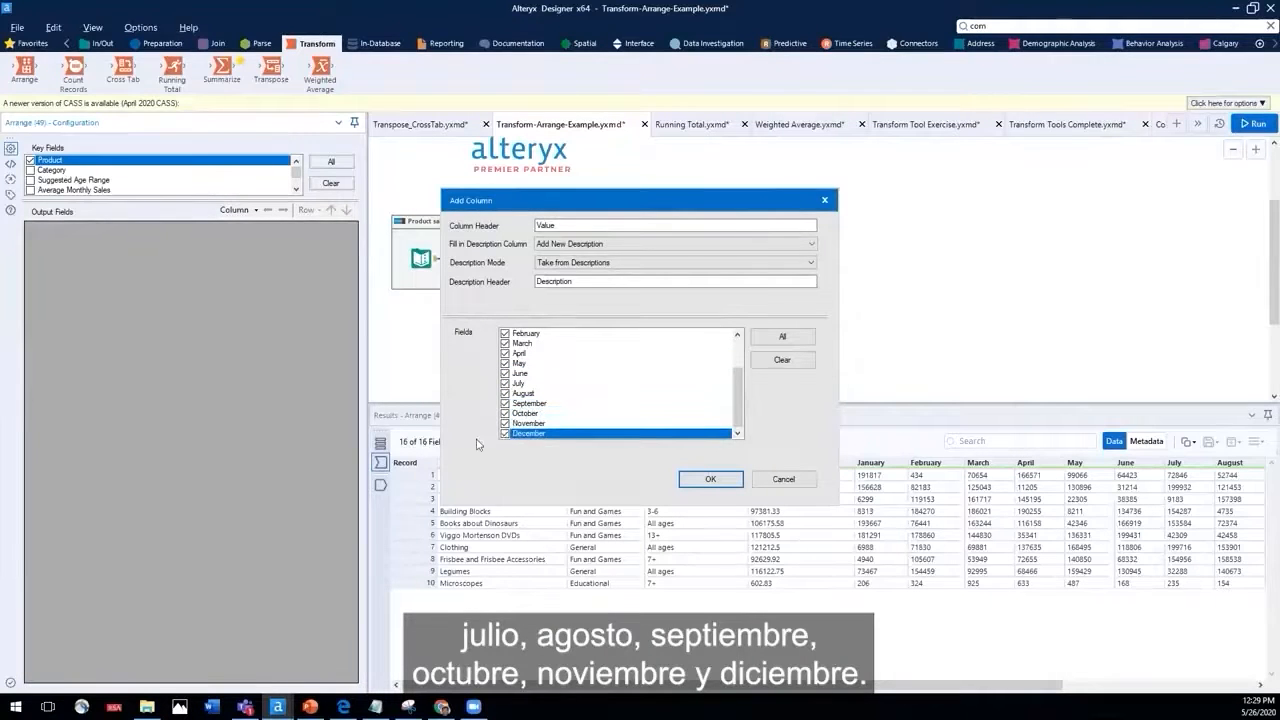
click(701, 479)
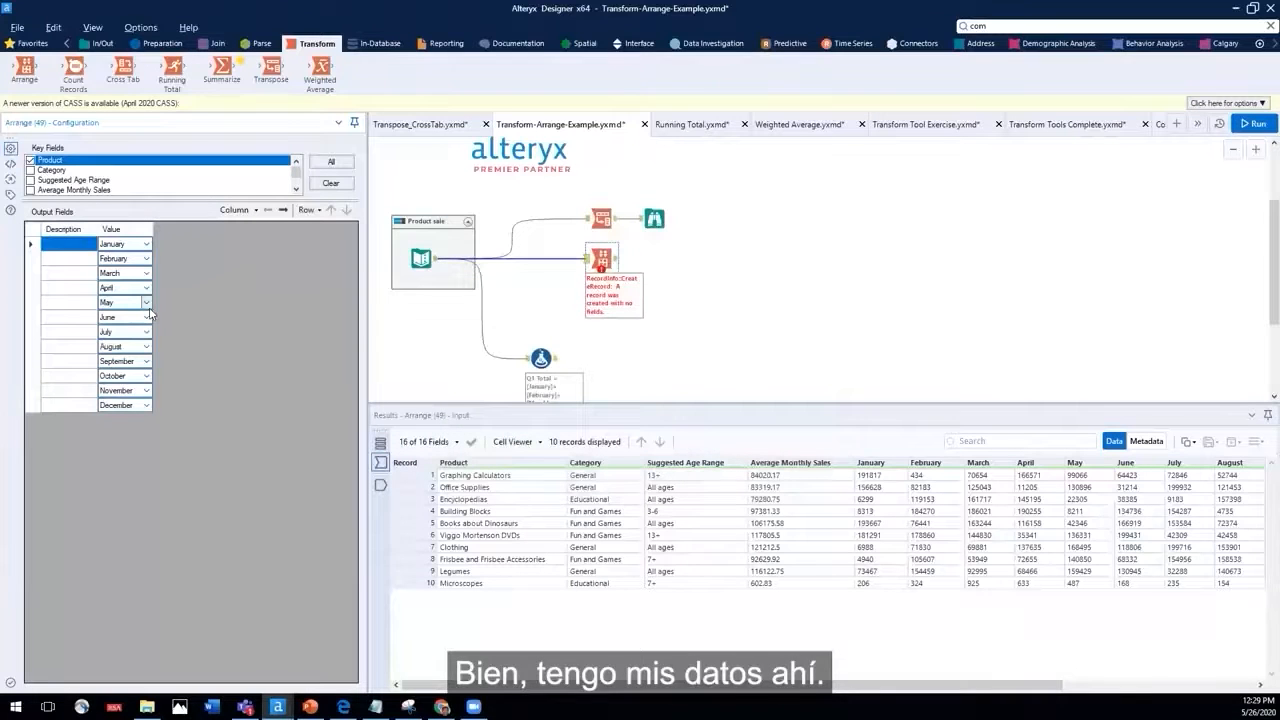
- Fill in the Arrange row descriptions as January, Feb, Mar, Apr, May, Jun, Jul, Aug, Sep, Oct, Nov and Dec
key(j)
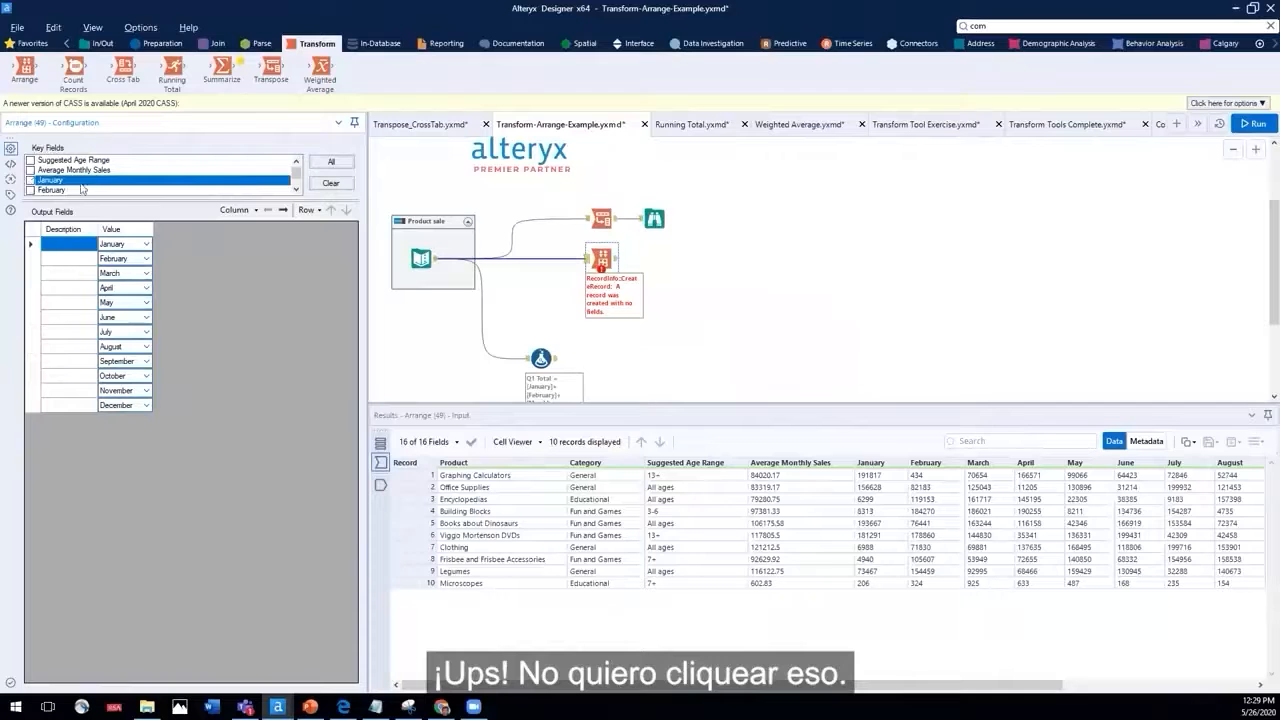
scroll(117, 194, up, 1)
click(81, 243)
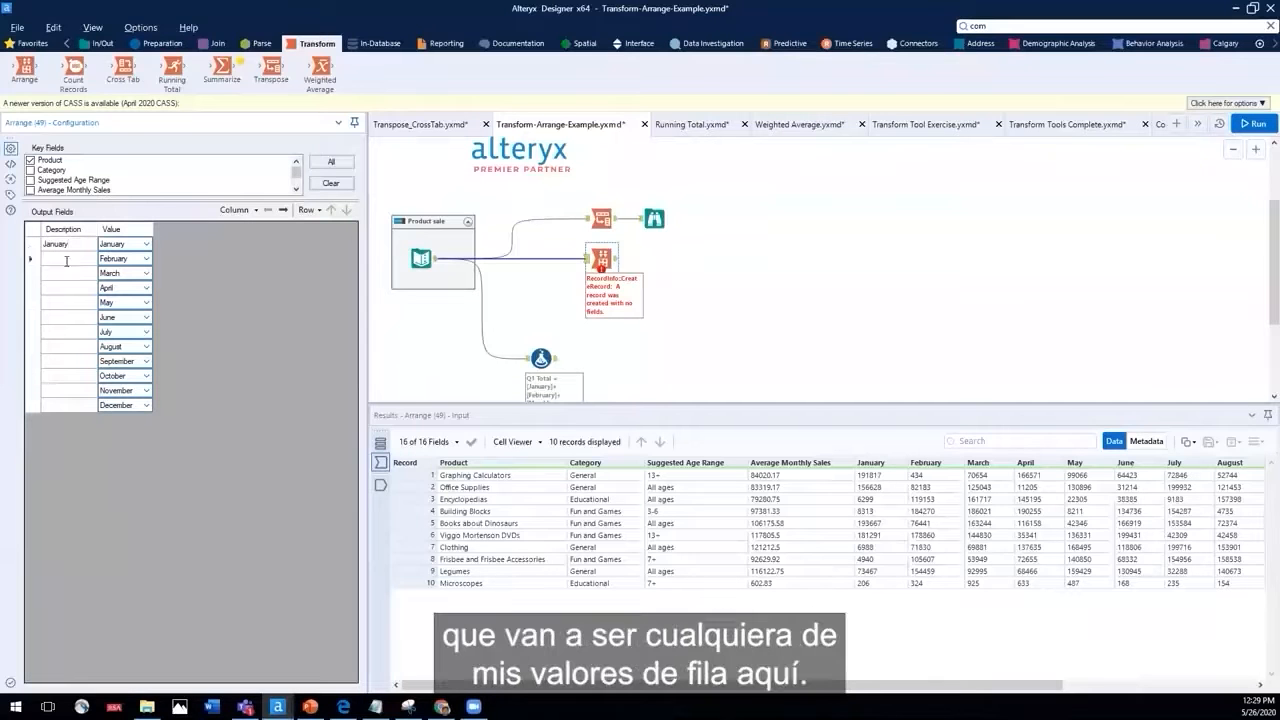
text(Feb)
key(Return)
text(Ma)
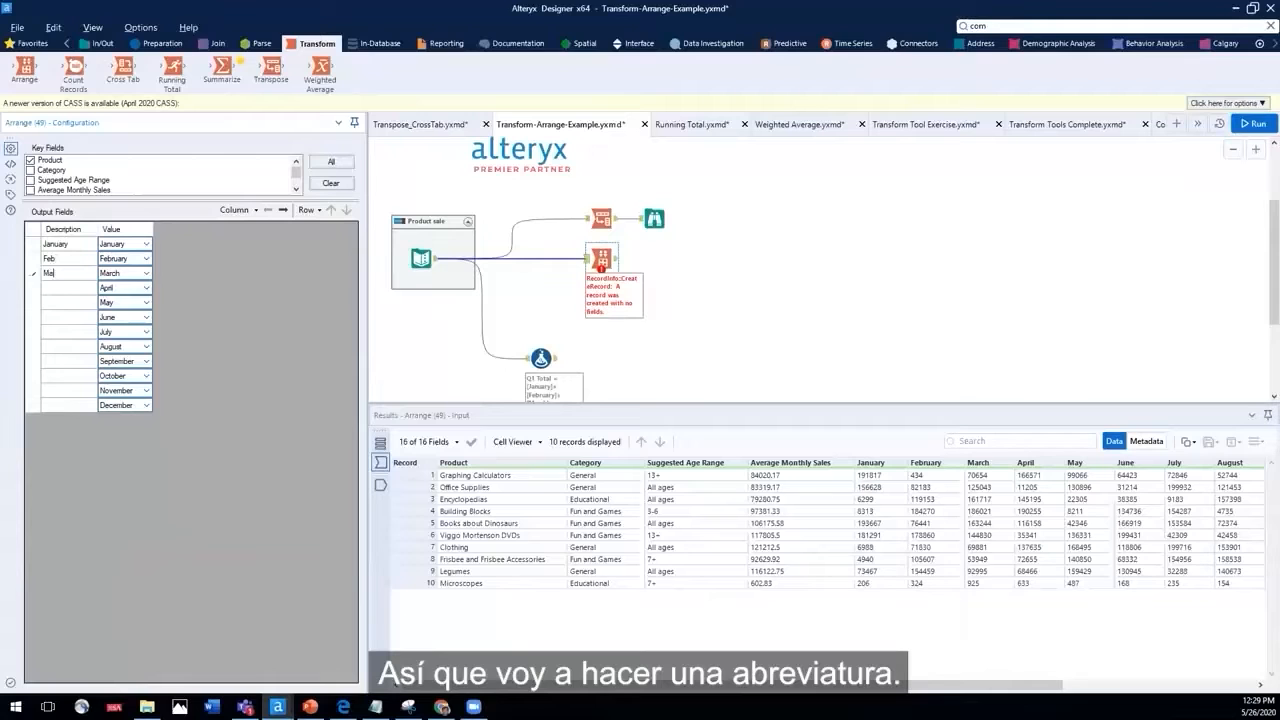
text(Apr)
key(Return)
text(May)
key(Return)
text(Jun)
text(Jul)
text(Aug)
key(Return)
text(Sep)
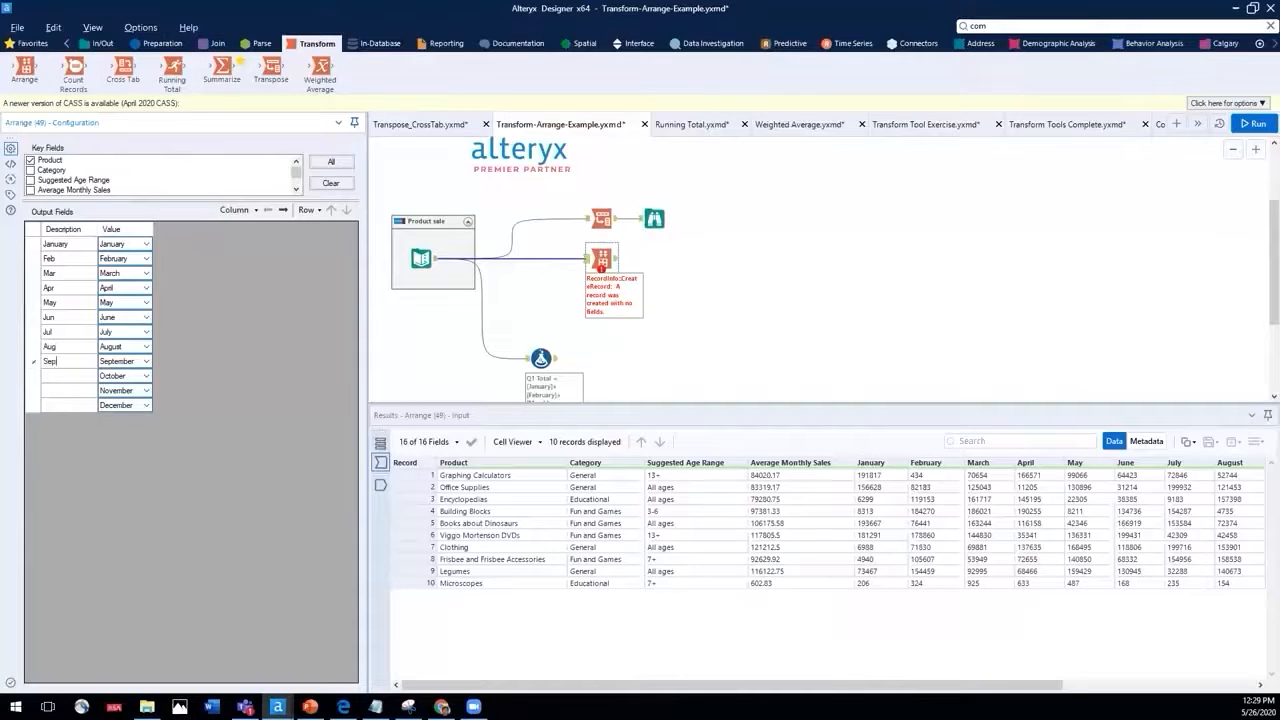
text(Oct)
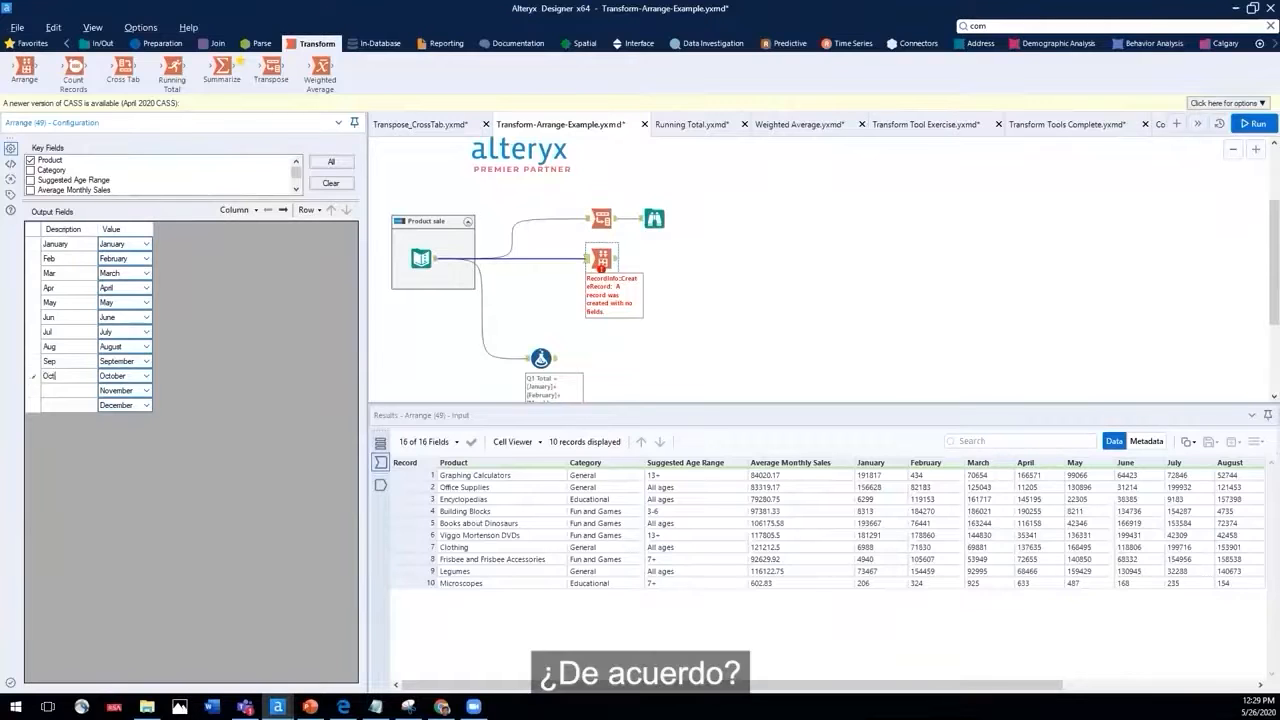
key(Return)
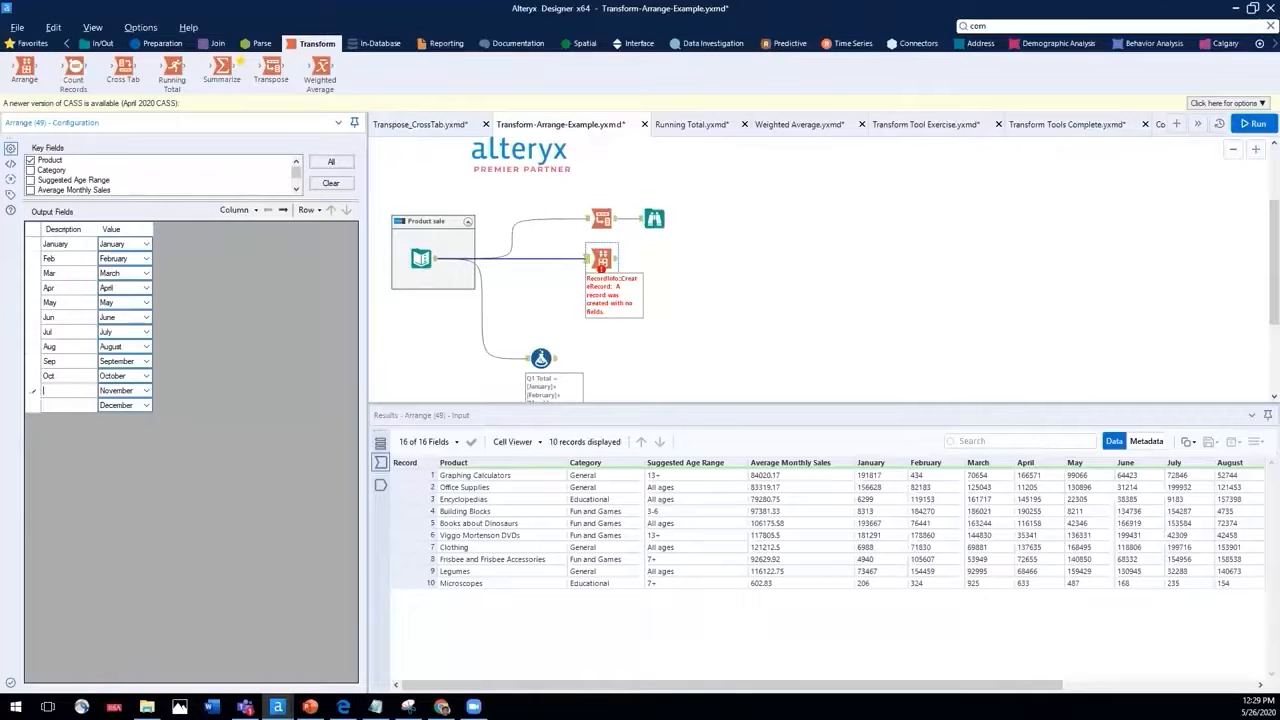
text(Dec)
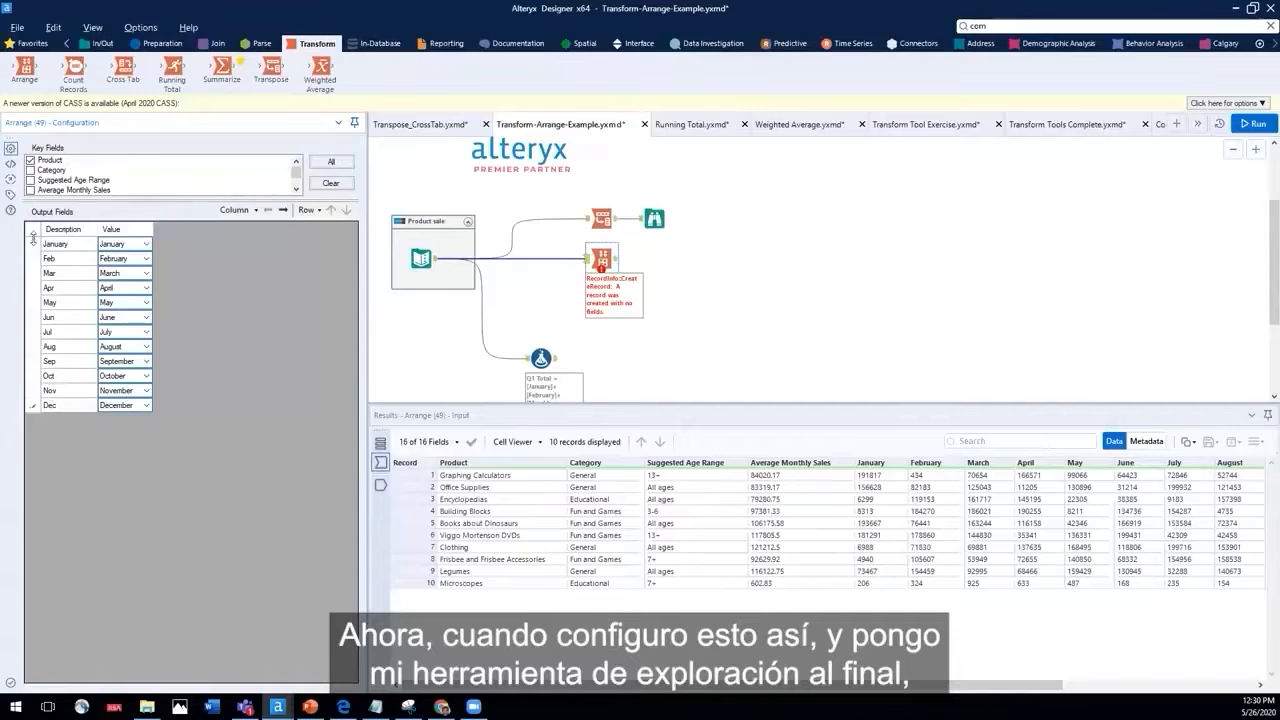
- Add a Browse tool after the Arrange tool, run the workflow and compare its results with the Transpose tool's Browse output
right_click(617, 268)
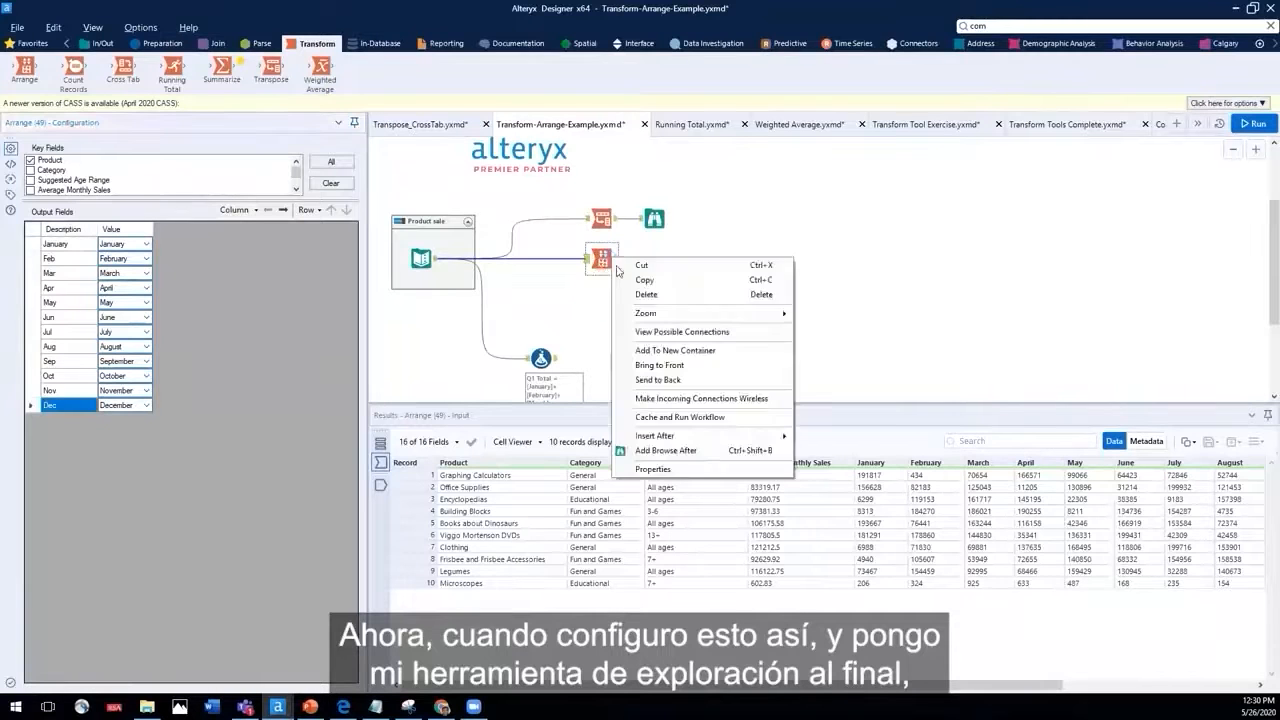
click(646, 451)
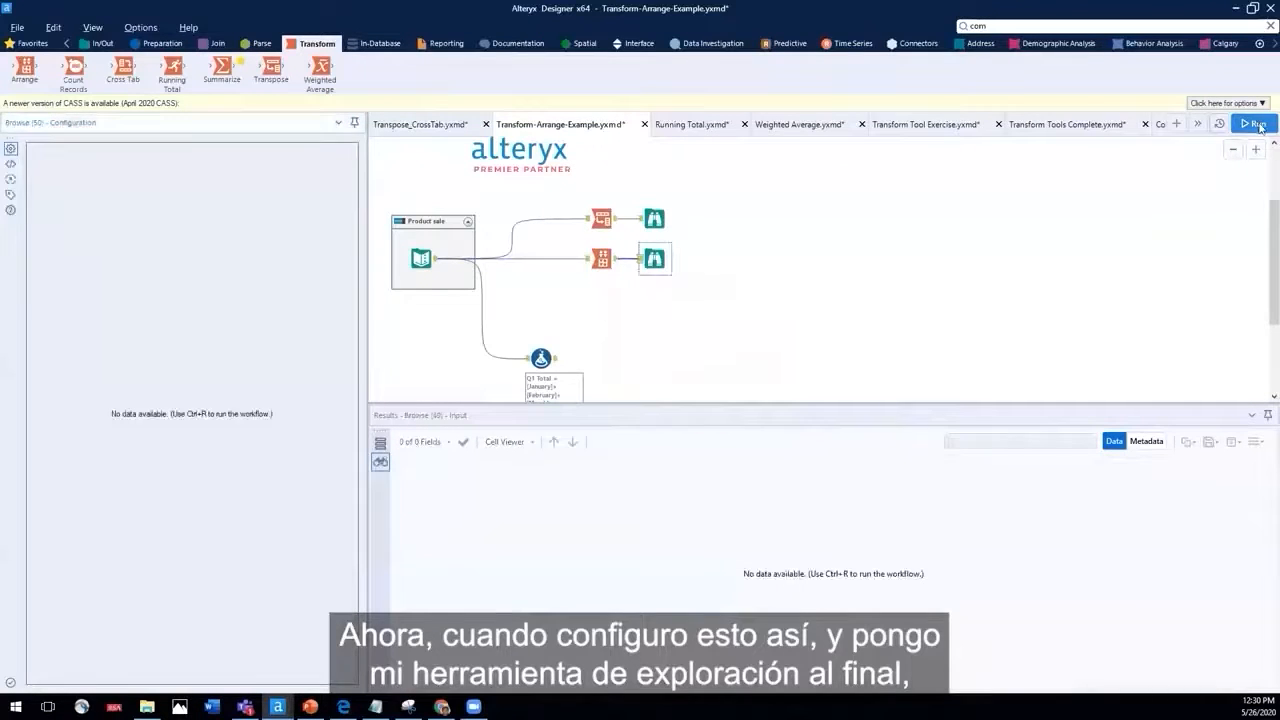
click(1258, 124)
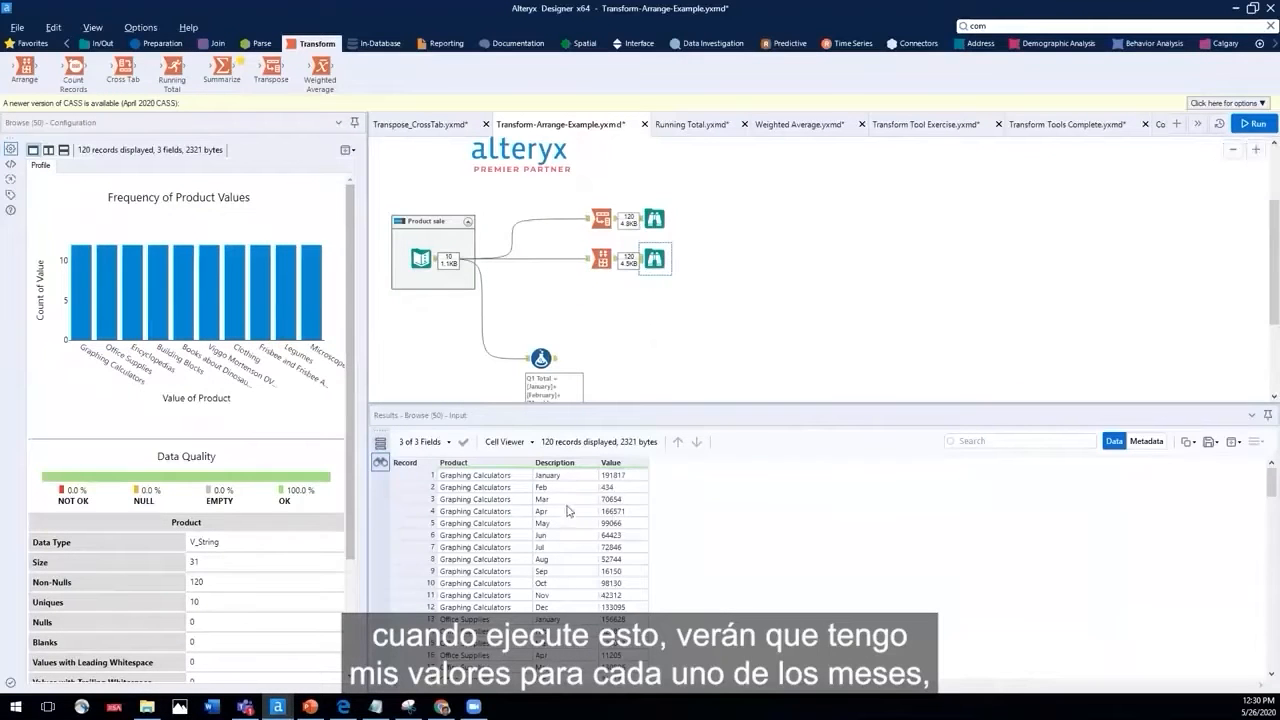
click(604, 222)
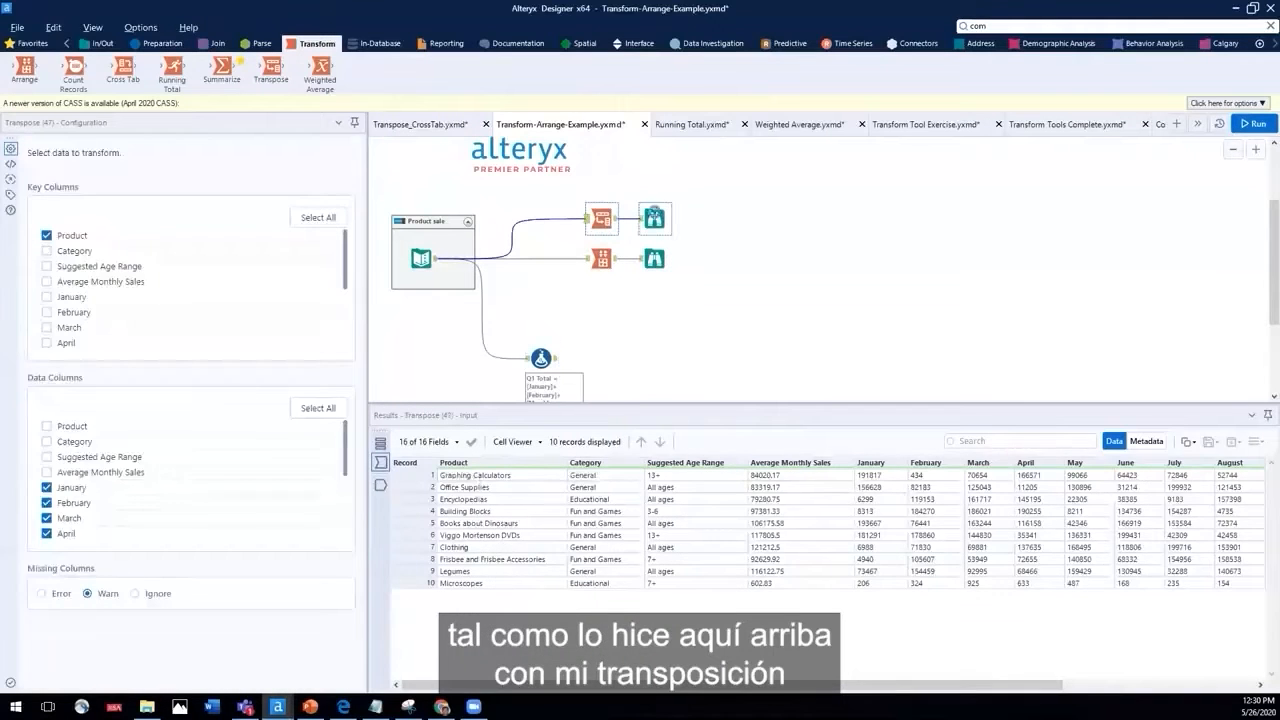
click(654, 218)
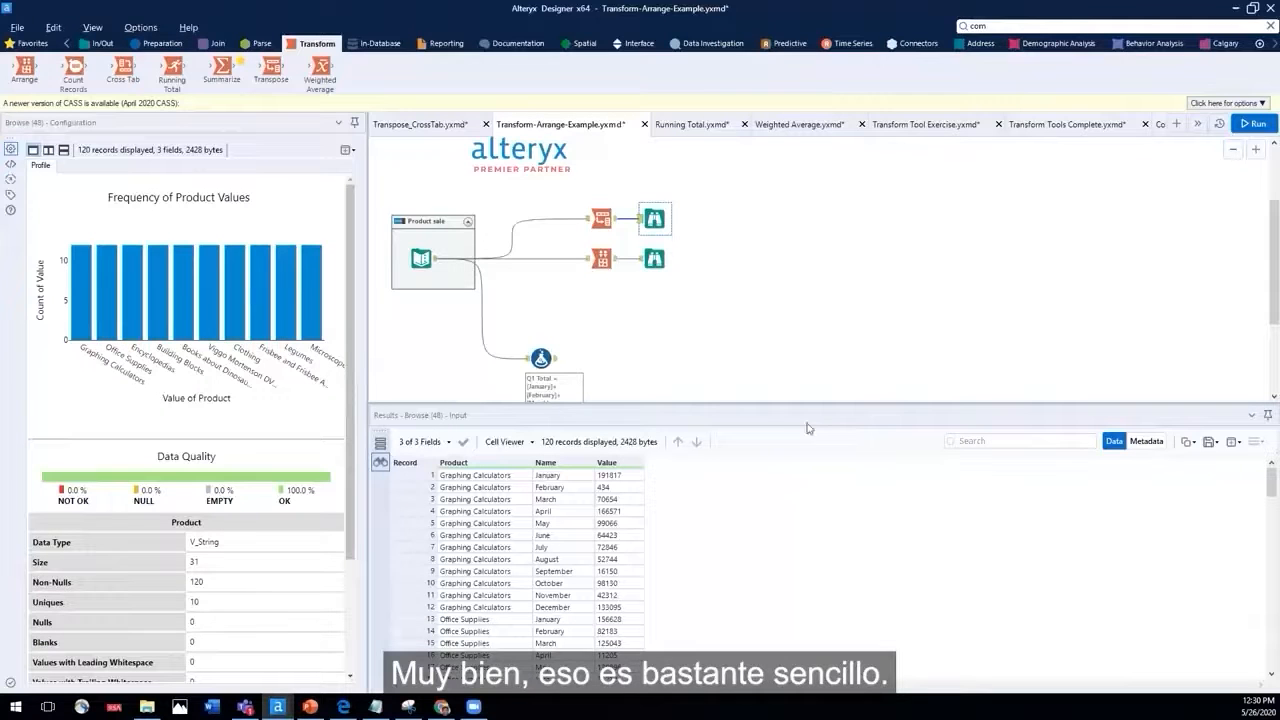
- Move the quarterly totals Formula tool further down the canvas, keeping it connected to the Product sale input
scroll(800, 330, down, 2)
scroll(800, 330, down, 3)
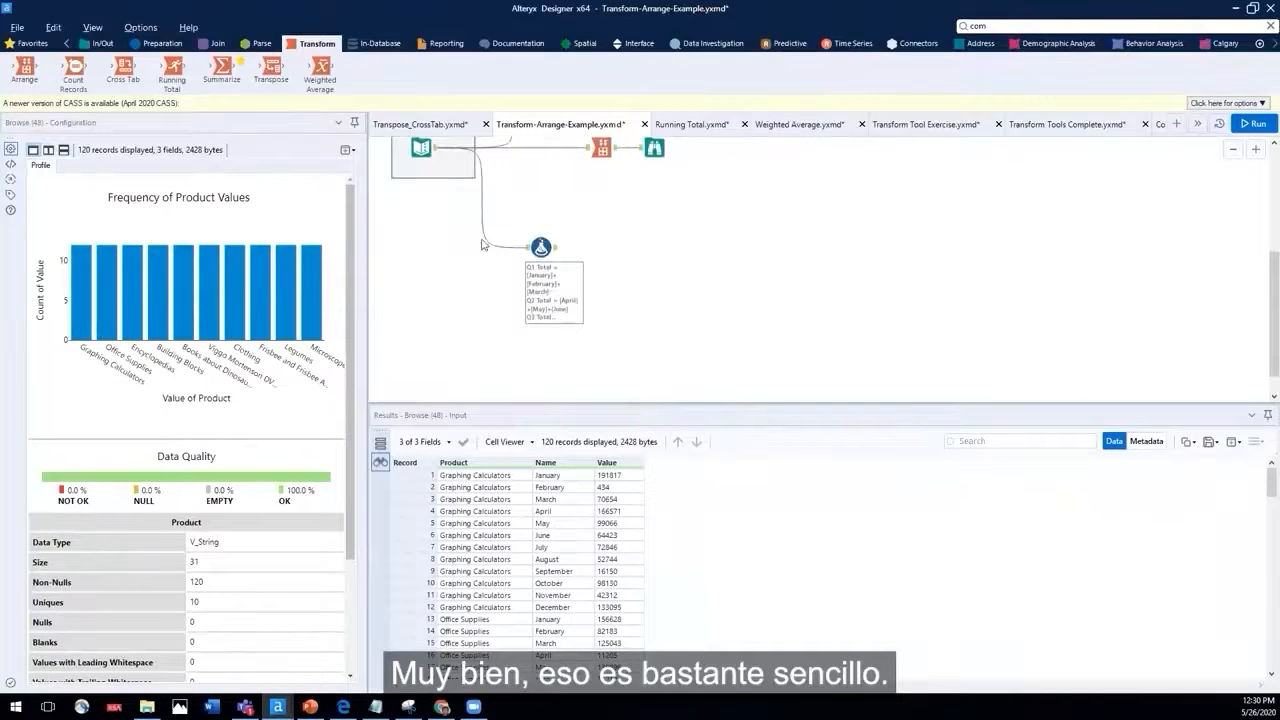
drag(540, 246, 541, 306)
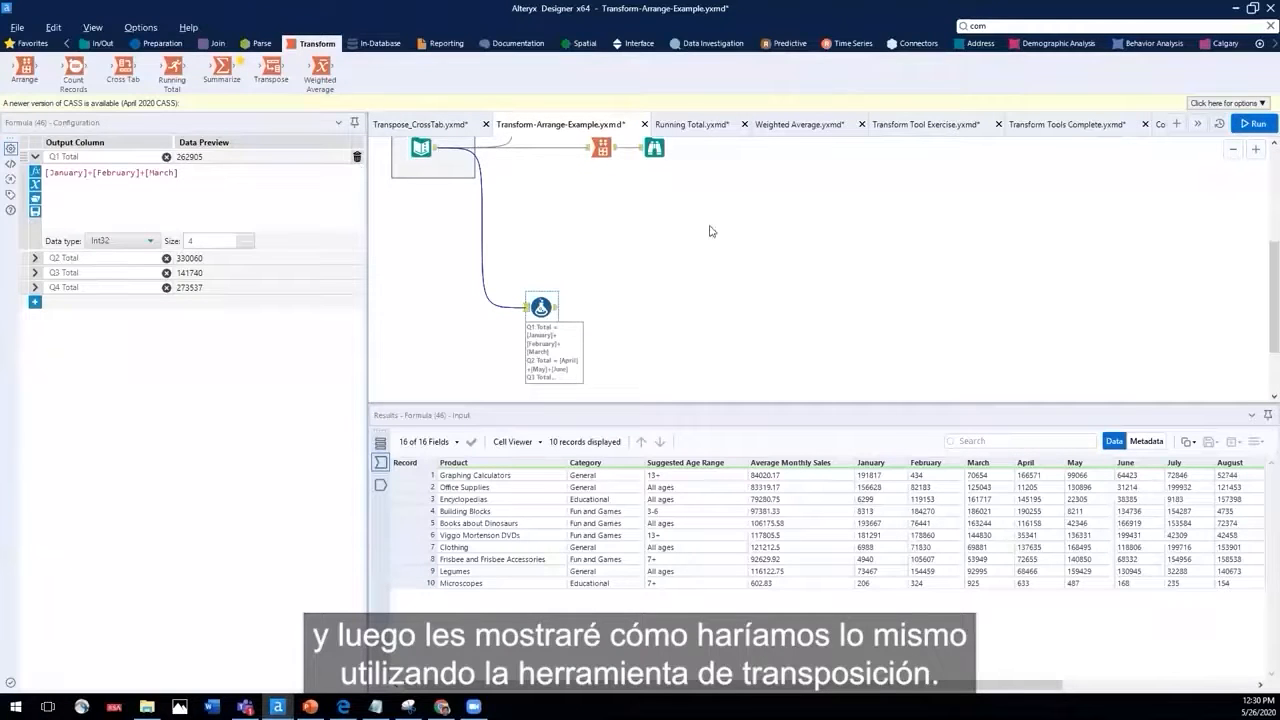
- Add an Arrange tool after the quarterly totals Formula tool, with Product, Category, Suggested Age Range and Average Monthly Sales as key fields
scroll(710, 231, down, 1)
scroll(710, 231, up, 1)
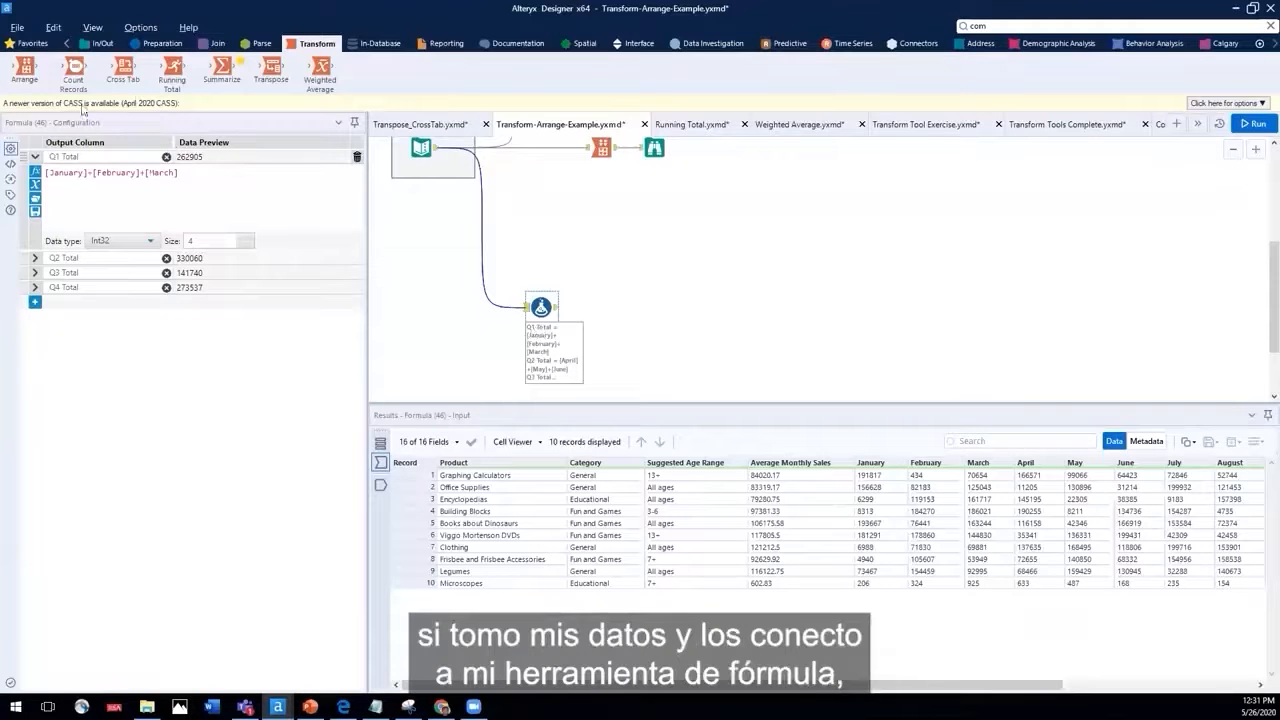
drag(22, 67, 633, 289)
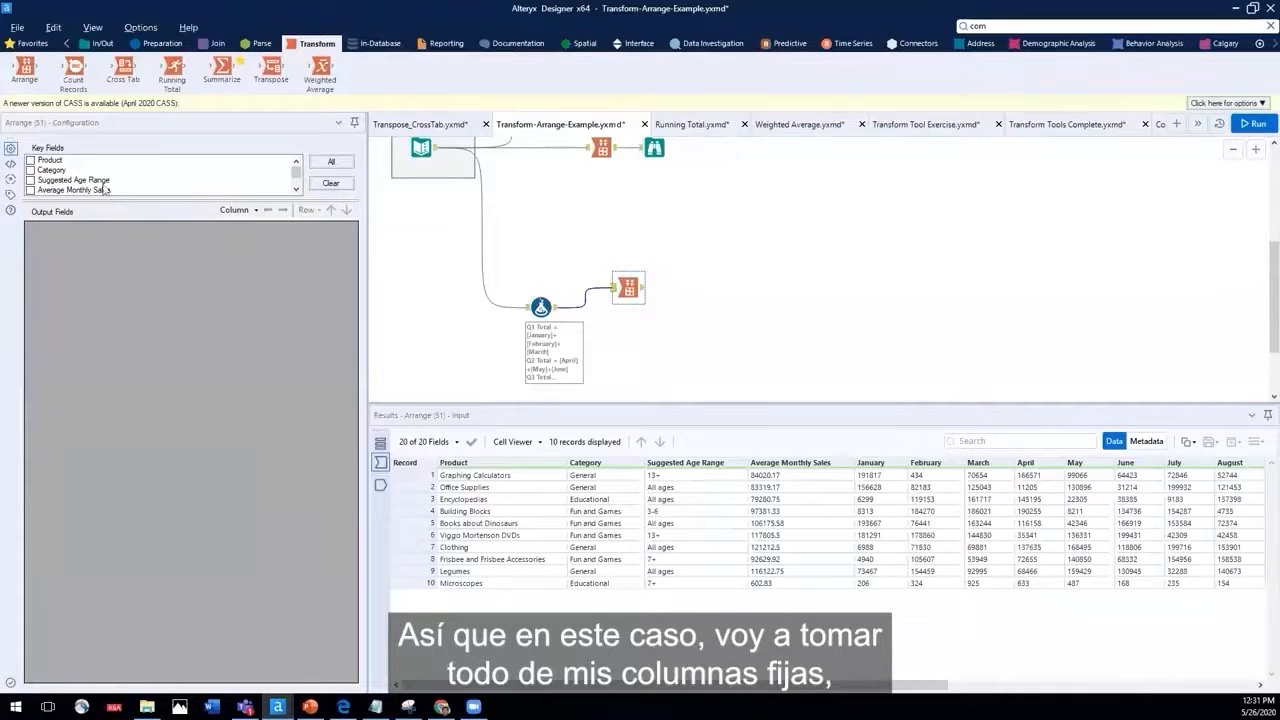
click(30, 160)
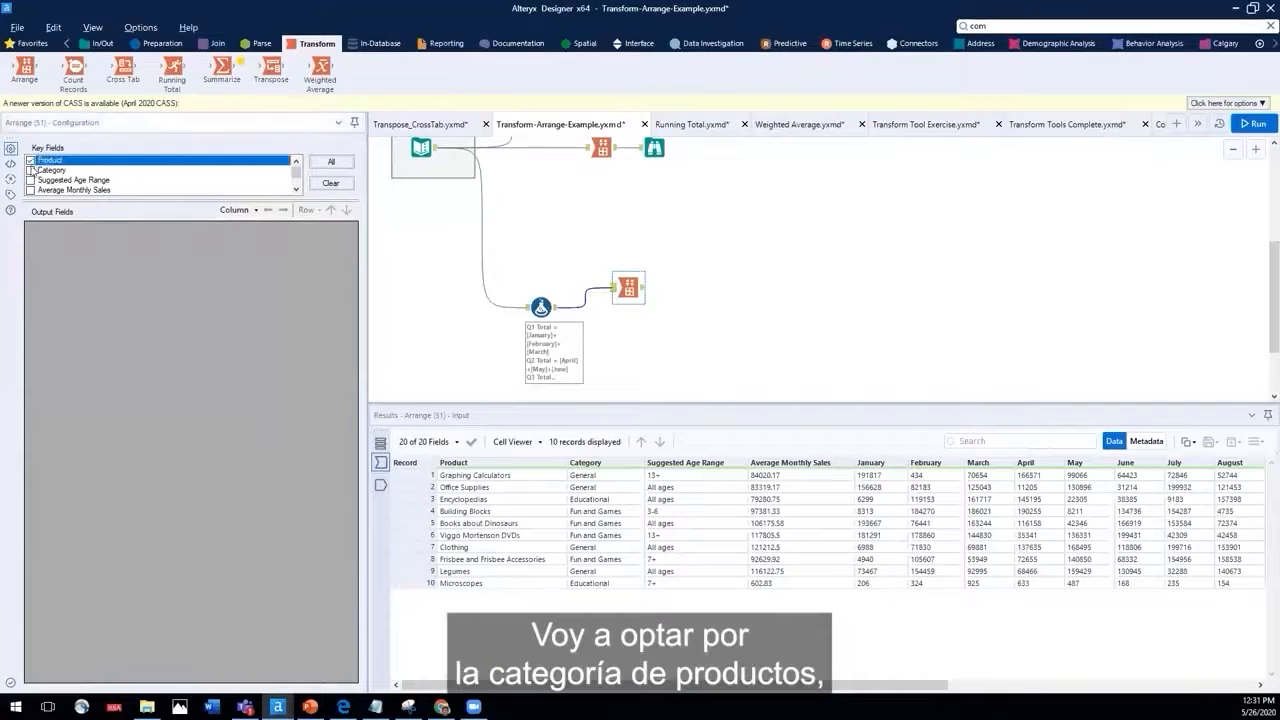
click(30, 170)
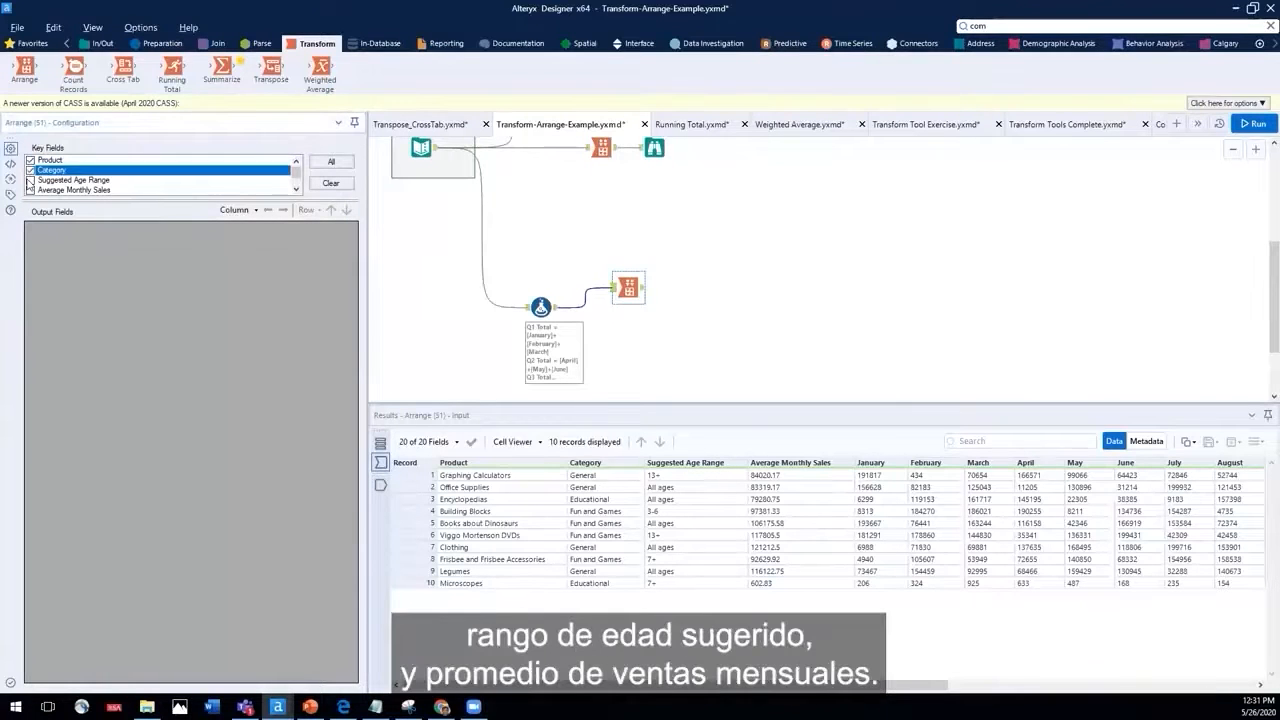
click(30, 180)
click(30, 190)
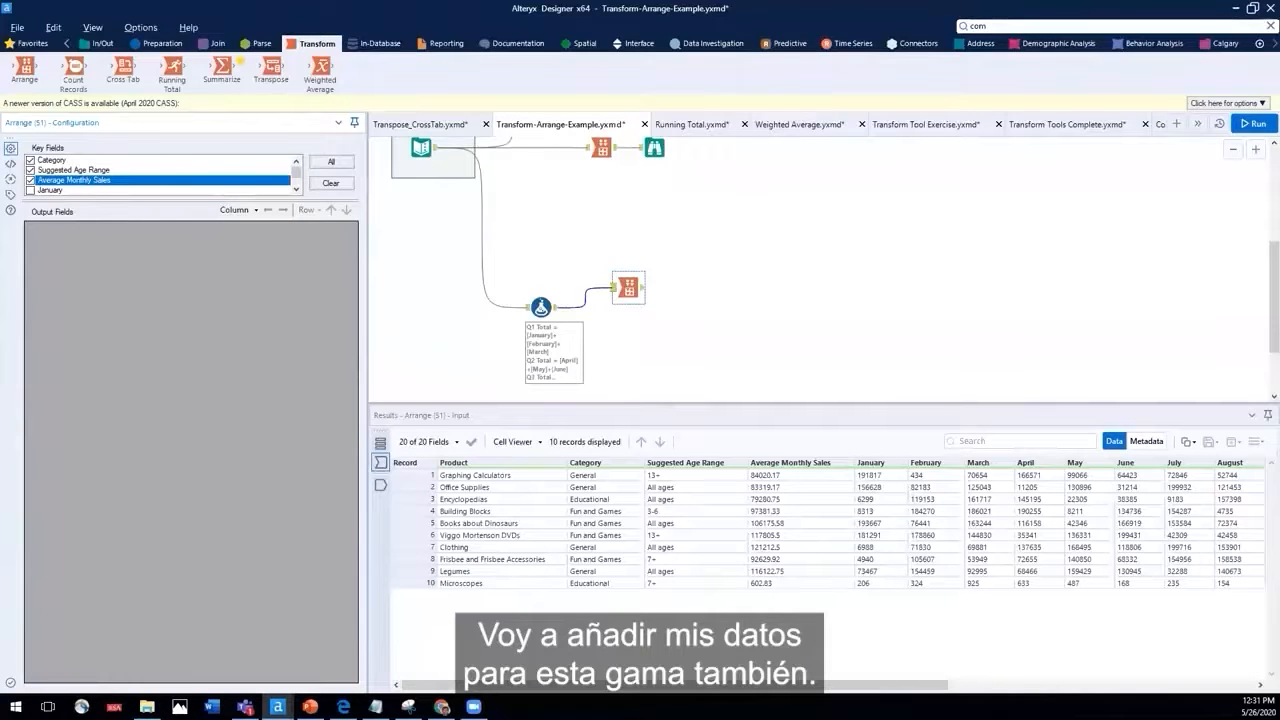
- Add an output column headed Q1 Sales to the Arrange tool, using the January, February, March and Q1 Total fields
click(253, 212)
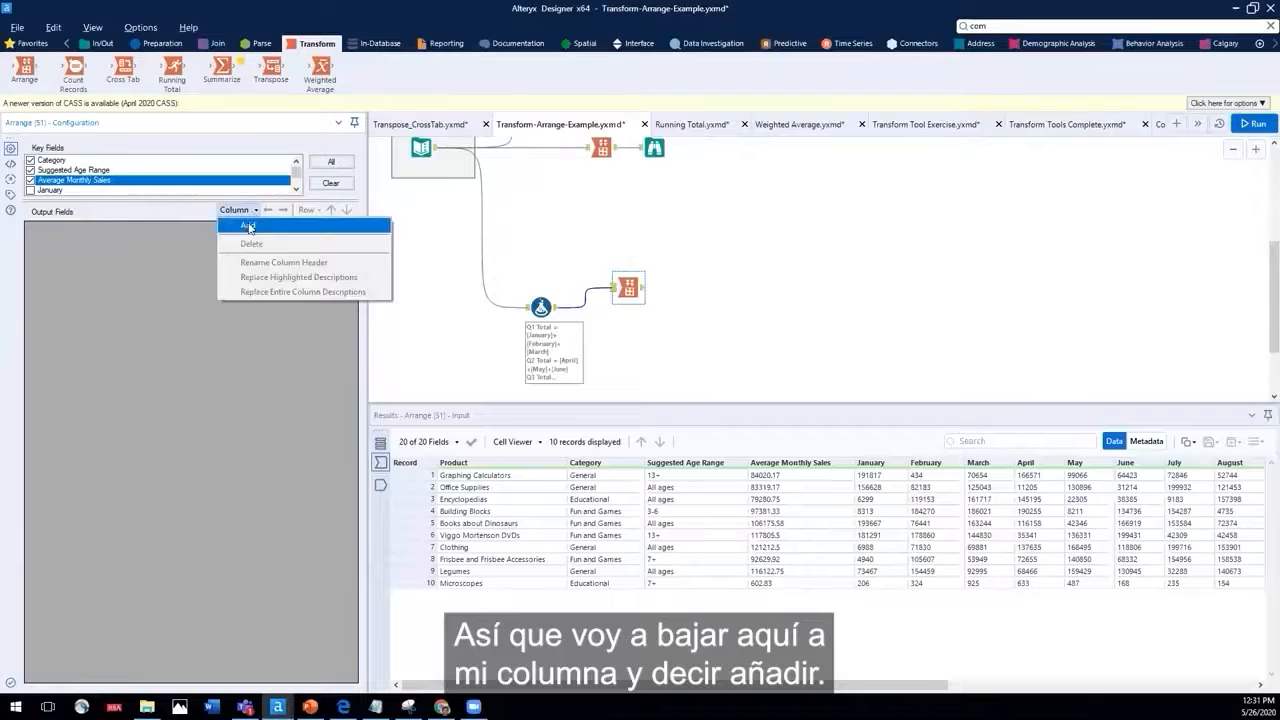
click(249, 227)
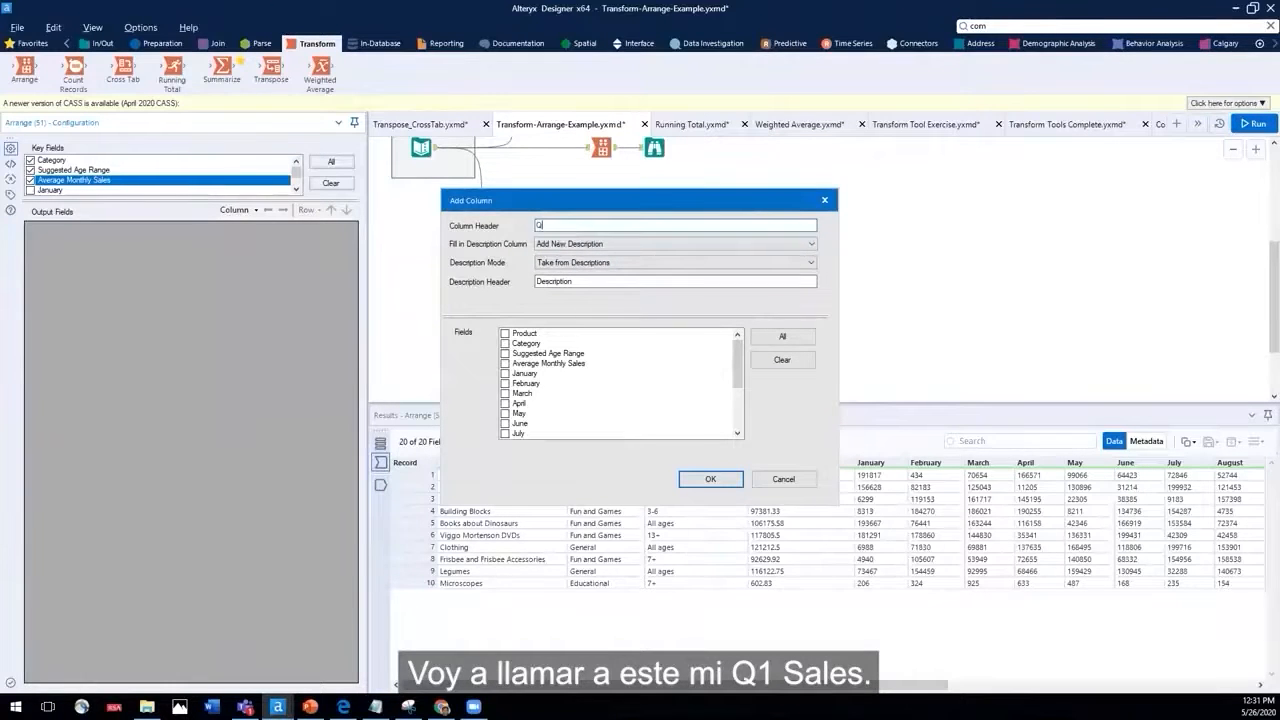
text(Sales)
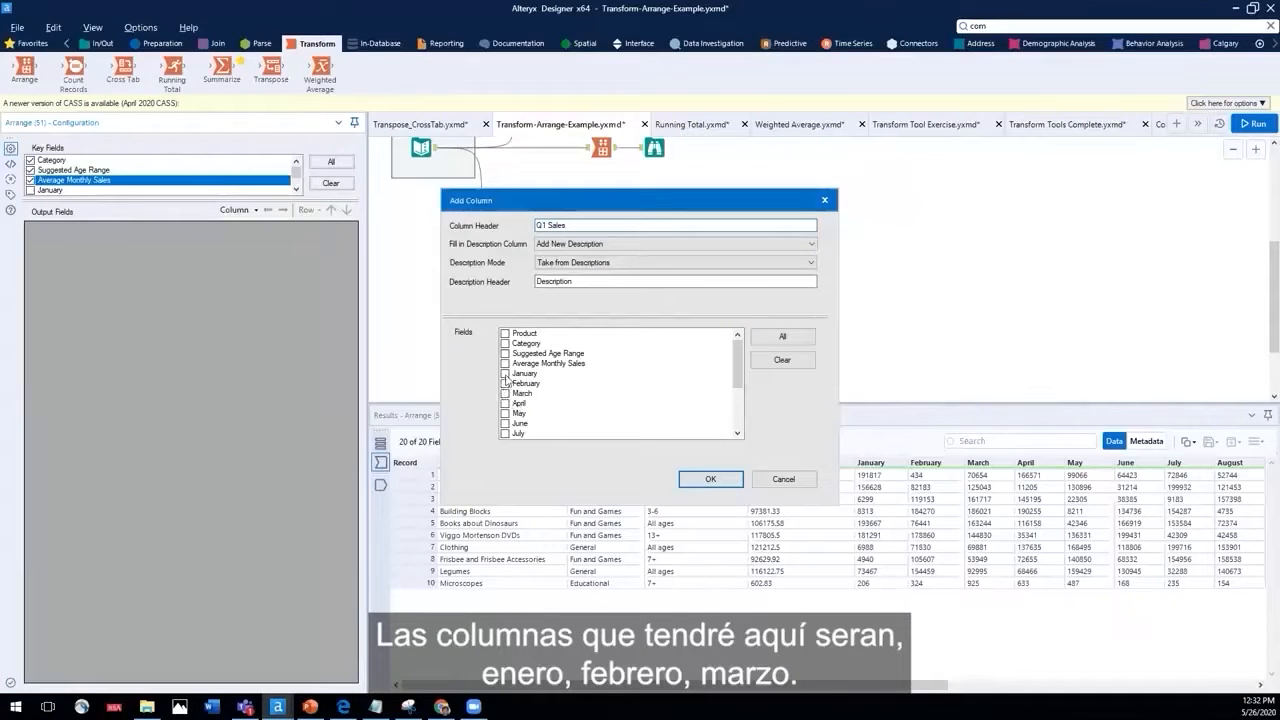
click(506, 377)
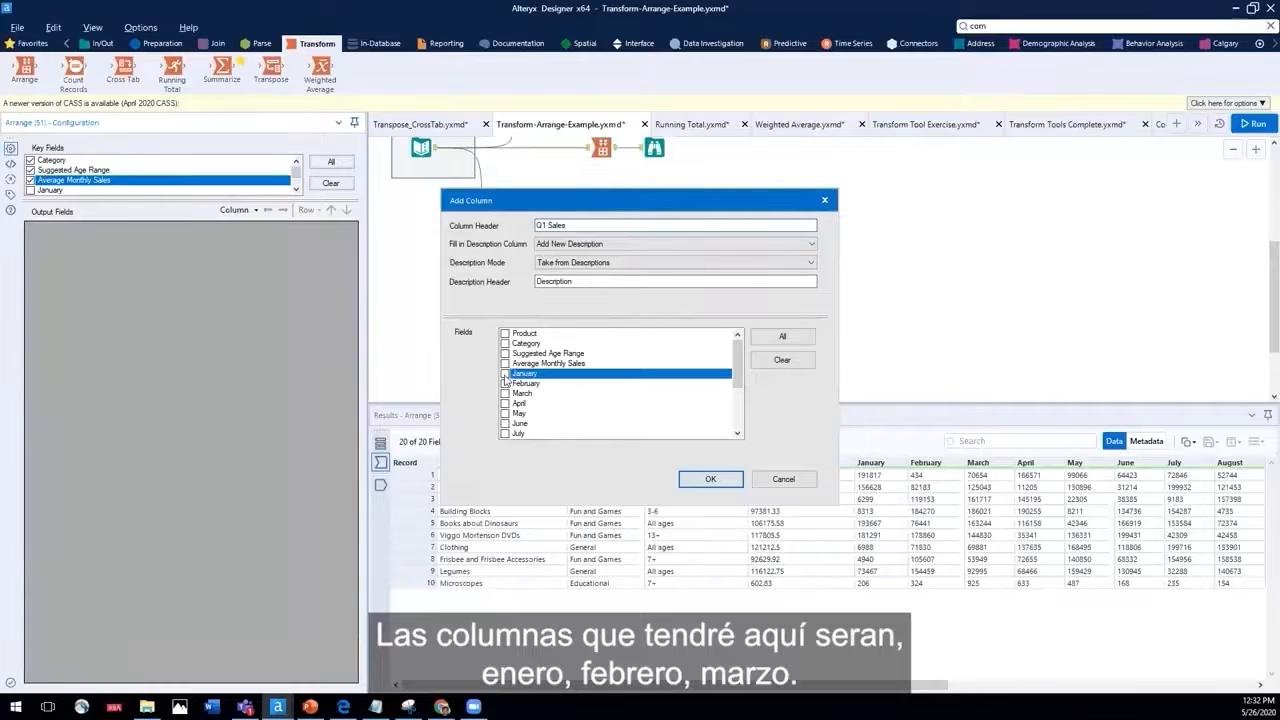
click(505, 383)
click(505, 393)
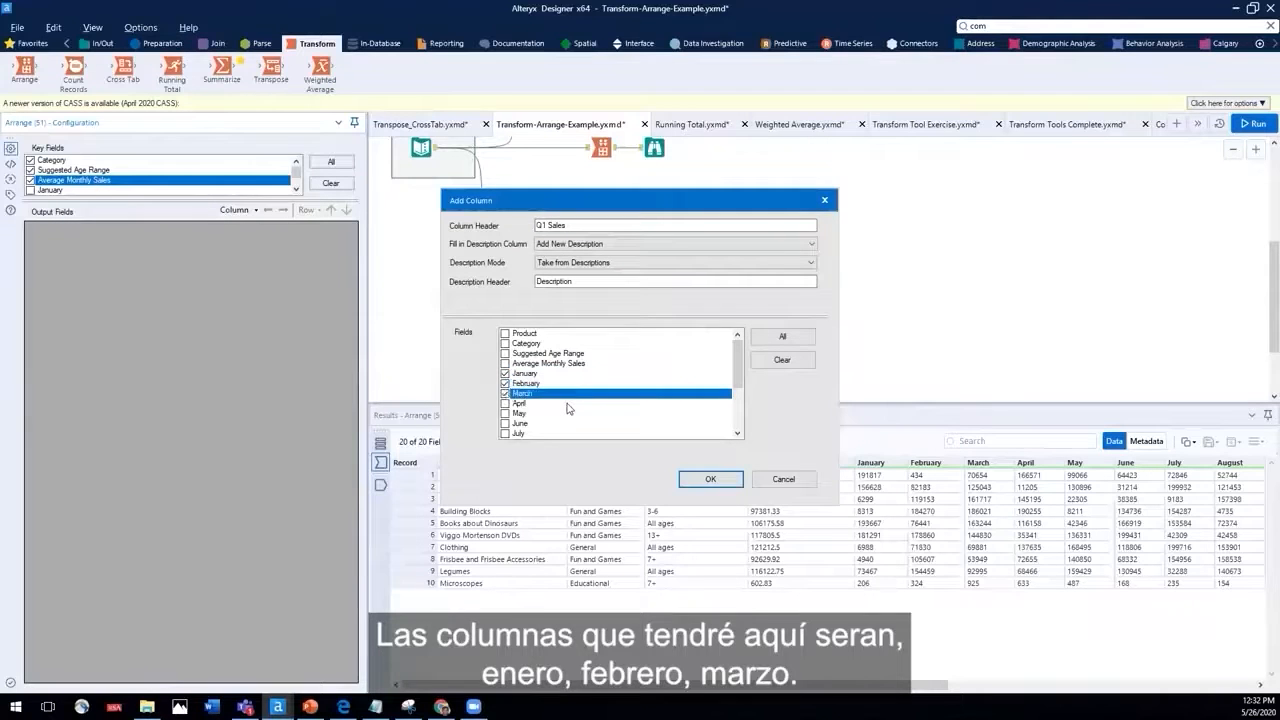
scroll(567, 408, down, 2)
scroll(567, 408, down, 2)
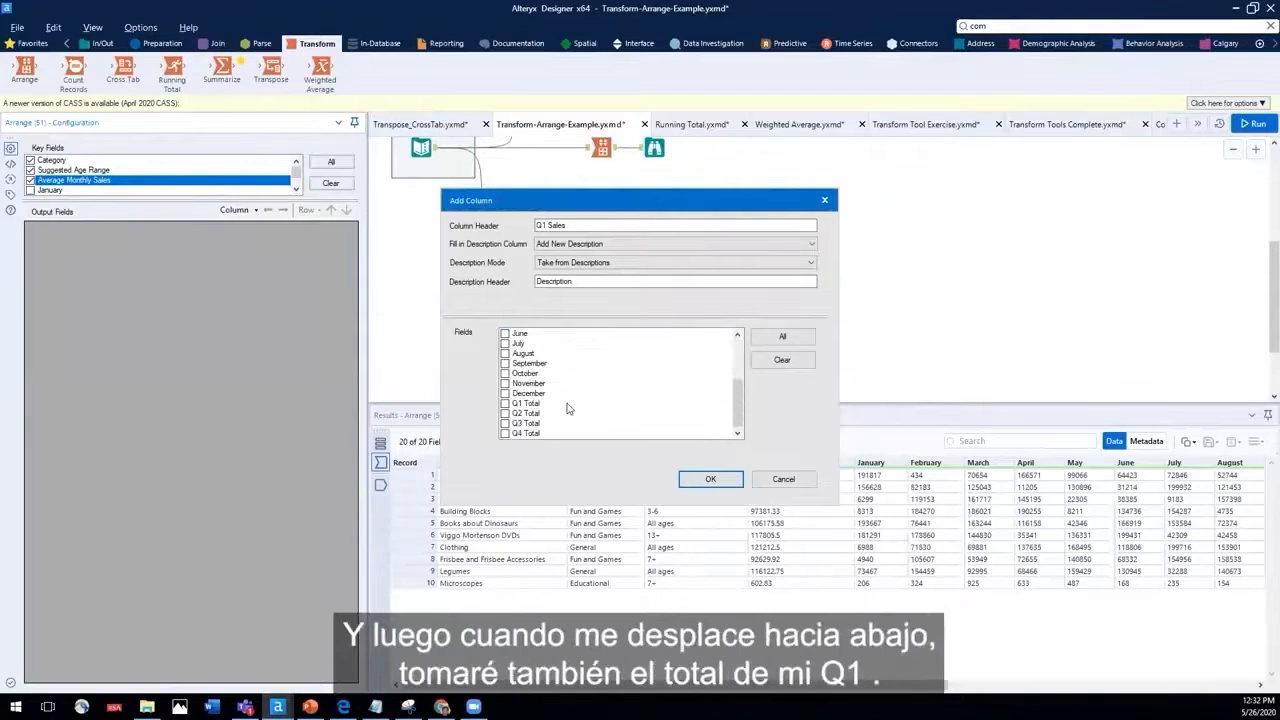
click(505, 404)
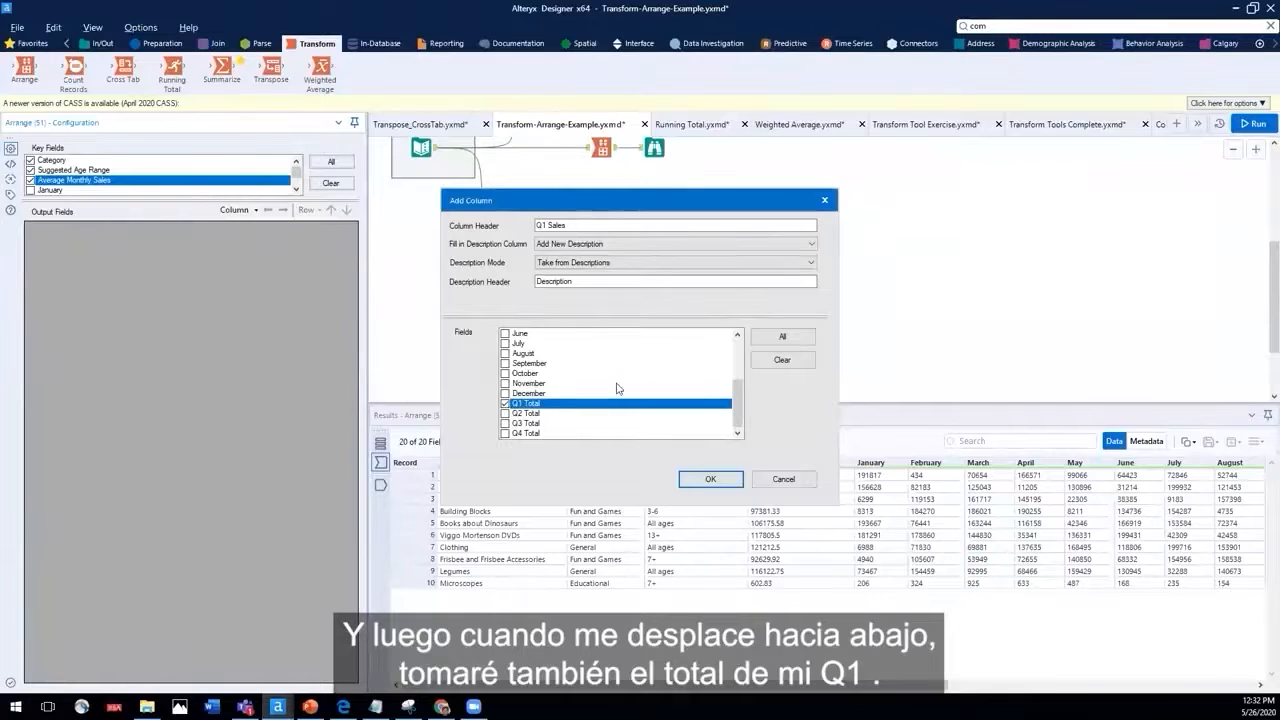
scroll(548, 388, up, 4)
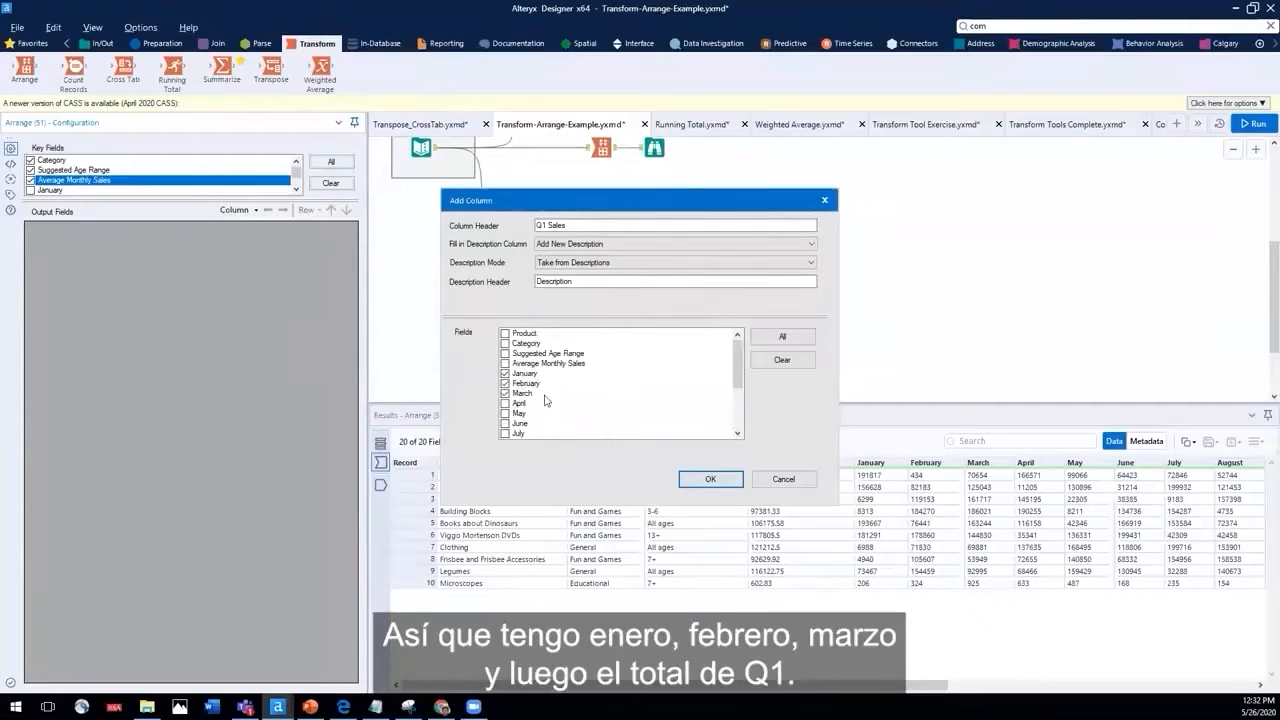
scroll(552, 408, down, 4)
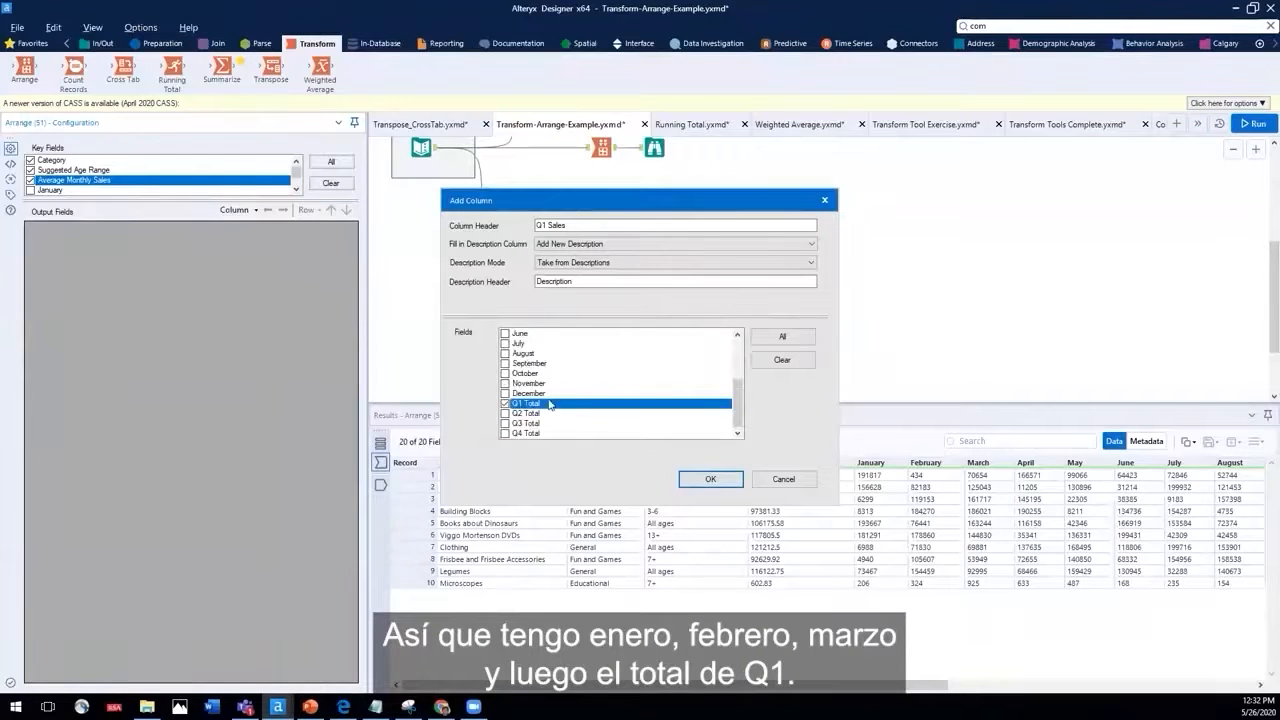
click(699, 479)
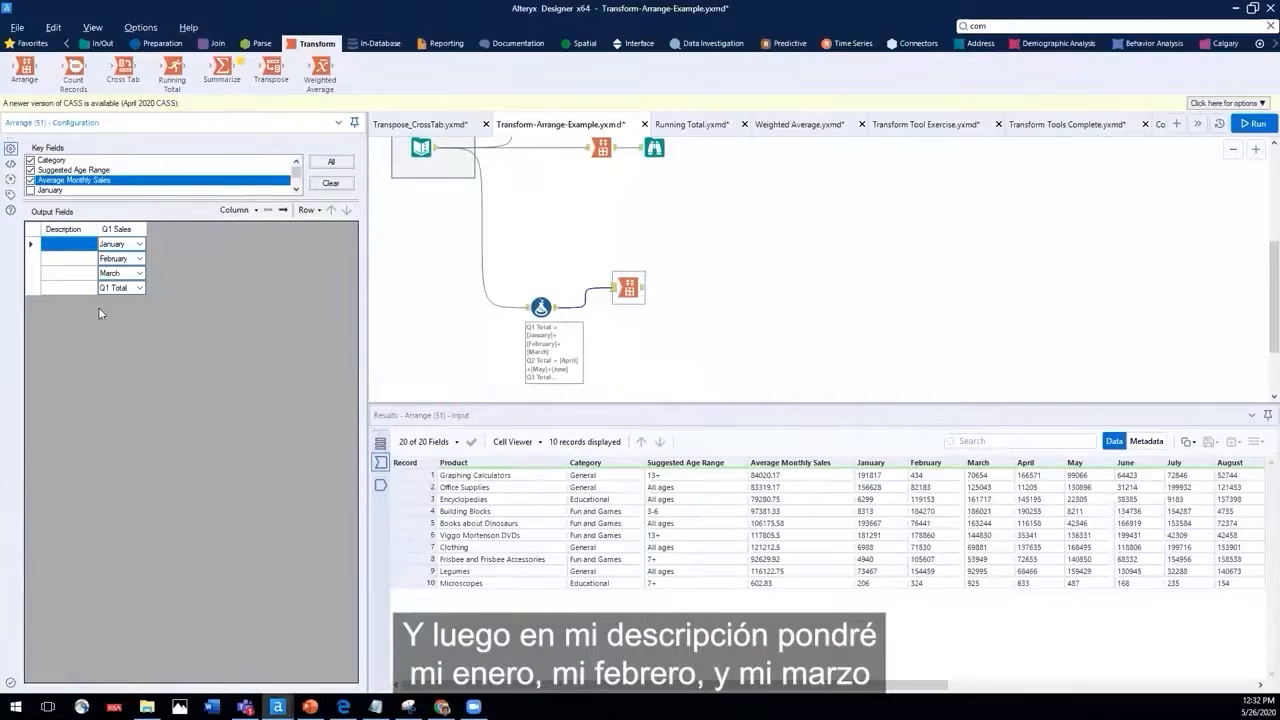
- Fill in the Q1 Sales row descriptions as January, February, March and Q1 Total
click(59, 246)
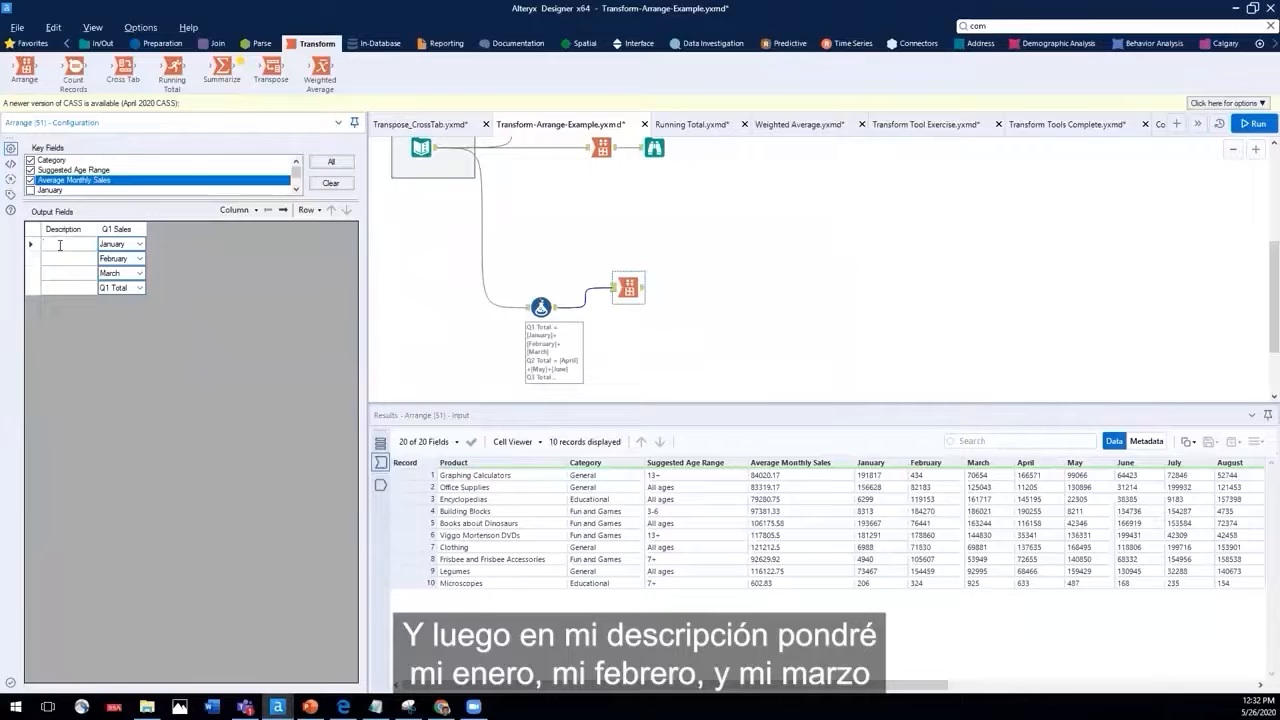
text(Jan)
text(Fe)
text(bruary)
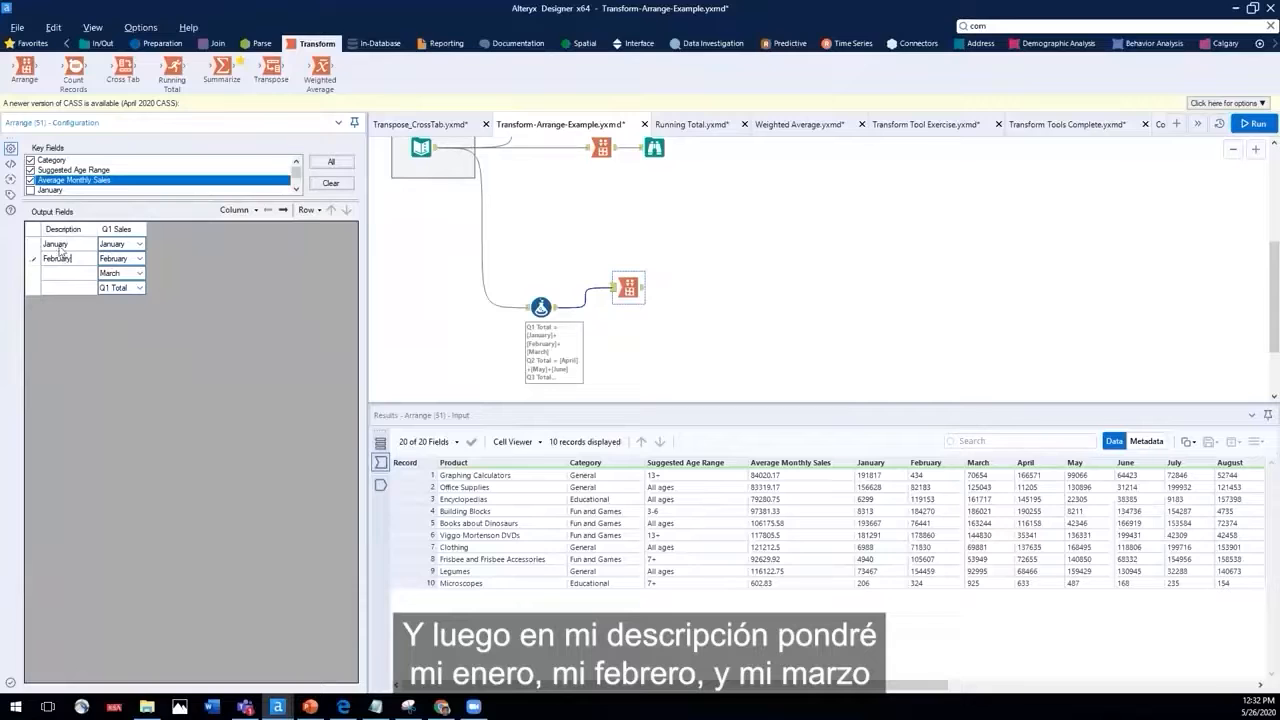
key(Return)
text(March)
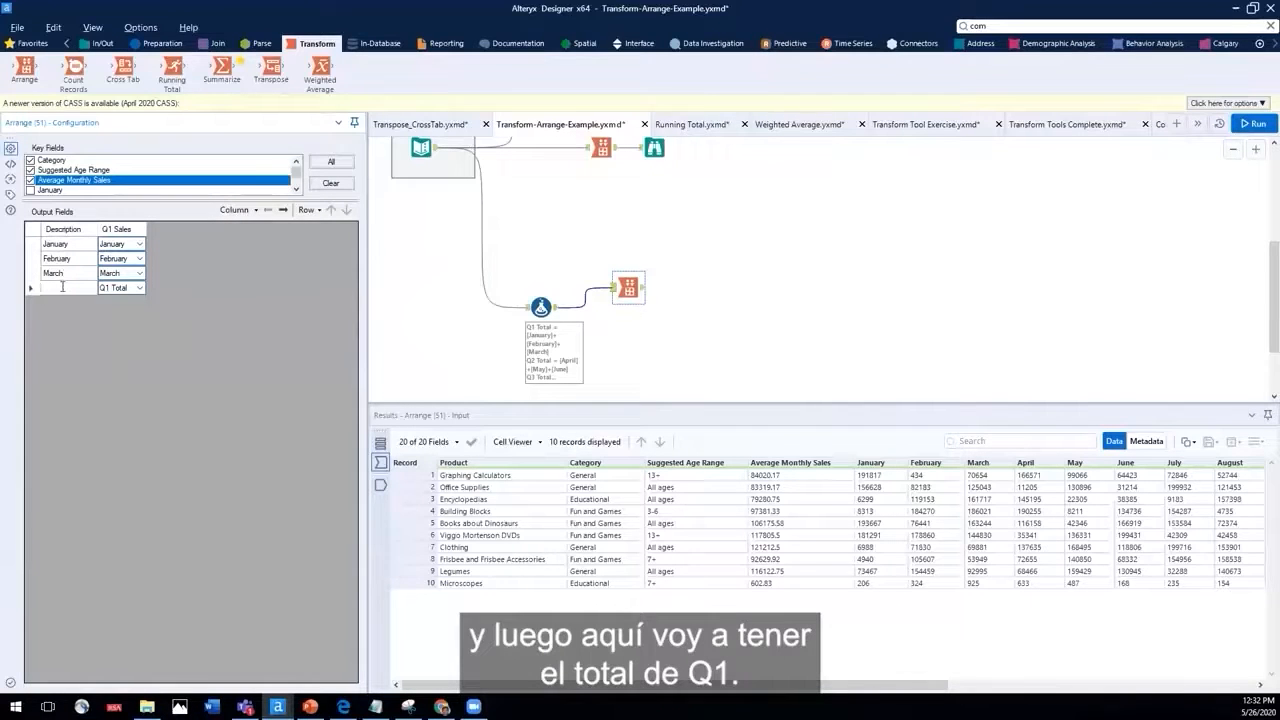
text(Total)
- Add a Browse tool after the new Arrange tool and run the workflow
right_click(628, 283)
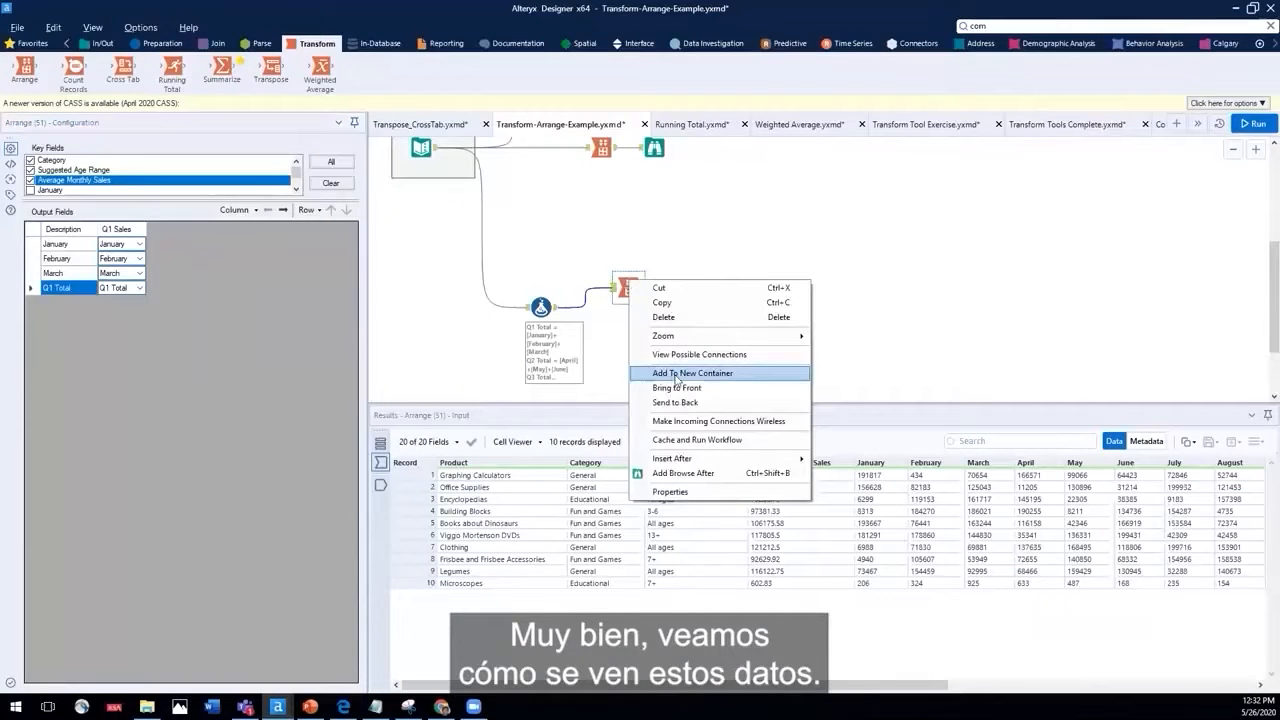
click(670, 473)
click(1250, 127)
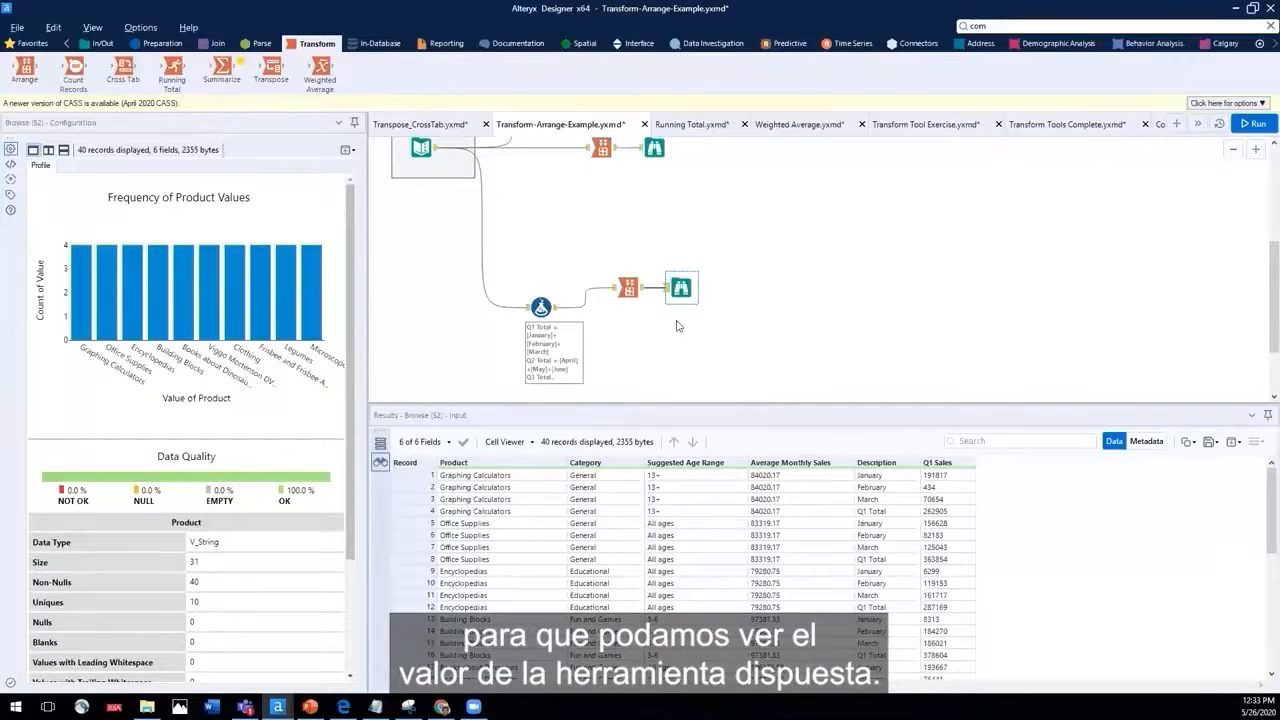
- Add a second output column headed Q2 Sales to the Arrange tool, using the April, May and June fields and the existing Description column
click(626, 289)
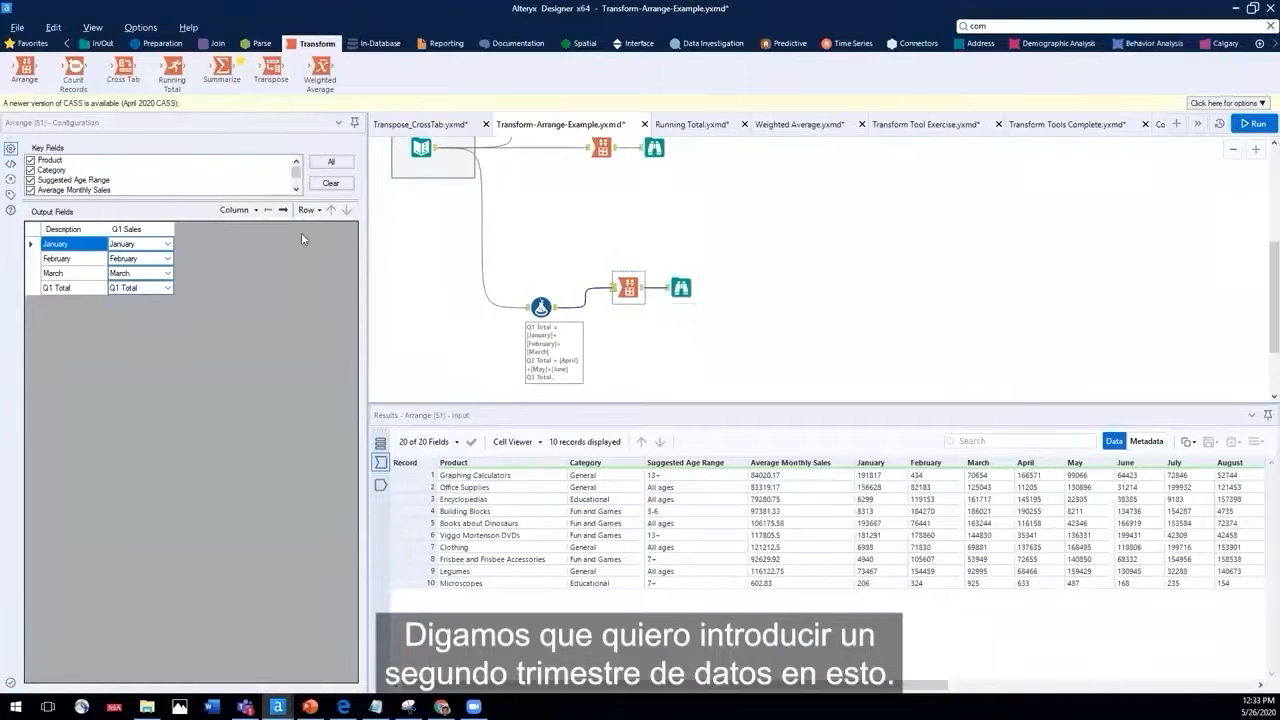
click(251, 212)
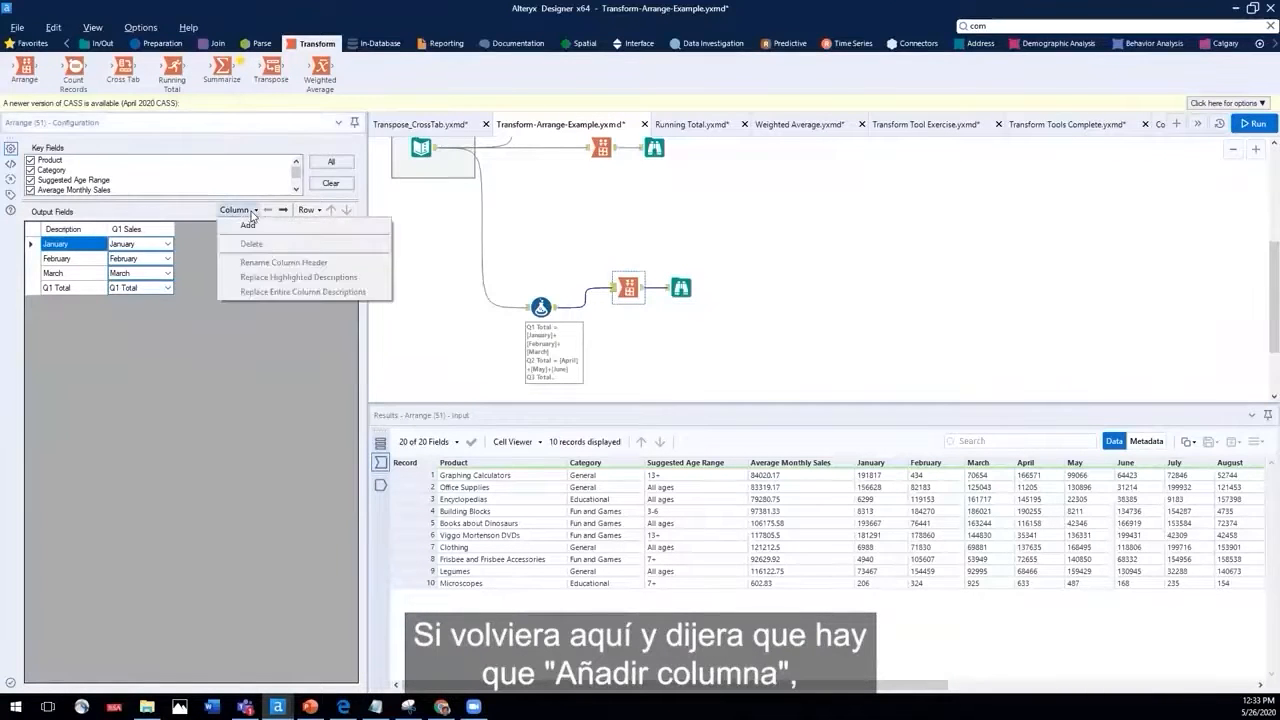
click(257, 226)
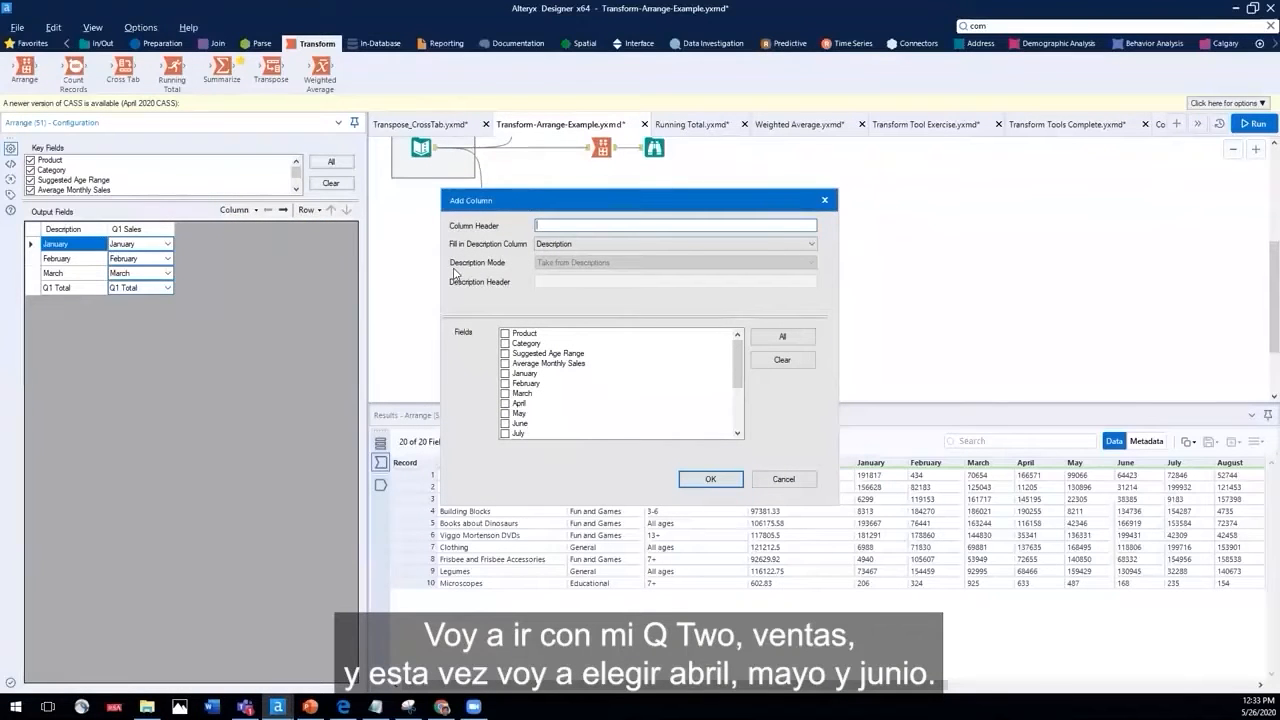
text(2 Sales)
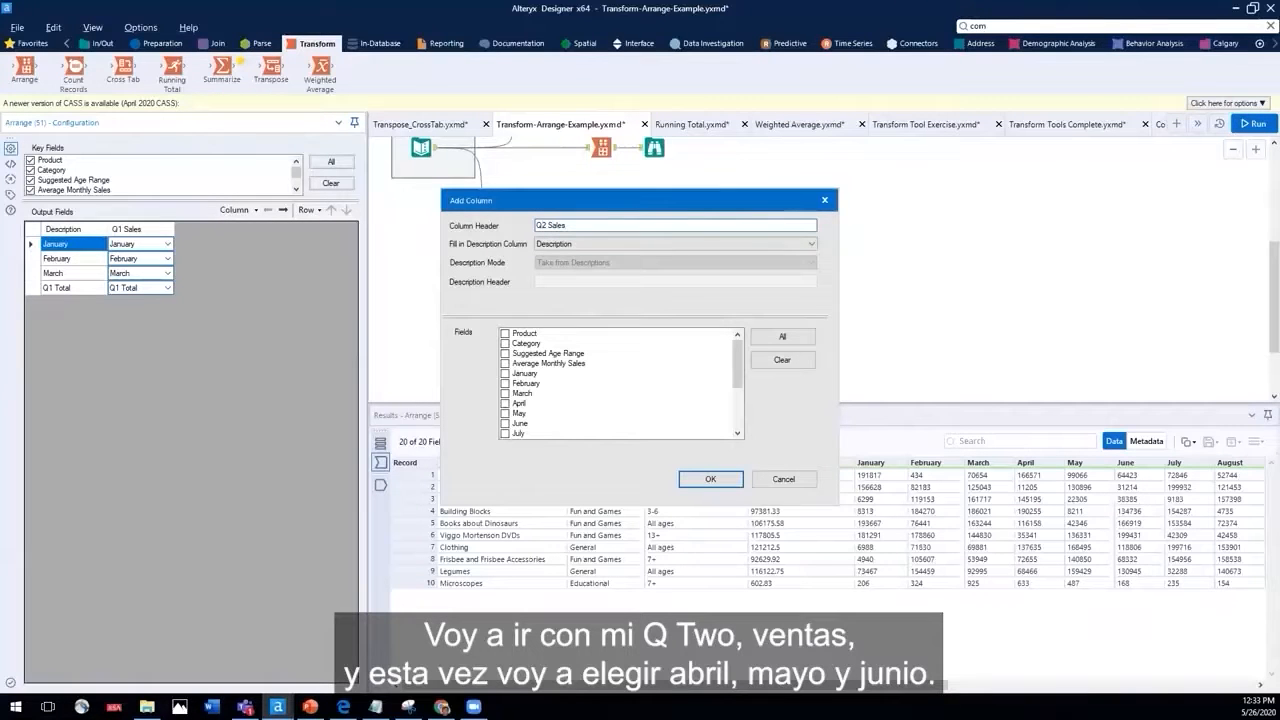
scroll(510, 380, down, 3)
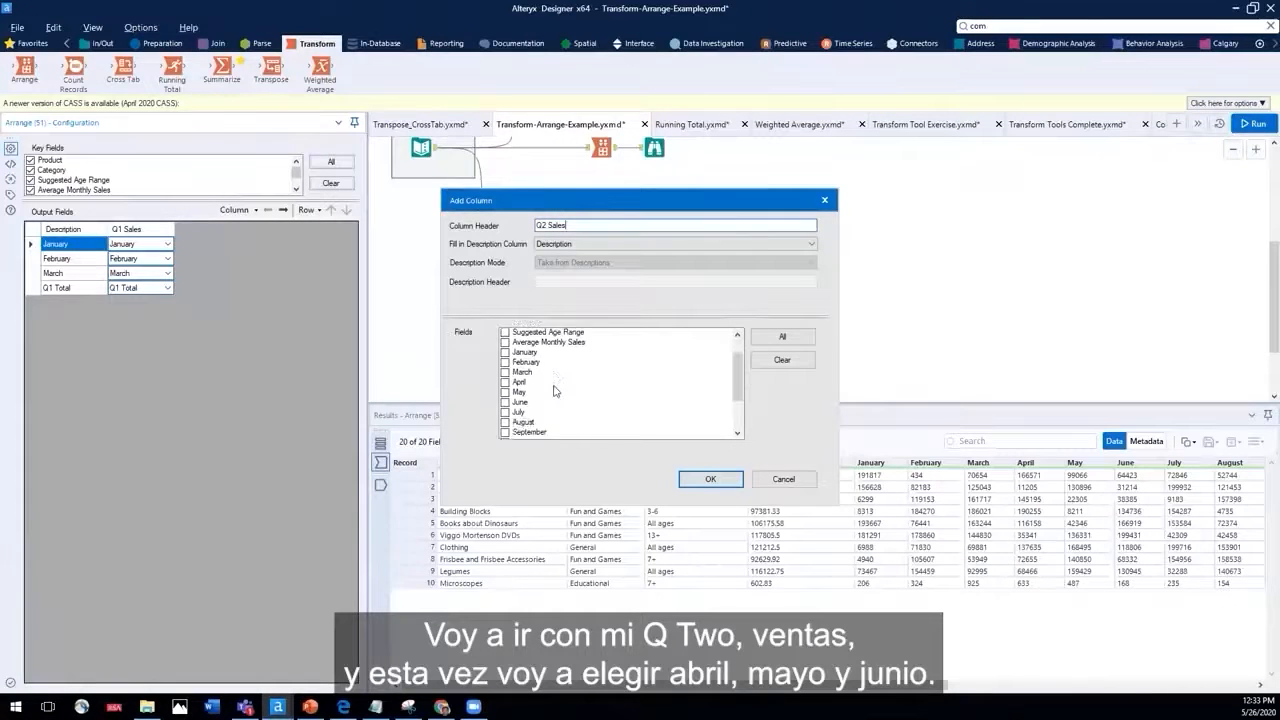
click(505, 343)
click(505, 353)
click(505, 364)
scroll(597, 397, down, 1)
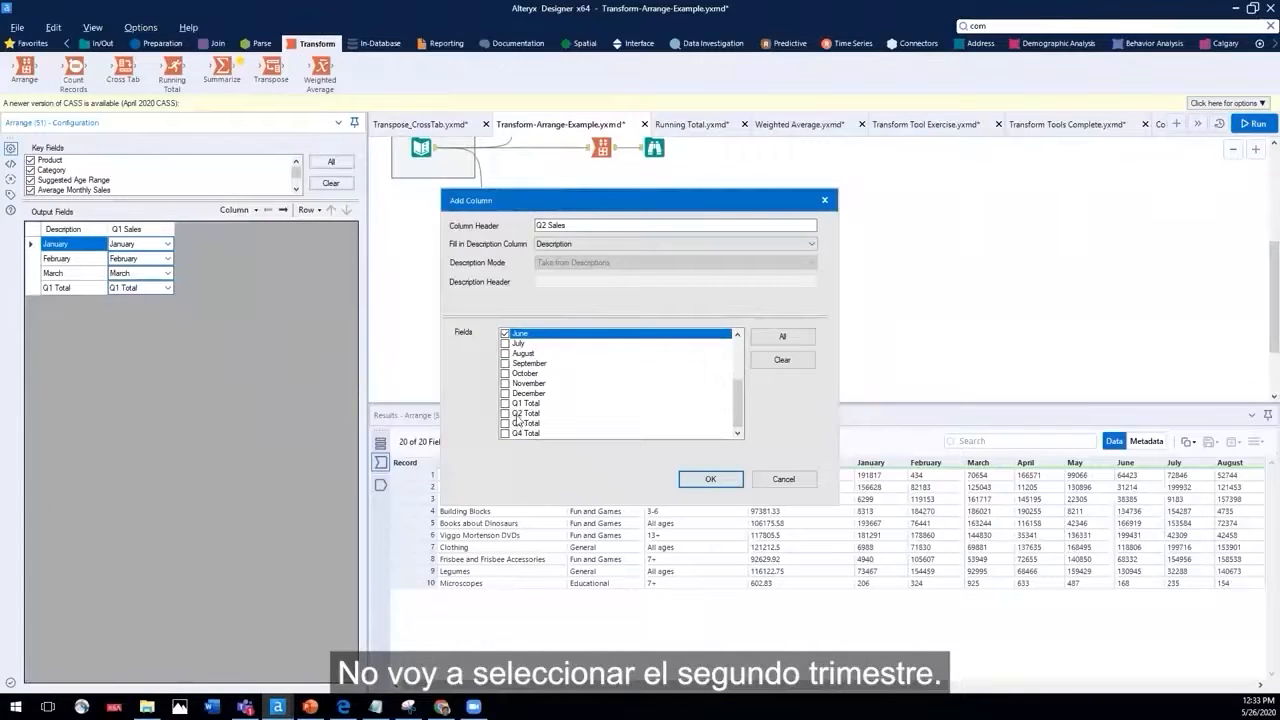
scroll(597, 384, up, 1)
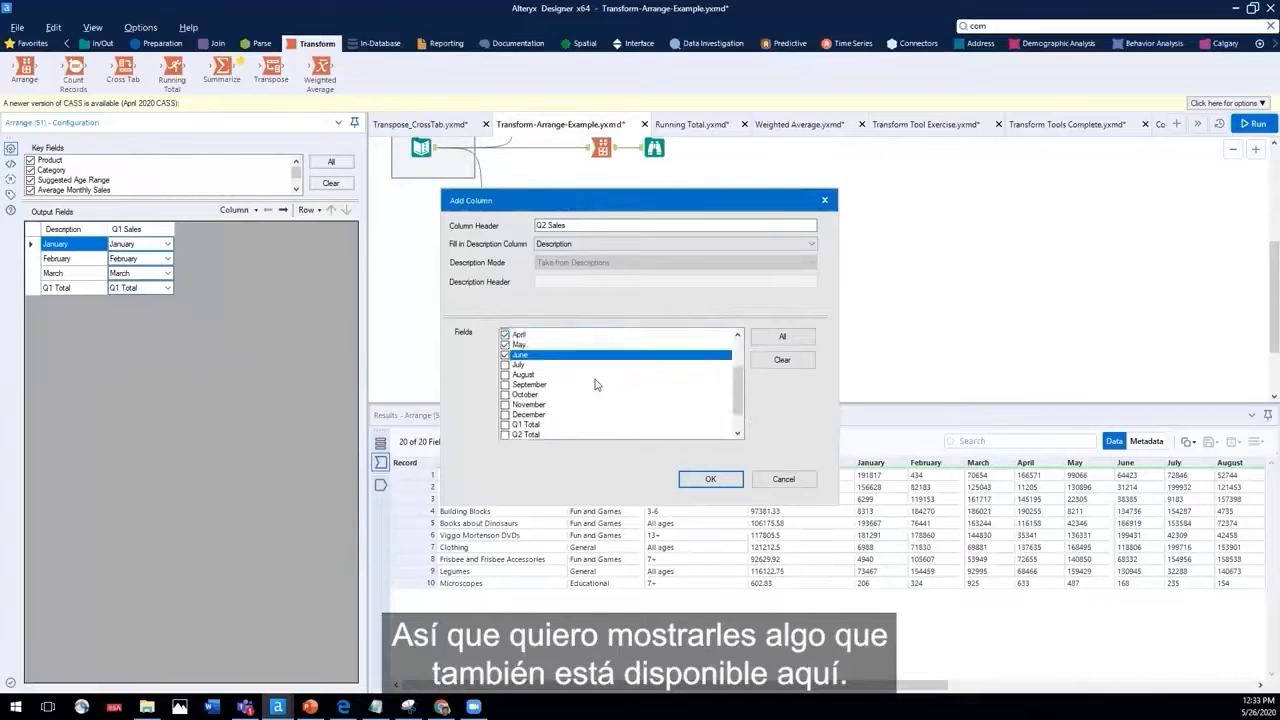
scroll(597, 384, up, 2)
scroll(595, 380, down, 1)
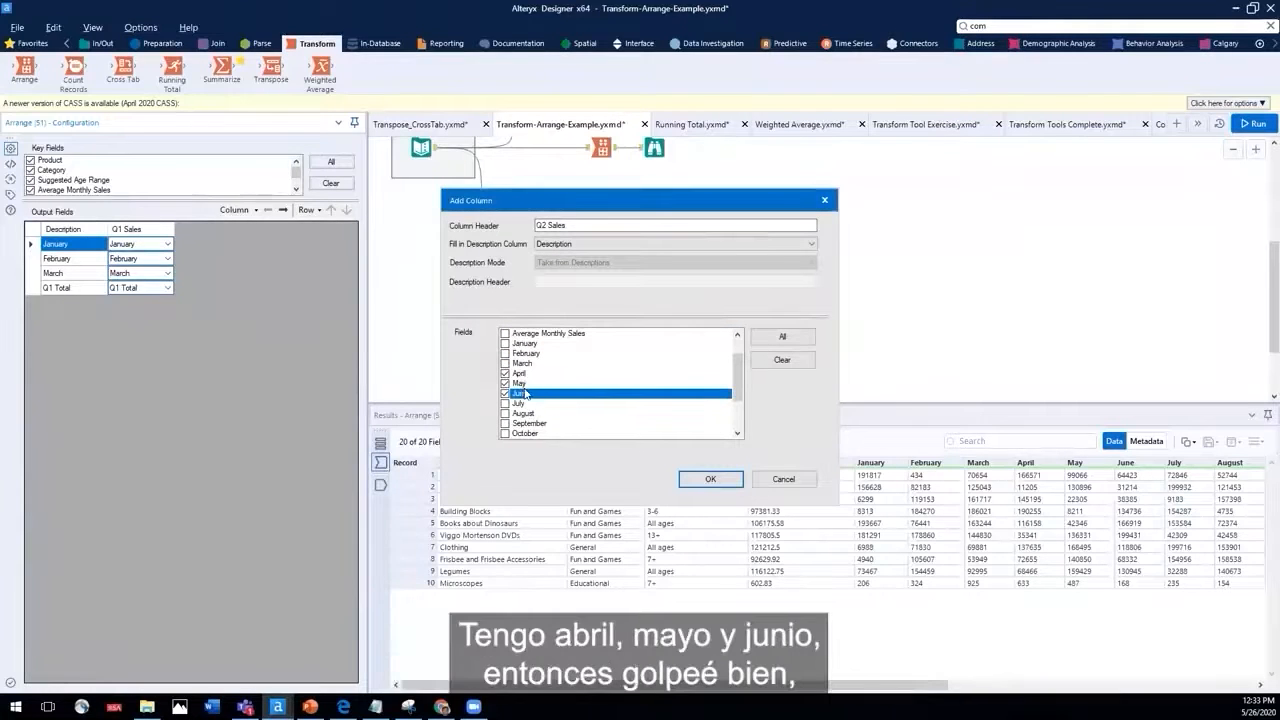
click(711, 480)
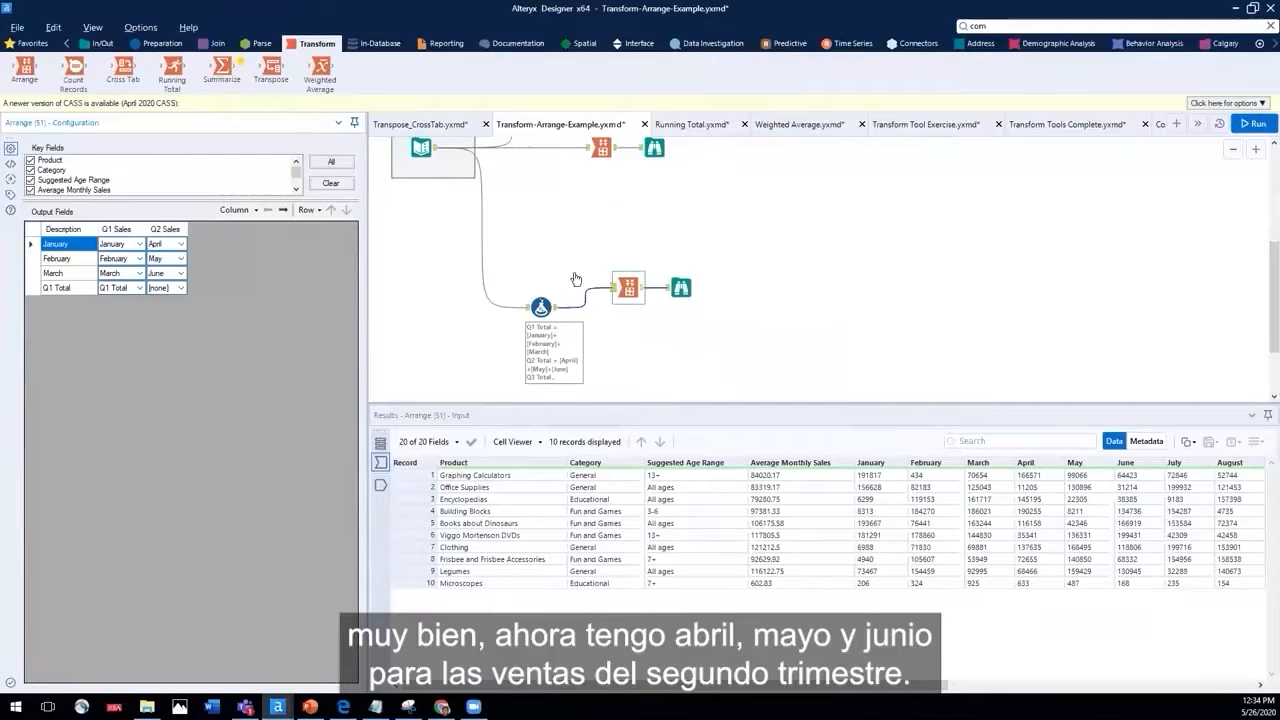
- Run the workflow and examine the Q1 Sales and Q2 Sales columns in the Arrange tool's Browse output
click(1241, 128)
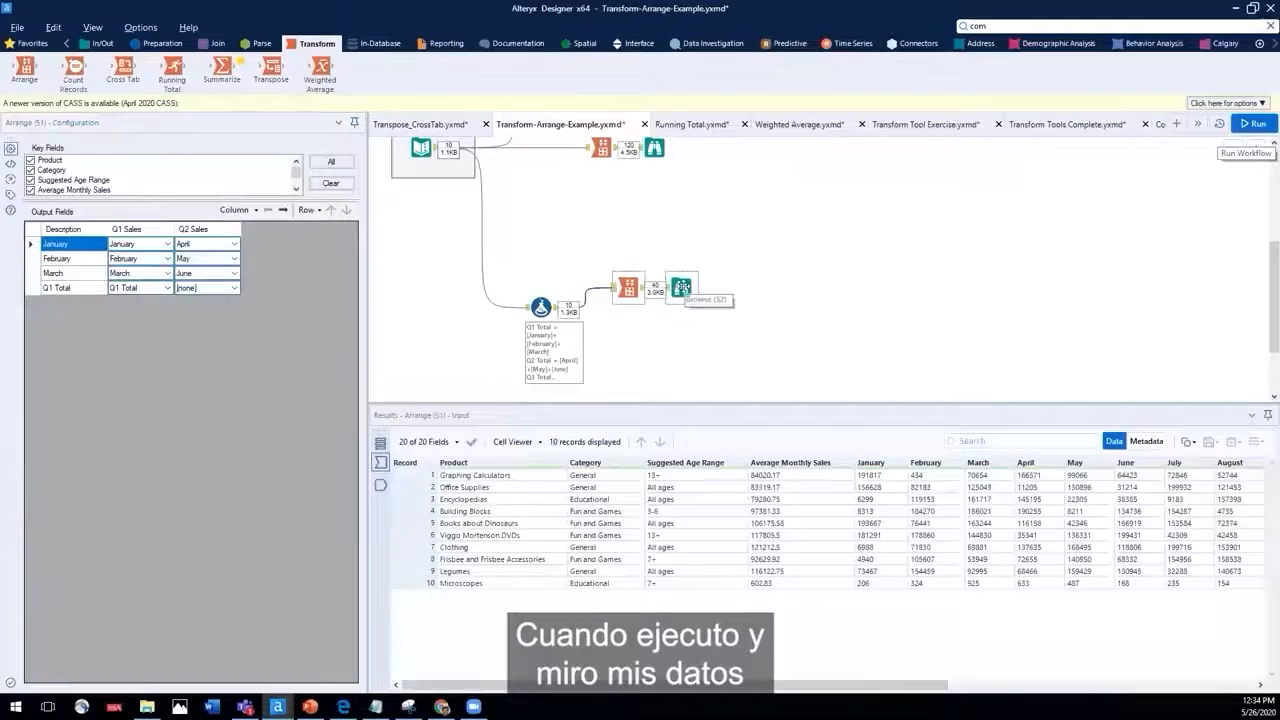
click(681, 288)
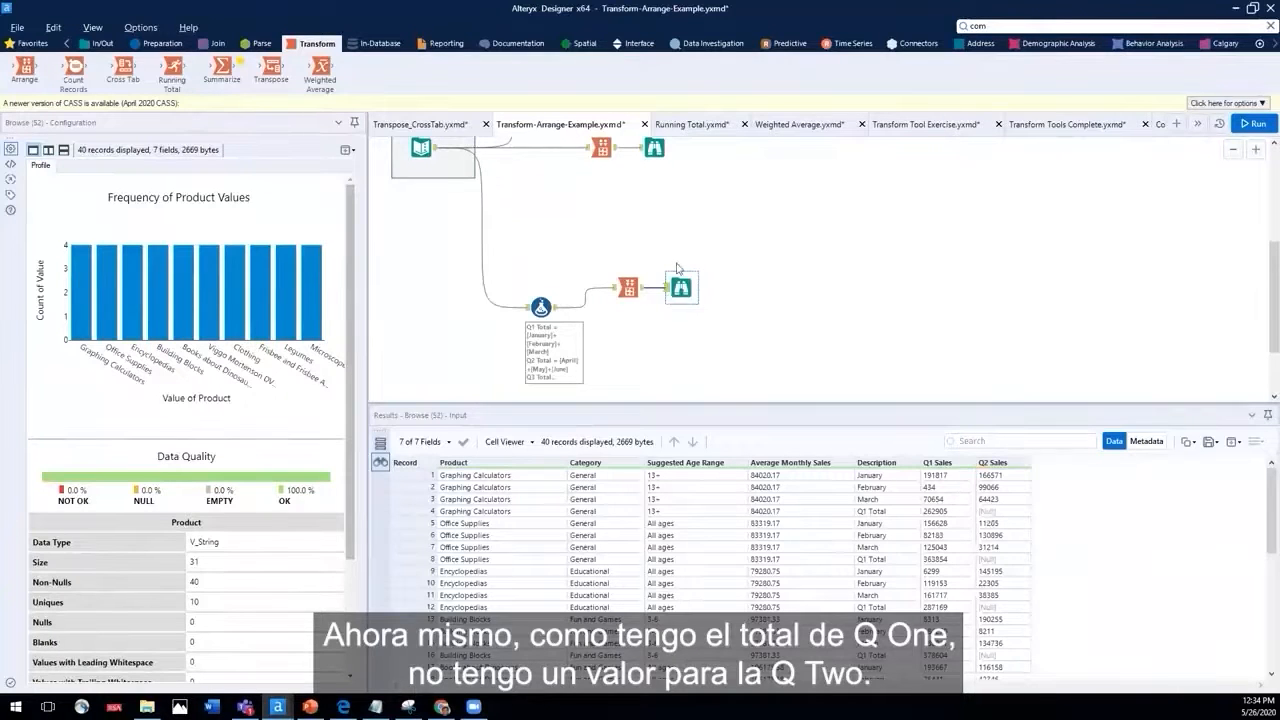
- Rename the Arrange tool's Q1 Total row description to Quarterly Total and assign the Q2 Total field to that row under Q2 Sales
click(631, 285)
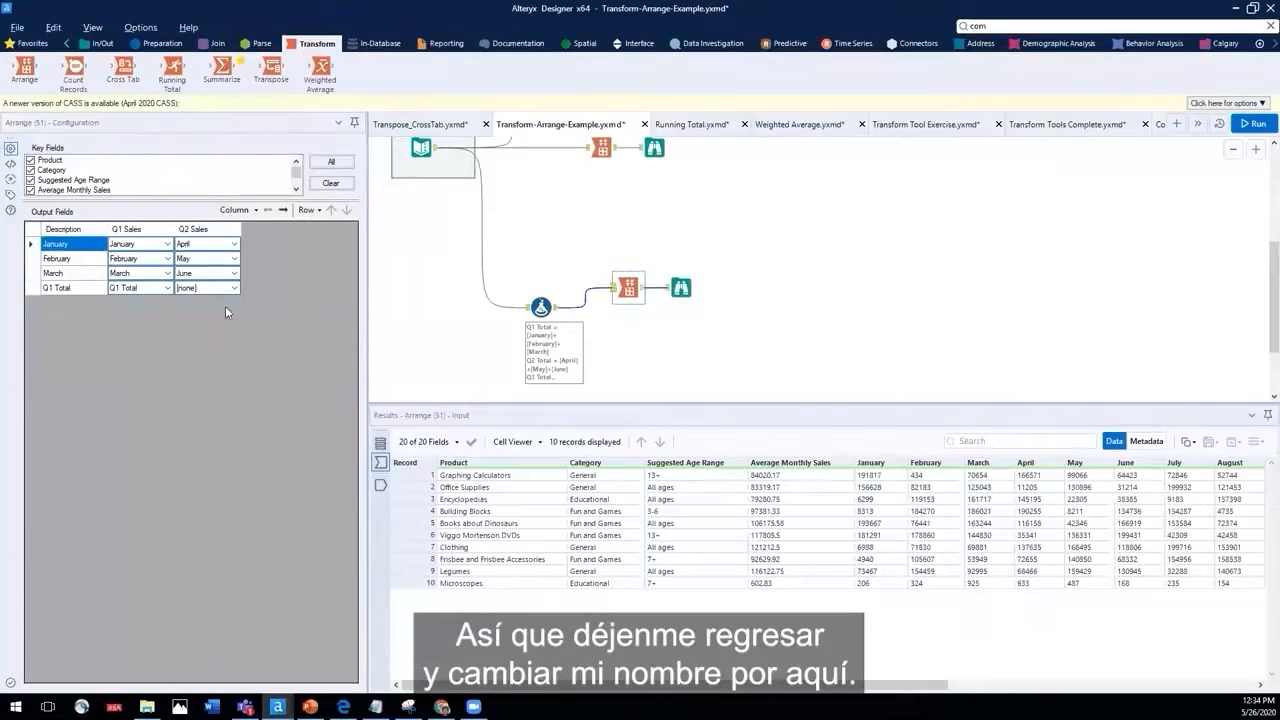
click(57, 289)
click(56, 288)
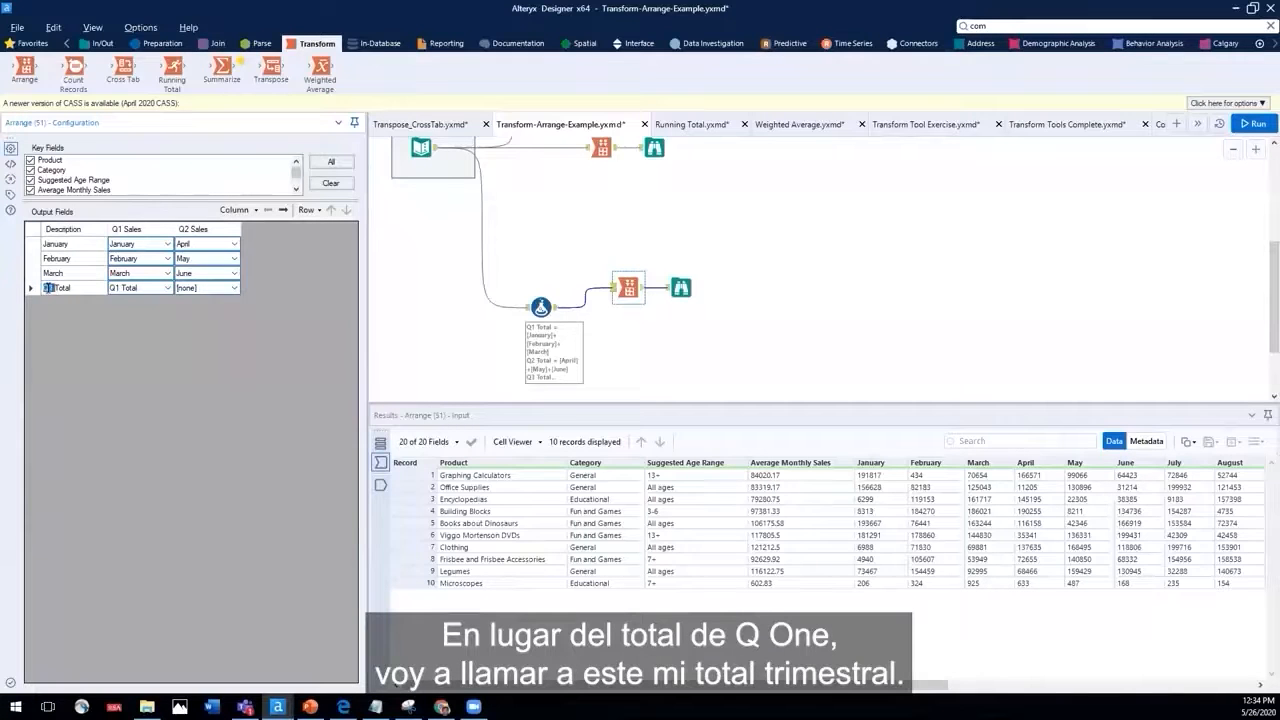
text(Quaterly)
click(234, 288)
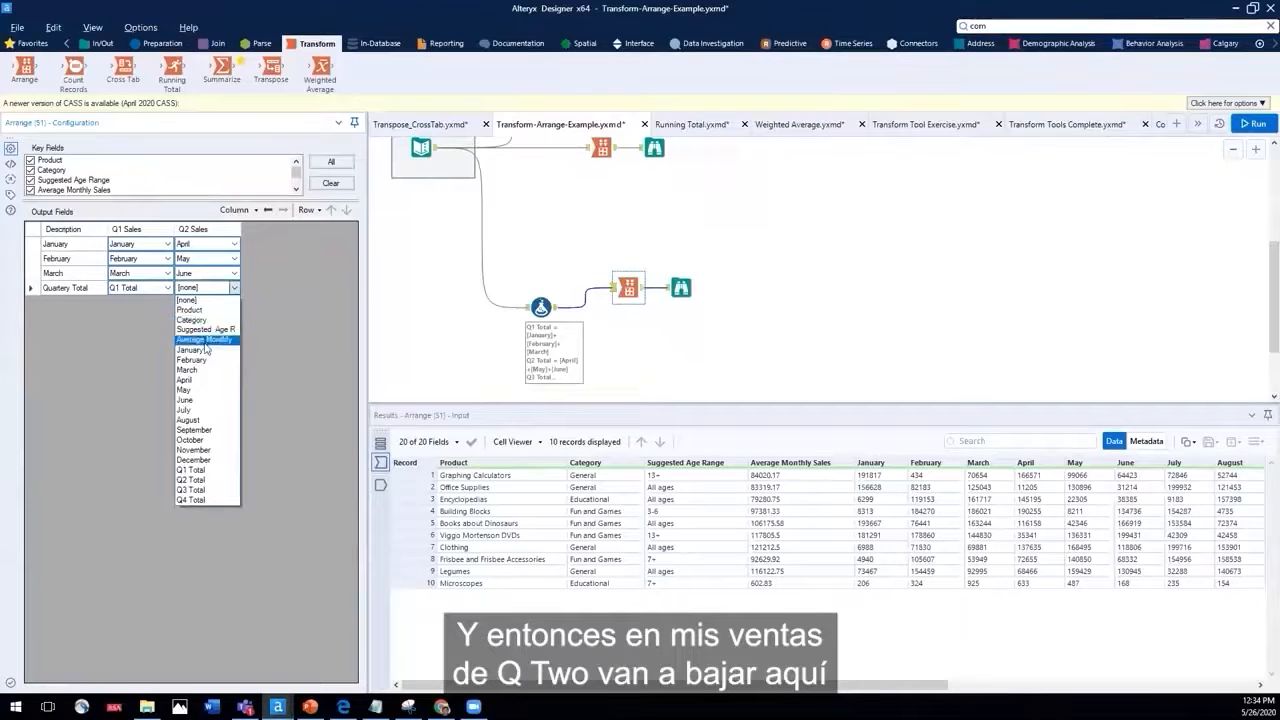
click(200, 480)
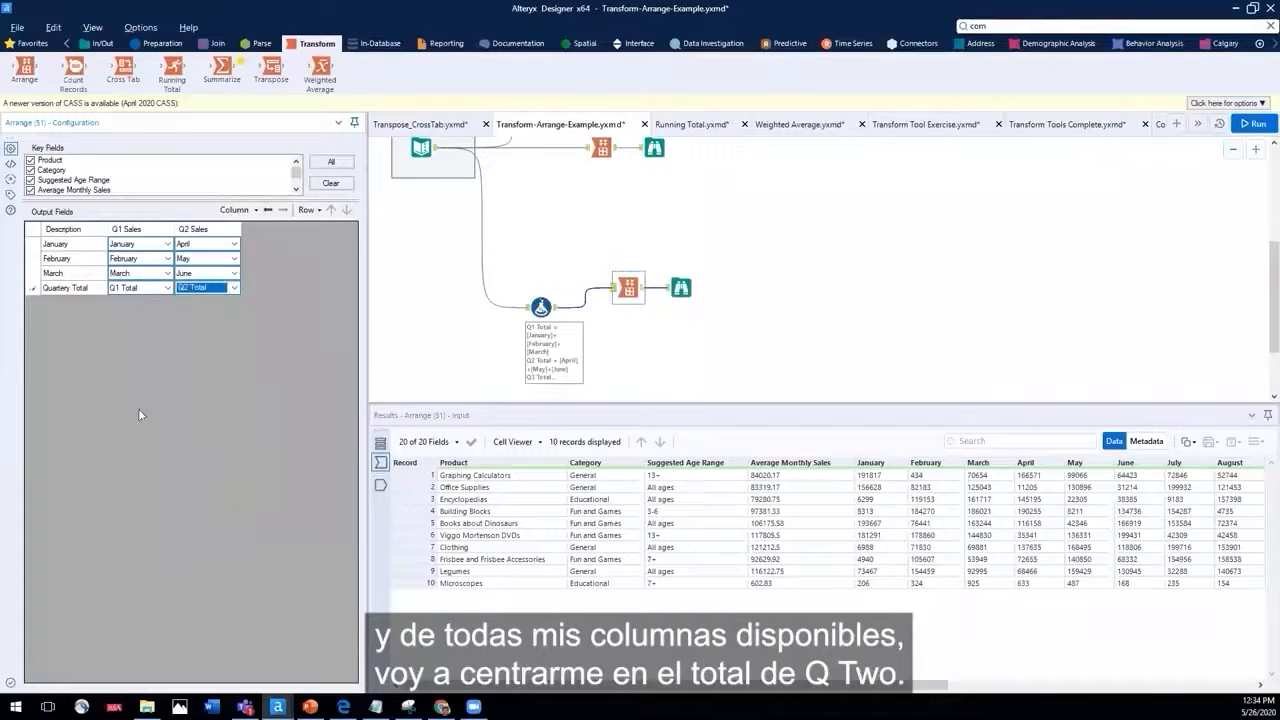
- Run the workflow and examine the Quarterly Total rows in the Arrange tool's Browse output against the Arrange configuration
click(1240, 128)
click(680, 288)
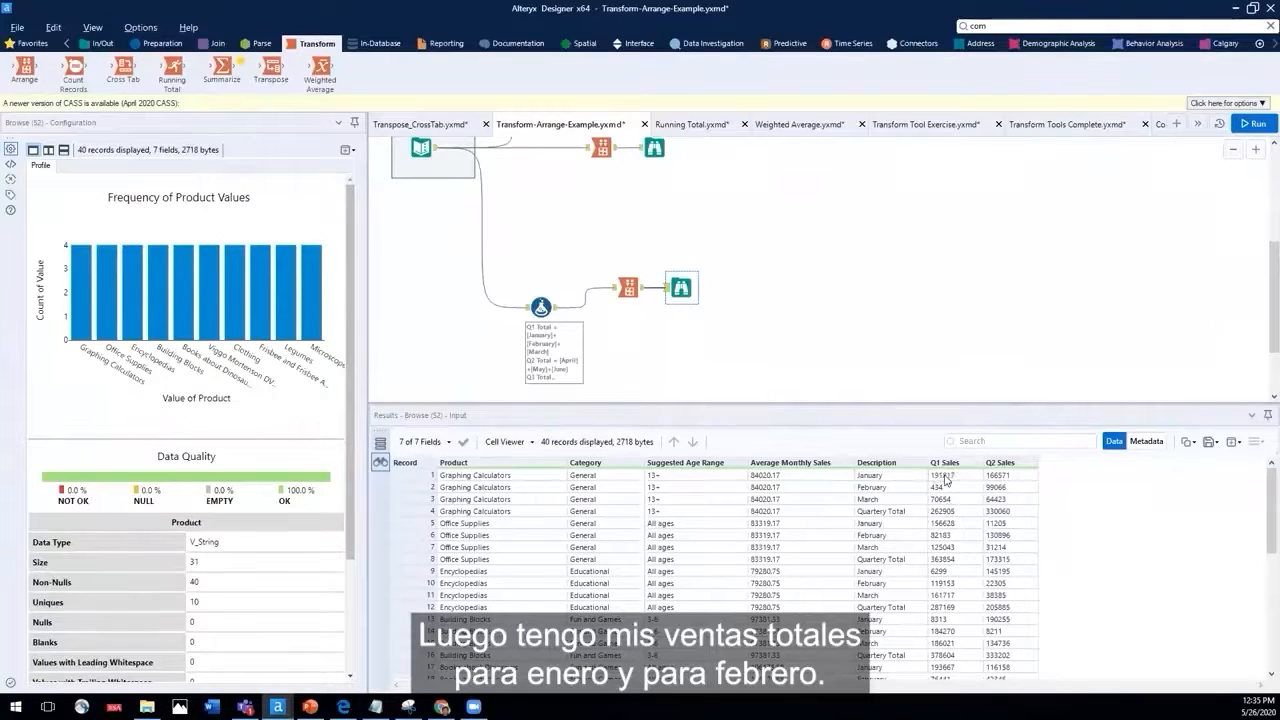
click(630, 290)
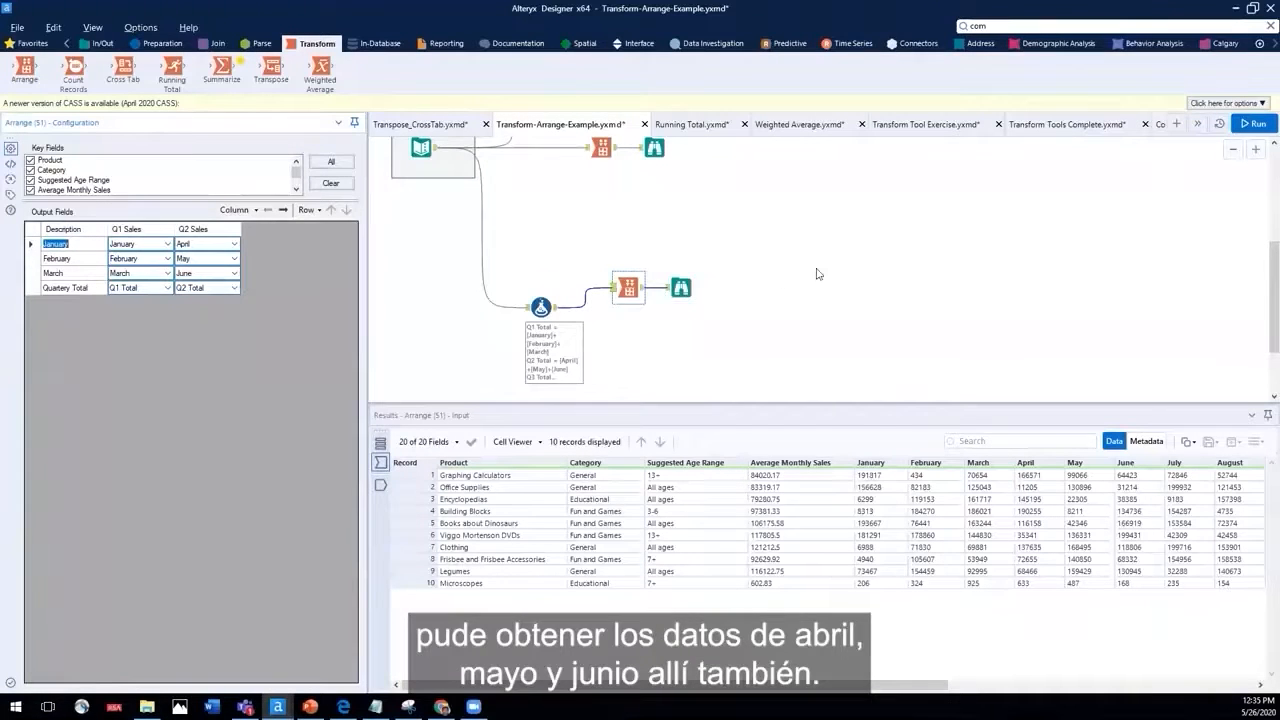
- Add three Transpose tools stacked below the Arrange tool and connect the upper two to the Formula tool's output
scroll(816, 273, down, 1)
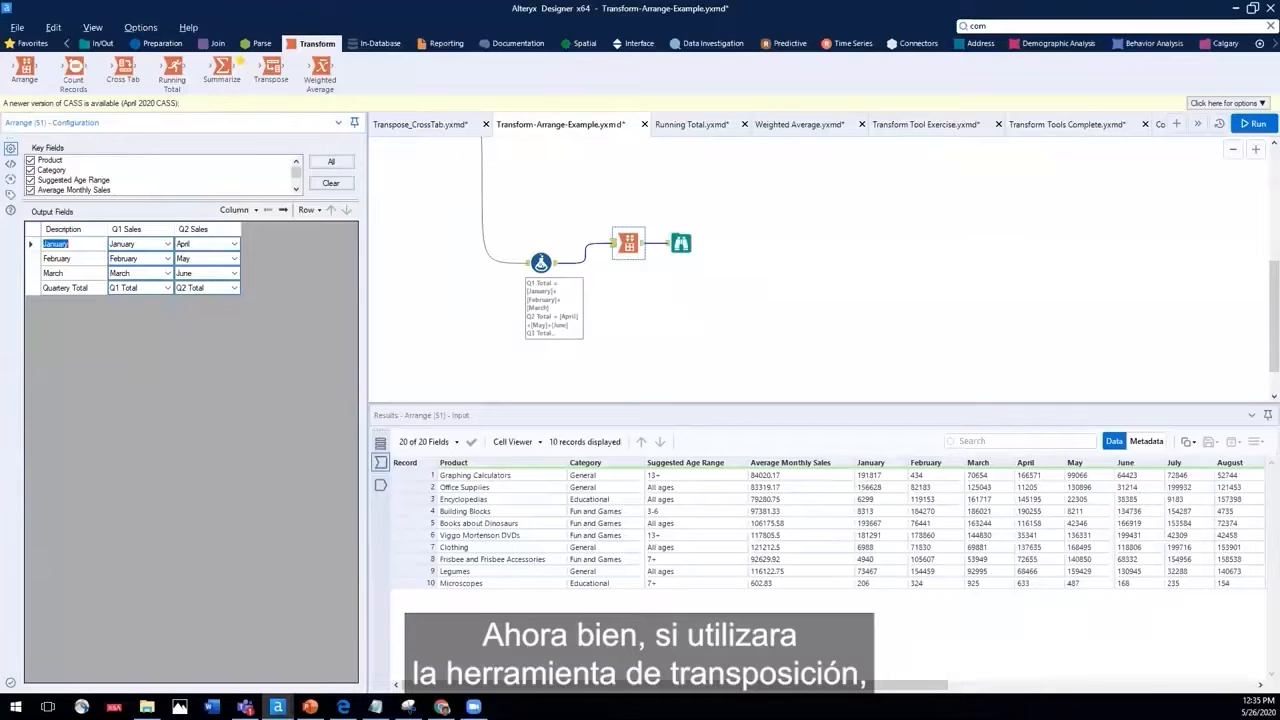
click(1100, 26)
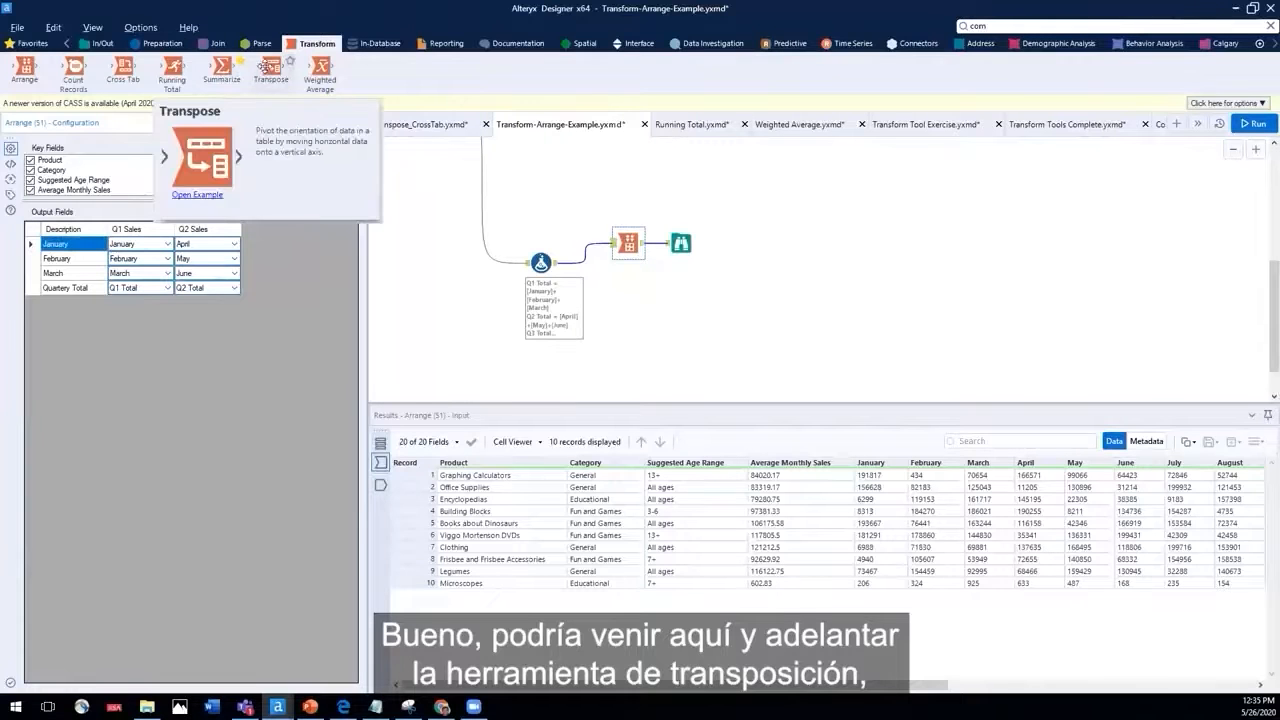
drag(265, 68, 640, 336)
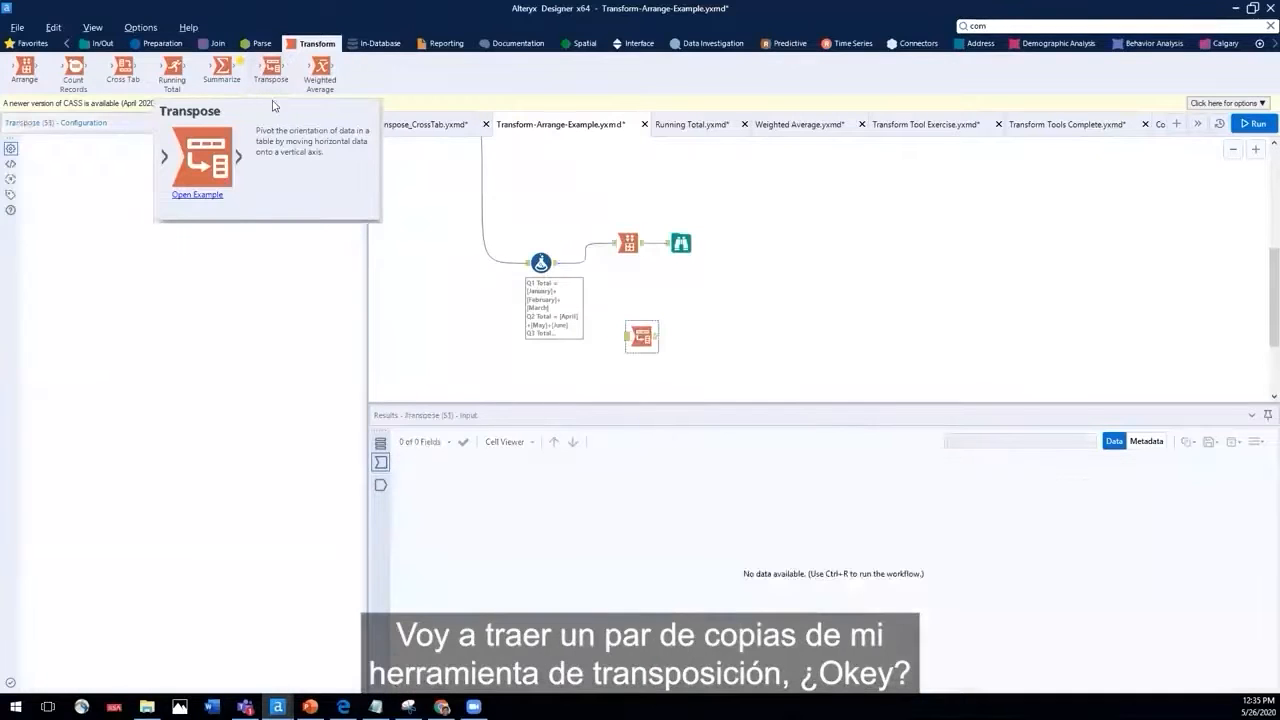
drag(270, 68, 641, 380)
scroll(687, 335, down, 1)
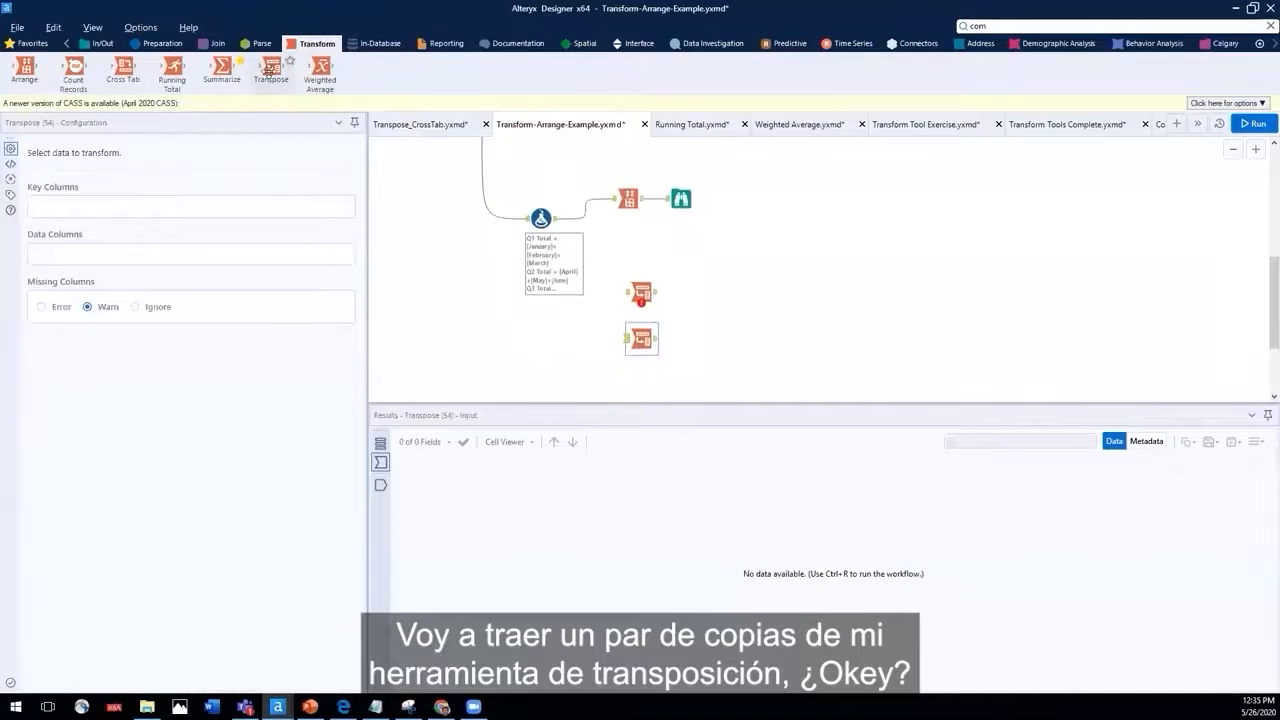
drag(618, 290, 557, 218)
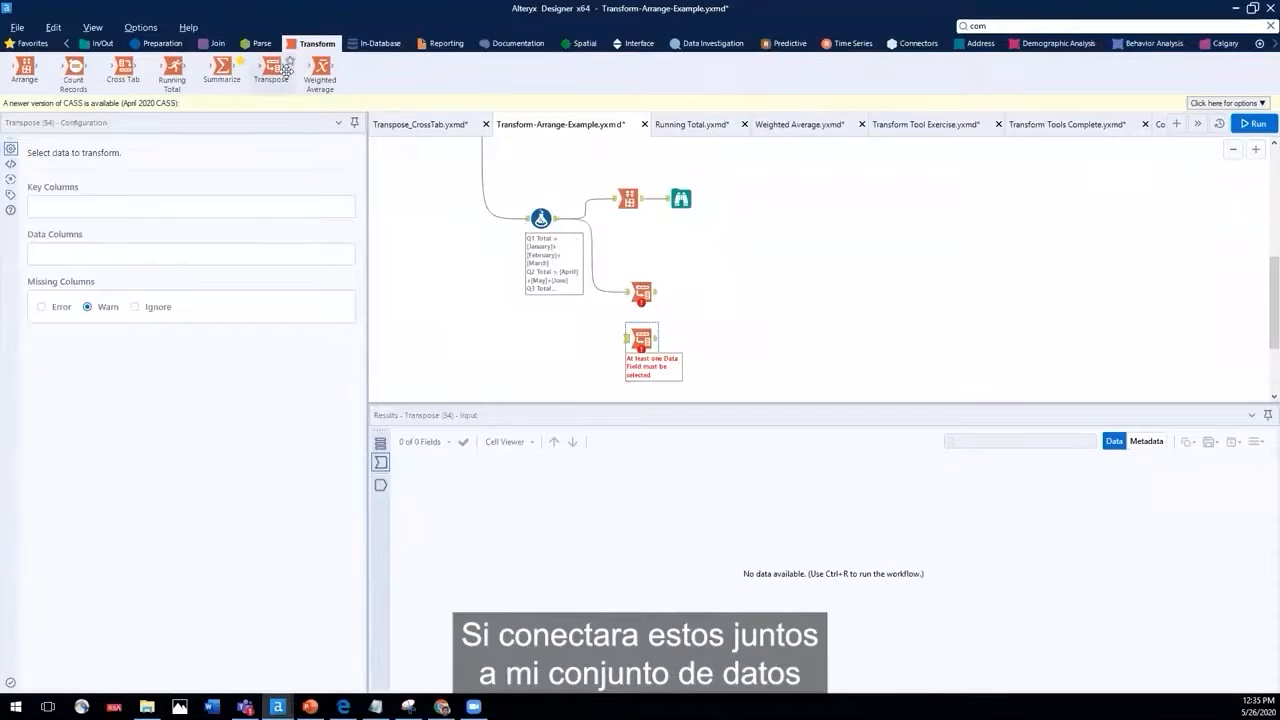
drag(627, 340, 557, 218)
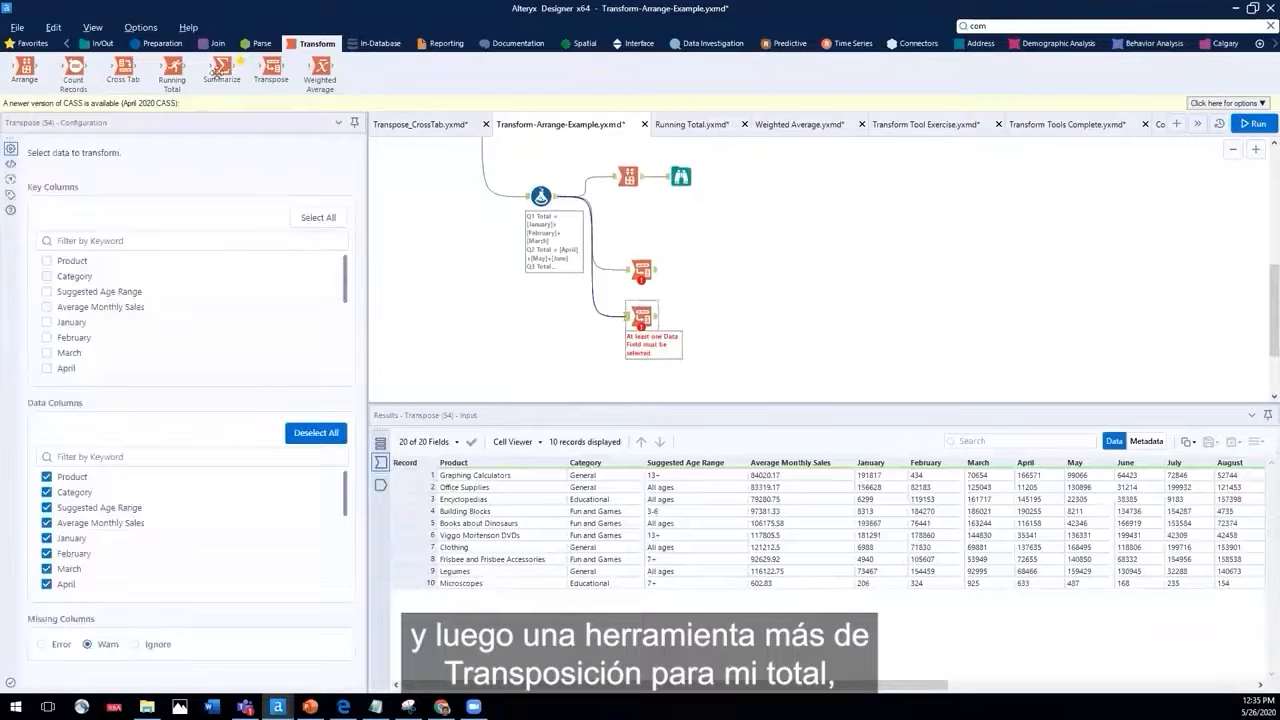
drag(271, 68, 642, 384)
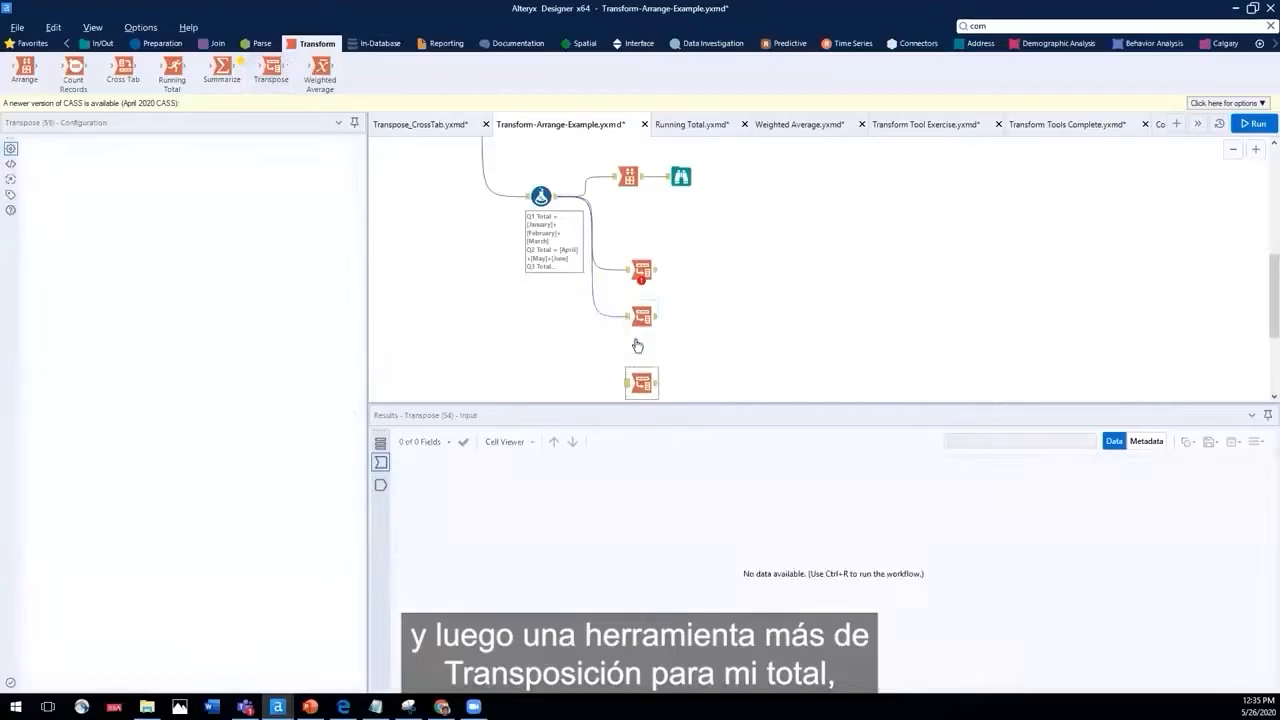
- Set the uppermost Transpose tool's key columns to Product, Category, Suggested Age Range and Average Monthly Sales
click(644, 268)
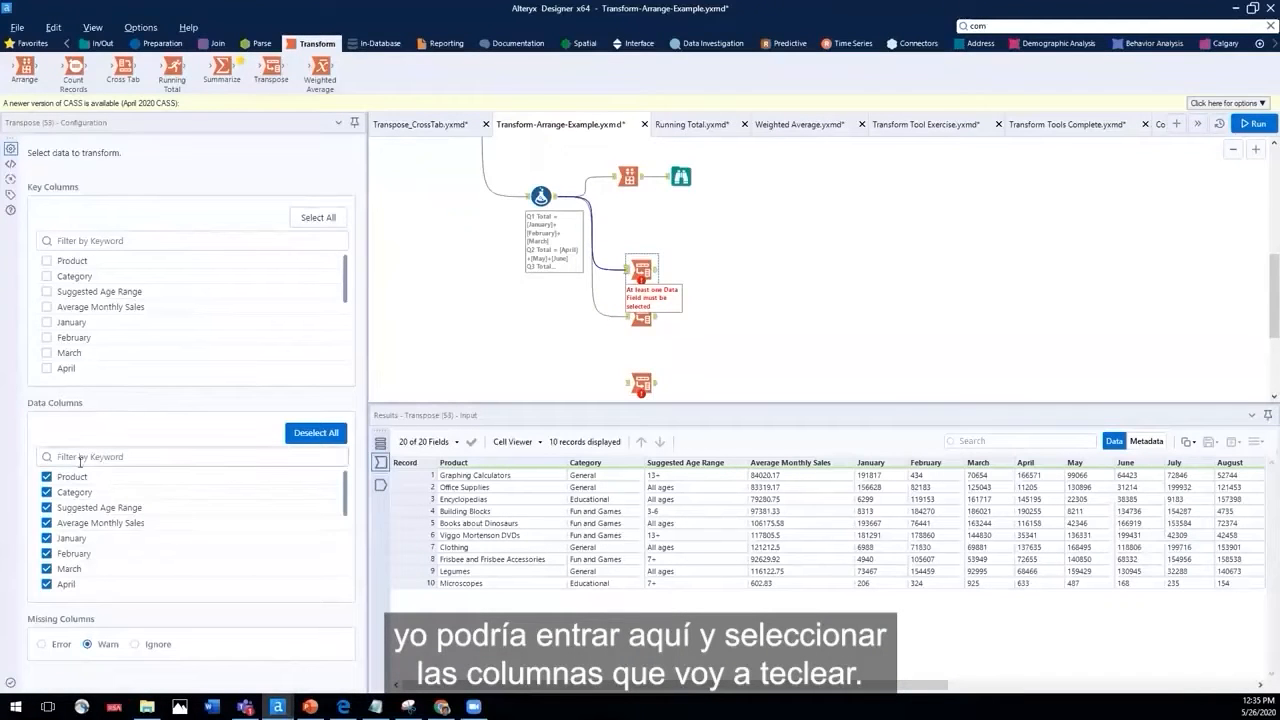
click(46, 261)
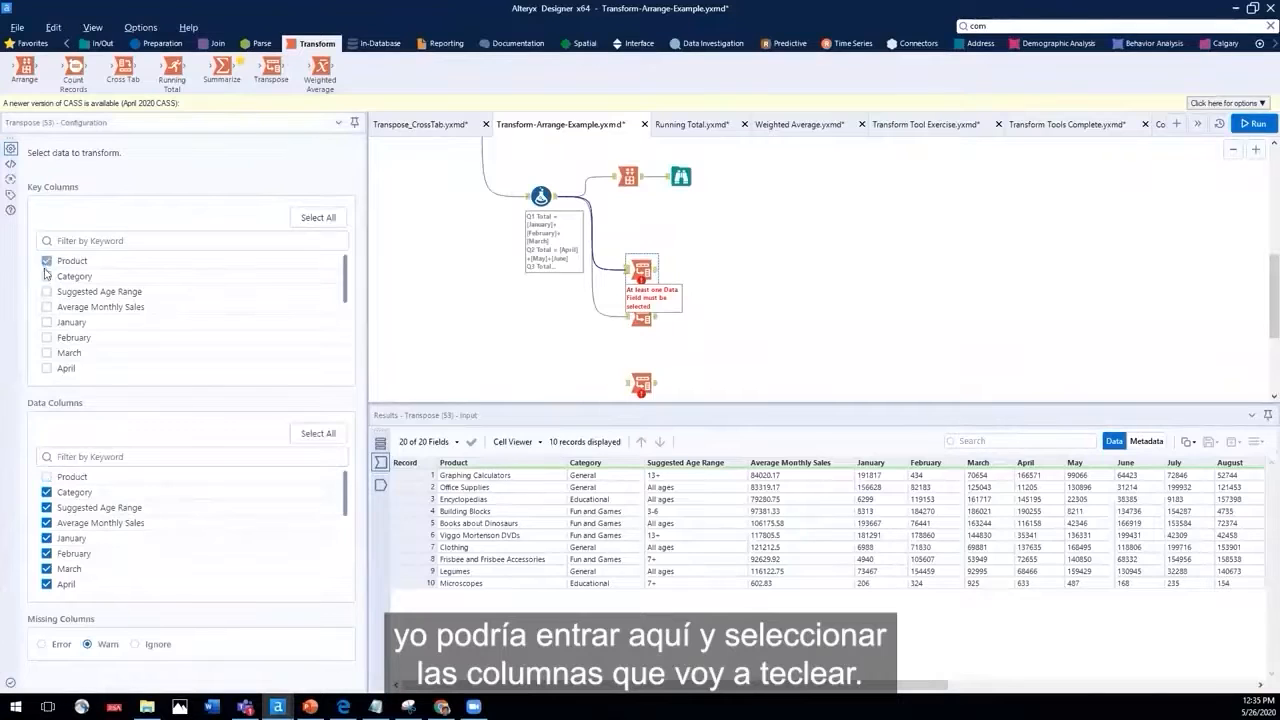
click(46, 276)
click(46, 291)
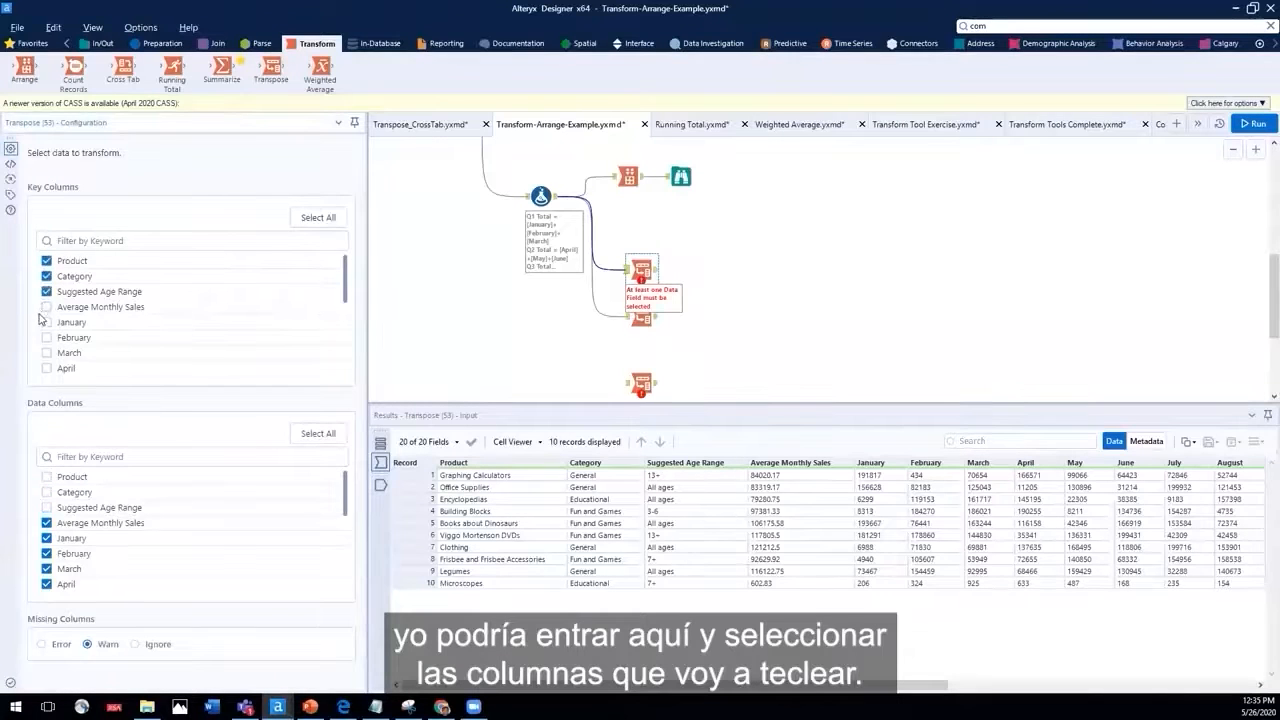
click(46, 307)
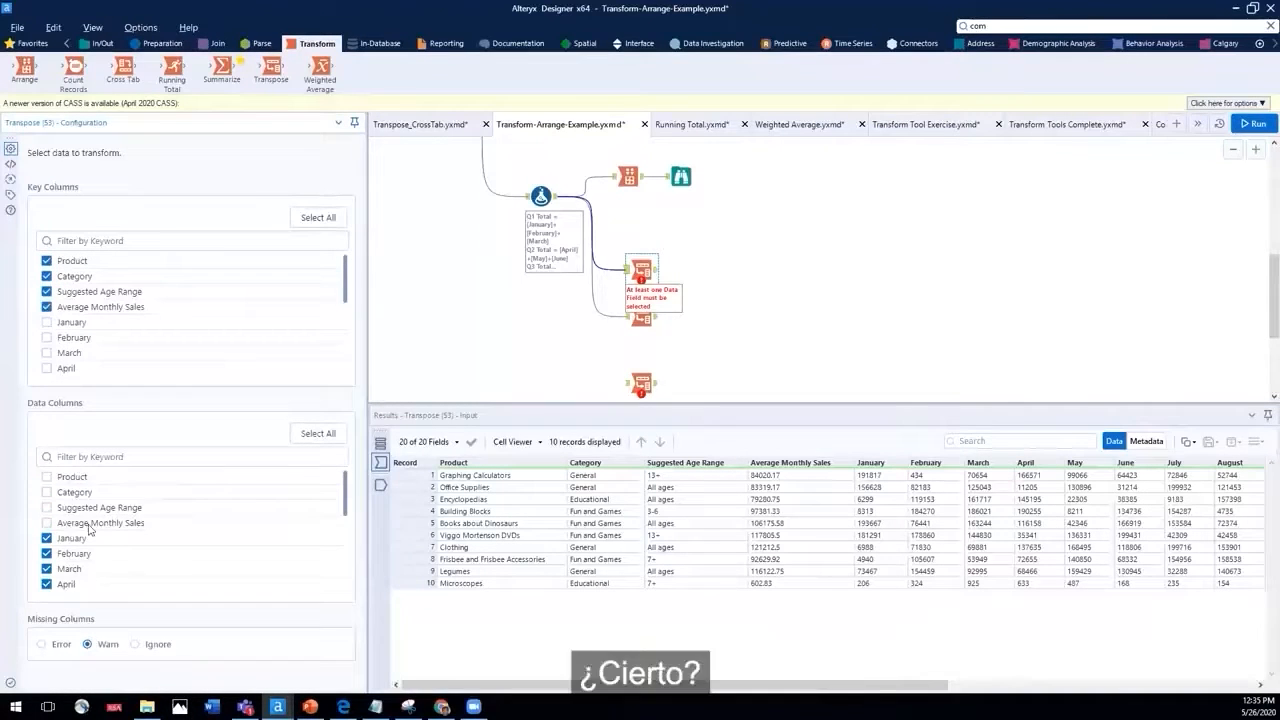
- Limit the uppermost Transpose tool's data columns to January, February and March, deselecting the other months, quarterly totals and unknown columns
scroll(88, 528, down, 3)
scroll(88, 528, up, 1)
click(46, 517)
click(46, 533)
click(46, 548)
click(46, 564)
click(46, 579)
scroll(62, 564, down, 3)
click(46, 476)
click(46, 491)
click(46, 507)
click(46, 522)
click(46, 537)
click(46, 553)
click(46, 568)
scroll(69, 574, up, 3)
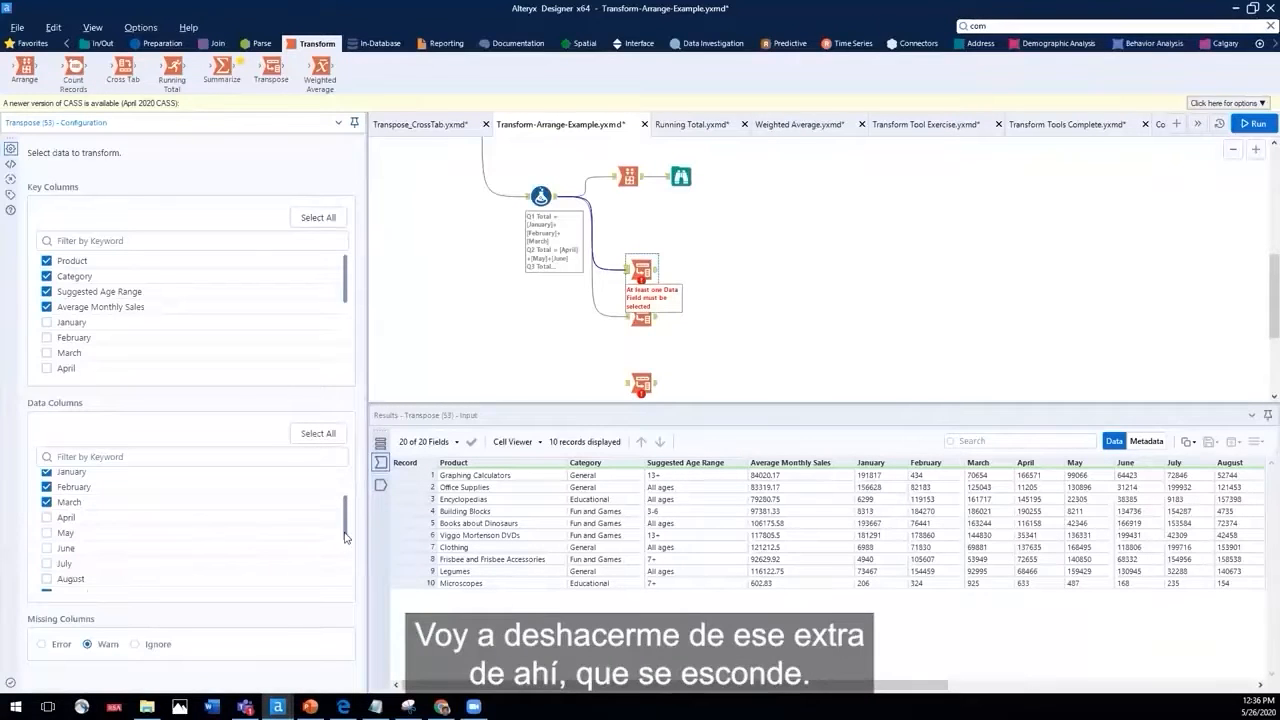
scroll(344, 537, down, 1)
click(47, 572)
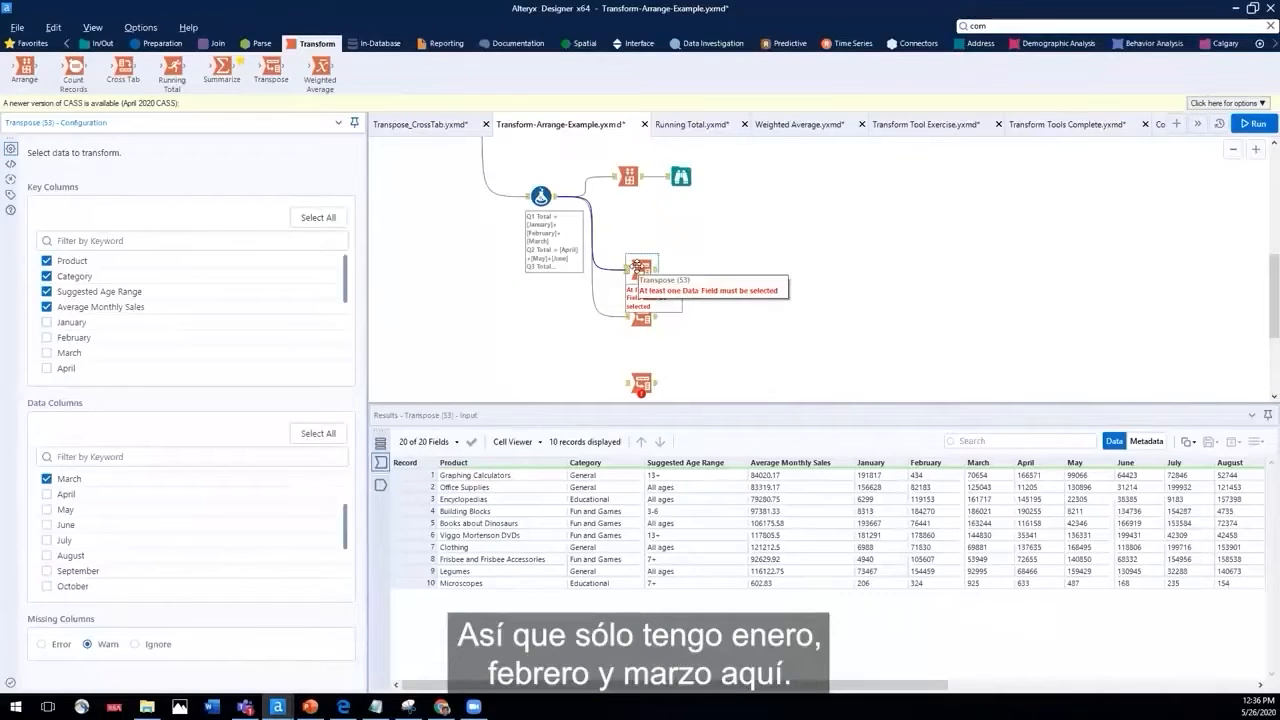
- Set the middle Transpose tool's key columns to Product, Category, Suggested Age Range and Average Monthly Sales
click(645, 317)
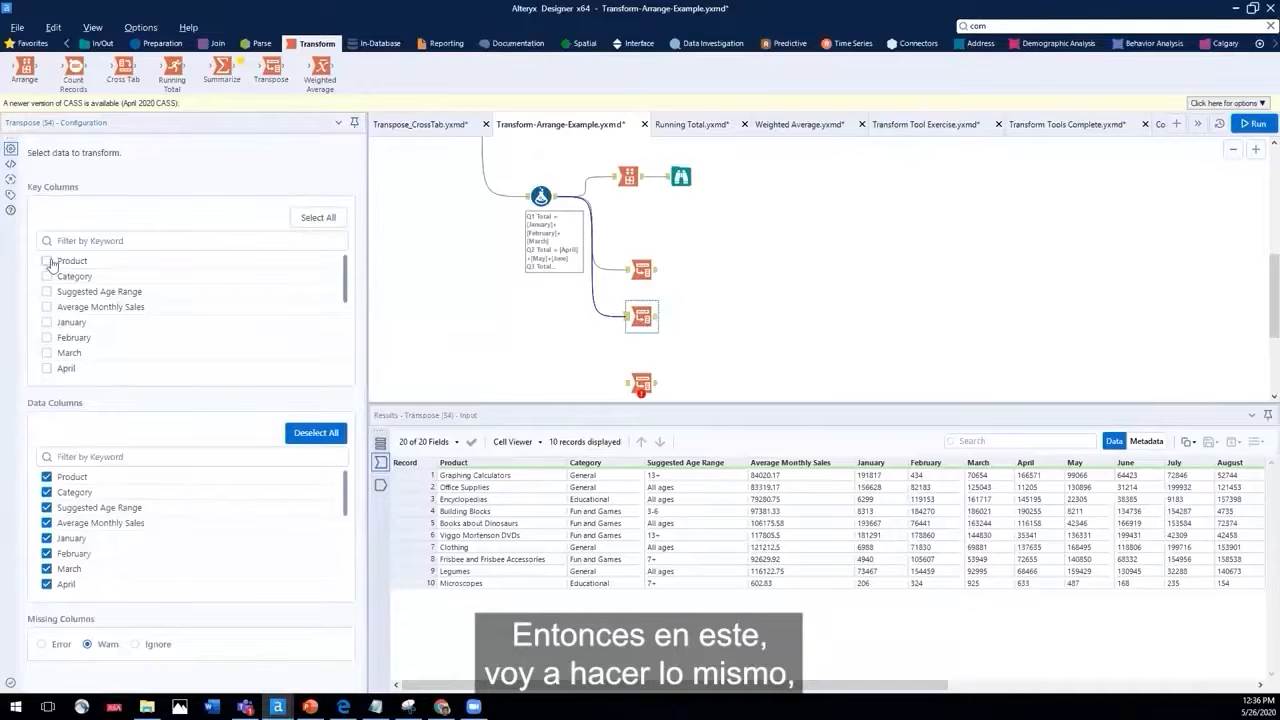
click(47, 261)
click(47, 276)
click(47, 291)
click(47, 307)
- Limit the middle Transpose tool's data columns to April, May and June, also deselecting the quarterly totals and Dynamic or Unknown Columns
scroll(57, 349, down, 2)
scroll(93, 541, down, 3)
scroll(93, 541, up, 5)
click(46, 538)
click(46, 553)
click(46, 568)
scroll(93, 550, down, 3)
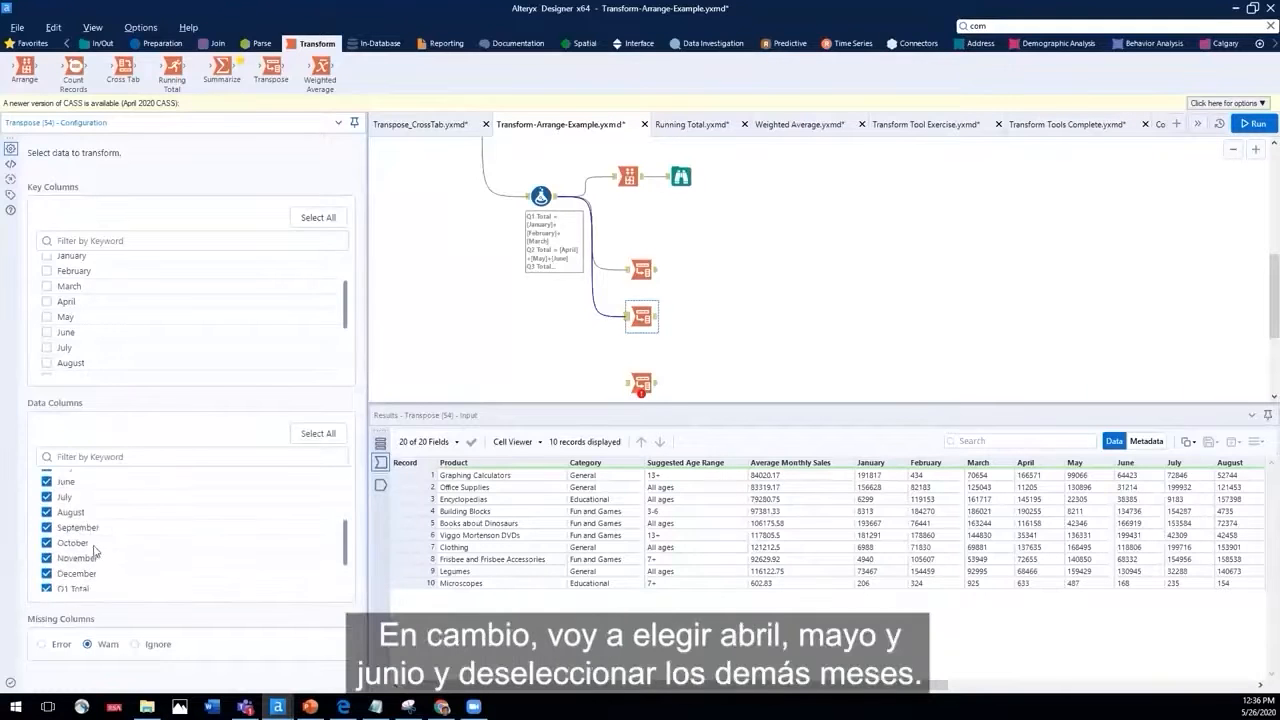
click(46, 512)
click(46, 527)
click(46, 543)
click(46, 558)
click(46, 573)
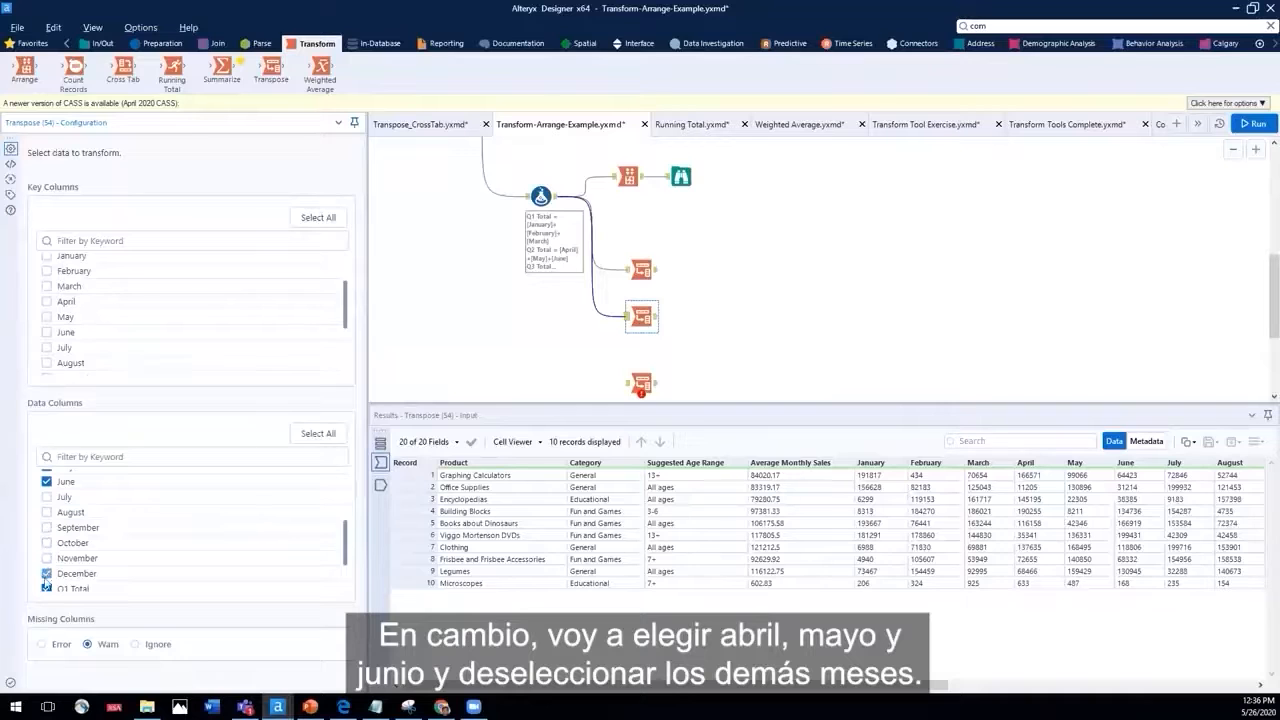
click(73, 588)
scroll(77, 562, down, 2)
click(46, 537)
click(46, 552)
click(46, 568)
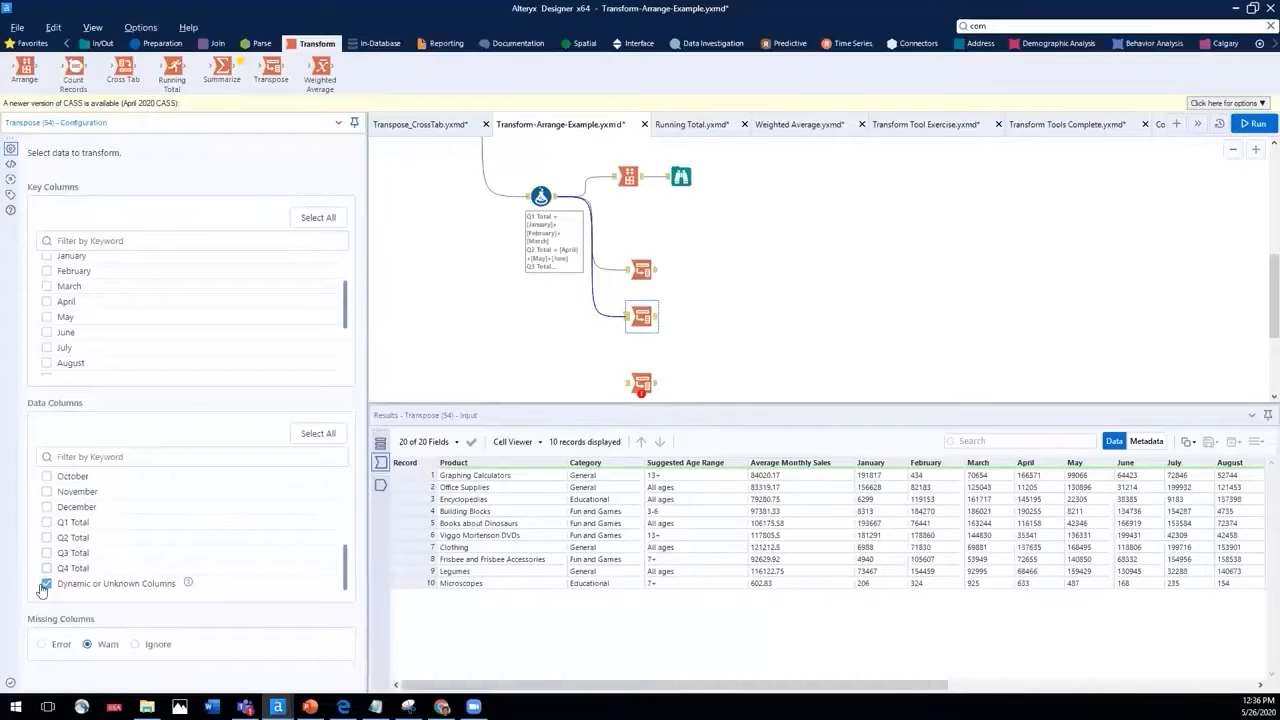
click(45, 584)
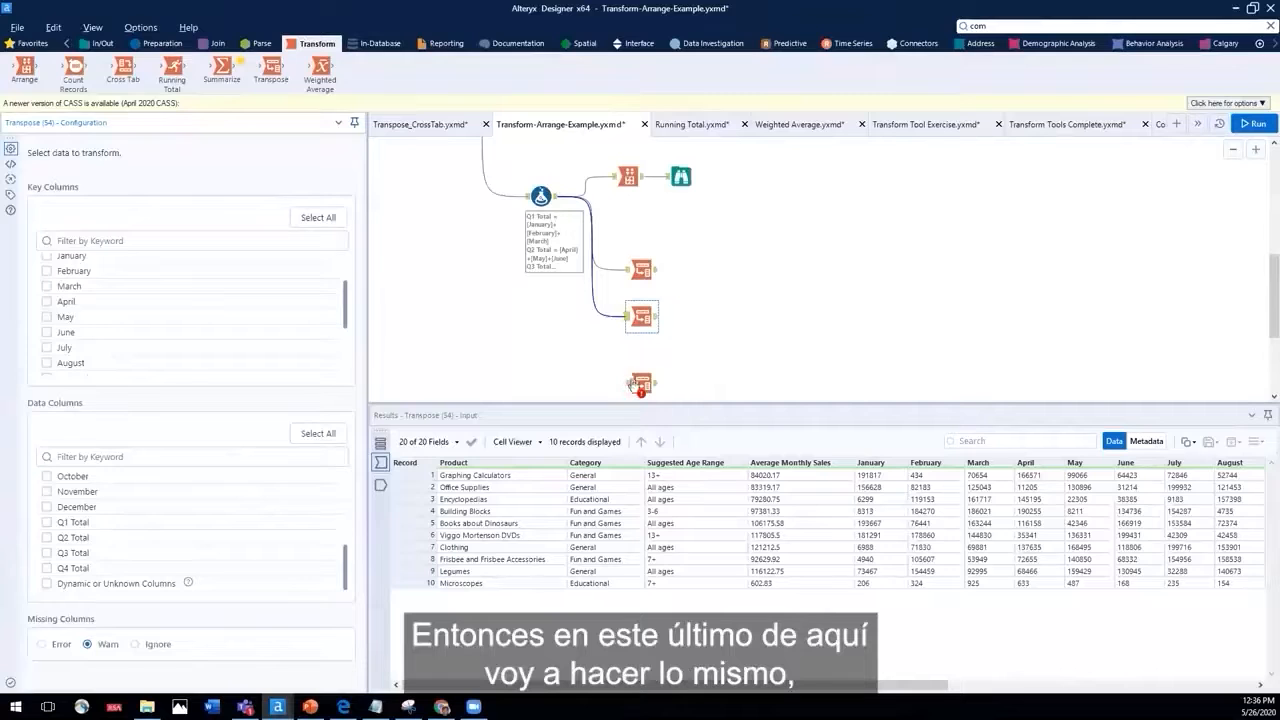
- Connect the lowest Transpose tool to the Formula tool and use Product, Category, Suggested Age Range and Average Monthly Sales as key columns
drag(557, 197, 628, 390)
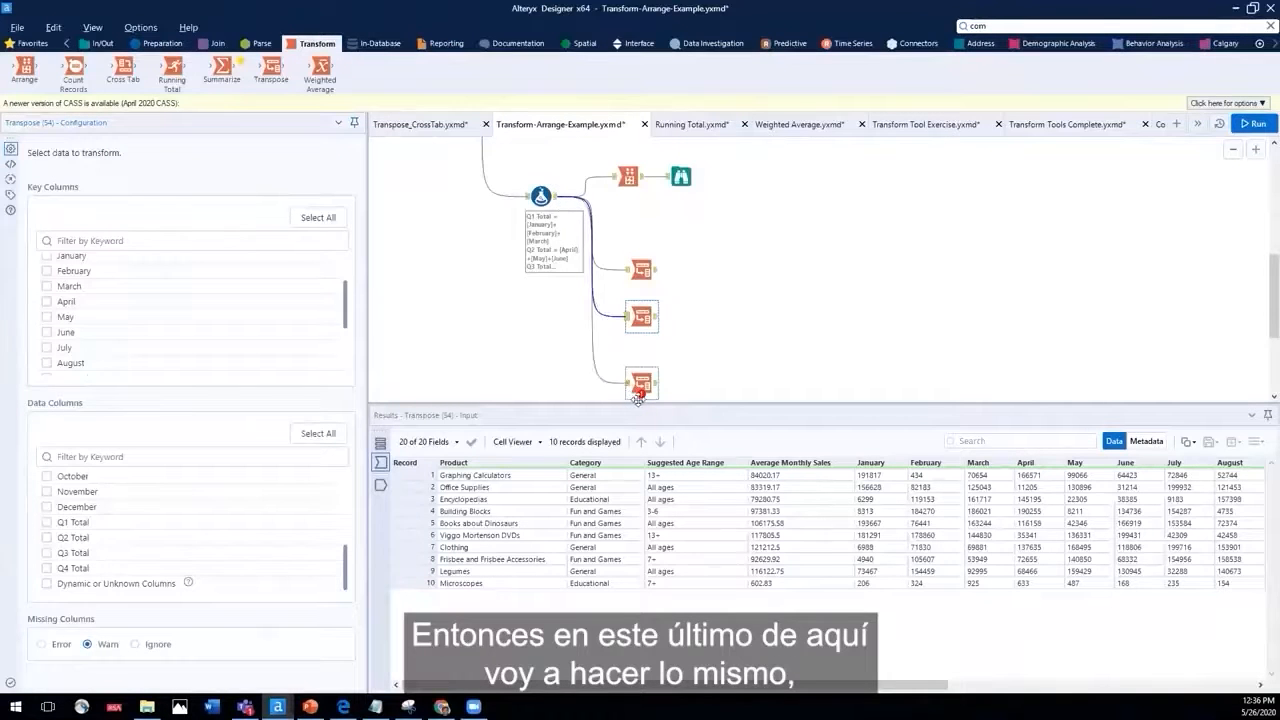
click(638, 388)
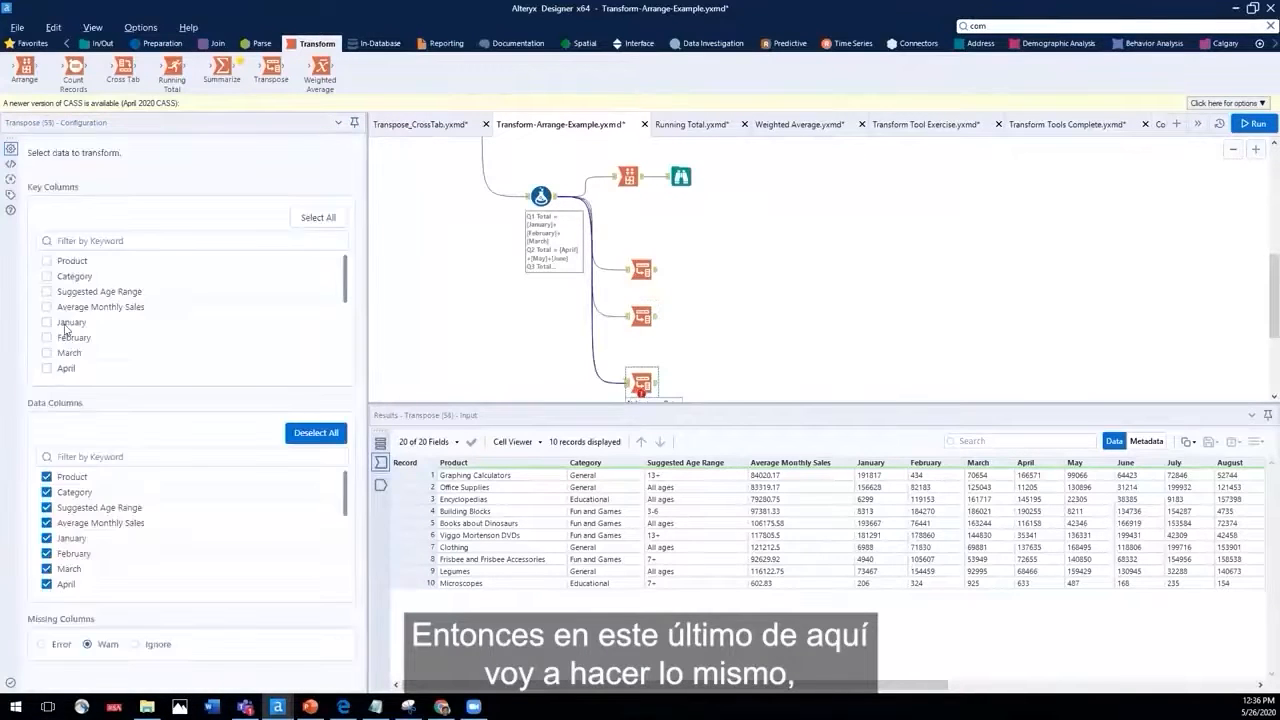
click(46, 260)
click(46, 276)
click(46, 291)
click(46, 307)
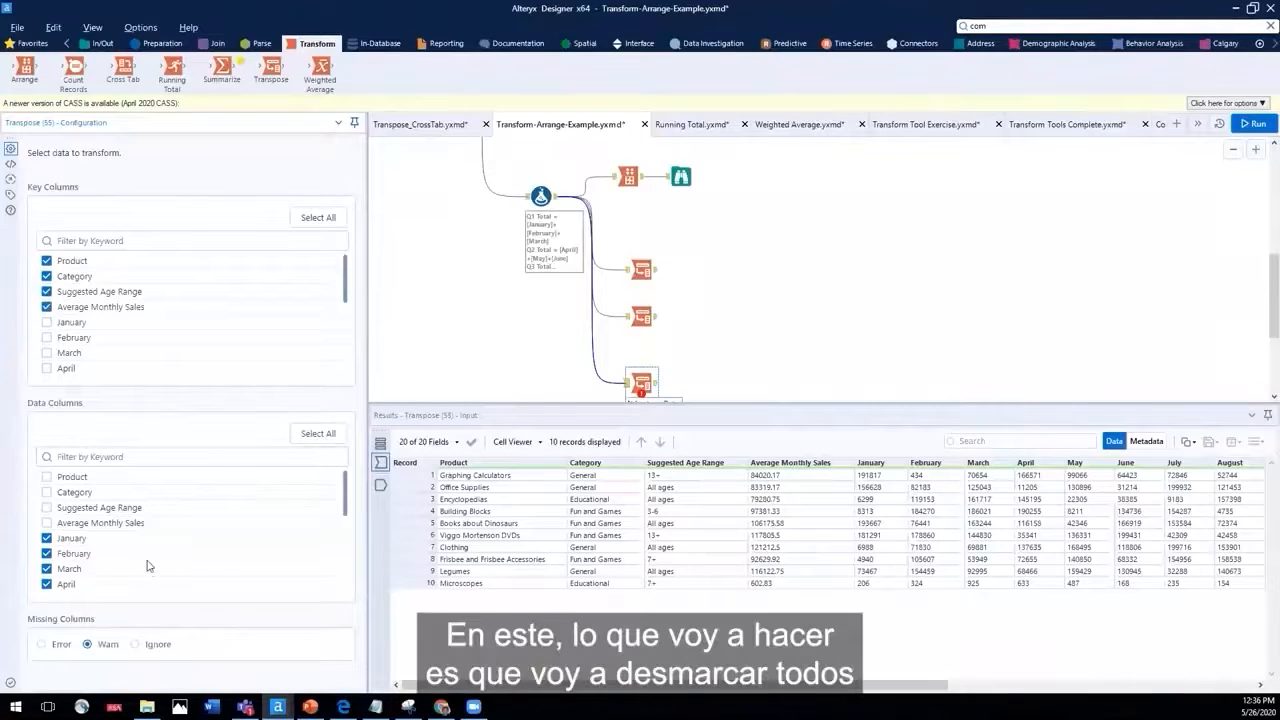
- Deselect all months, Q3 Total and Q4 Total from the lowest Transpose tool's data columns, keeping Q1 Total and Q2 Total
scroll(135, 556, down, 2)
scroll(63, 504, up, 2)
click(46, 538)
click(46, 553)
click(46, 584)
scroll(46, 560, down, 4)
click(46, 476)
click(46, 492)
click(46, 507)
click(46, 532)
click(46, 548)
click(46, 563)
click(46, 579)
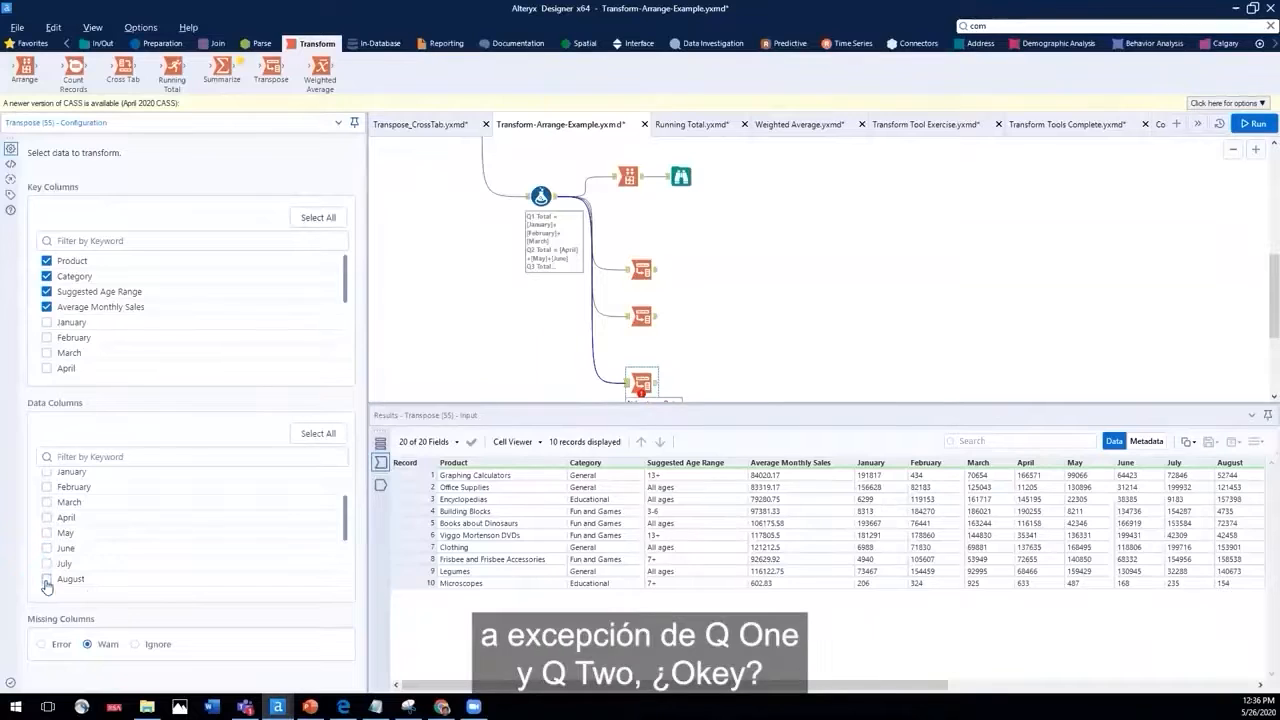
scroll(50, 570, down, 2)
scroll(66, 541, down, 2)
click(46, 552)
click(46, 567)
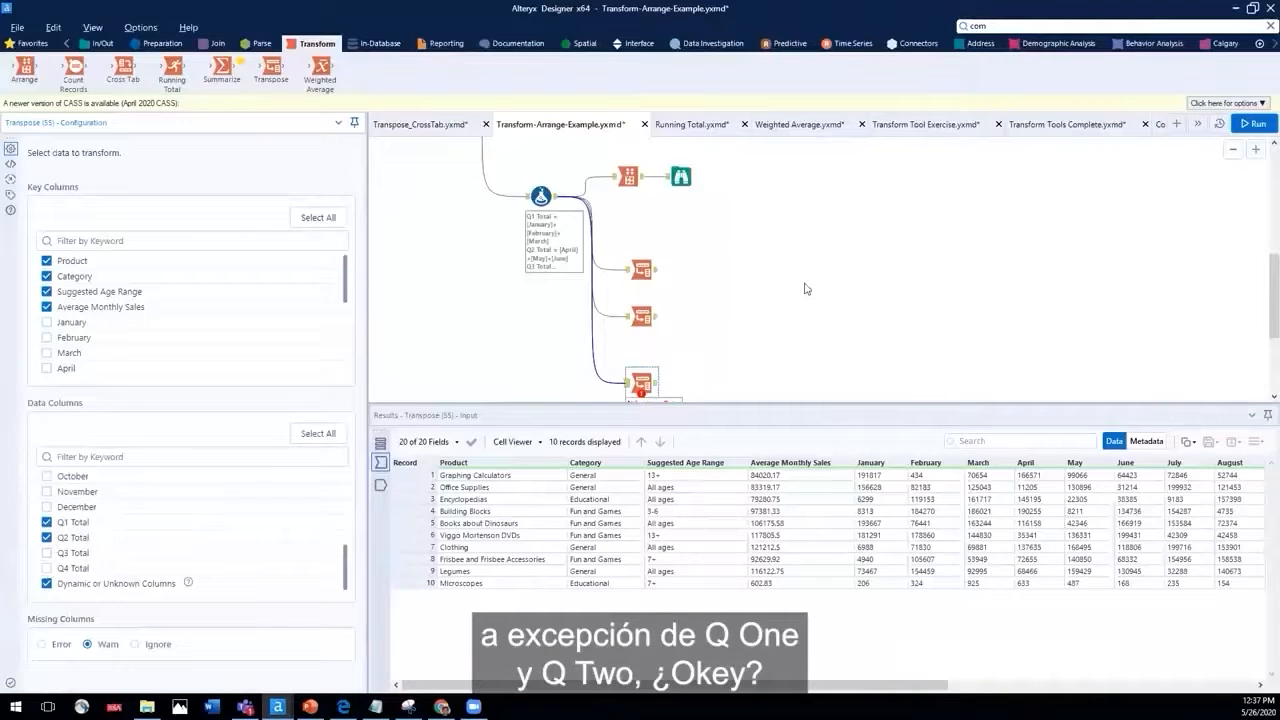
- Run the workflow and examine the Name and Value columns in the output of each of the three Transpose tools
click(1253, 123)
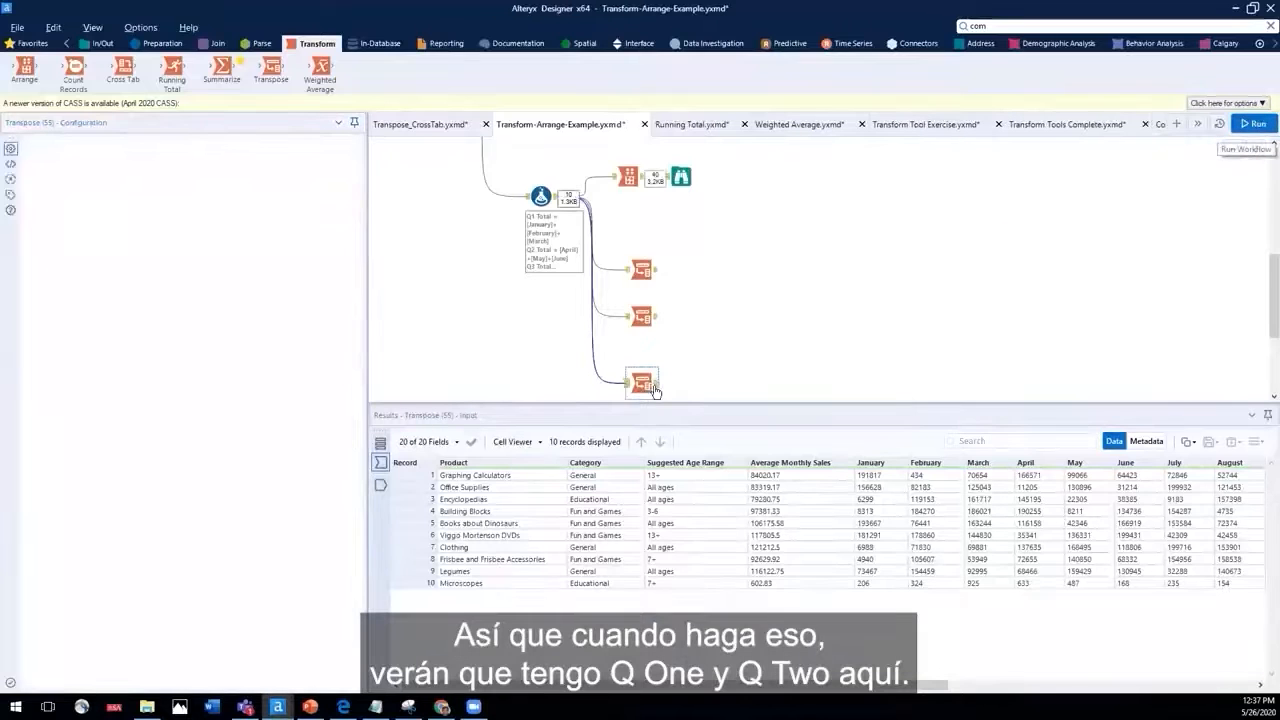
click(655, 388)
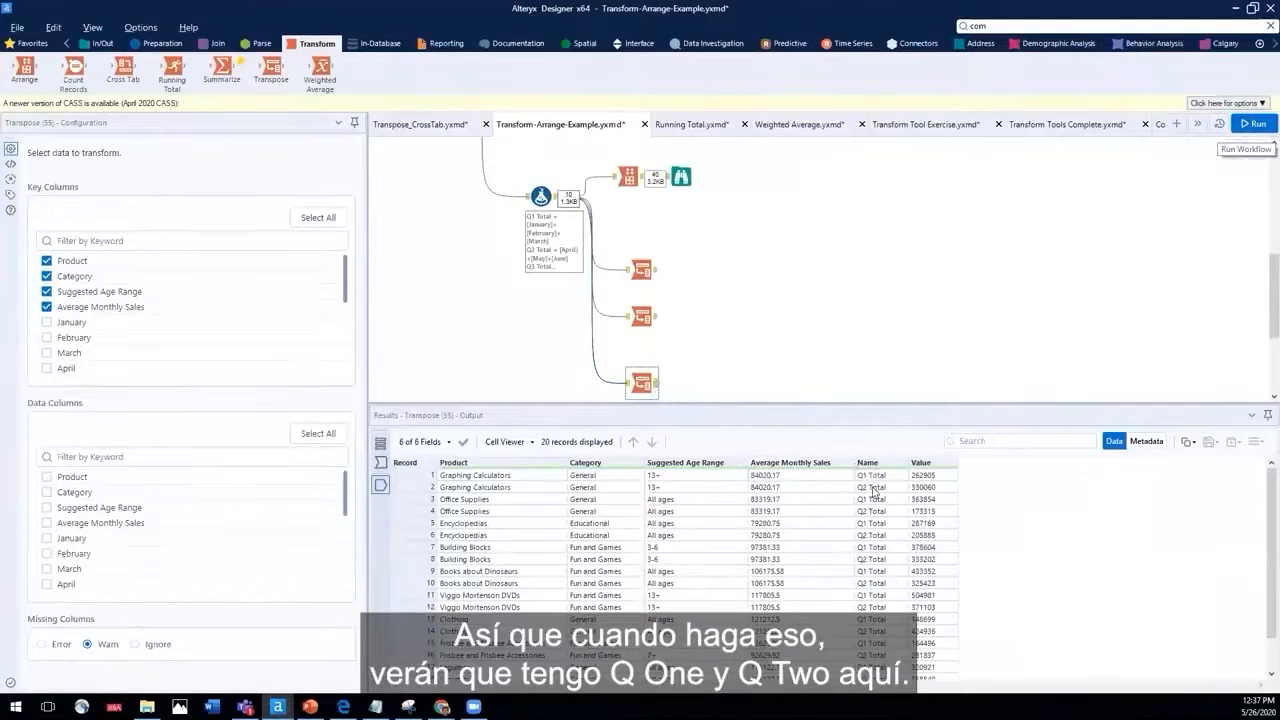
click(655, 274)
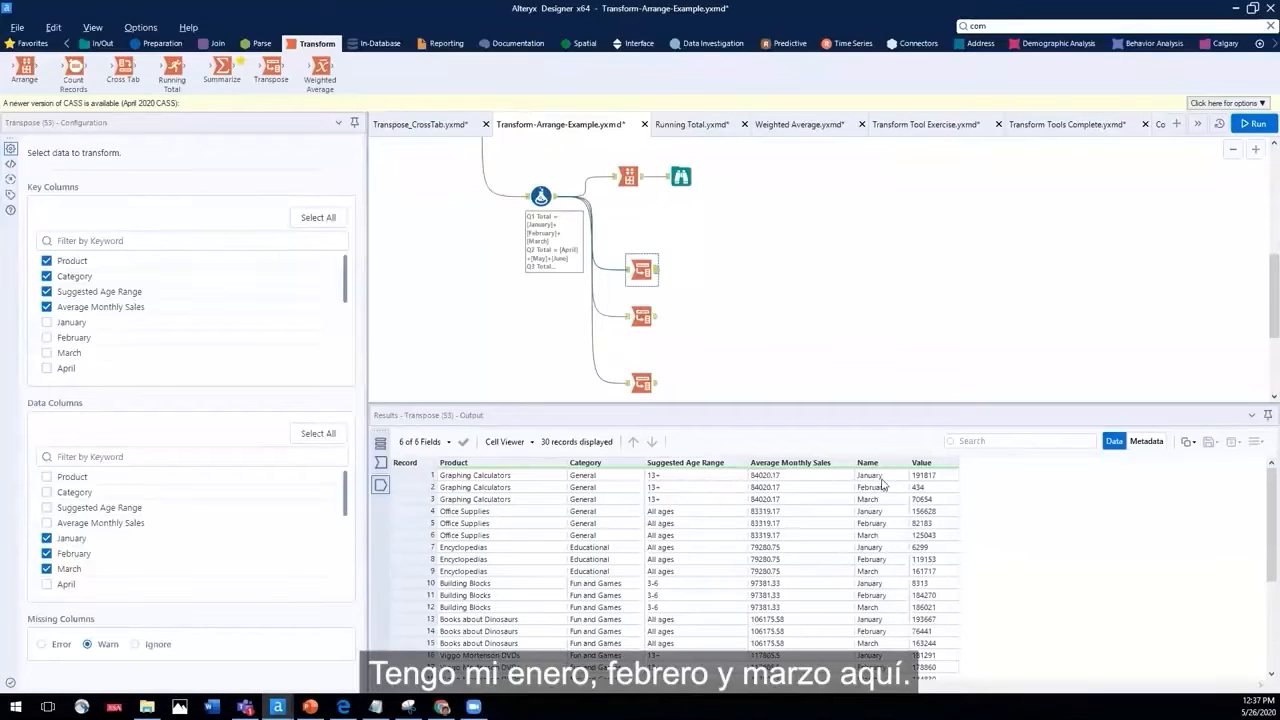
click(655, 316)
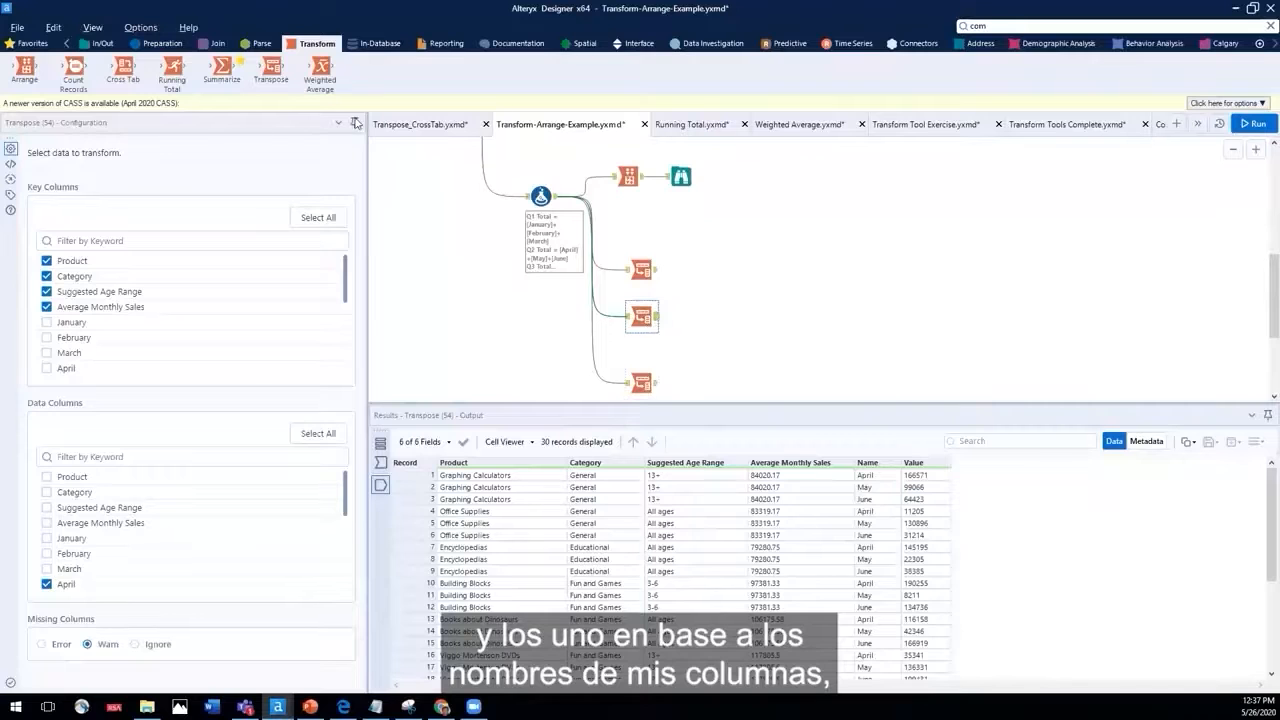
- Add a Join Multiple tool beside the Transpose tools and connect all three Transpose outputs to it
click(216, 43)
drag(221, 67, 752, 318)
drag(658, 270, 738, 318)
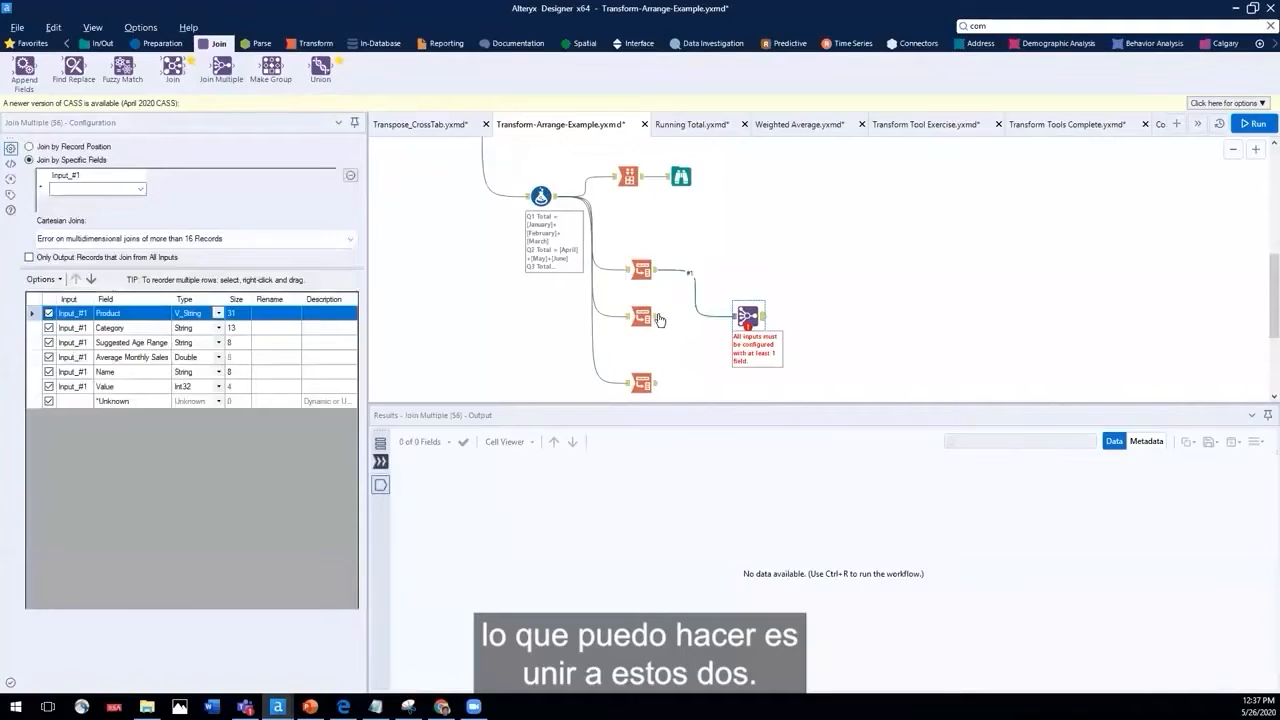
drag(653, 316, 737, 318)
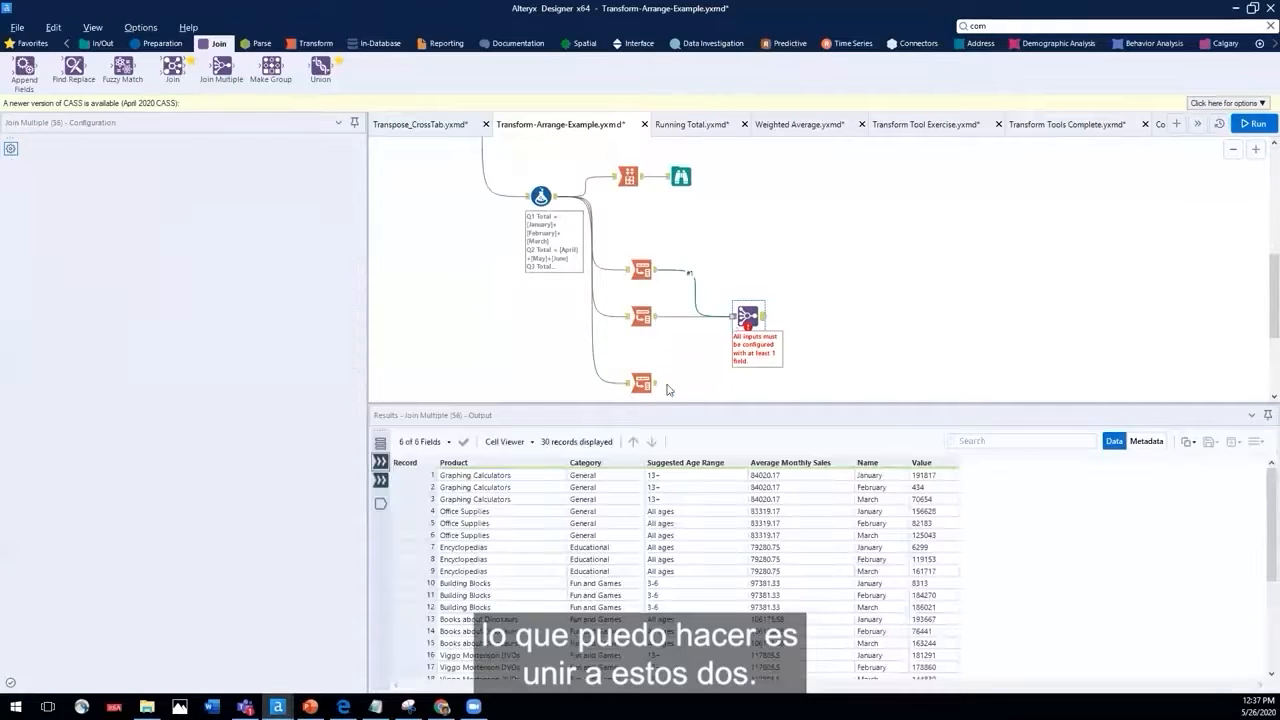
drag(655, 385, 740, 319)
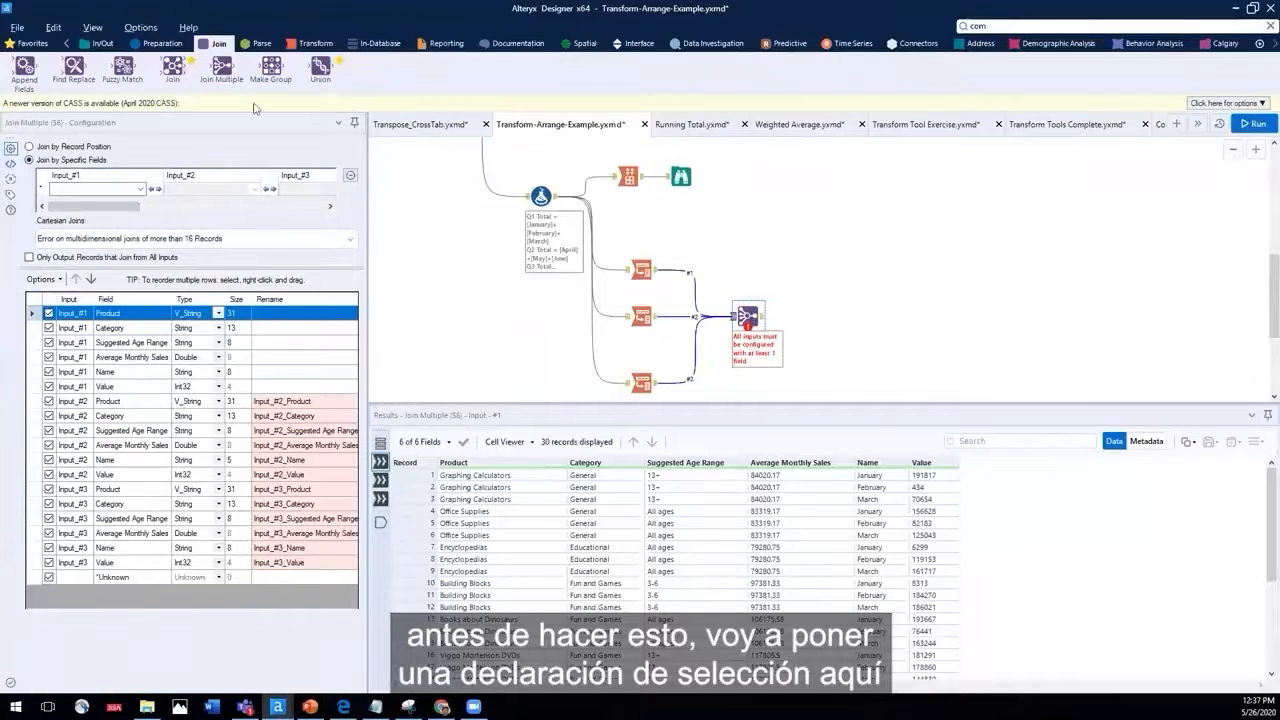
- Insert a Select tool between each Transpose tool and the Join Multiple tool, and open the configuration of the January–March branch's Select
click(158, 44)
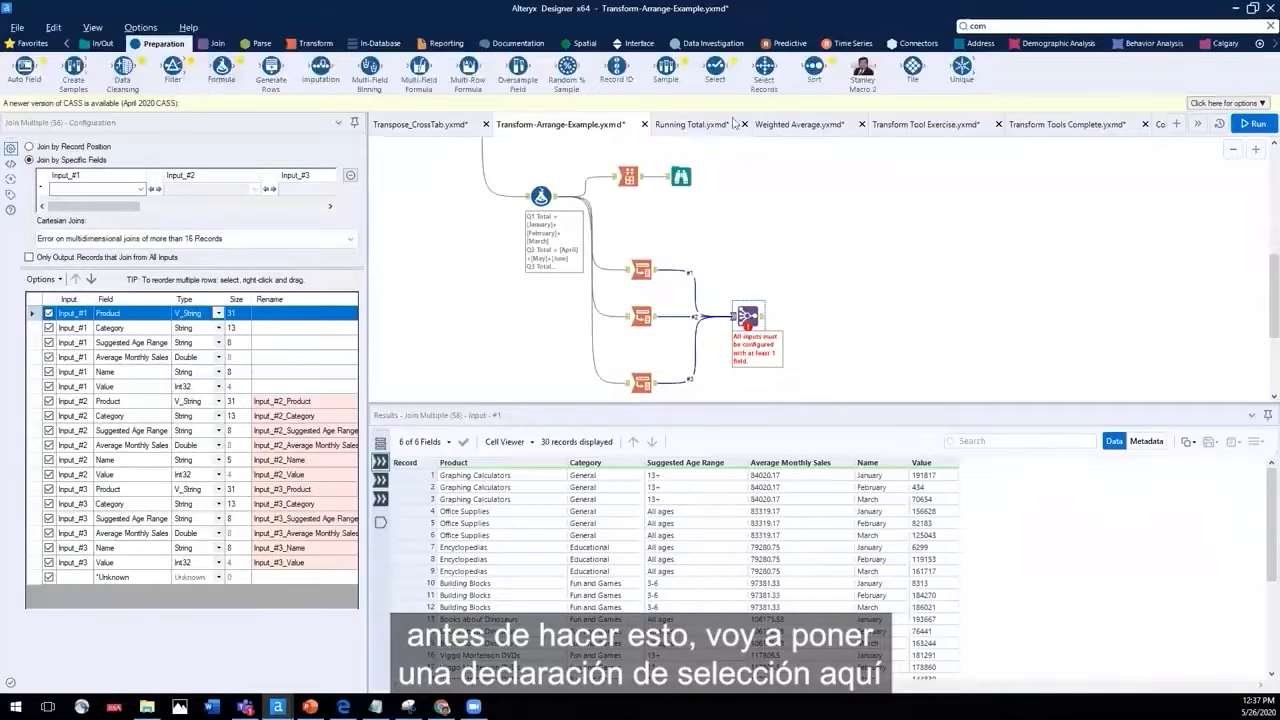
drag(712, 67, 687, 272)
drag(714, 67, 687, 311)
drag(714, 67, 694, 389)
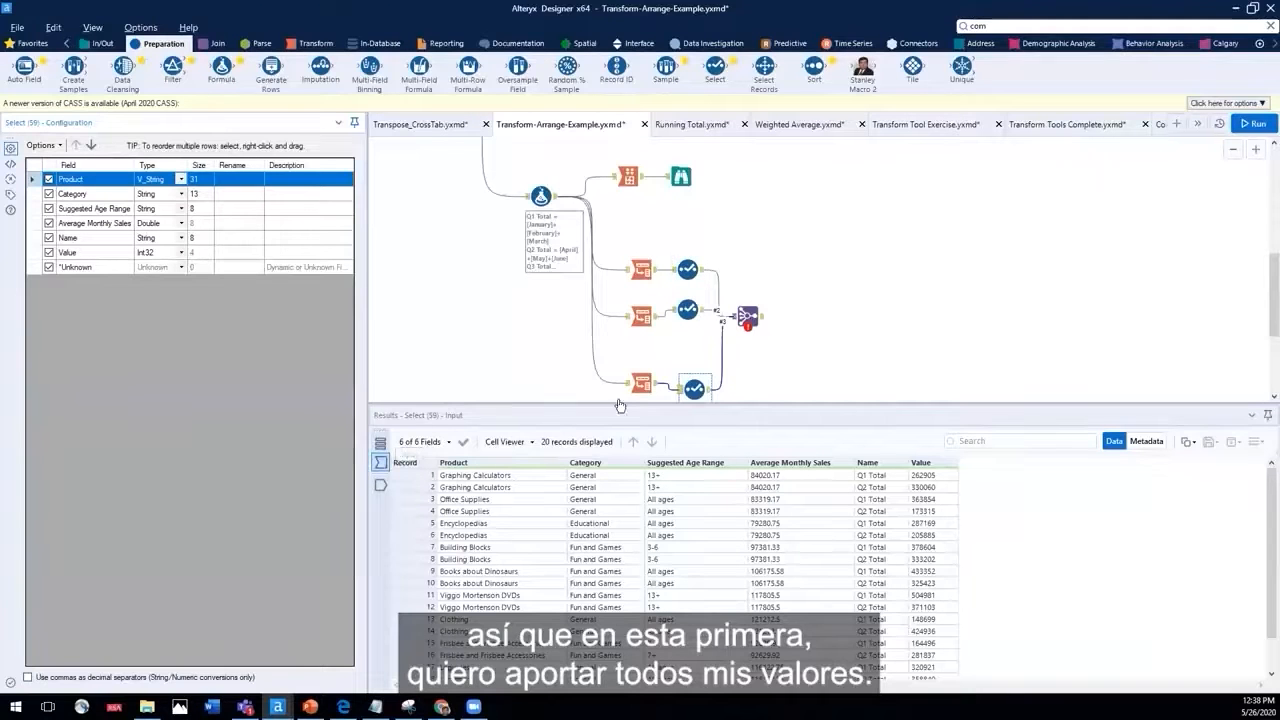
click(687, 272)
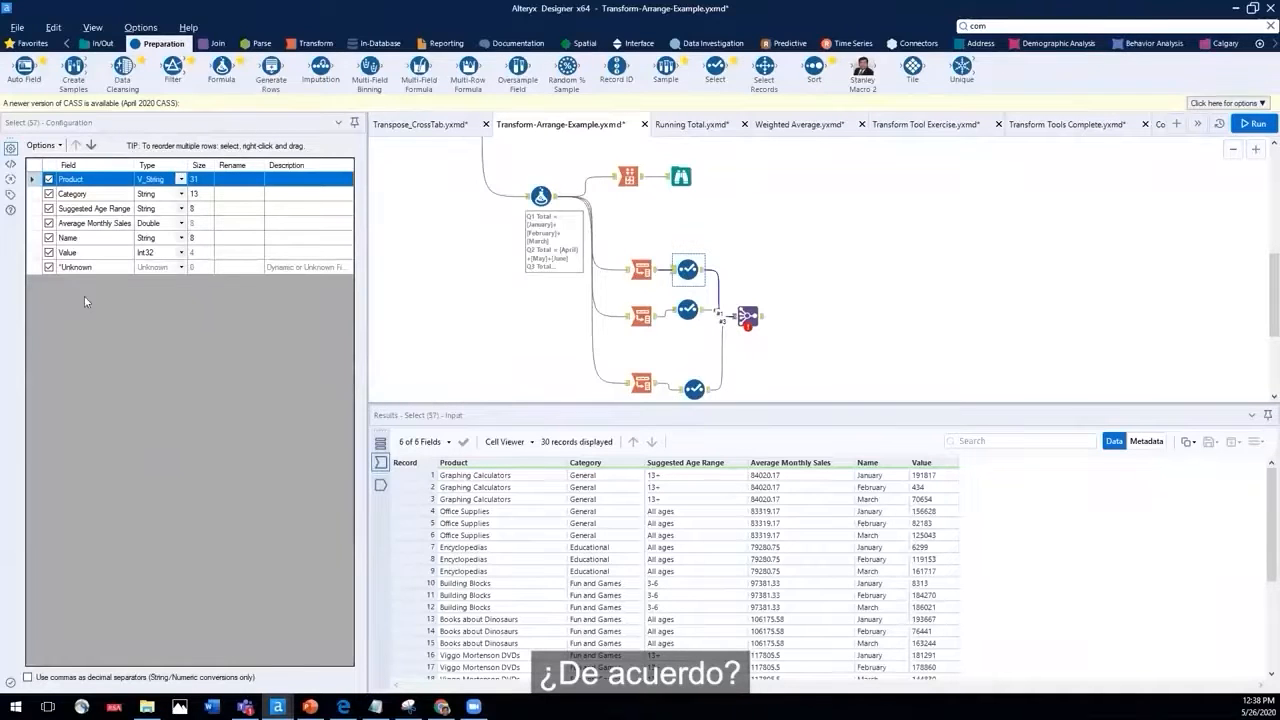
- Exclude the *Unknown field in the January–March branch's Select and open the configuration of the April–June branch's Select
click(48, 267)
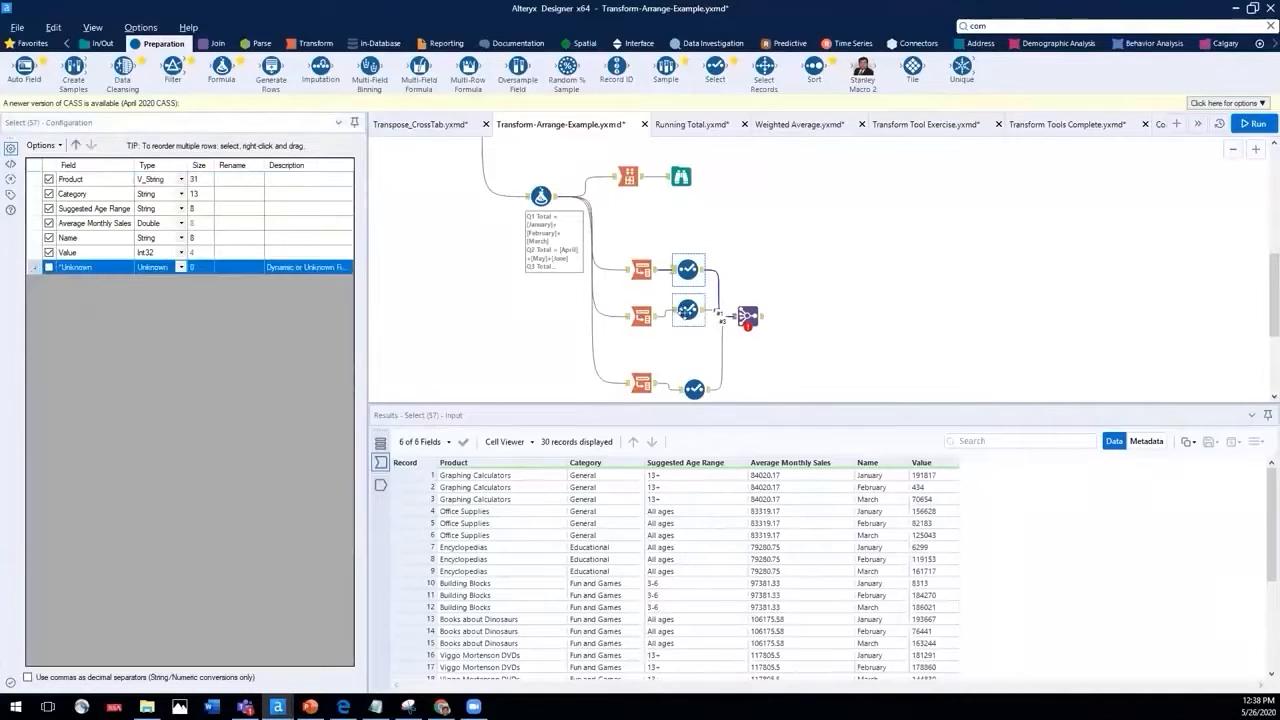
click(686, 310)
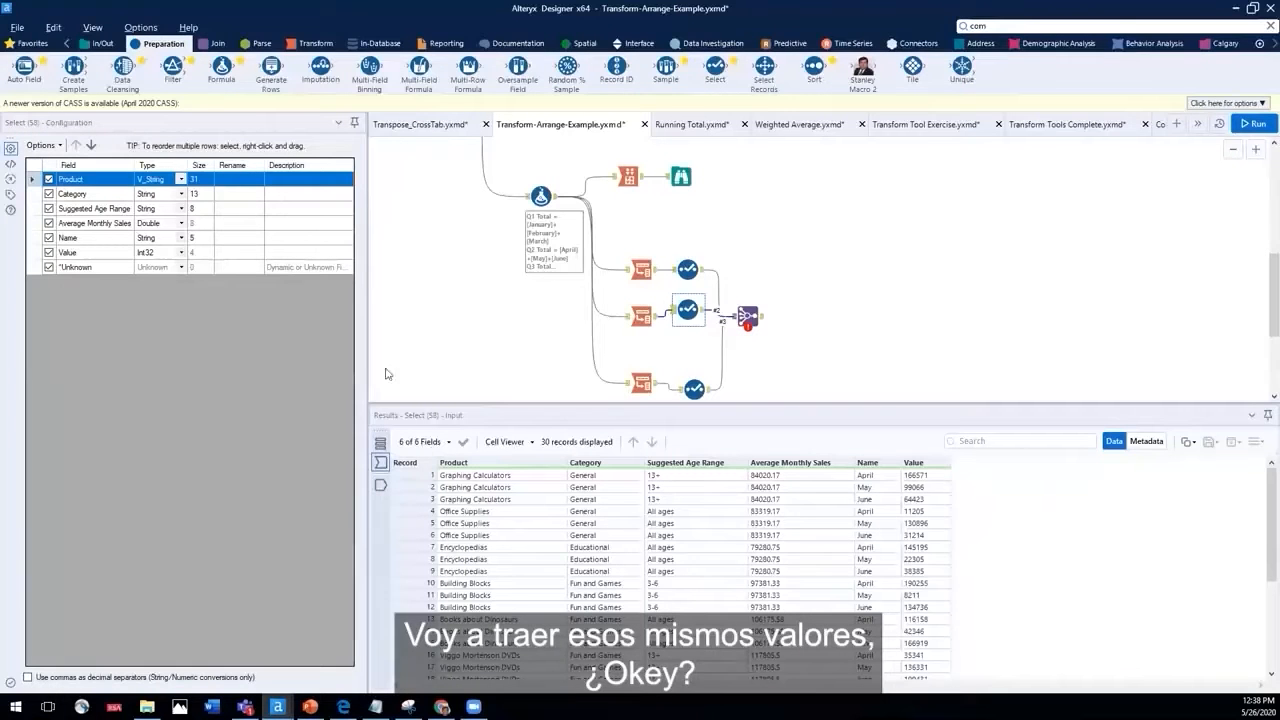
scroll(527, 348, down, 1)
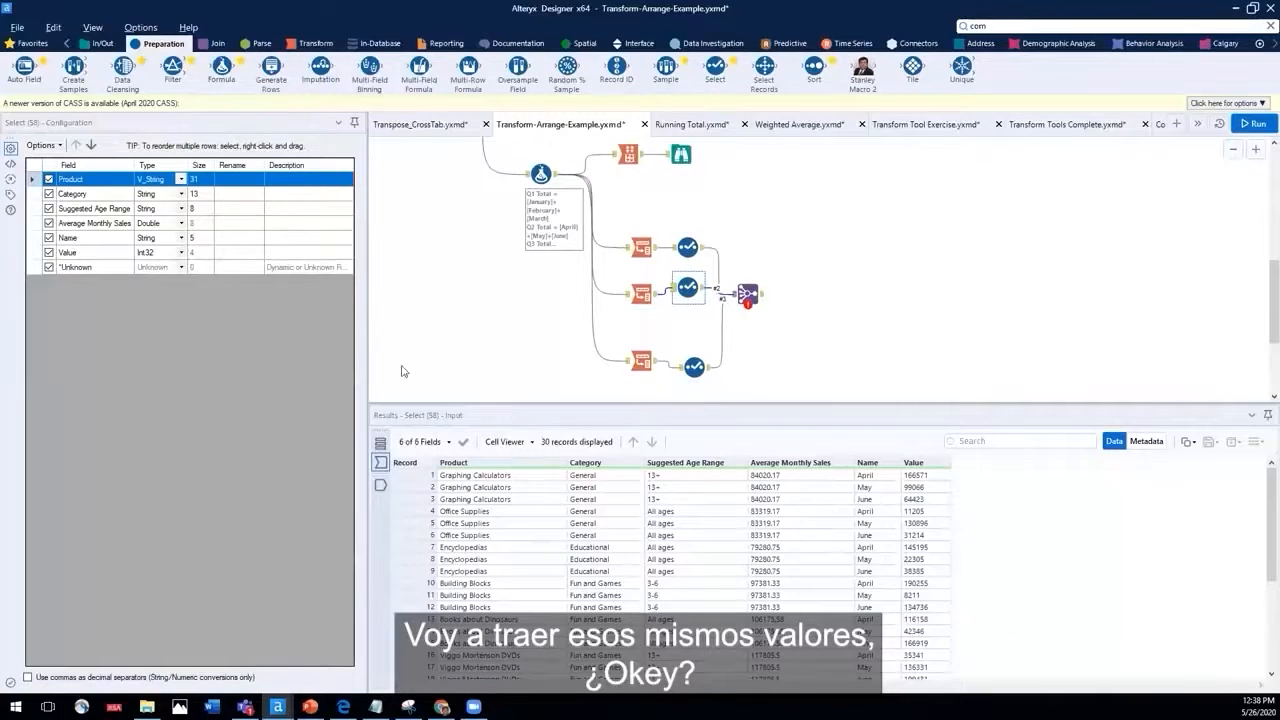
- In the quarterly totals branch's Select, rename the Name field to "Quarterly Sales" and the Value field to "Values"
click(694, 366)
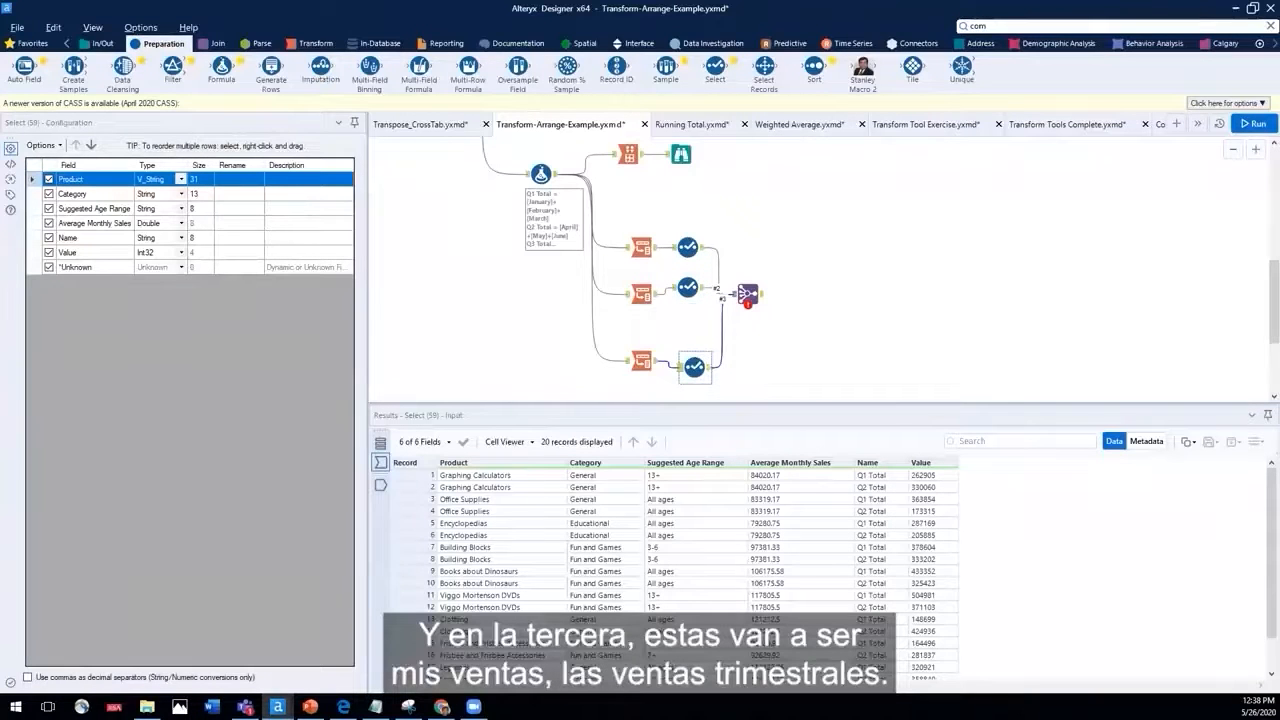
click(237, 242)
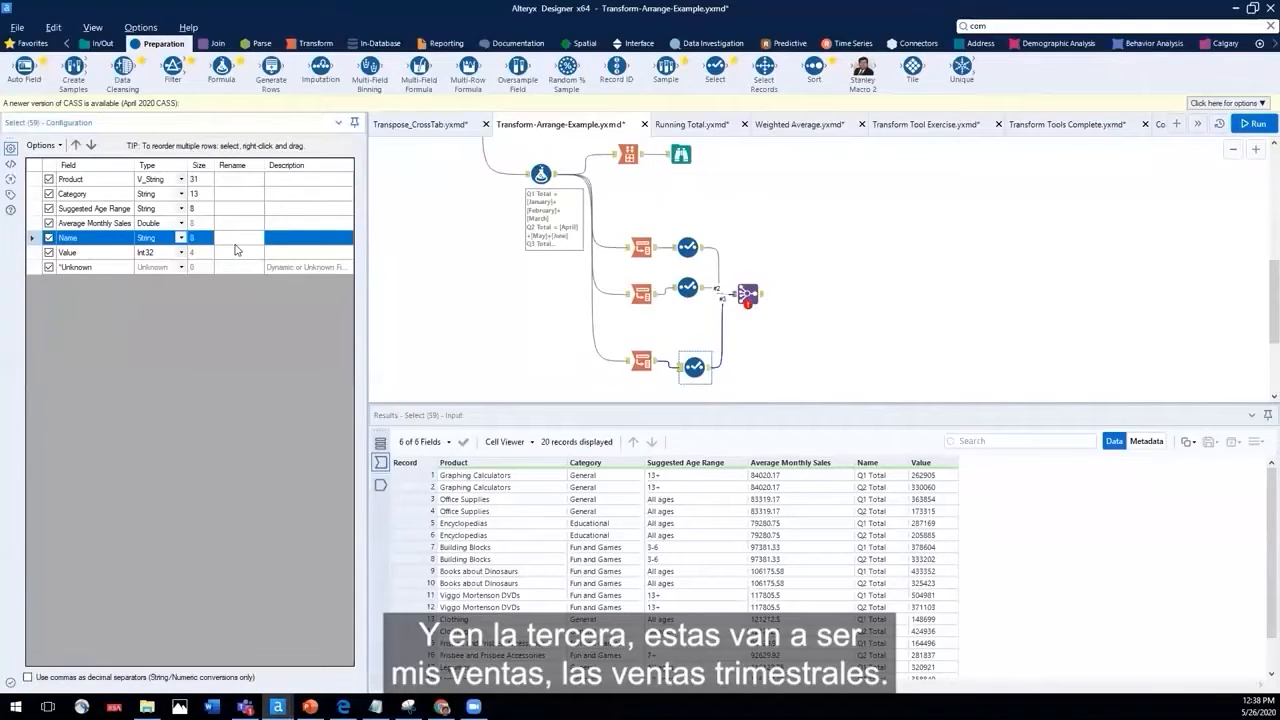
text(Quarterly Sales)
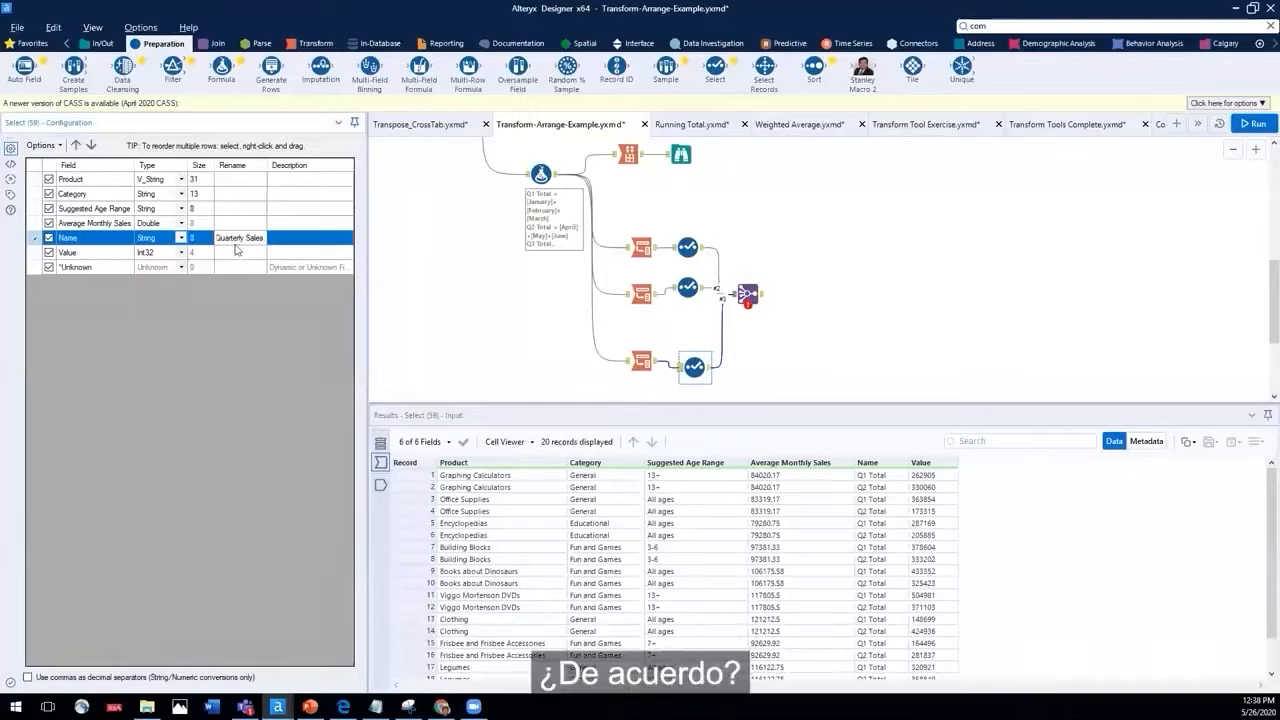
click(233, 252)
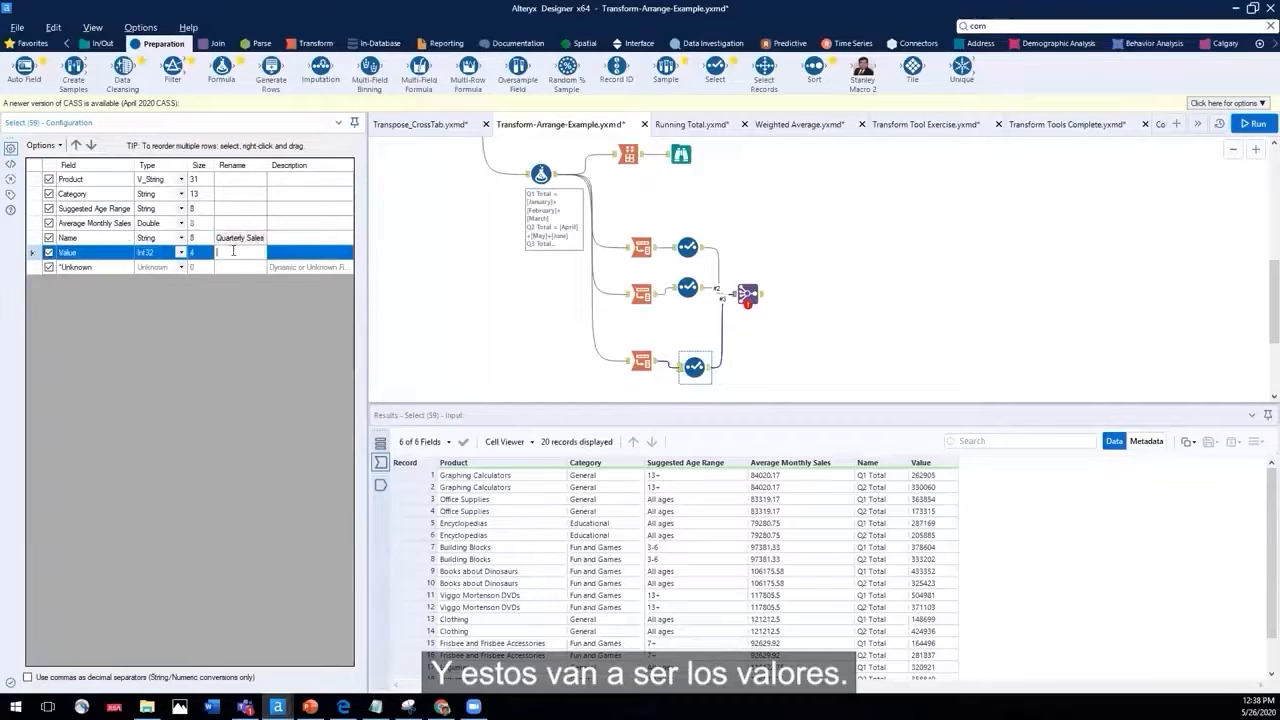
text(Values)
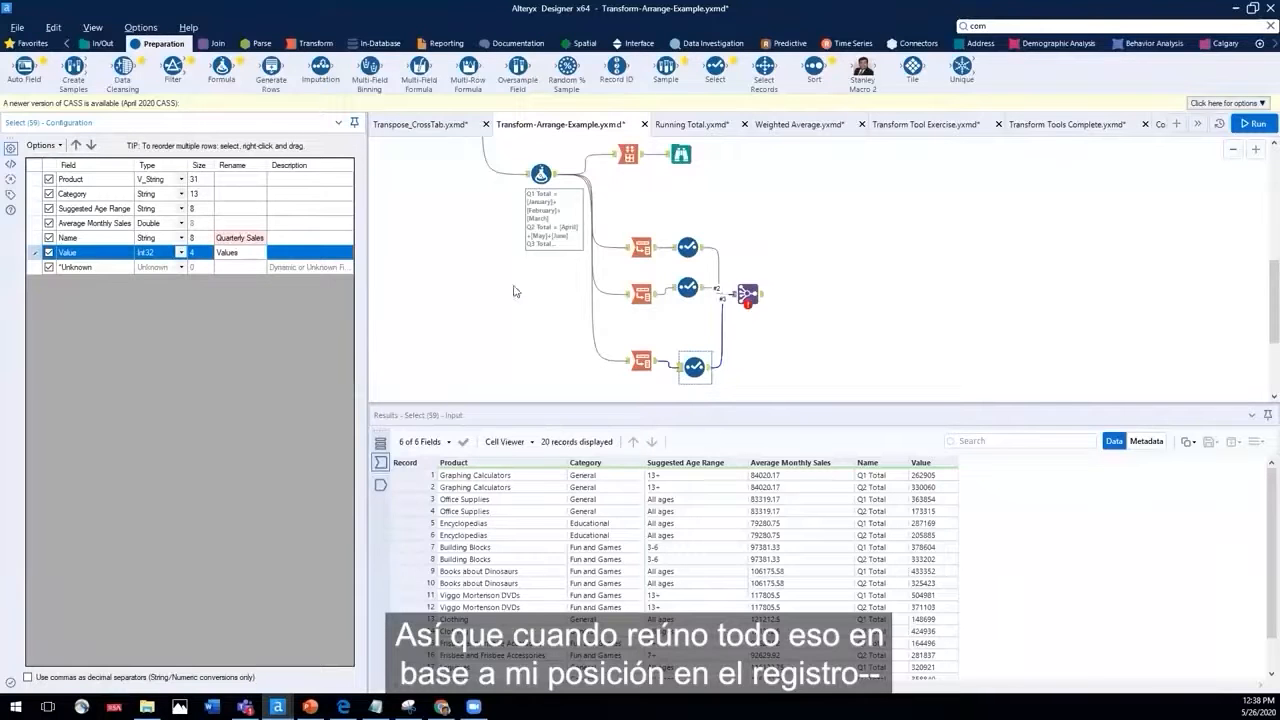
- Set Join Multiple to join by record position and exclude Input_#2's Product, Category, Suggested Age Range and Average Monthly Sales
click(746, 294)
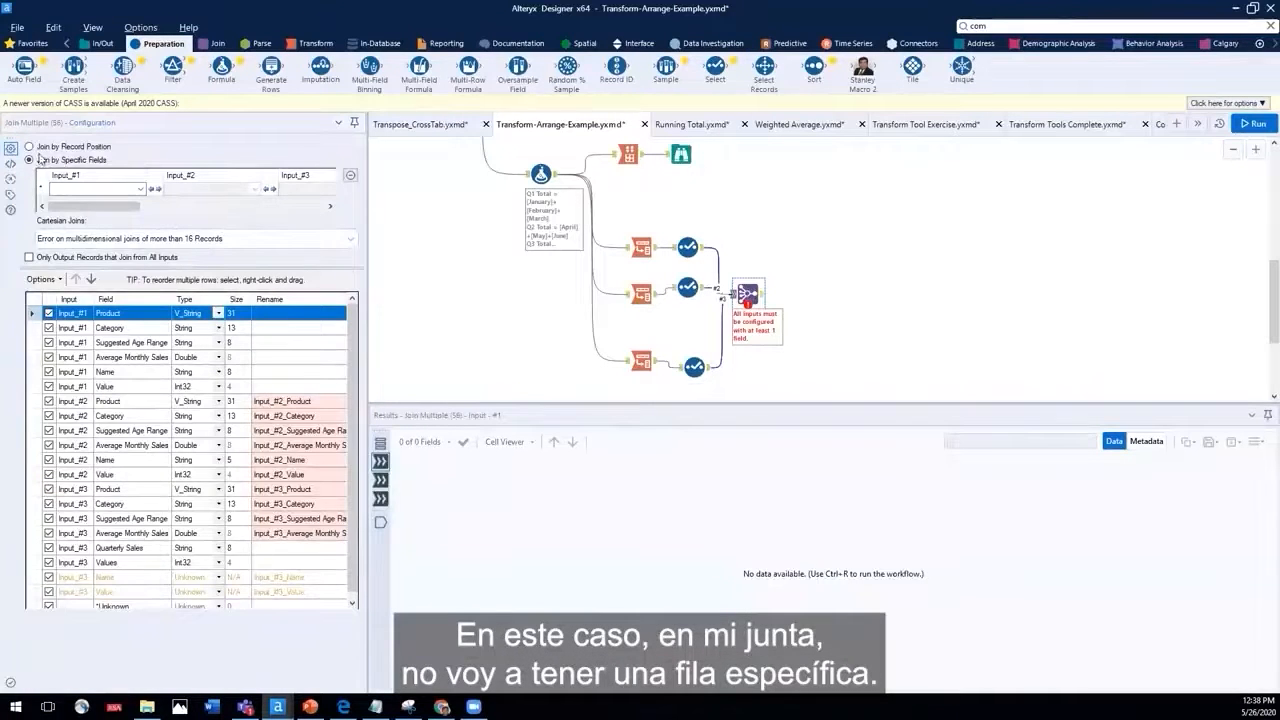
click(44, 146)
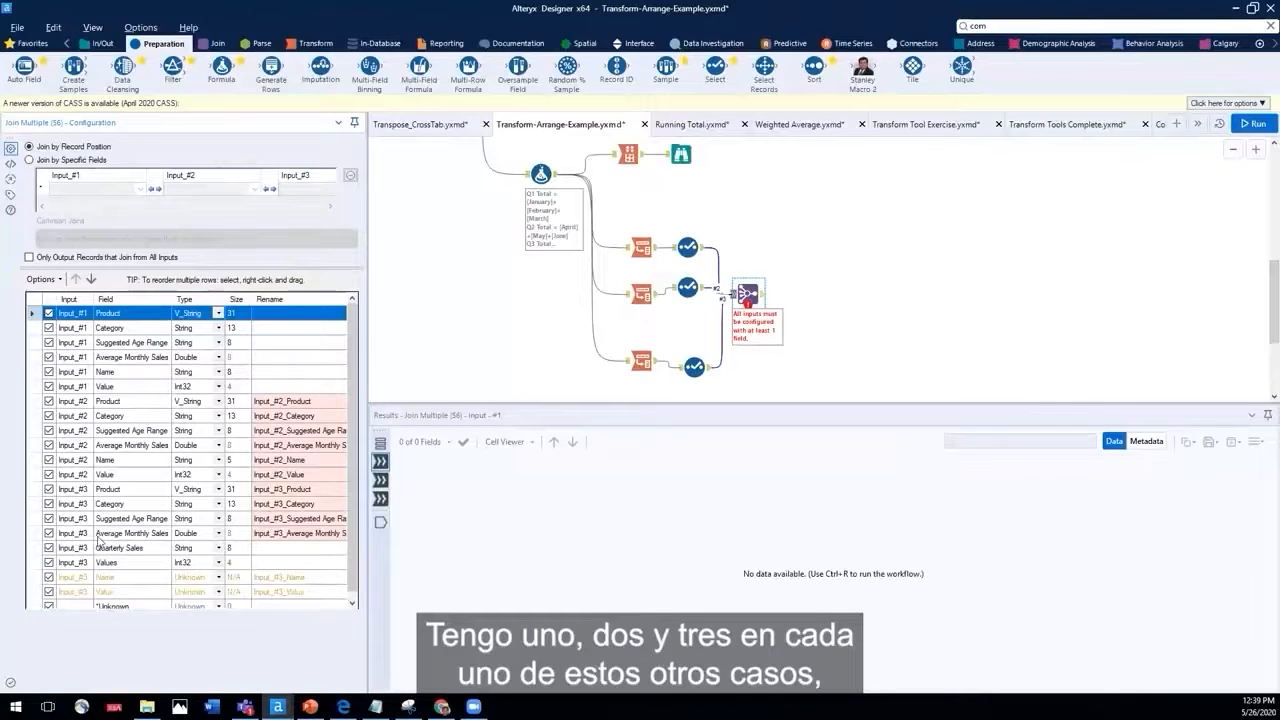
scroll(99, 541, down, 1)
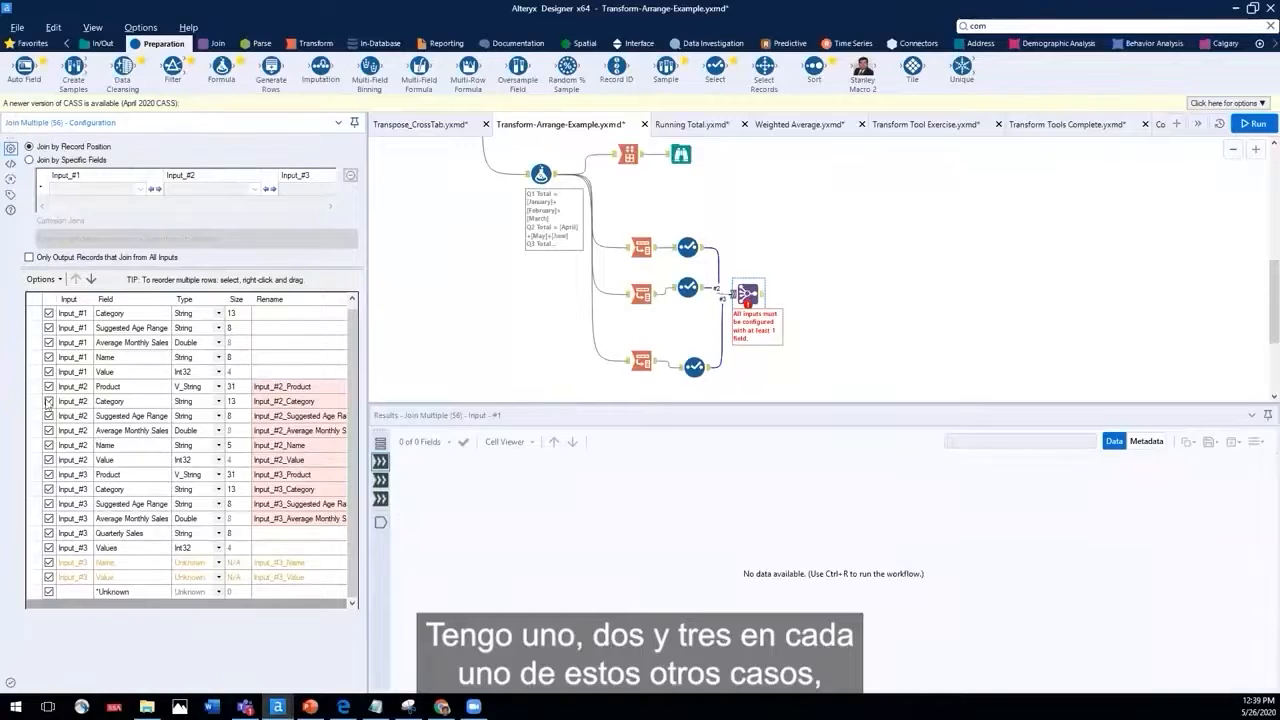
scroll(84, 376, up, 1)
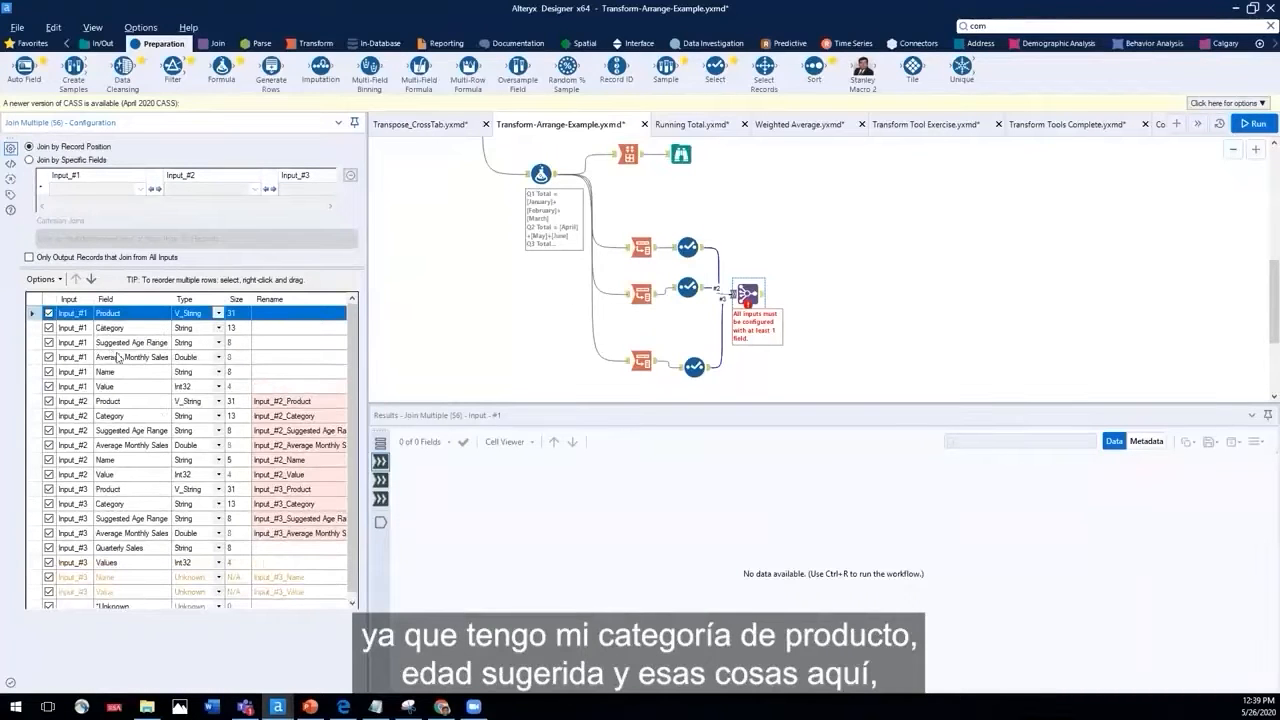
click(48, 401)
click(48, 416)
click(48, 430)
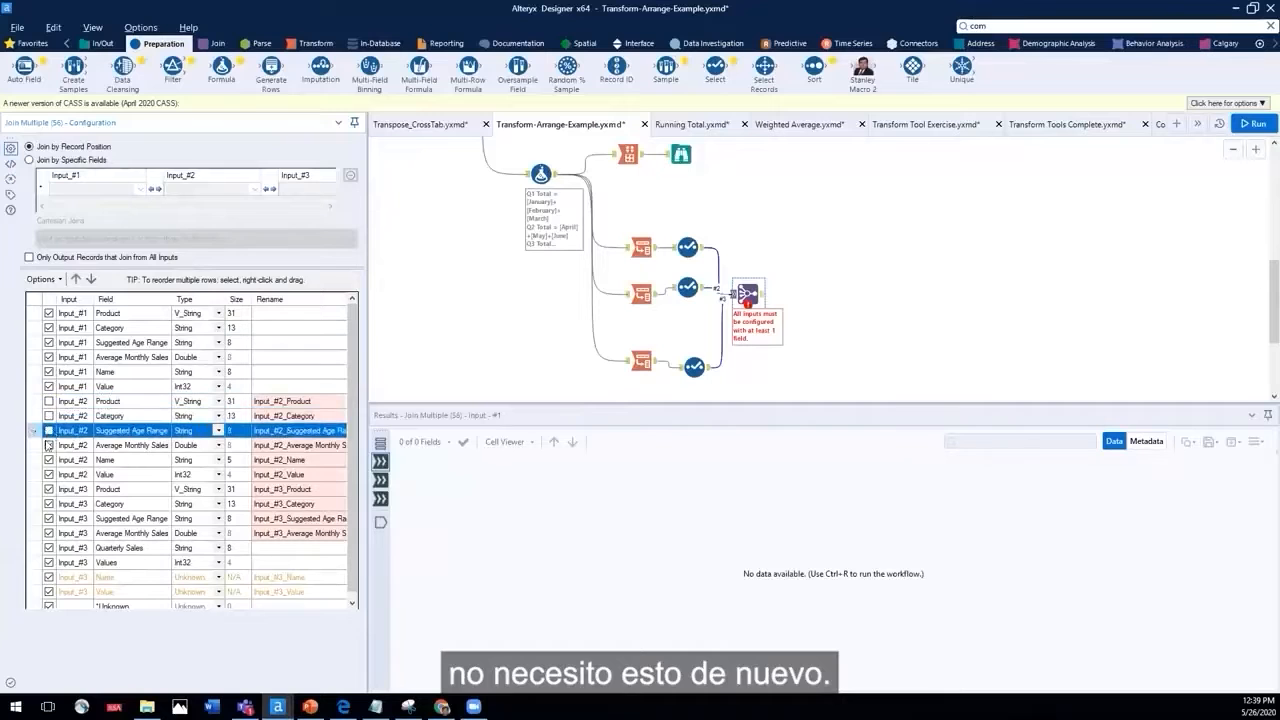
click(48, 445)
- Exclude Product, Category, Suggested Age Range and Average Monthly Sales of Input_#3 from the Join Multiple output
scroll(162, 502, down, 1)
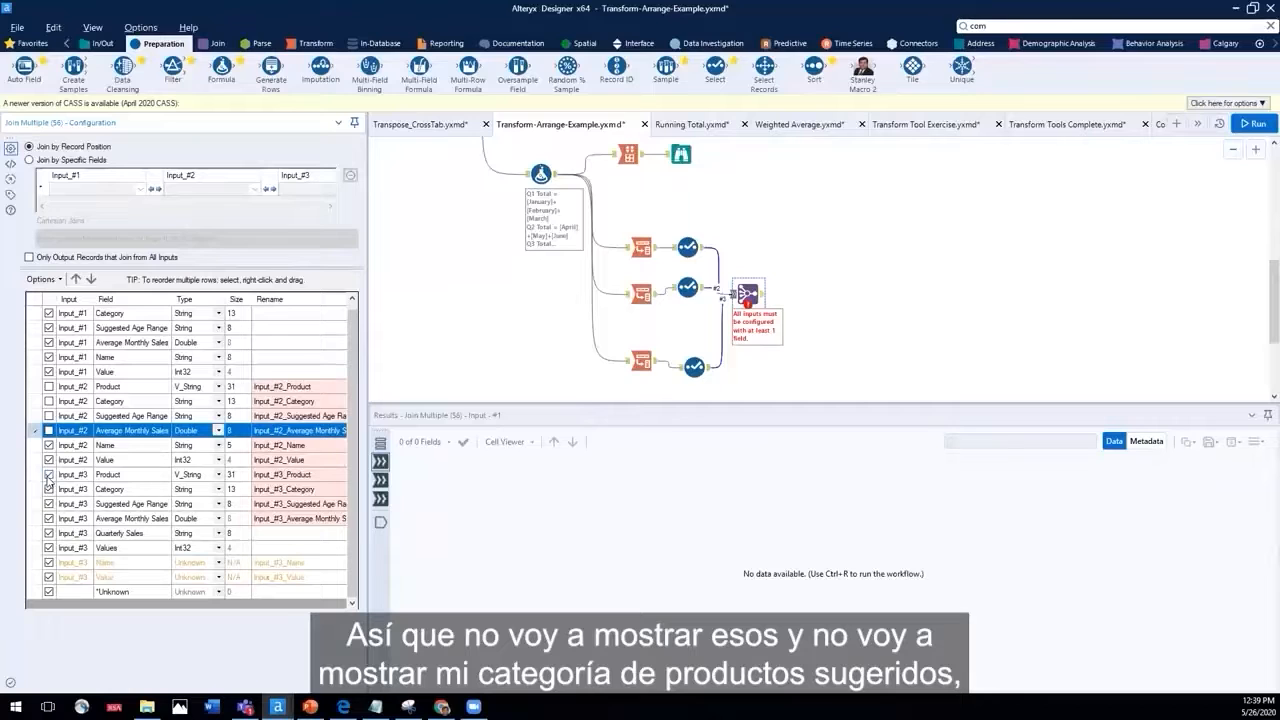
click(48, 476)
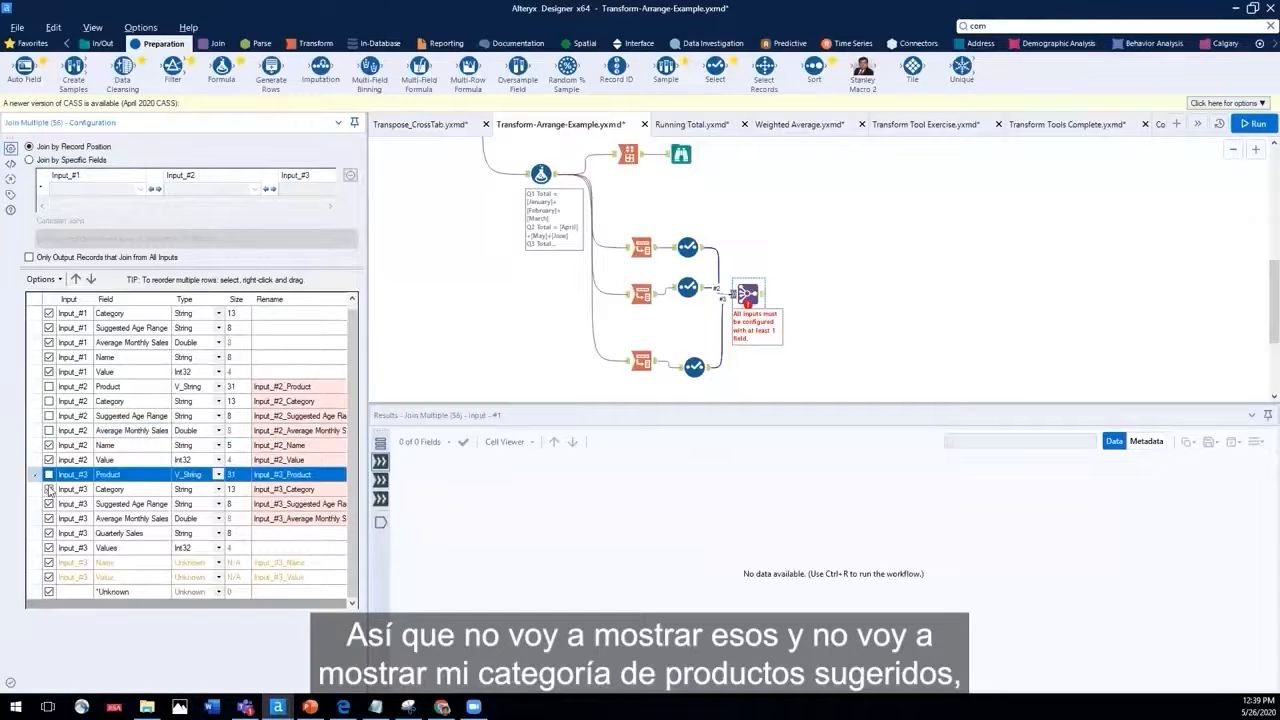
click(48, 489)
click(48, 504)
click(48, 519)
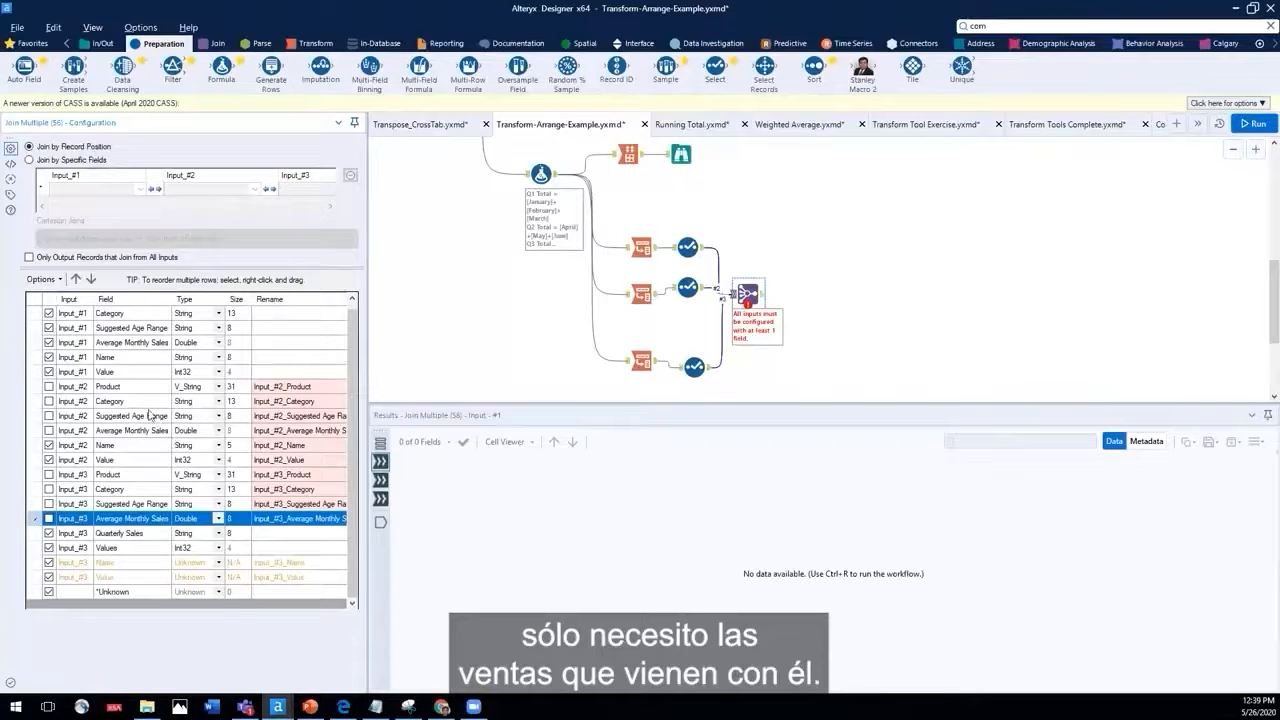
- Run the workflow and compare the Join Multiple output with the Arrange tool's configuration and its Browse results
click(1248, 122)
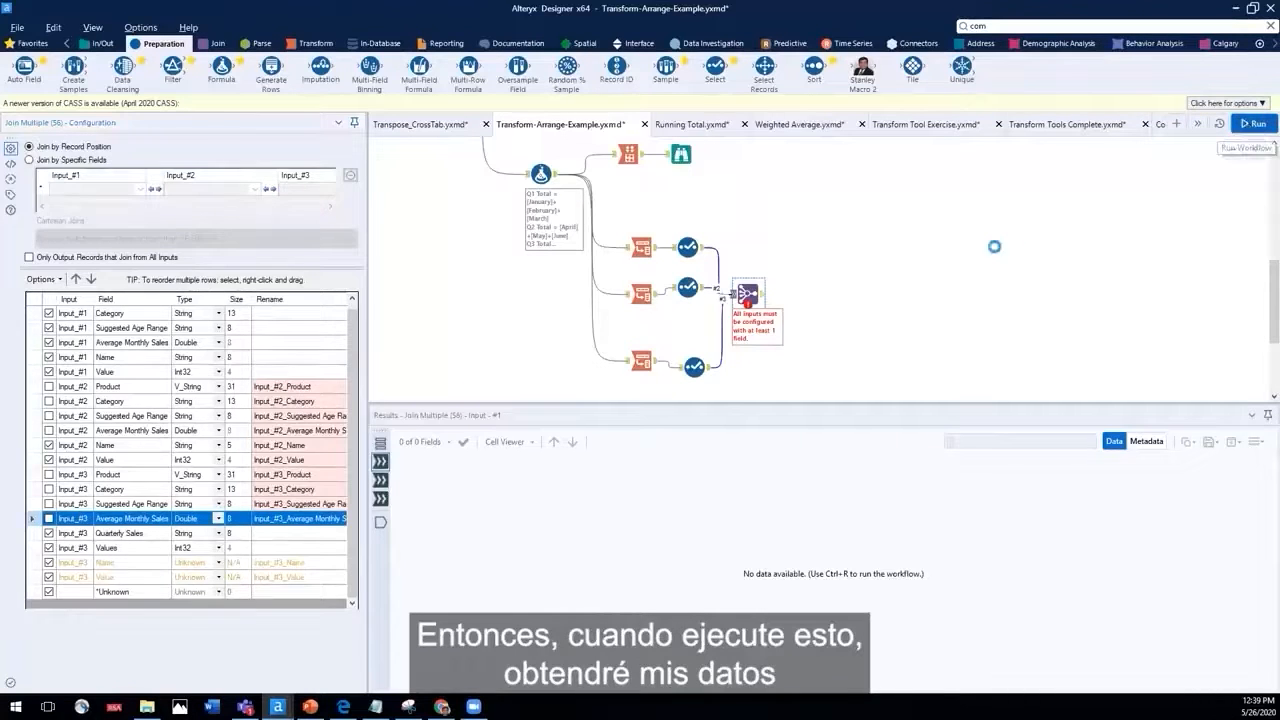
click(760, 298)
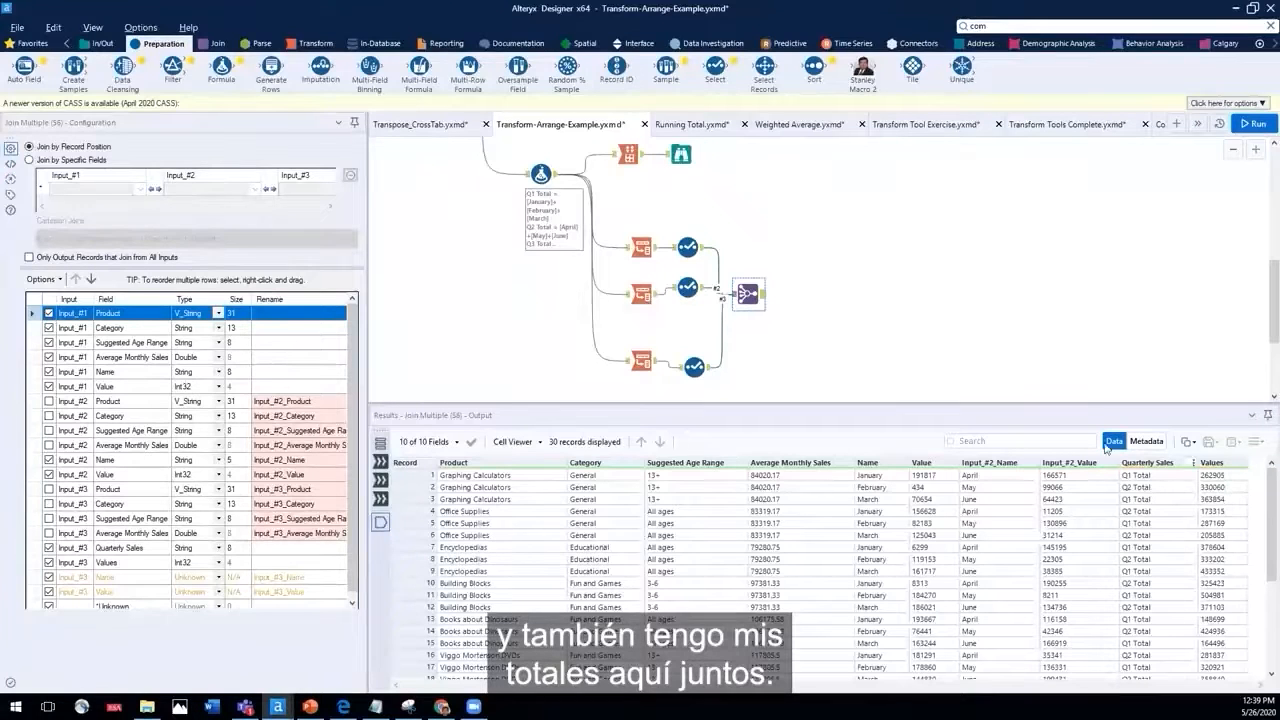
scroll(990, 340, up, 1)
click(628, 198)
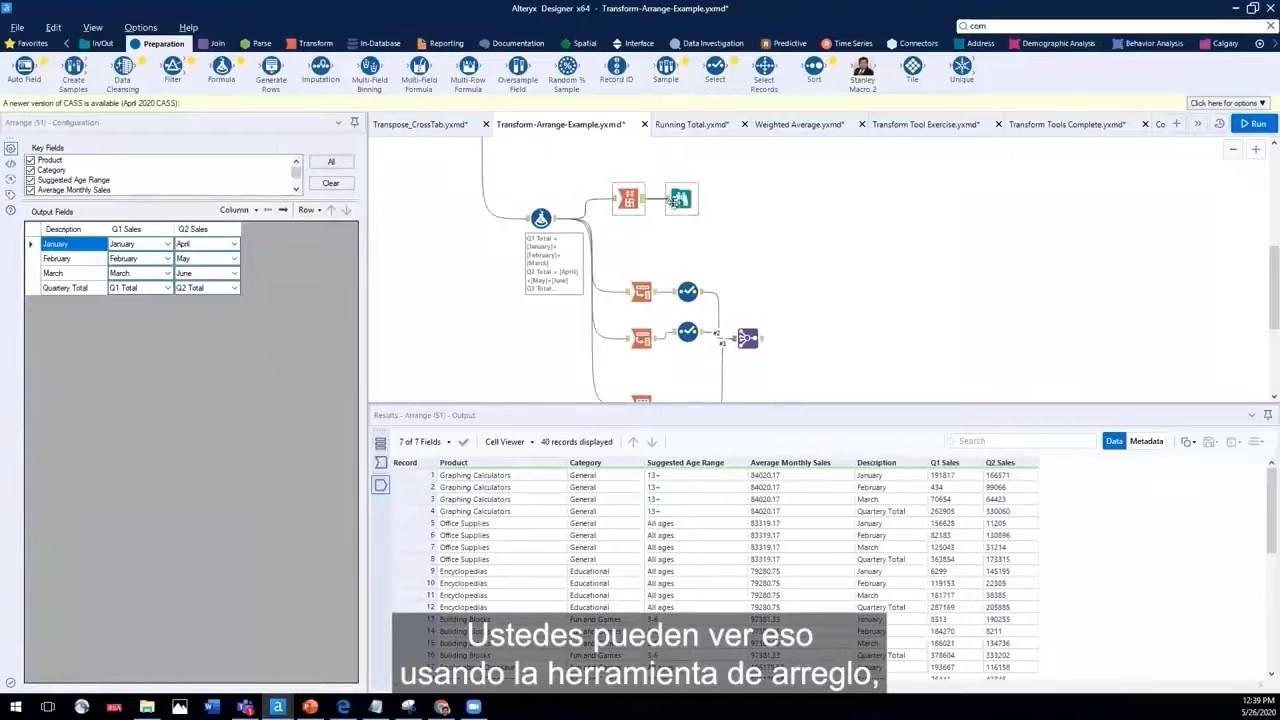
click(678, 200)
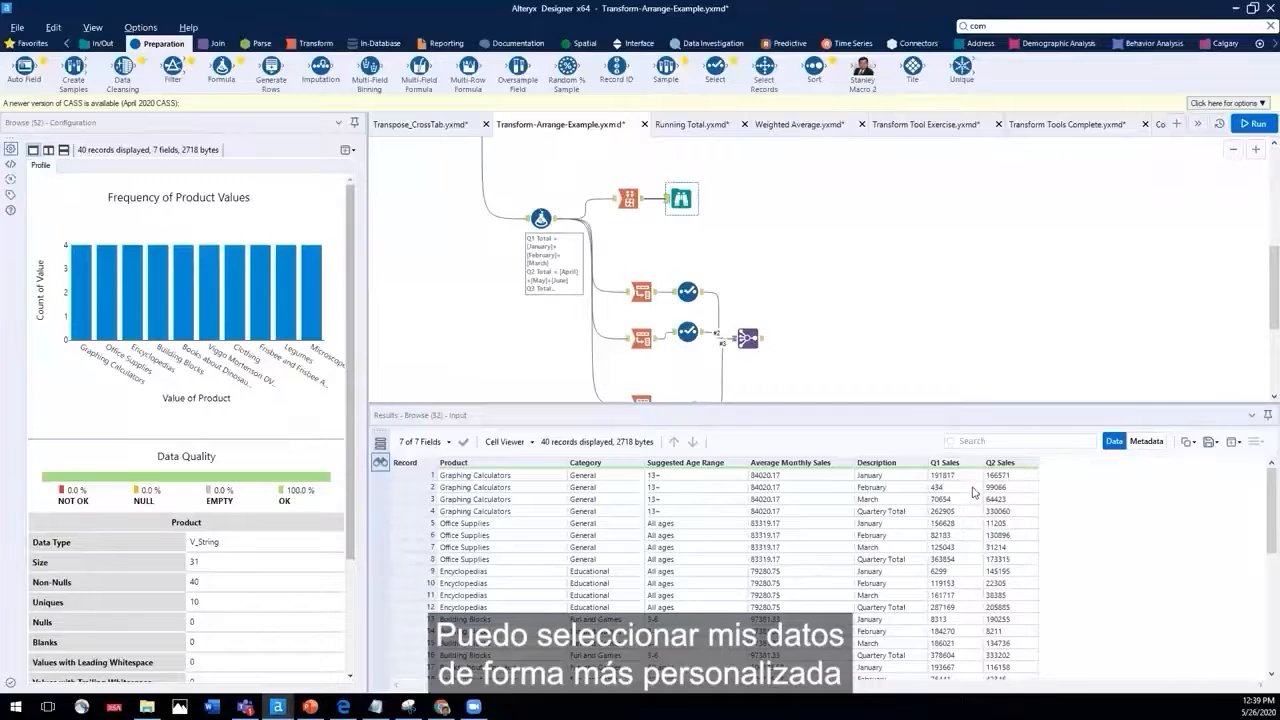
scroll(725, 350, down, 2)
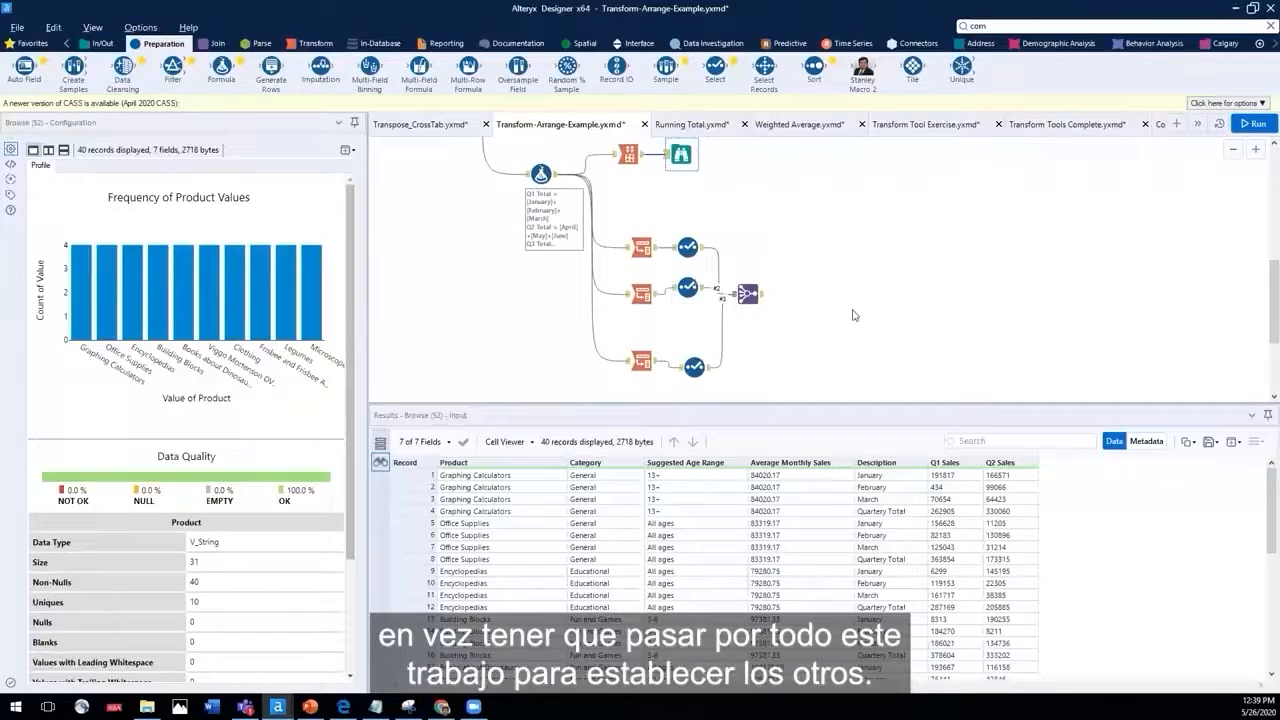
scroll(853, 315, up, 2)
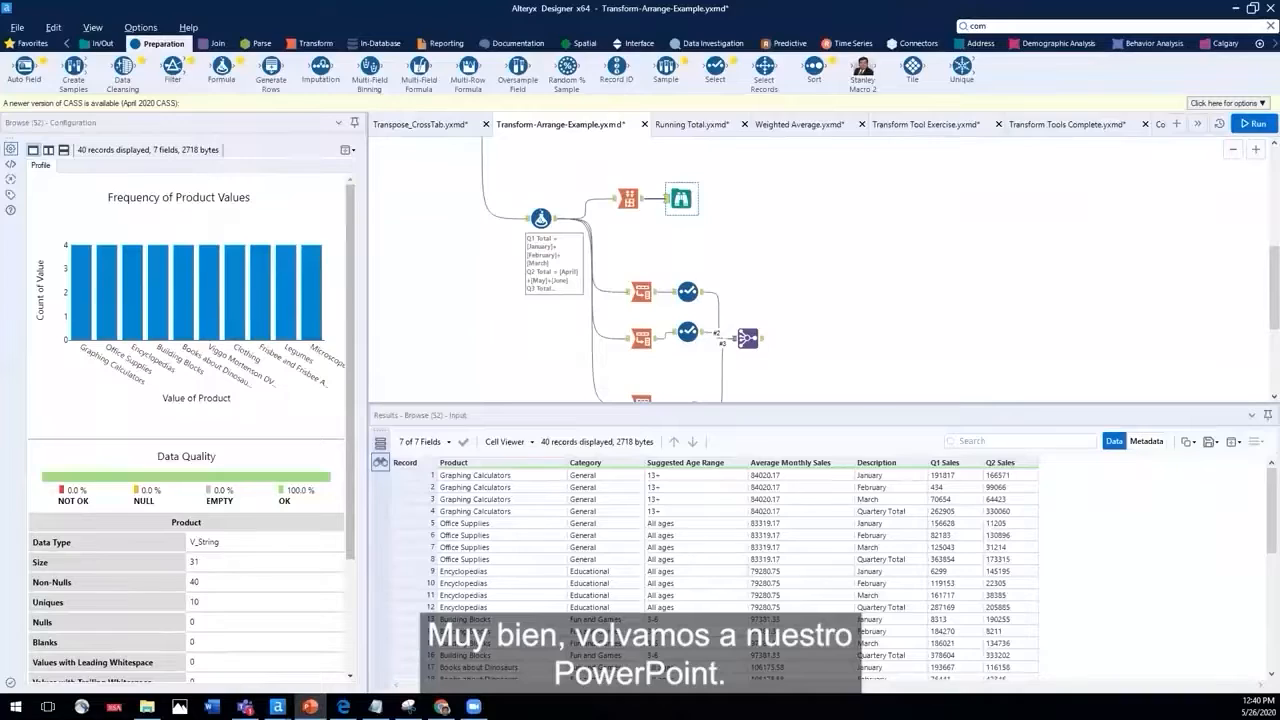
- Switch to the PowerPoint slideshow, advance from the Summarize slide to Running Total, and return to Alteryx Designer
click(310, 706)
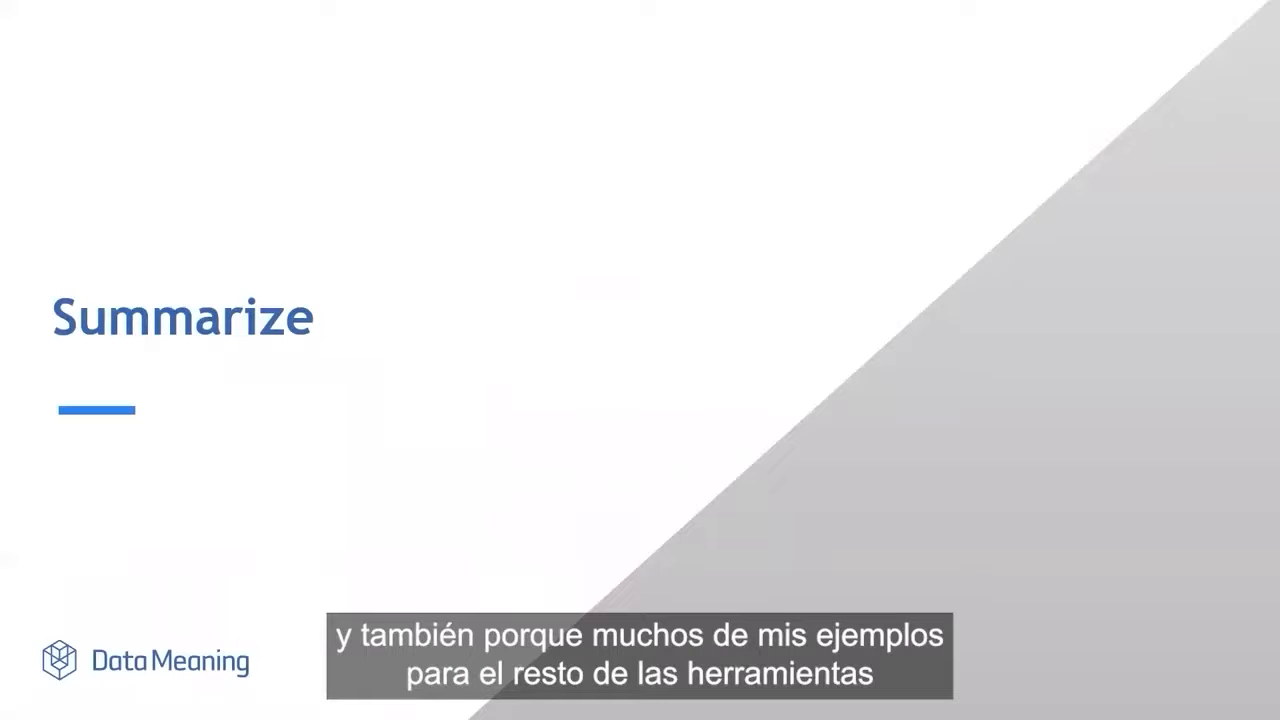
click(708, 454)
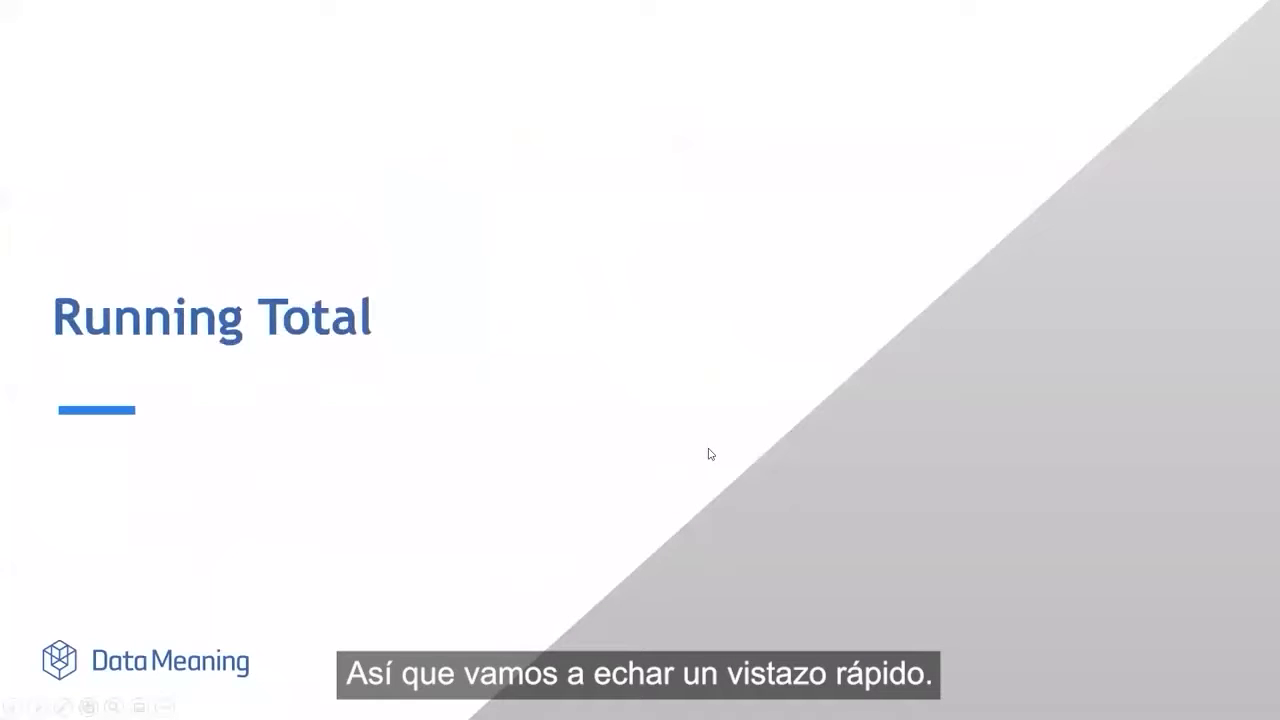
key(alt+Tab)
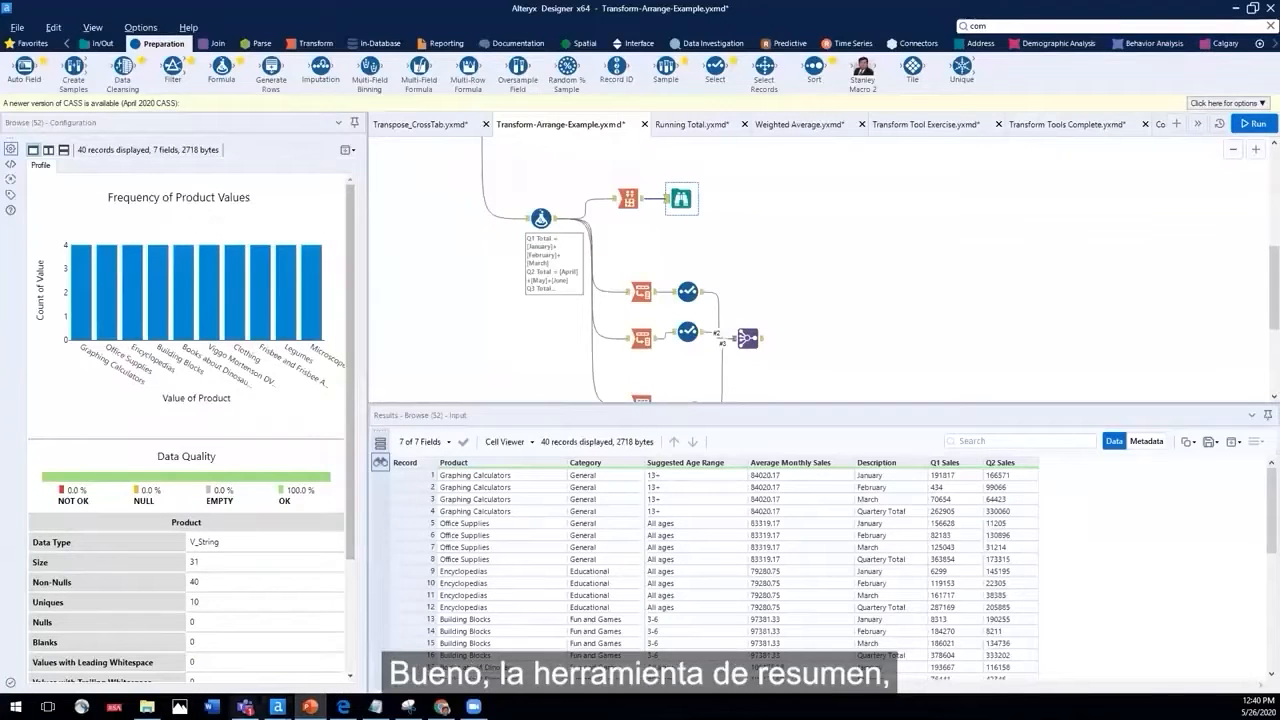
- In the Excel workbook WA, add Total Score to the pivot table on Sheet1 and remove Year from its rows
mouse_move(311, 706)
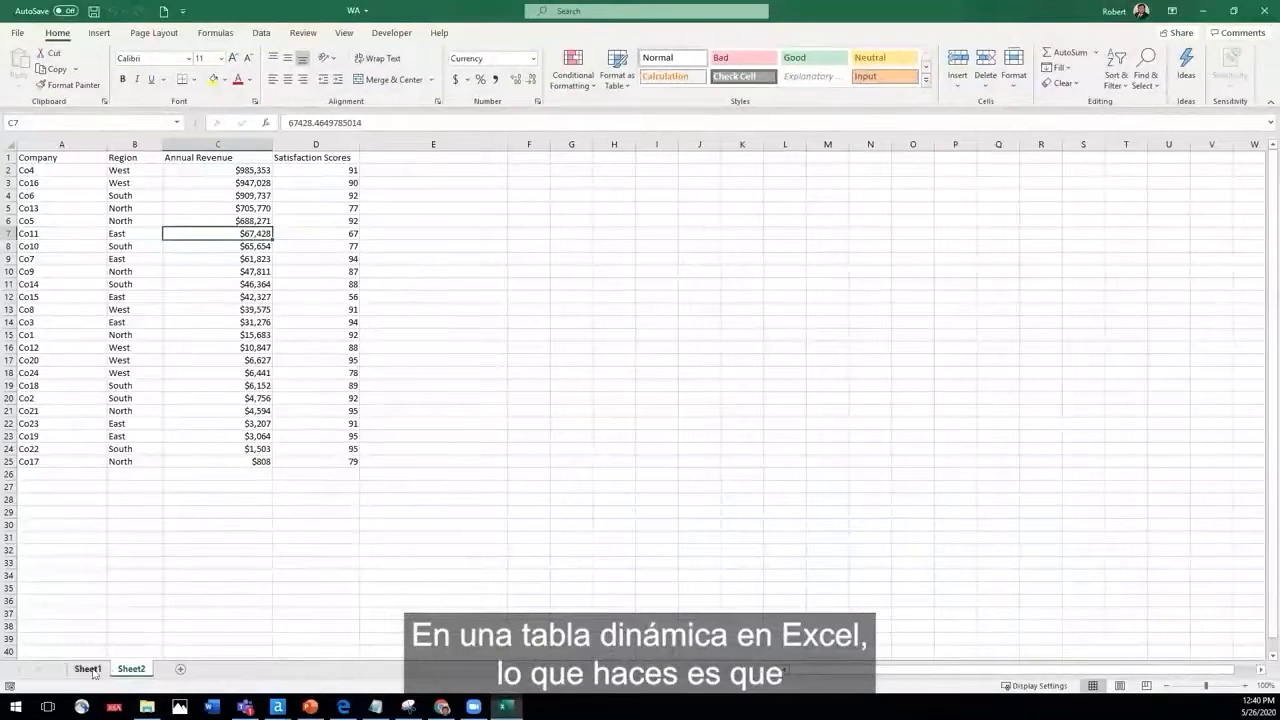
click(90, 669)
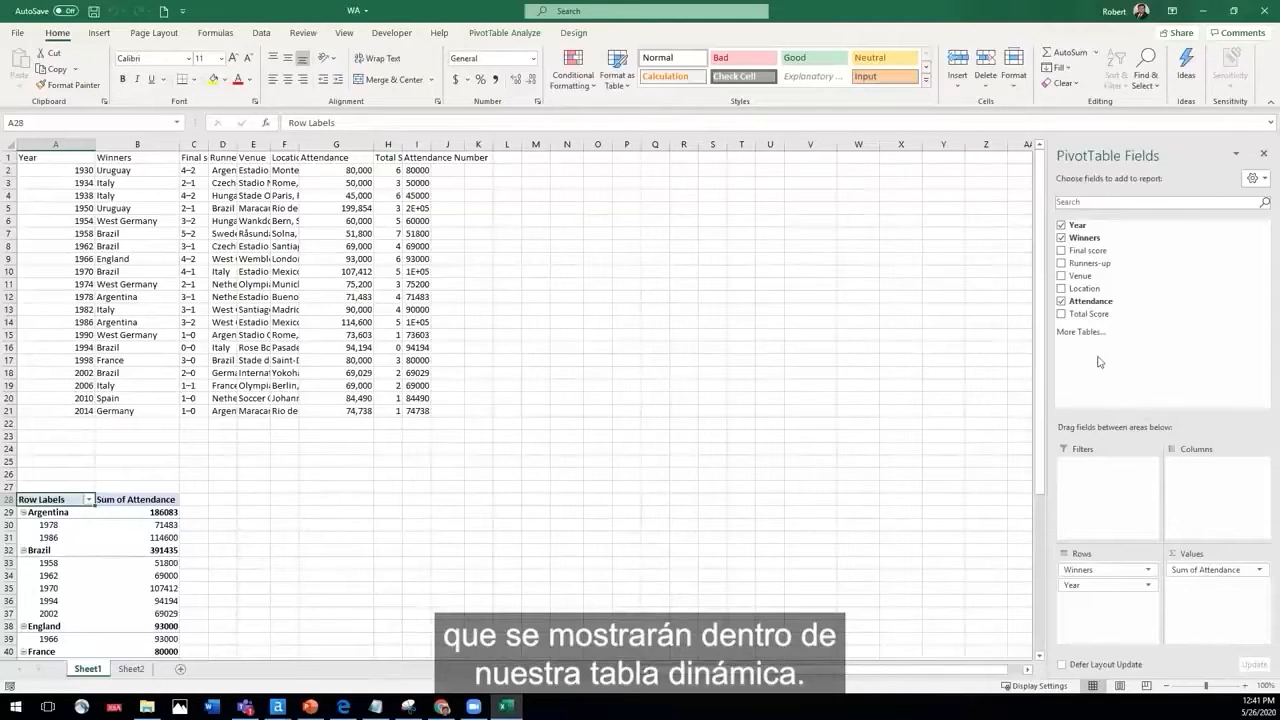
click(1062, 316)
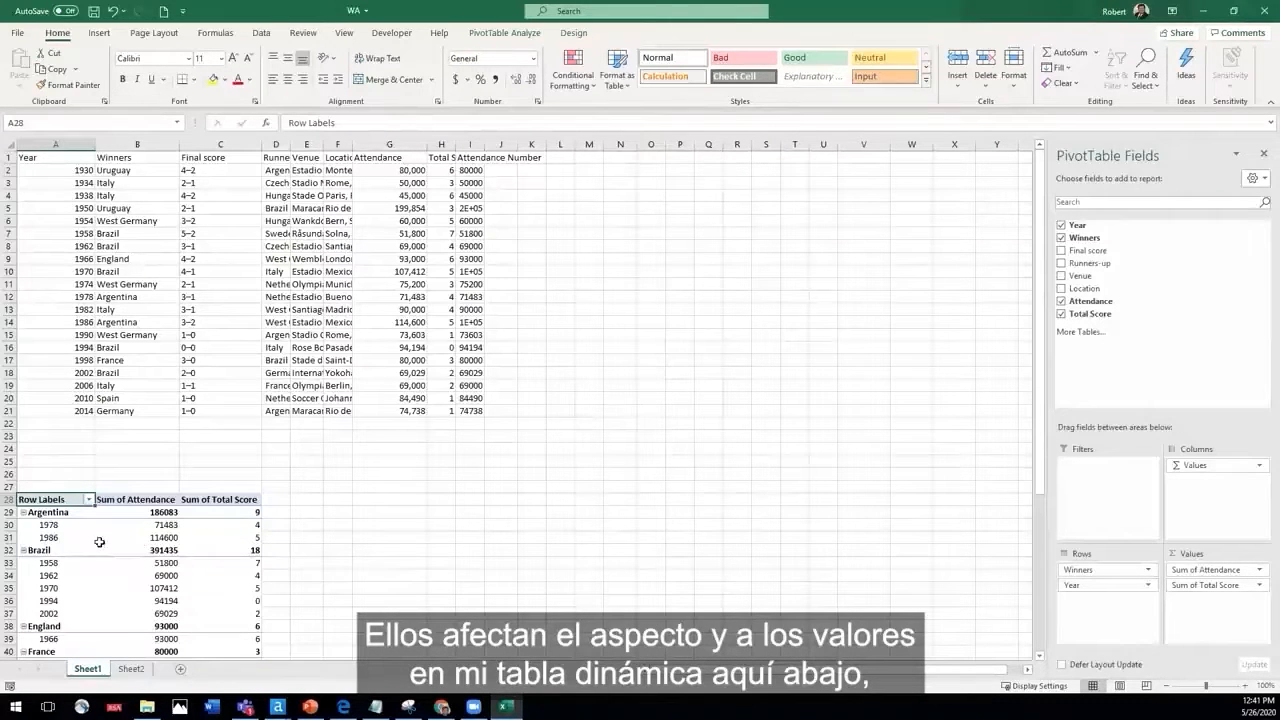
click(1149, 586)
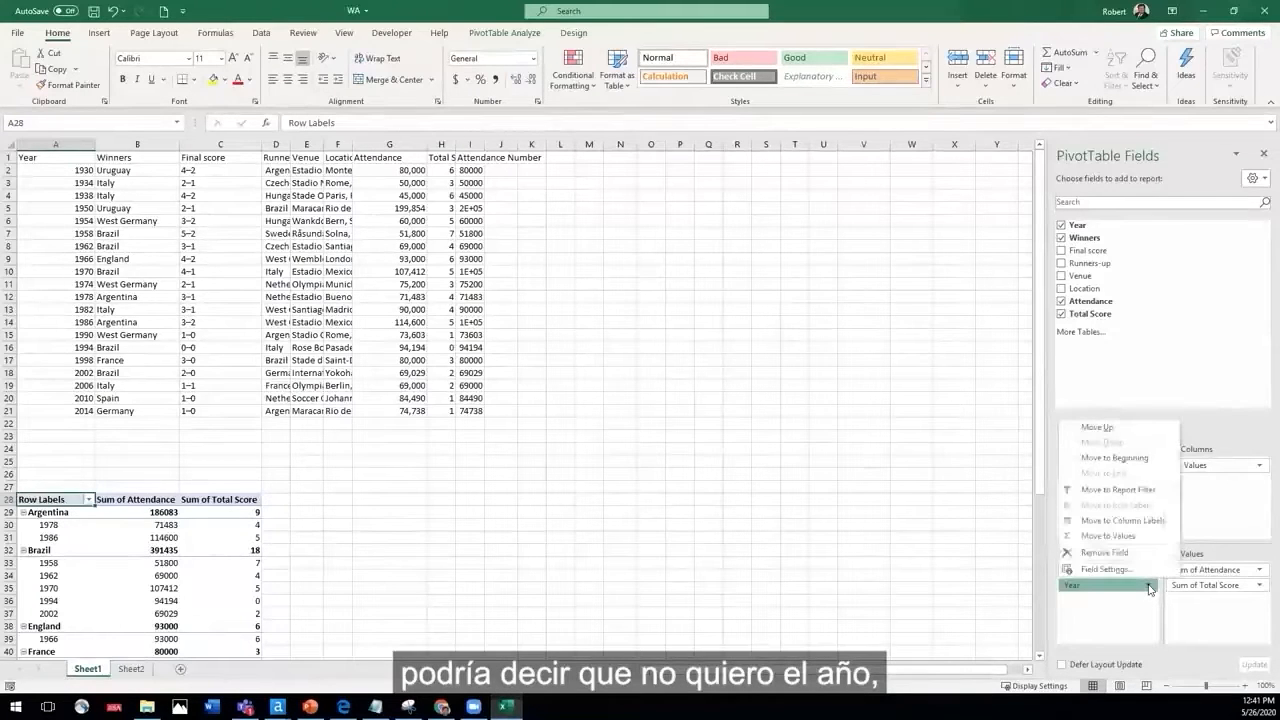
click(1105, 553)
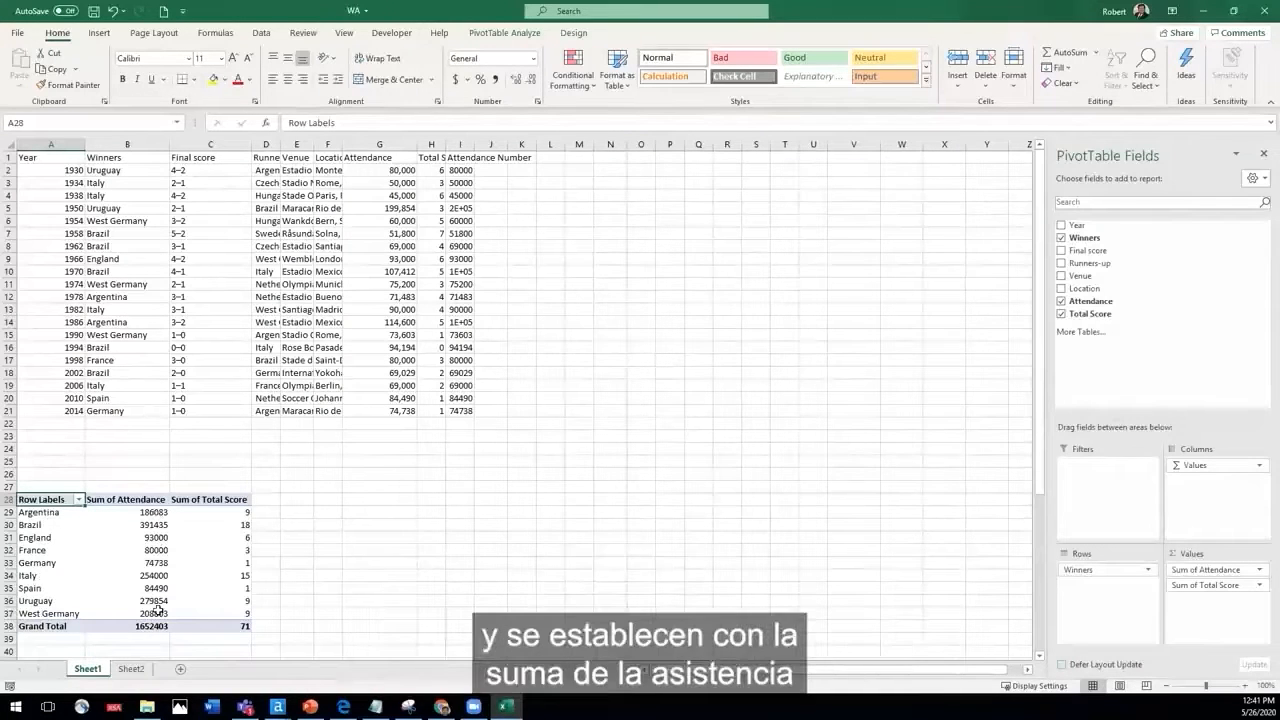
- Examine the source rows where Italy is the winner and compare them with Italy's row in the pivot table
mouse_move(161, 614)
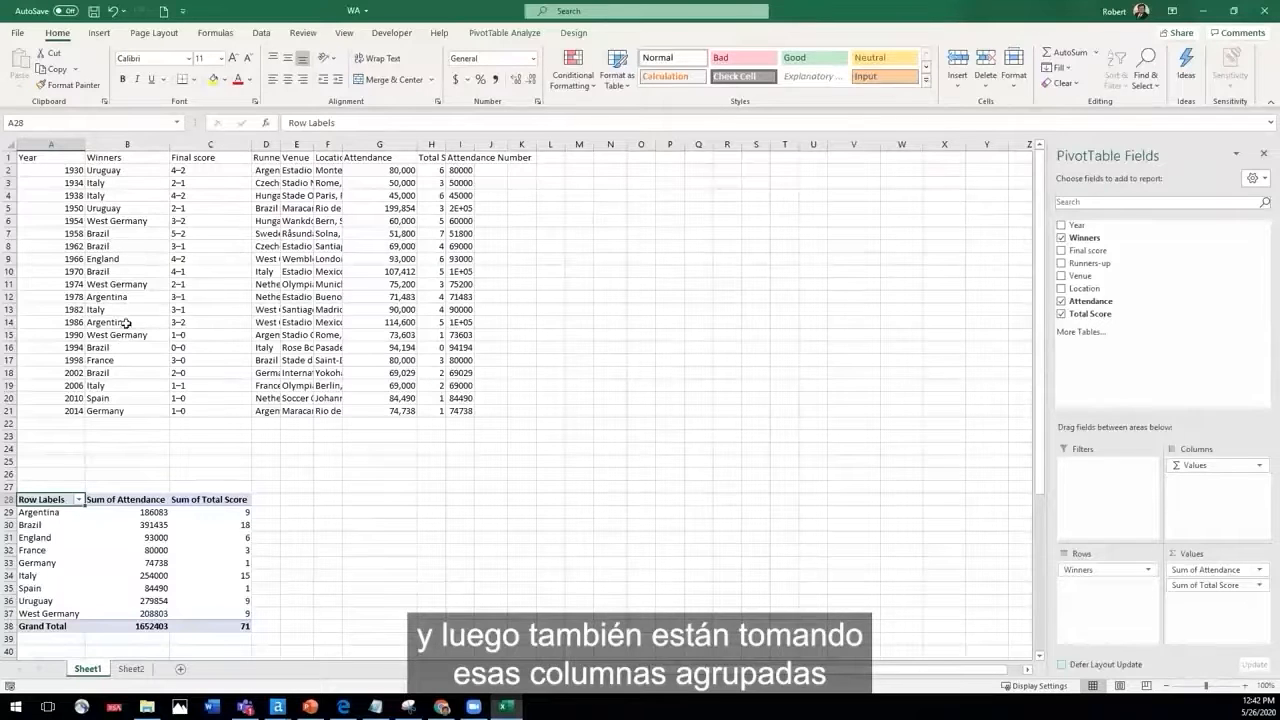
click(37, 185)
click(36, 196)
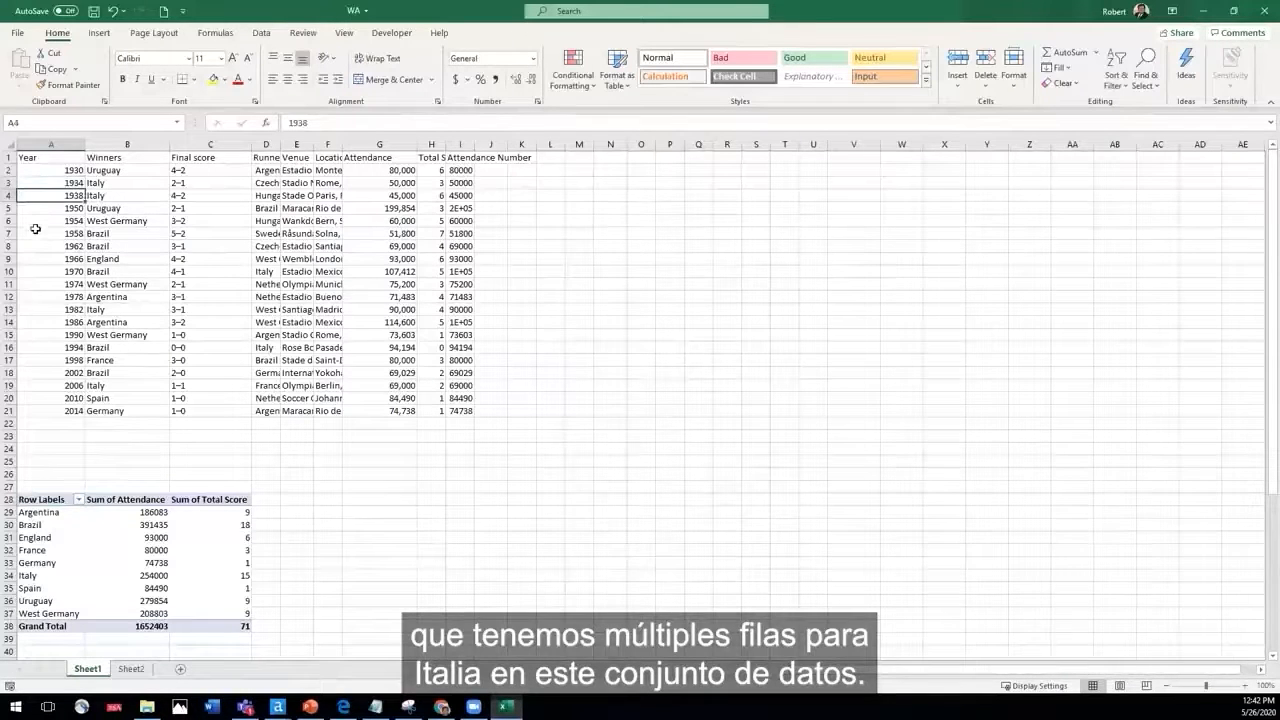
click(44, 309)
click(46, 386)
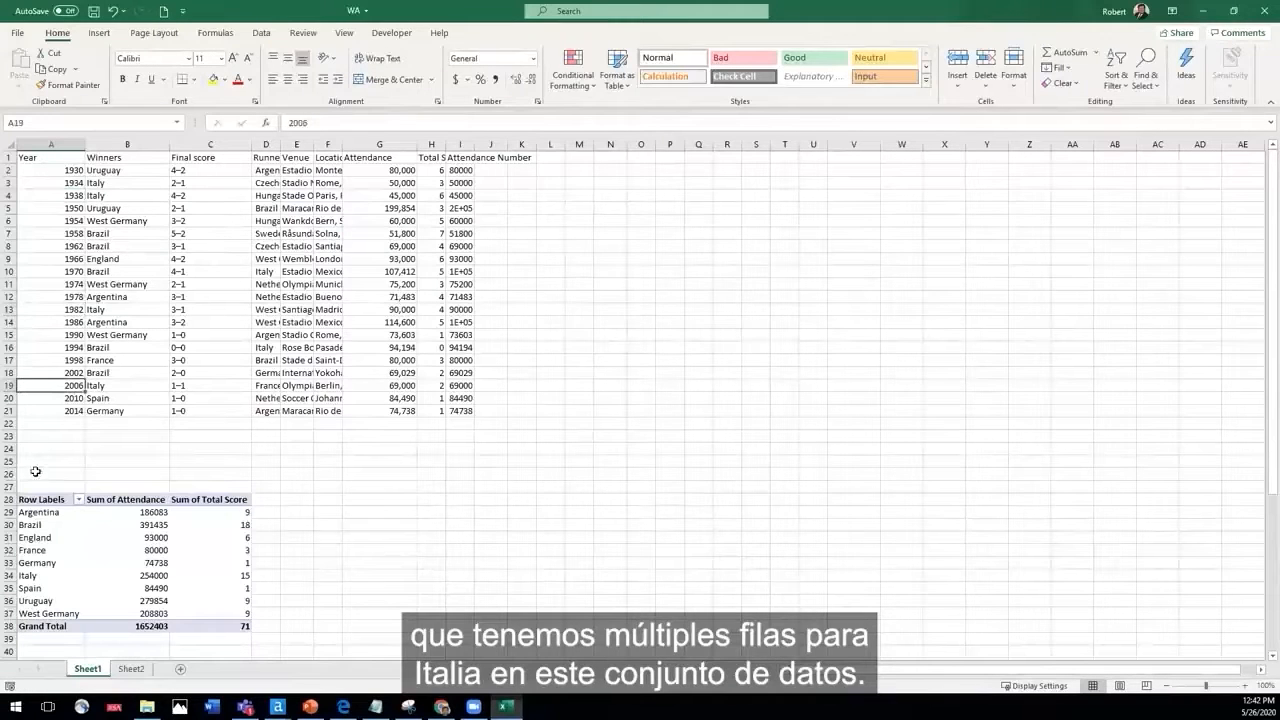
click(25, 576)
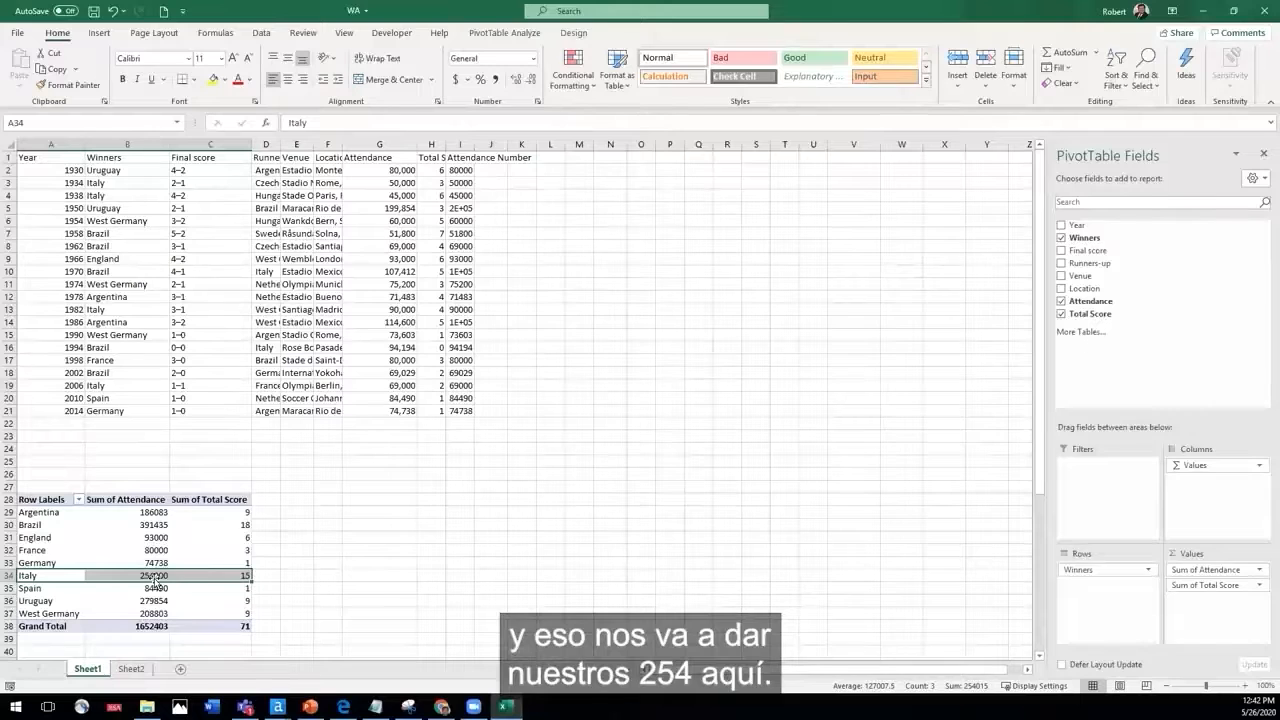
- Save and close the WA workbook, and create a new workflow in Alteryx Designer
click(1260, 14)
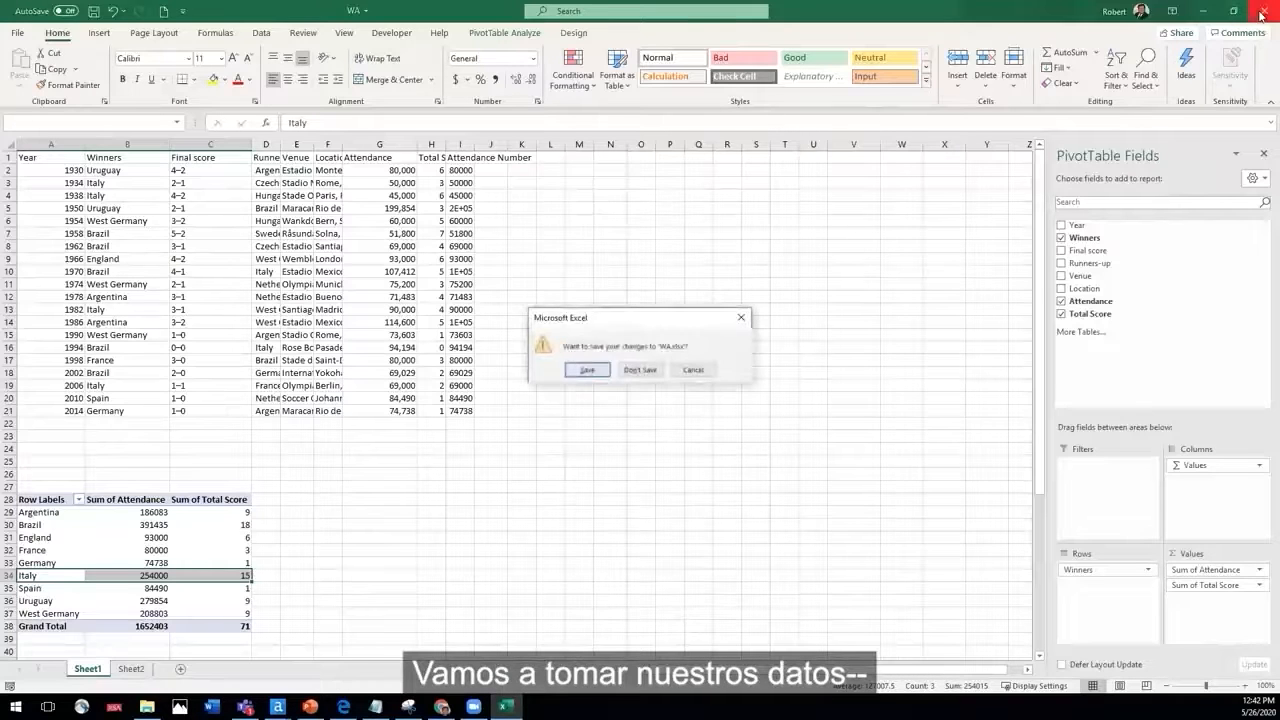
click(590, 368)
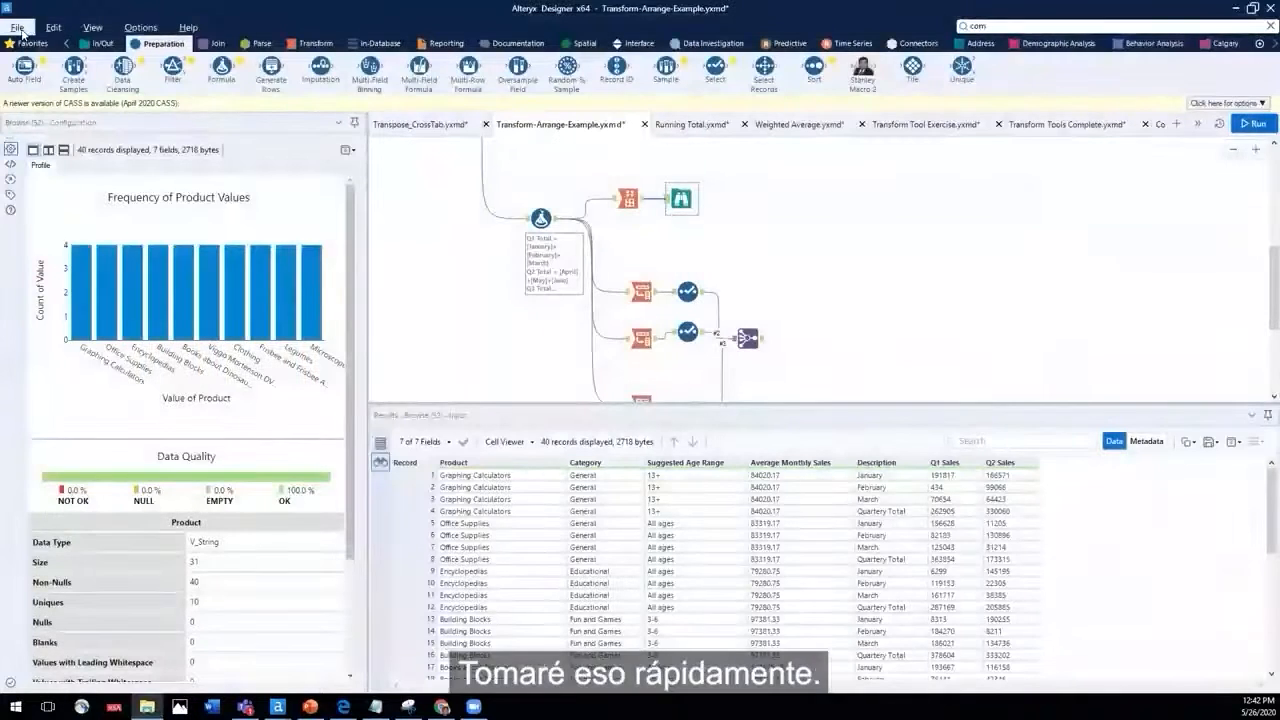
click(17, 27)
click(40, 47)
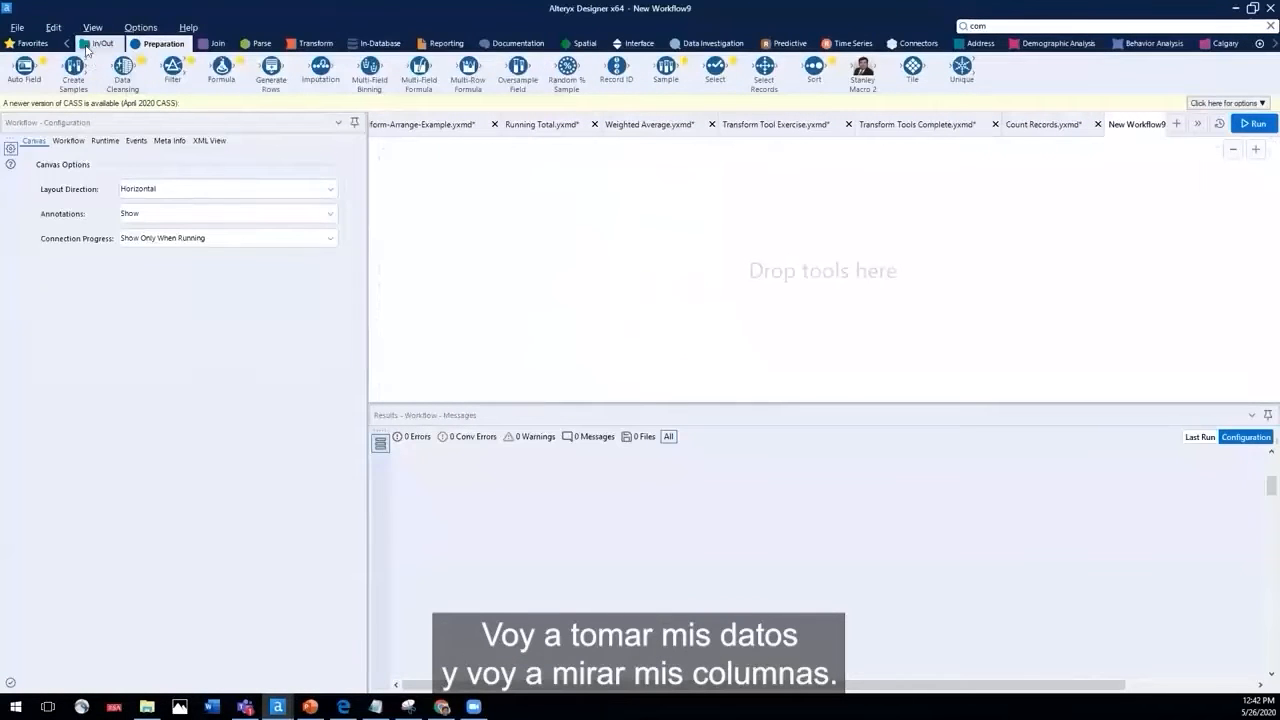
- Place an Input Data tool on the canvas and choose the Excel file WA from the Transform Webinar folder
click(103, 43)
drag(222, 68, 441, 250)
click(347, 154)
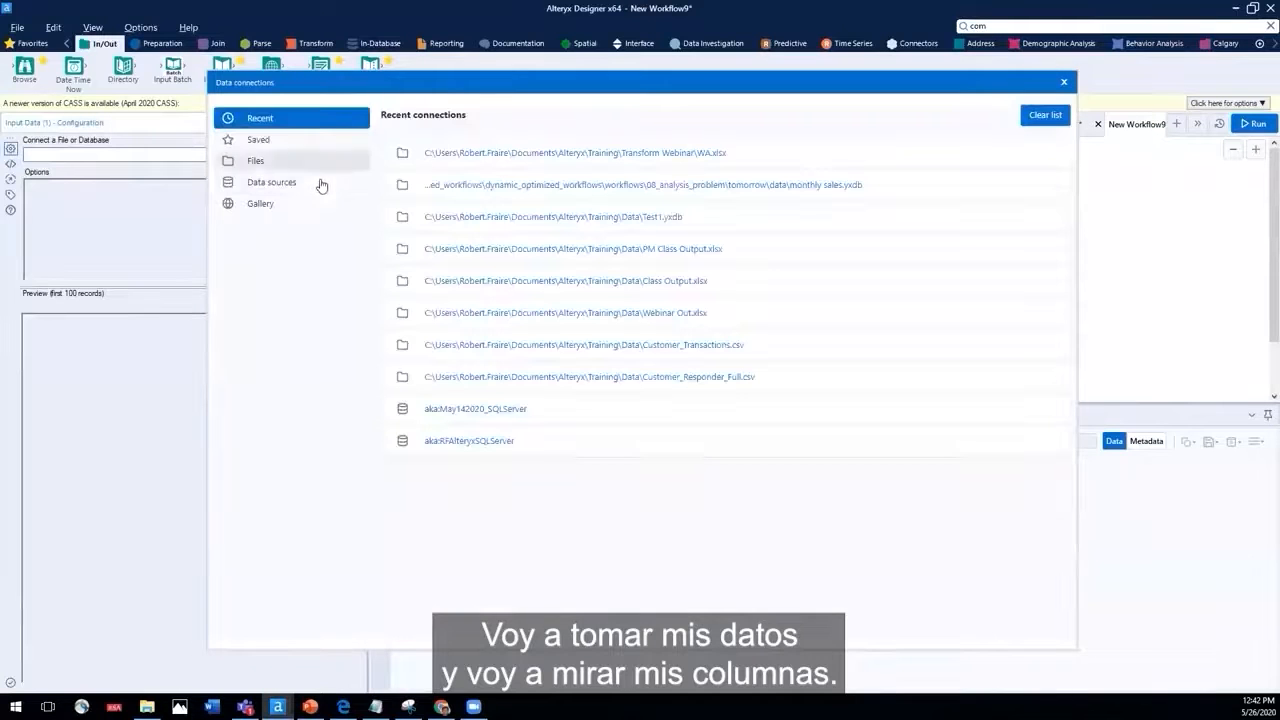
click(258, 162)
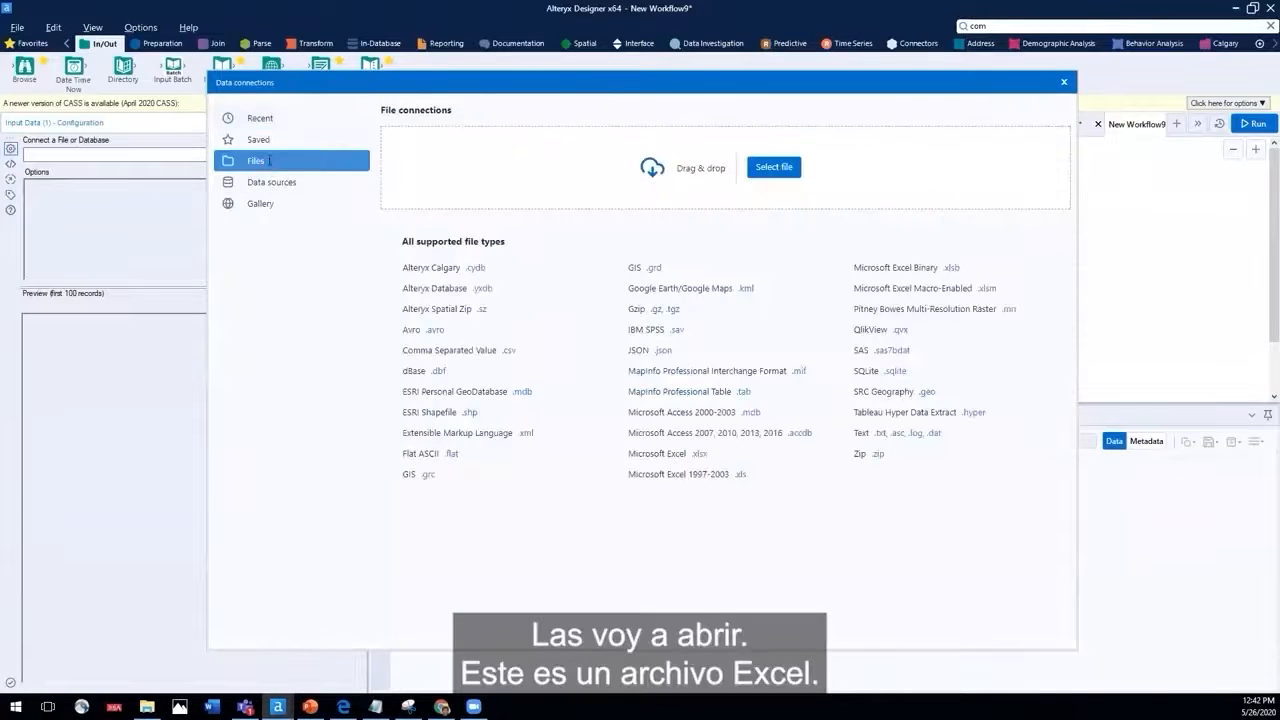
click(677, 457)
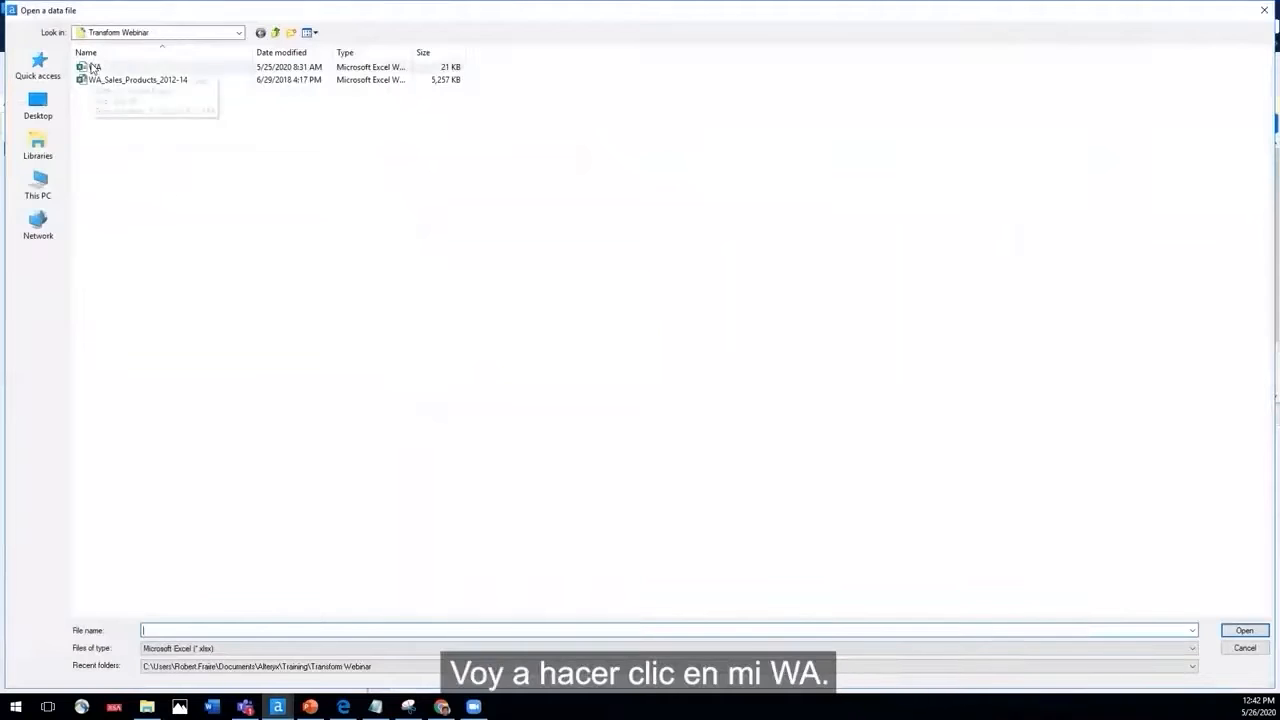
click(93, 67)
click(1244, 630)
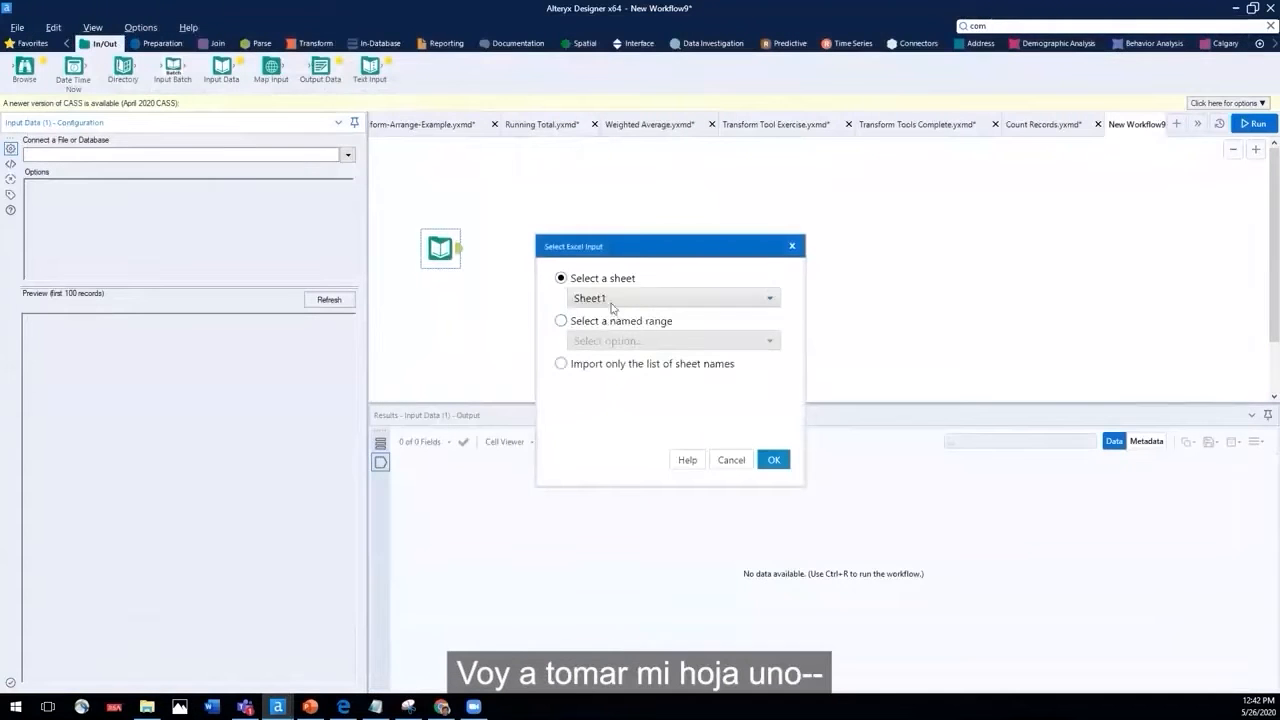
- Load the named range CompanyScores from the WA workbook into the Input Data tool
click(608, 300)
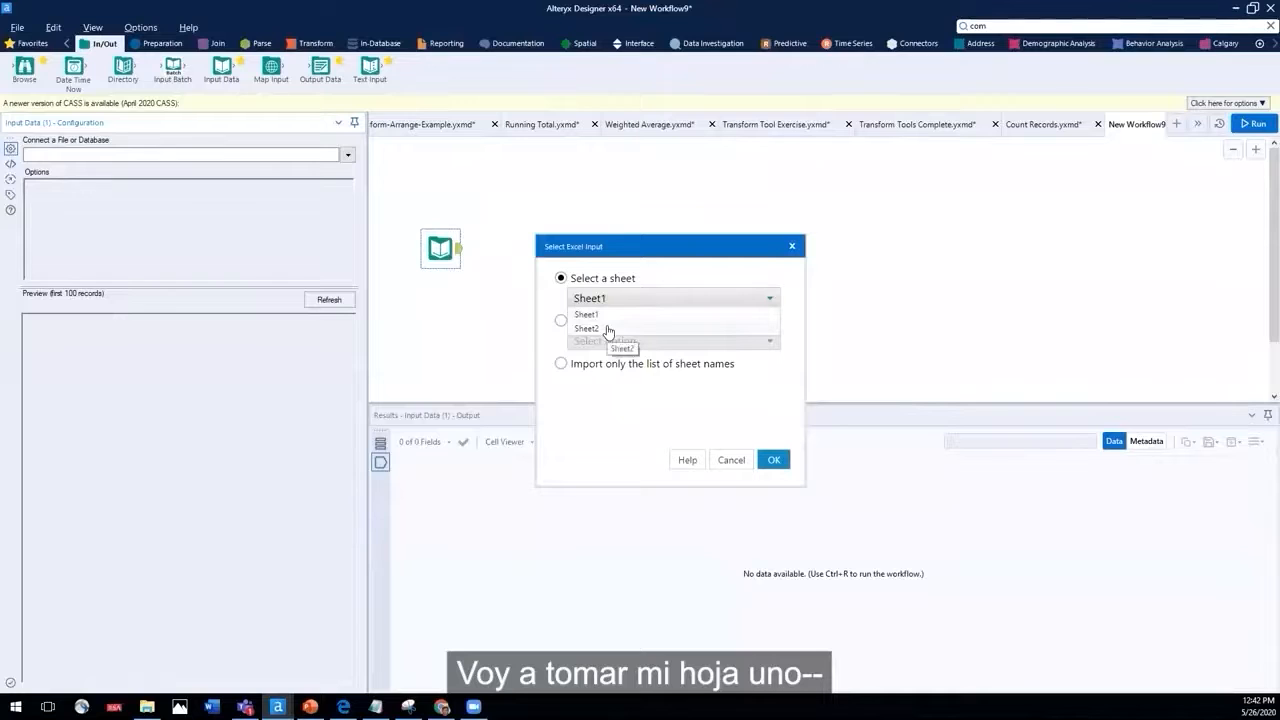
click(597, 316)
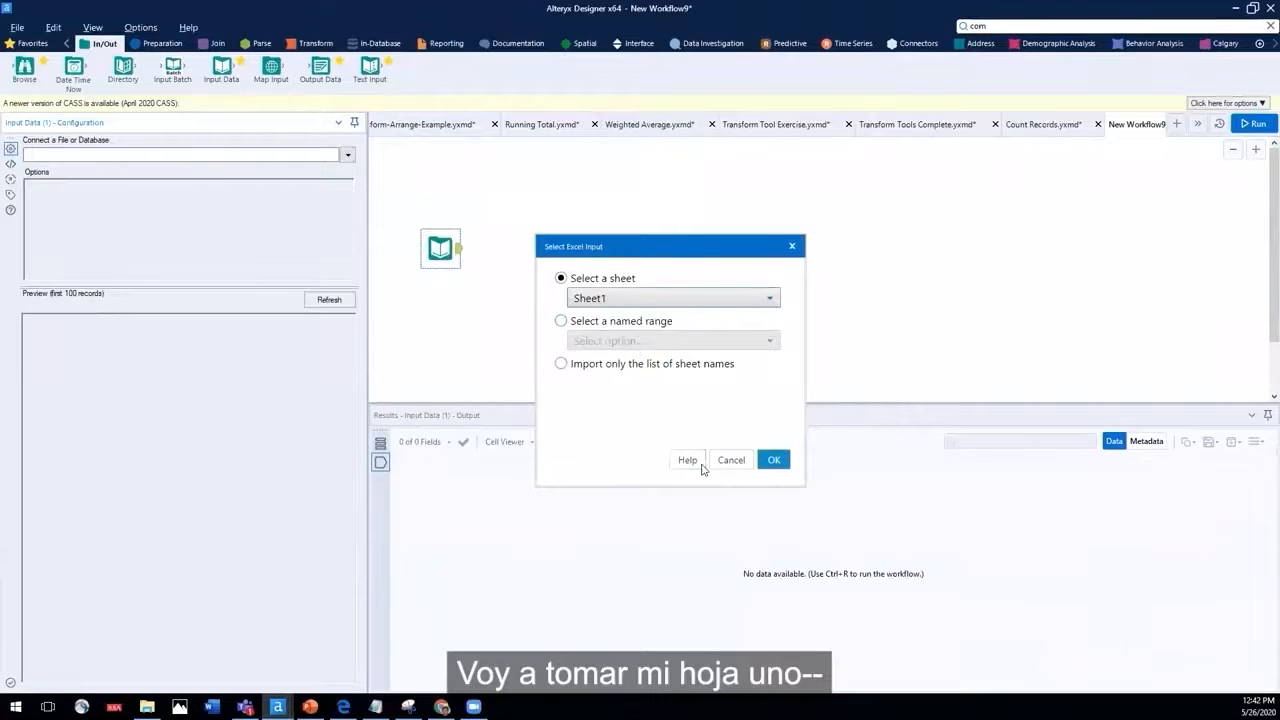
click(562, 321)
click(599, 345)
click(600, 358)
click(773, 461)
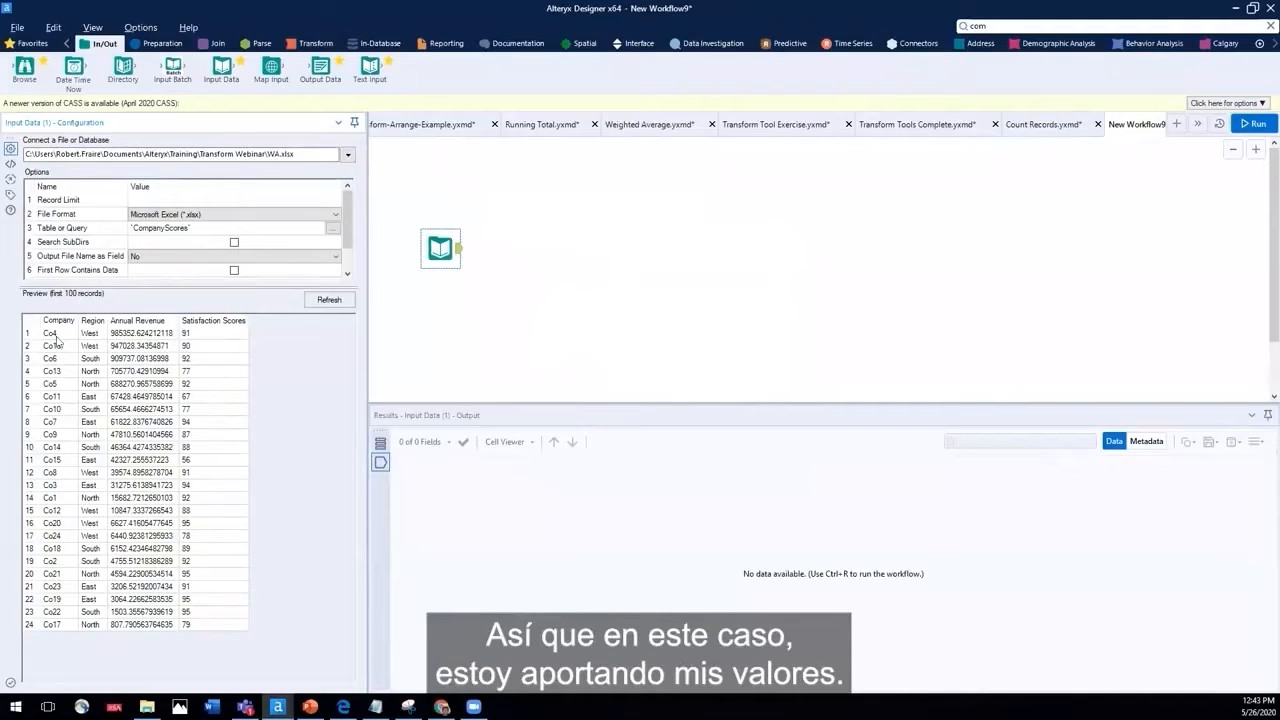
- Change the Input Data tool's table to Sheet1 and refresh its preview
click(333, 228)
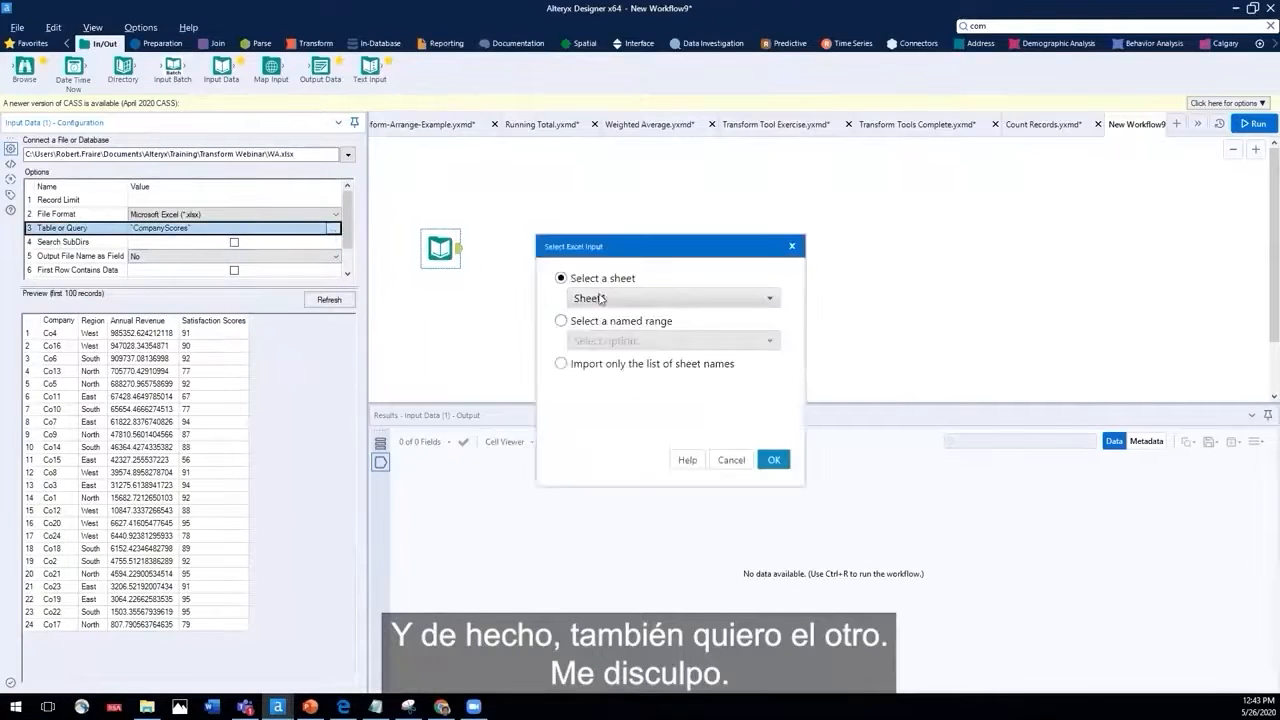
click(776, 460)
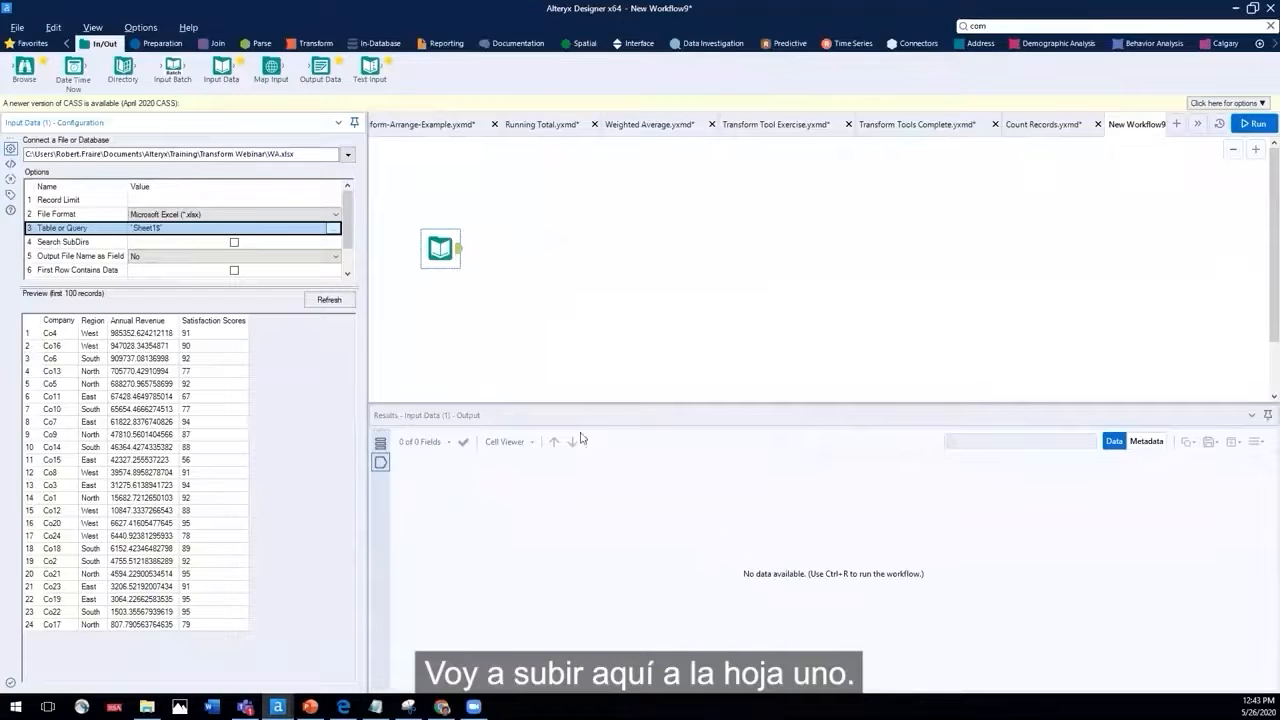
click(329, 299)
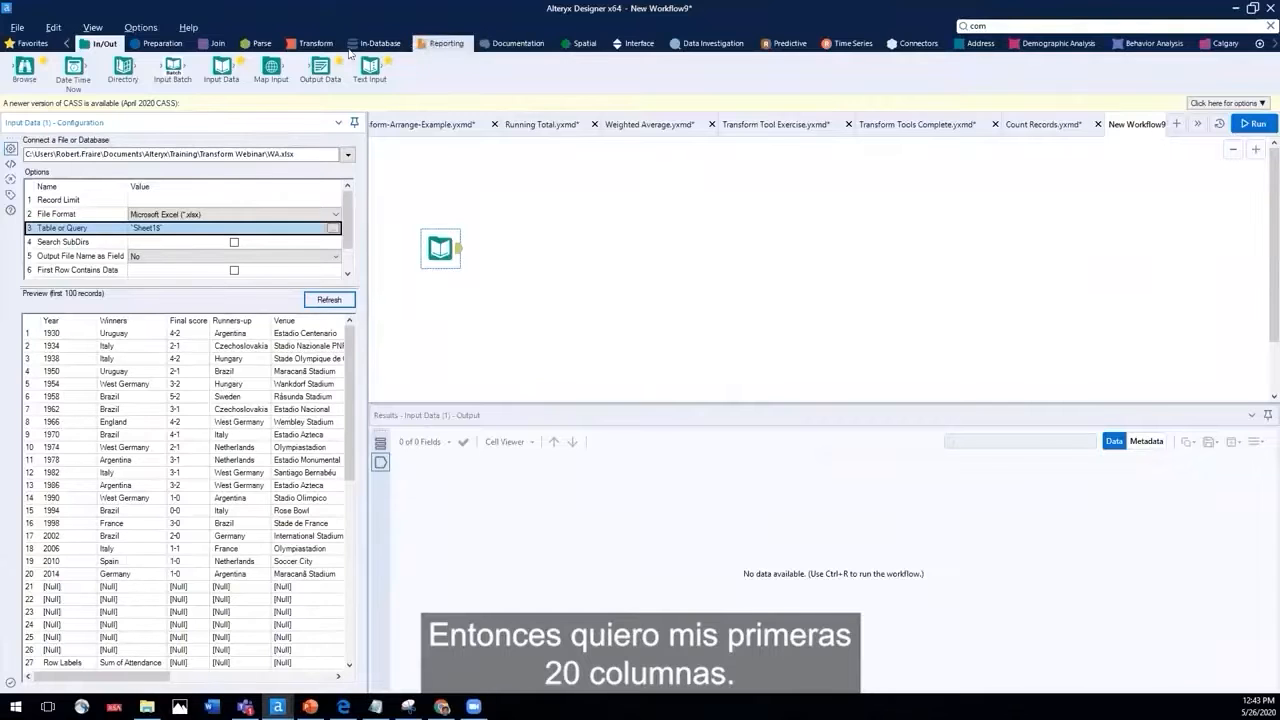
- Connect a Sample tool after the Input Data tool and limit it to the first 20 rows
click(160, 44)
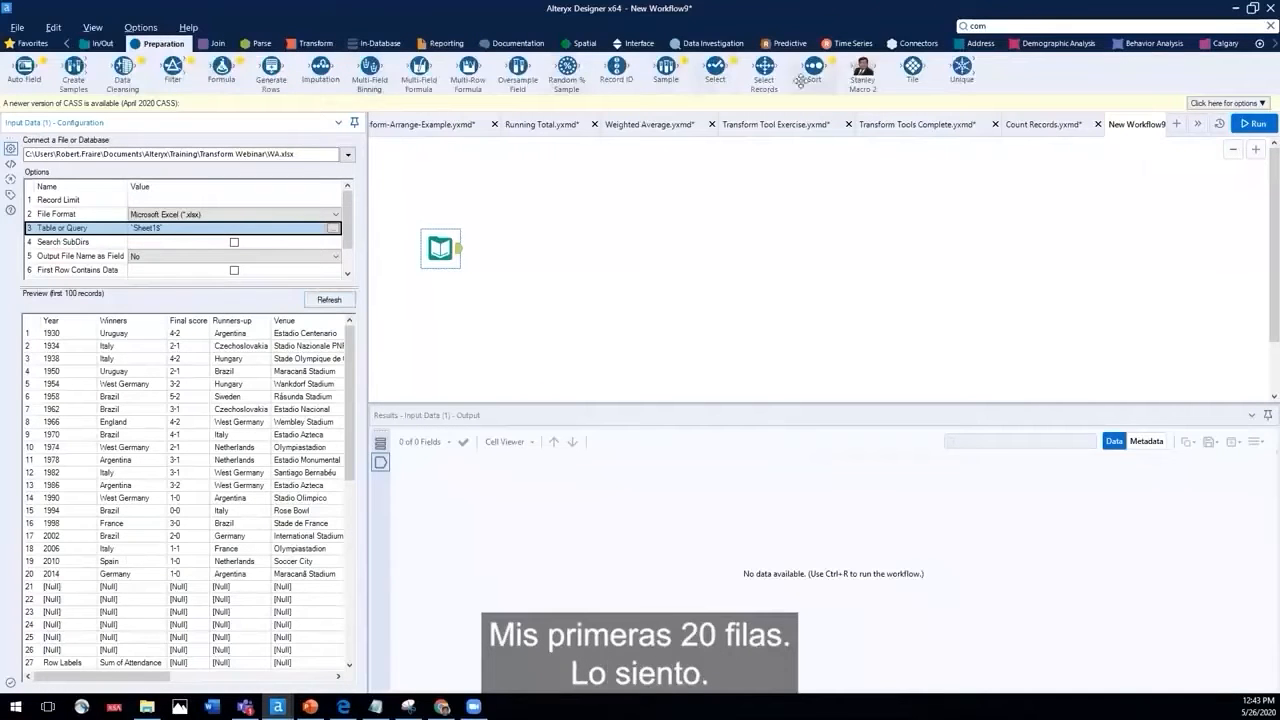
drag(757, 70, 524, 257)
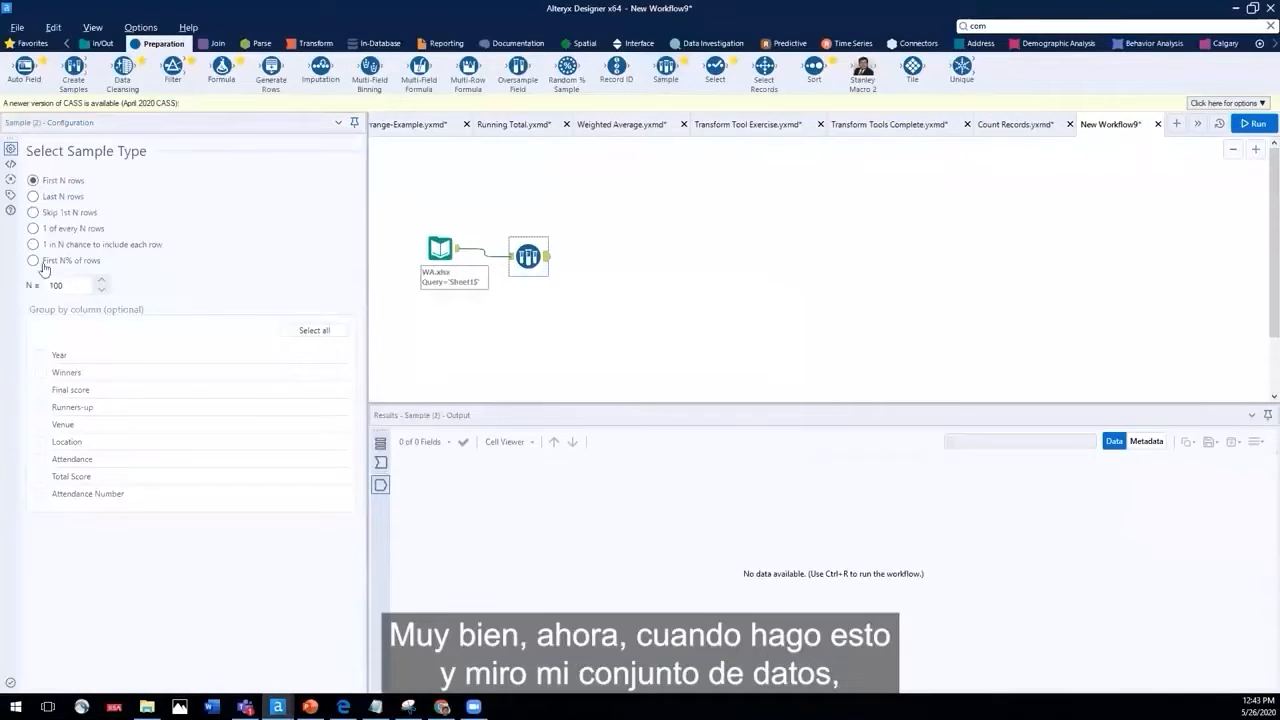
click(63, 288)
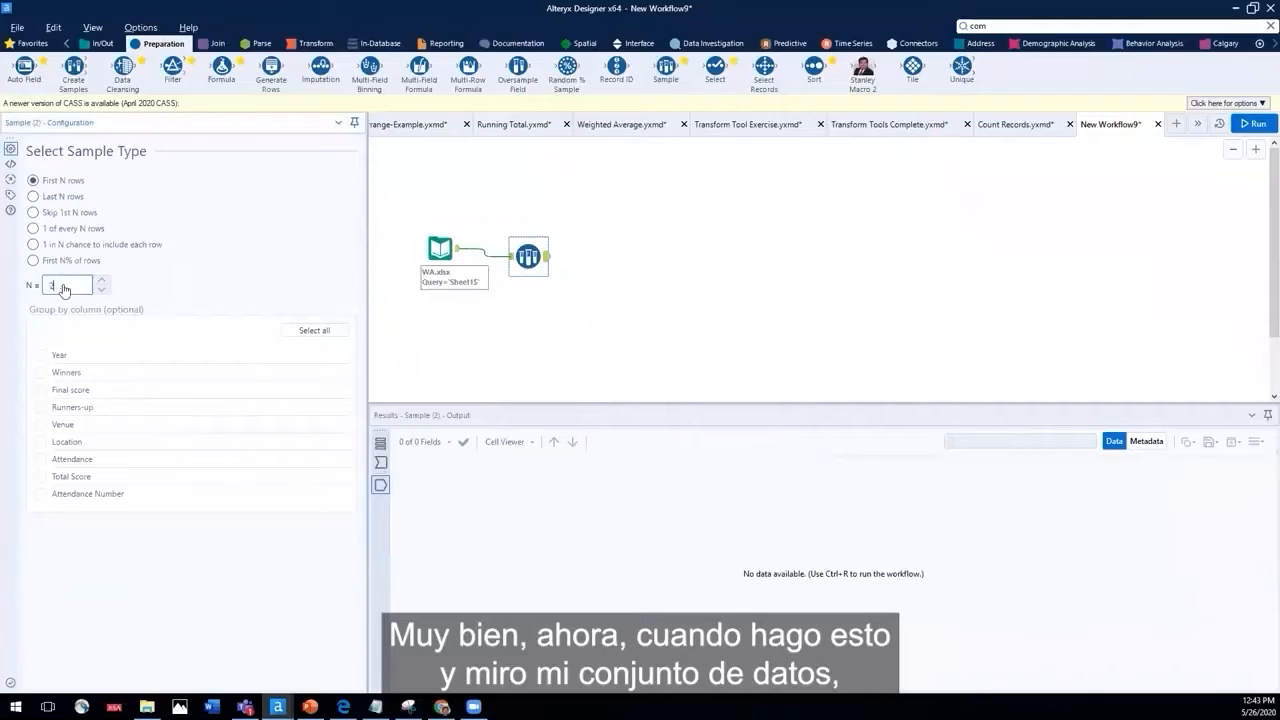
text(20)
click(535, 262)
- Add a Browse tool after the Sample tool, run the workflow and show the Browse results
right_click(533, 258)
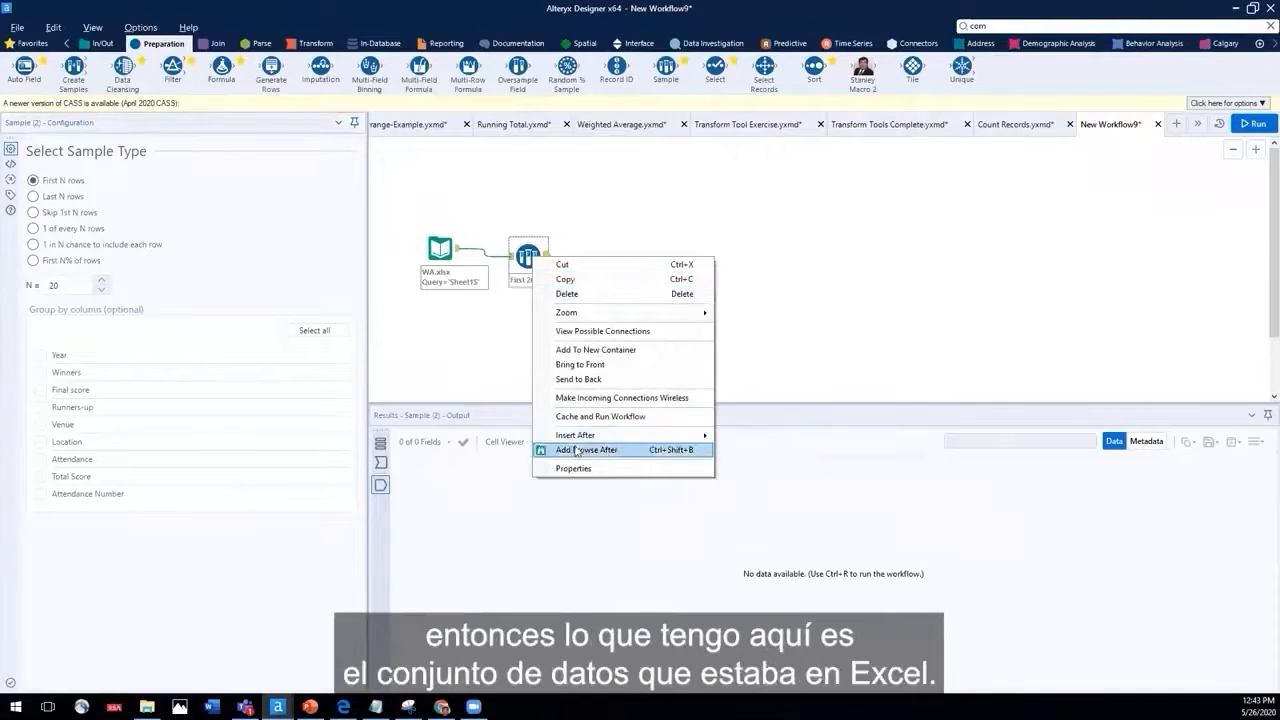
click(586, 450)
click(1254, 124)
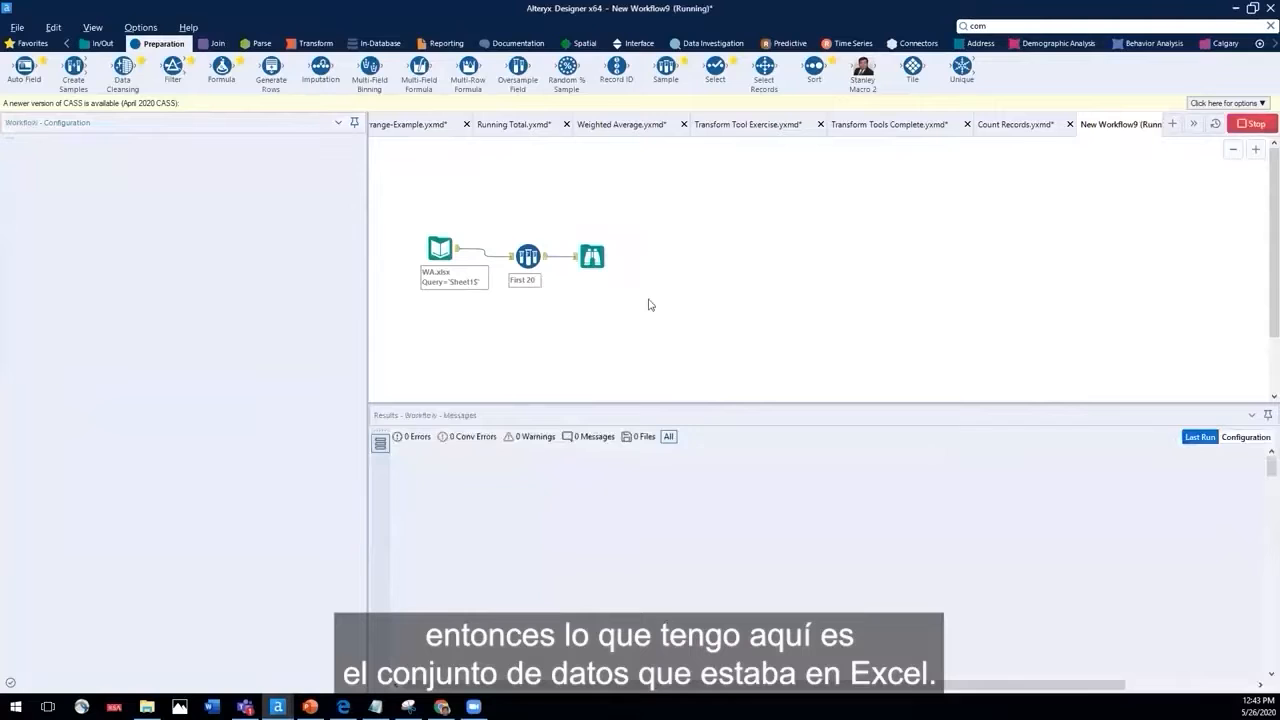
click(594, 259)
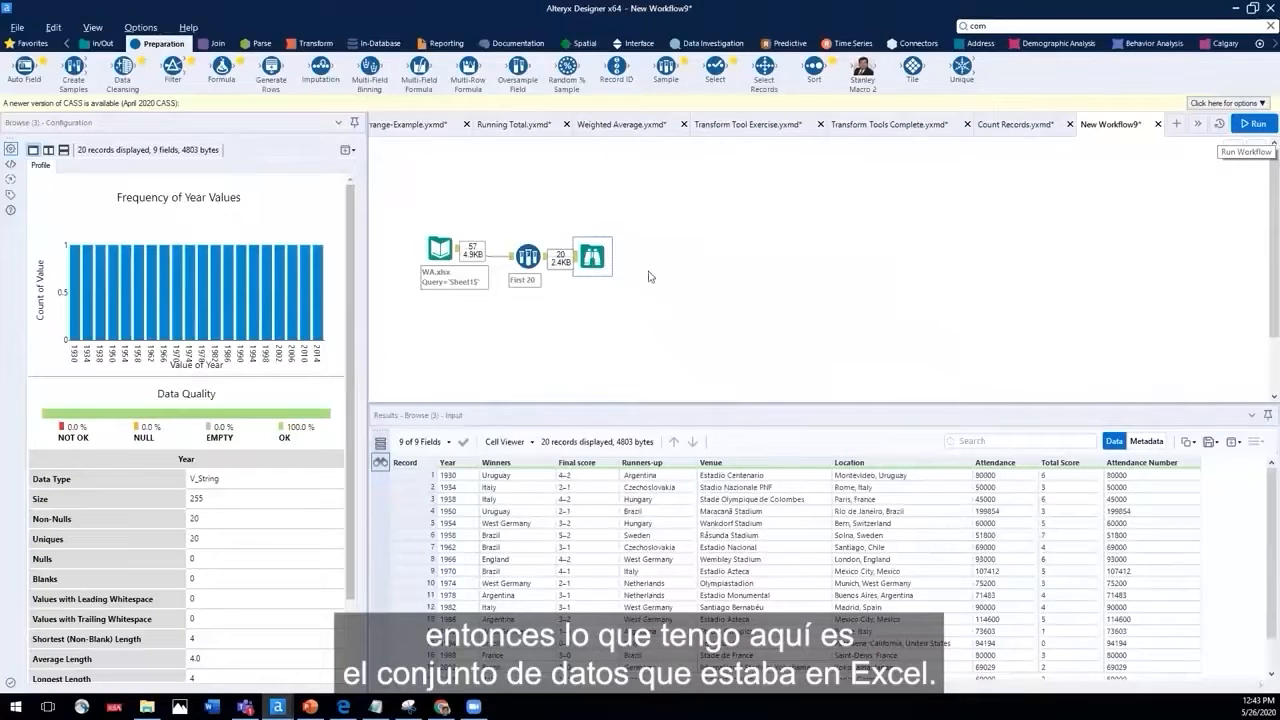
- Move the Browse tool farther from the Sample tool and insert a Summarize tool on the connection between them
drag(598, 256, 883, 250)
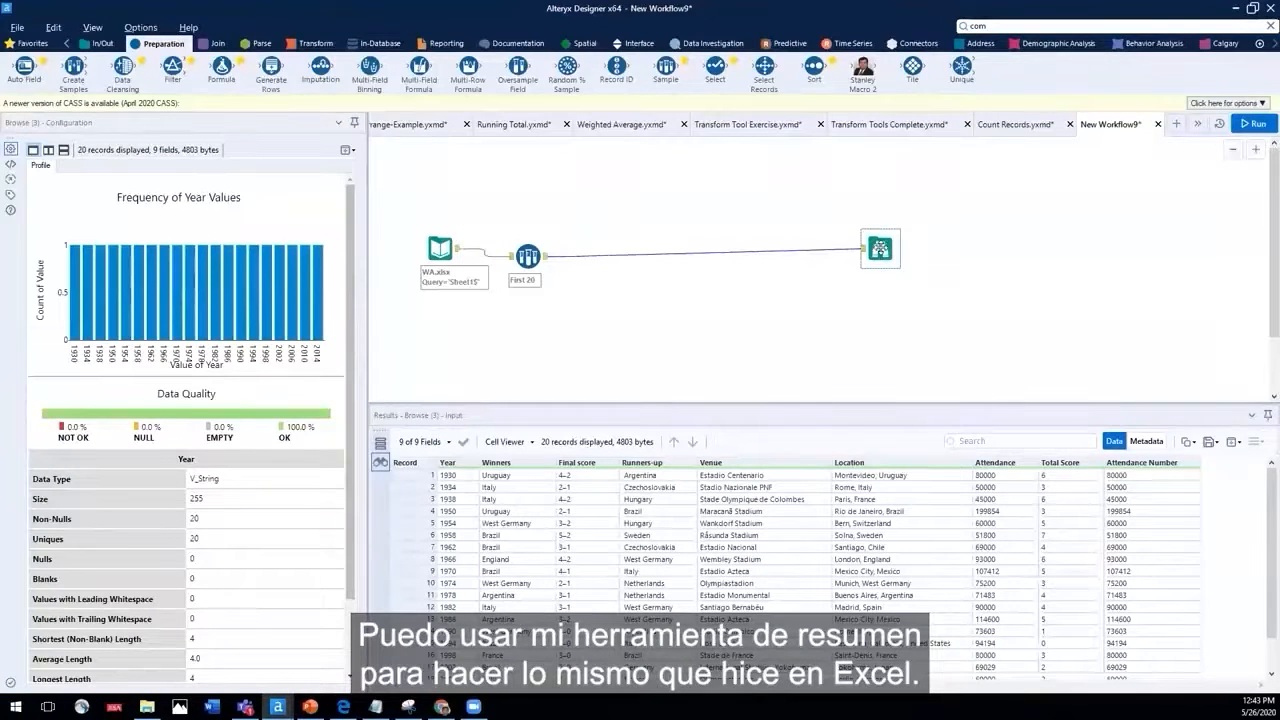
click(303, 45)
drag(242, 78, 643, 258)
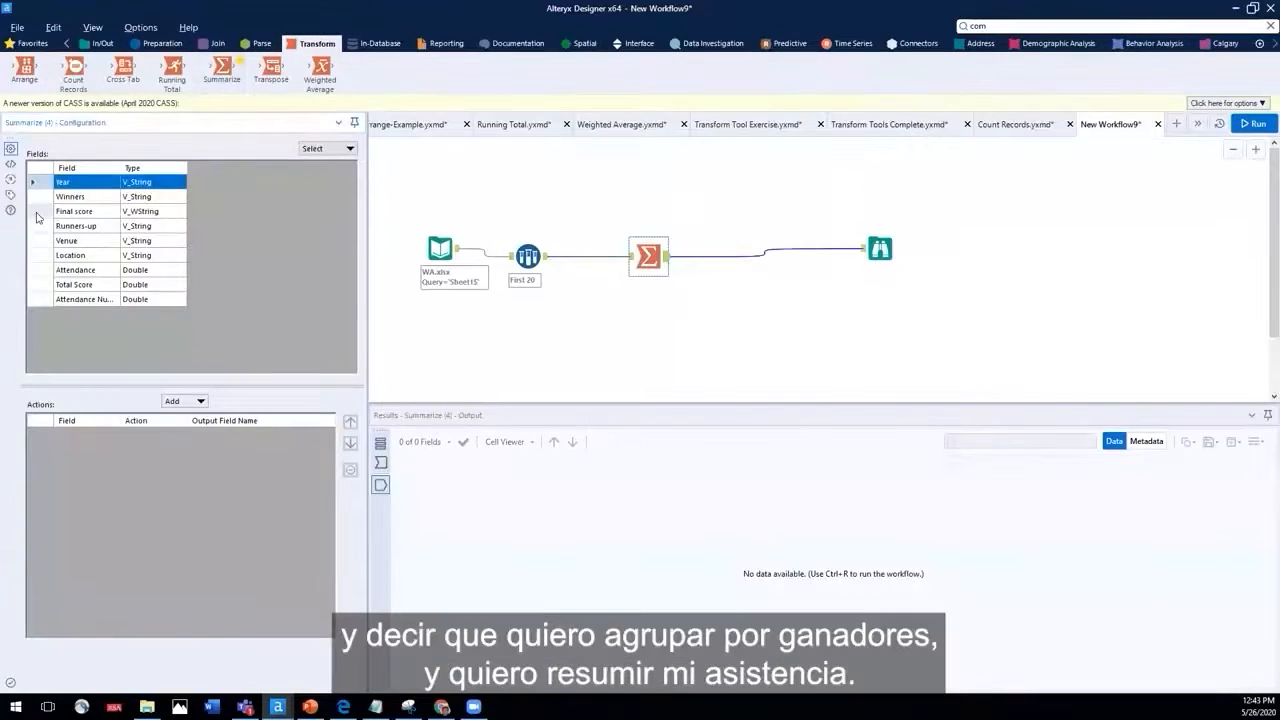
- Add a Group By action on the Winners field in the Summarize tool
click(39, 197)
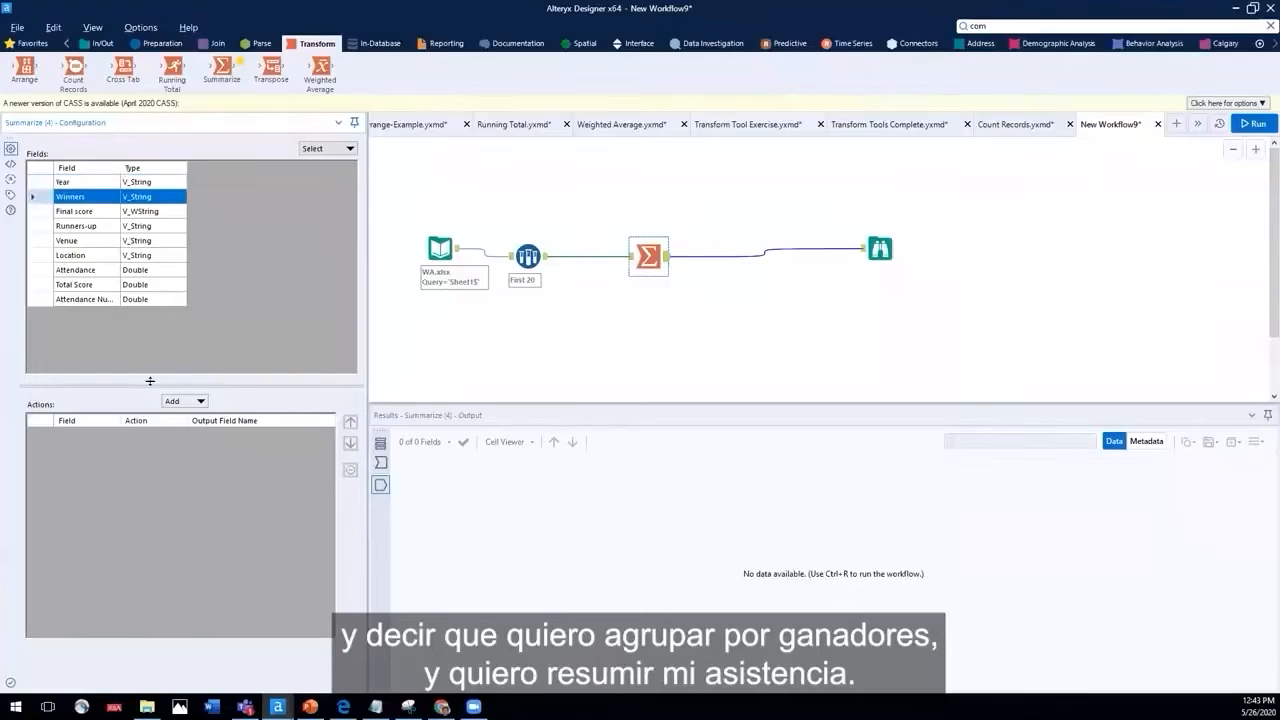
click(186, 401)
click(203, 417)
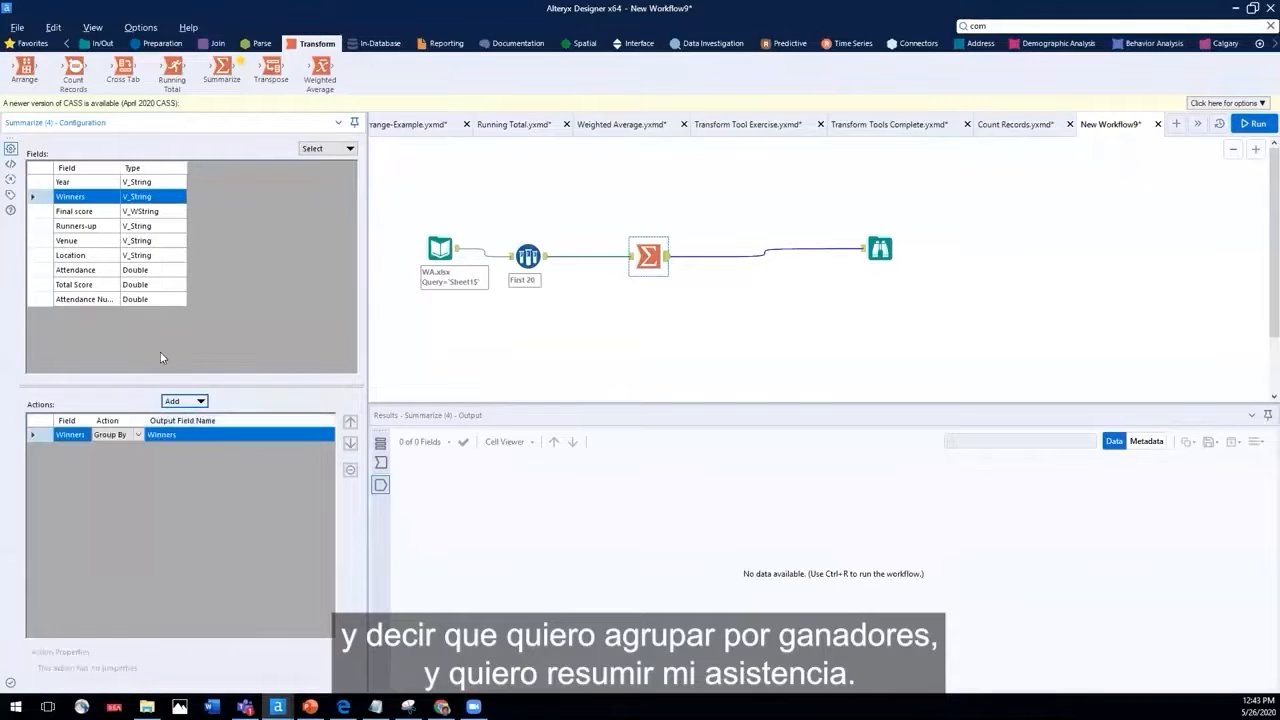
- Add a Sum action on the Attendance field and run the workflow
click(43, 270)
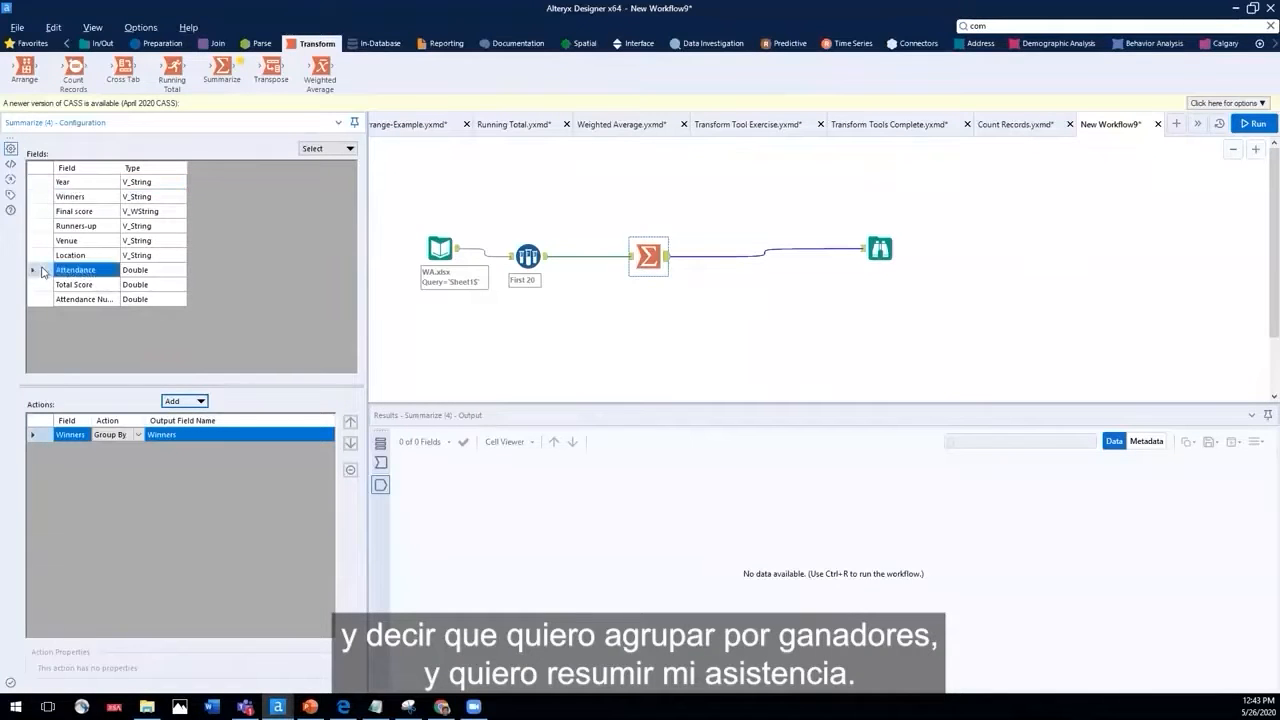
click(186, 401)
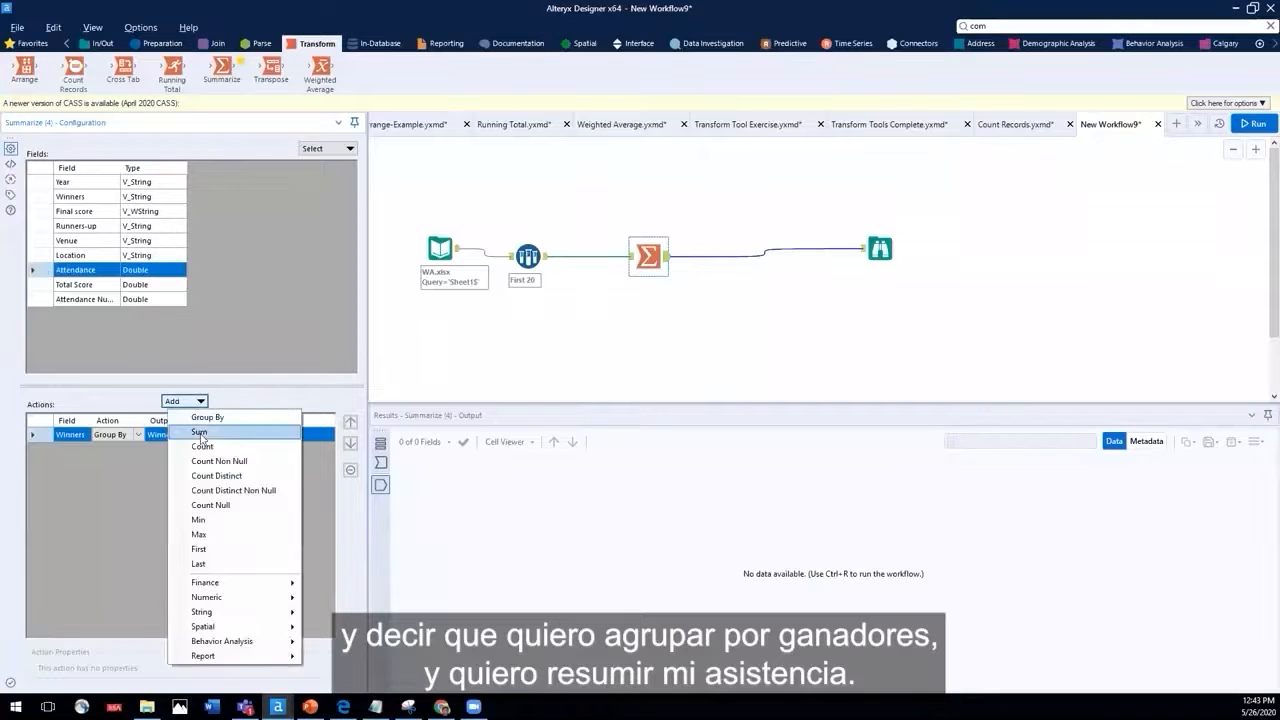
click(199, 432)
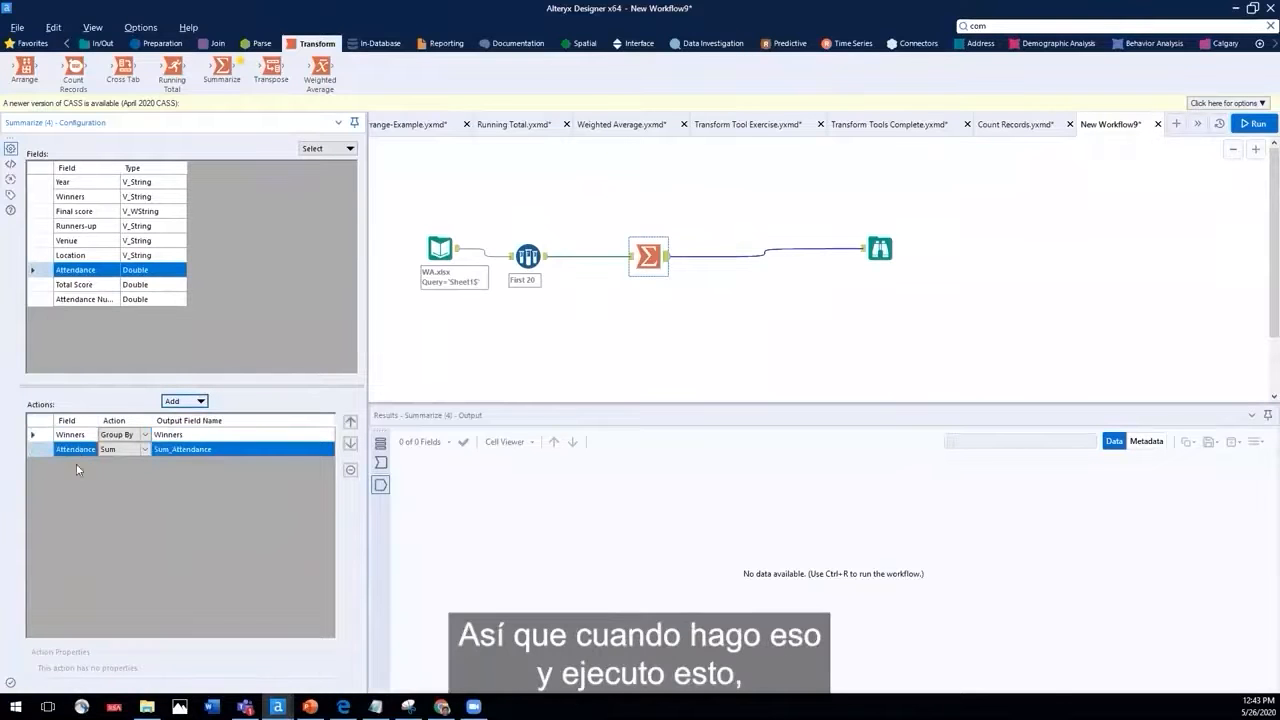
click(1254, 123)
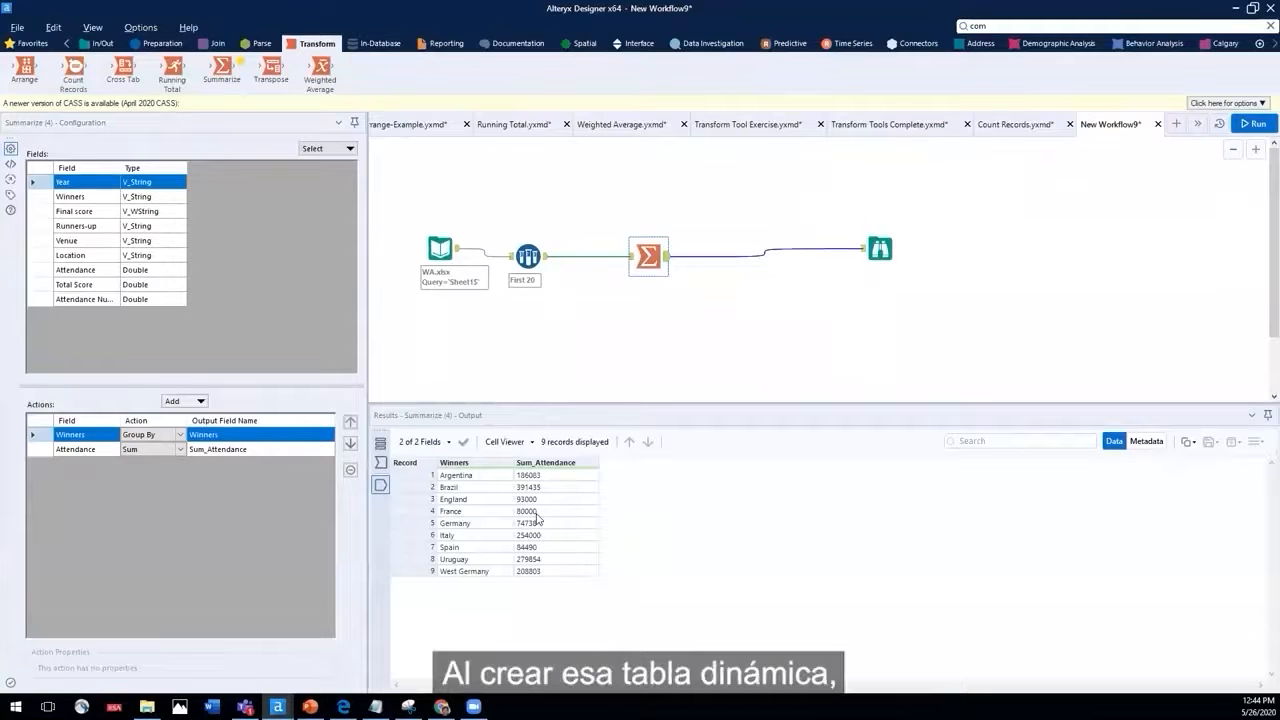
- Add a Sum action on the Total Score field to the Summarize tool
click(46, 300)
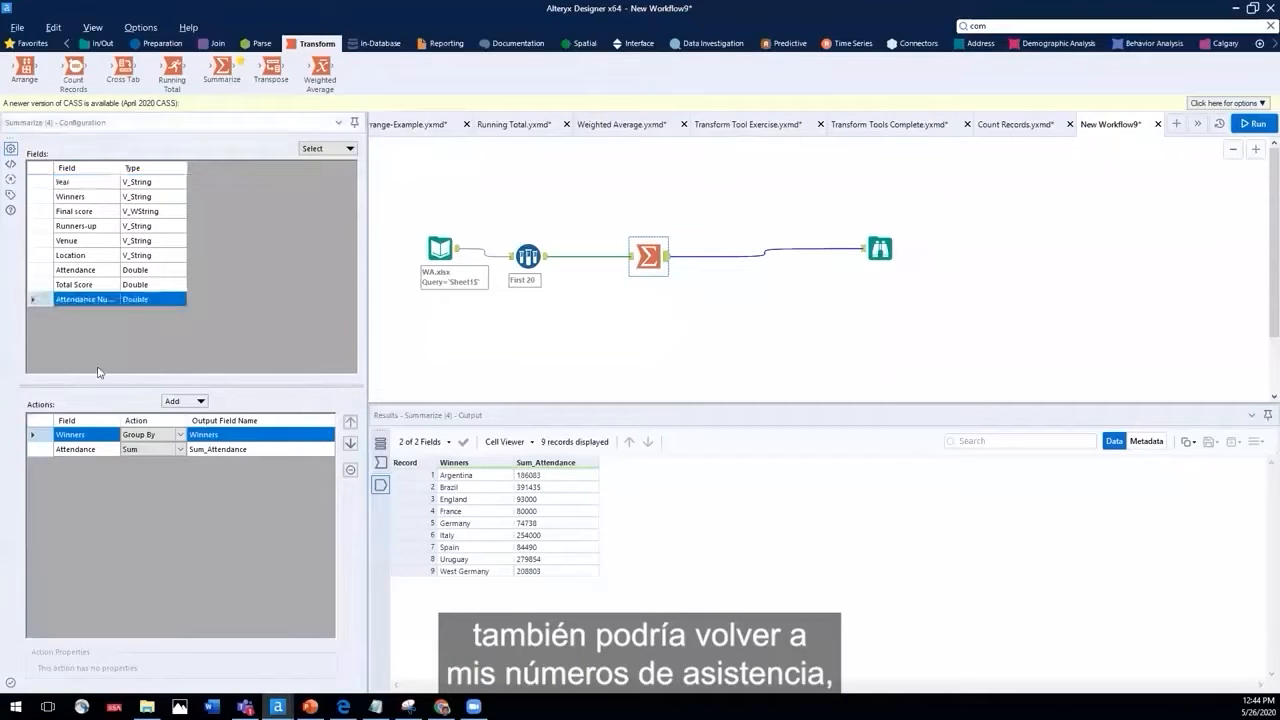
click(39, 288)
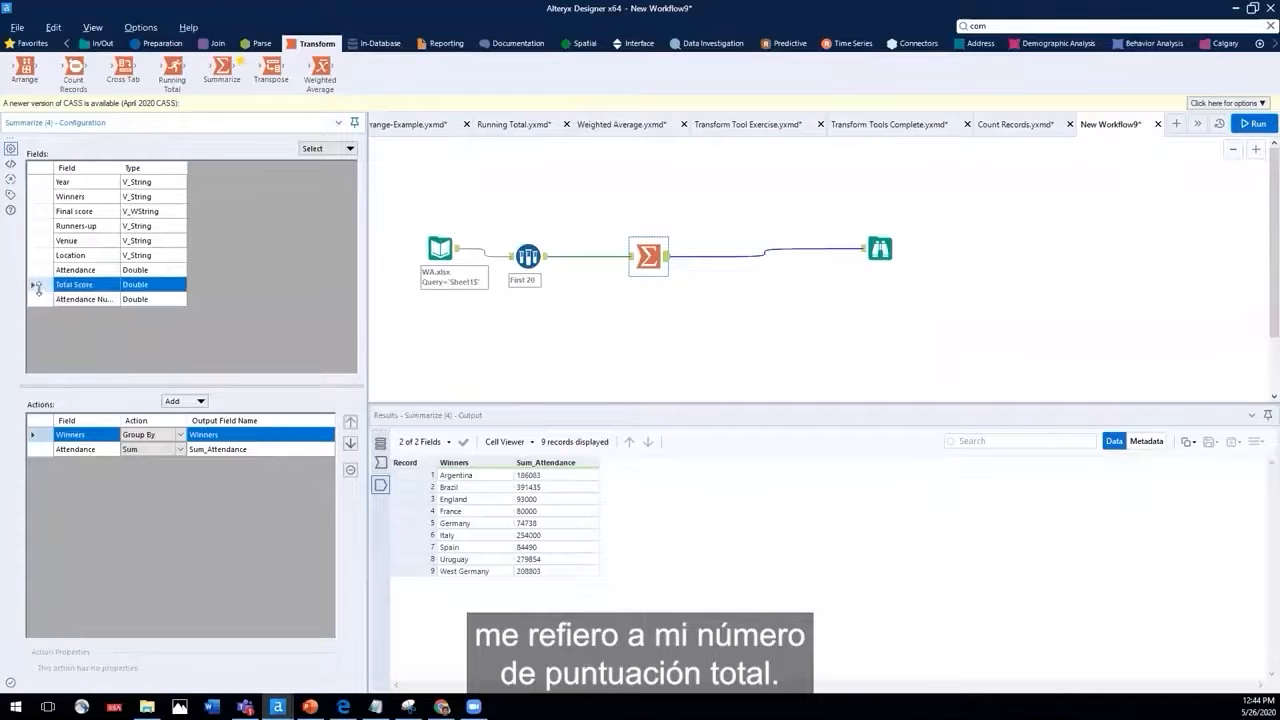
click(178, 408)
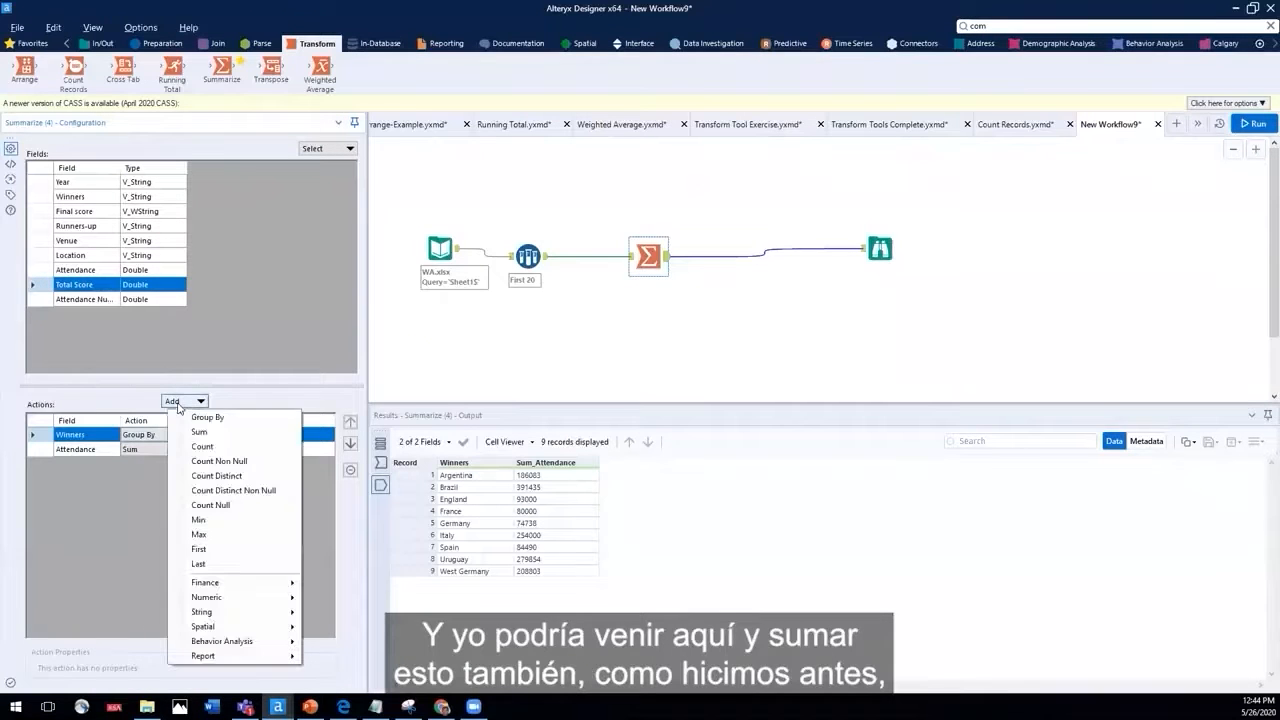
click(196, 439)
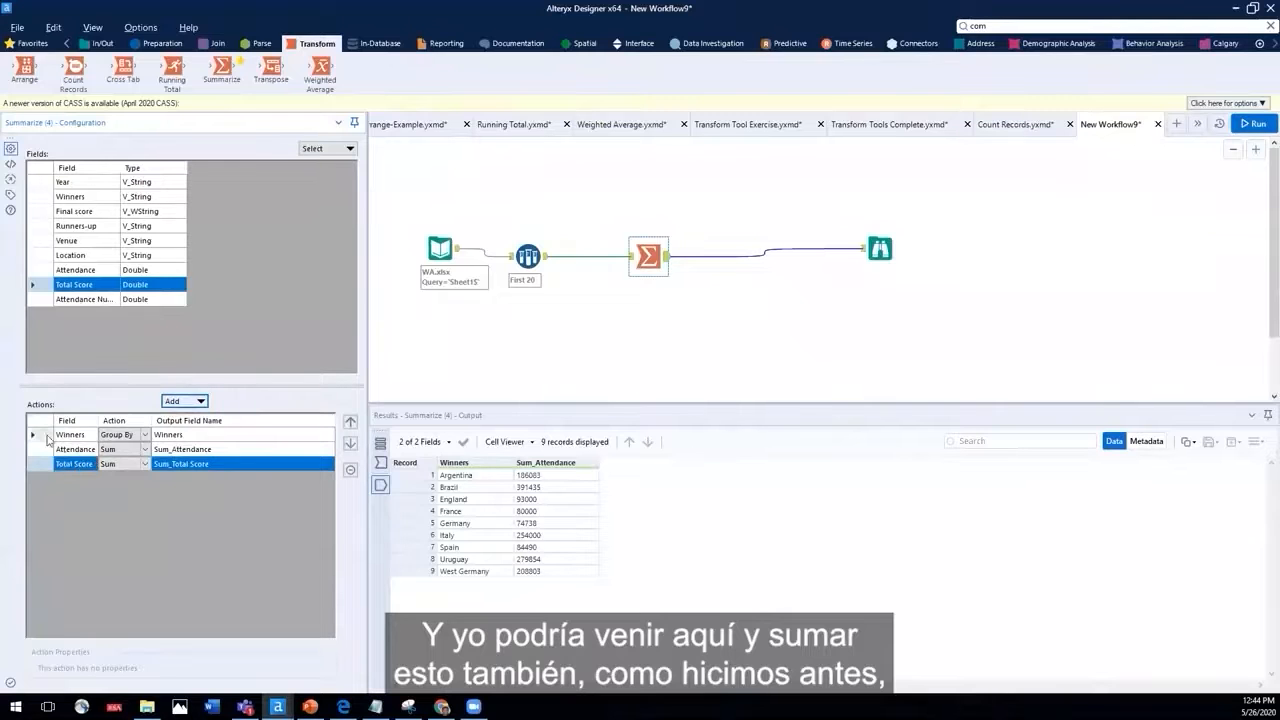
- Add a Group By action on Year, move it to the first place above Winners, and run the workflow
click(62, 183)
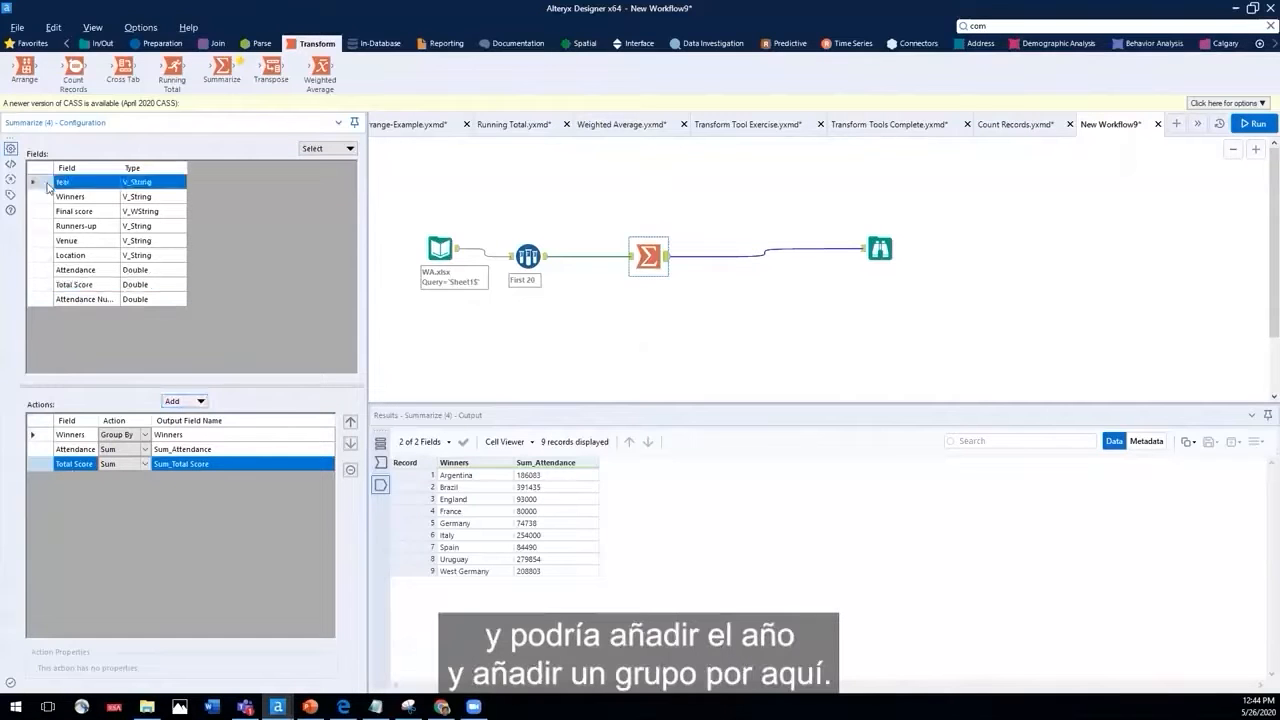
click(186, 403)
click(205, 417)
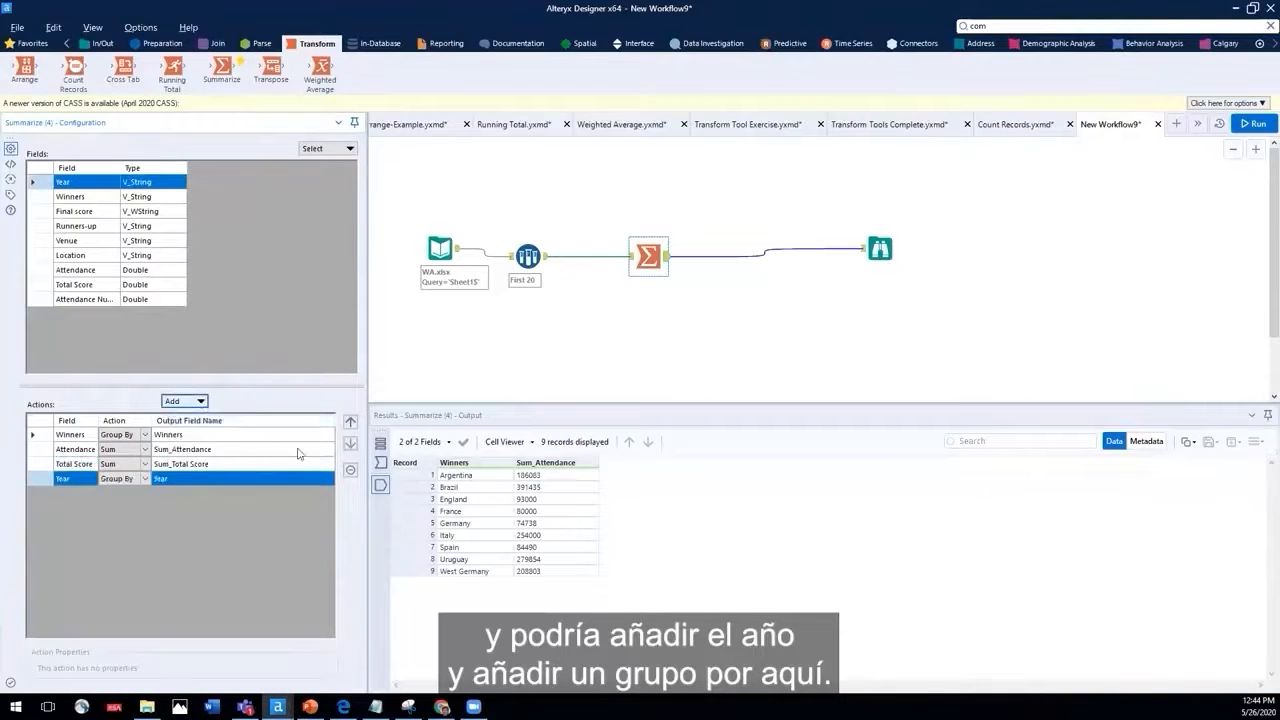
click(351, 422)
click(351, 422)
click(351, 422)
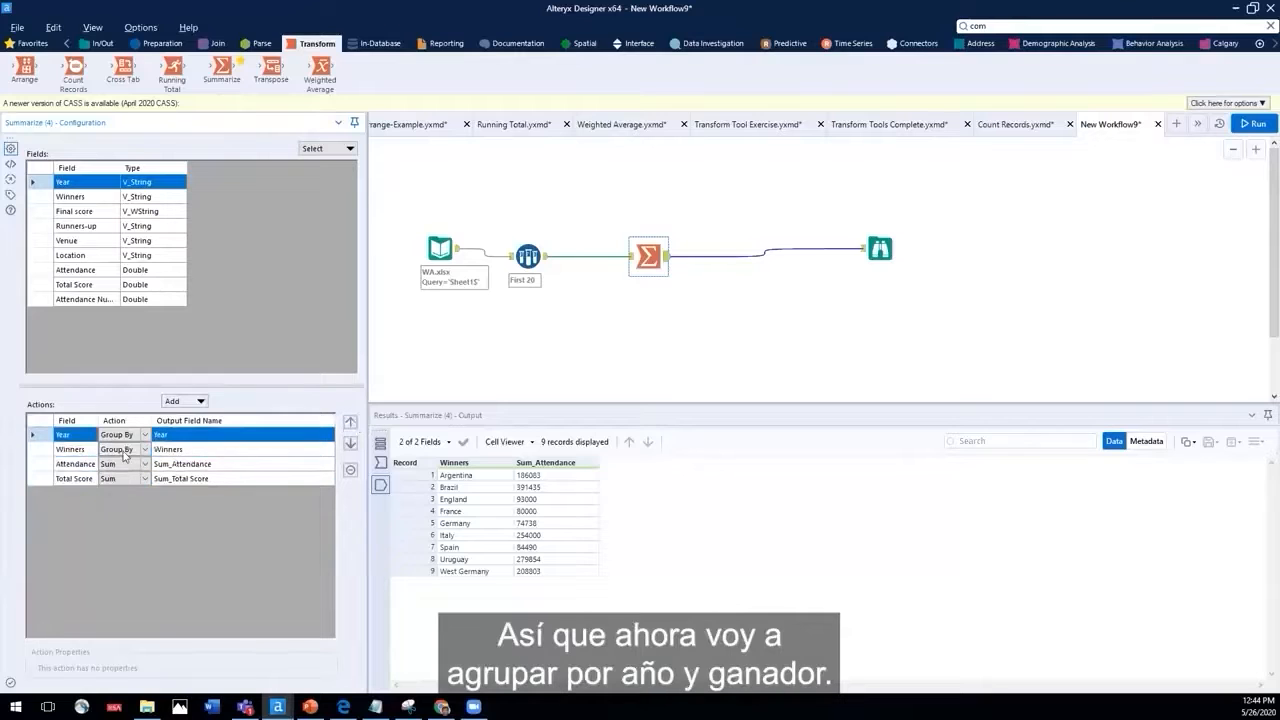
click(1254, 125)
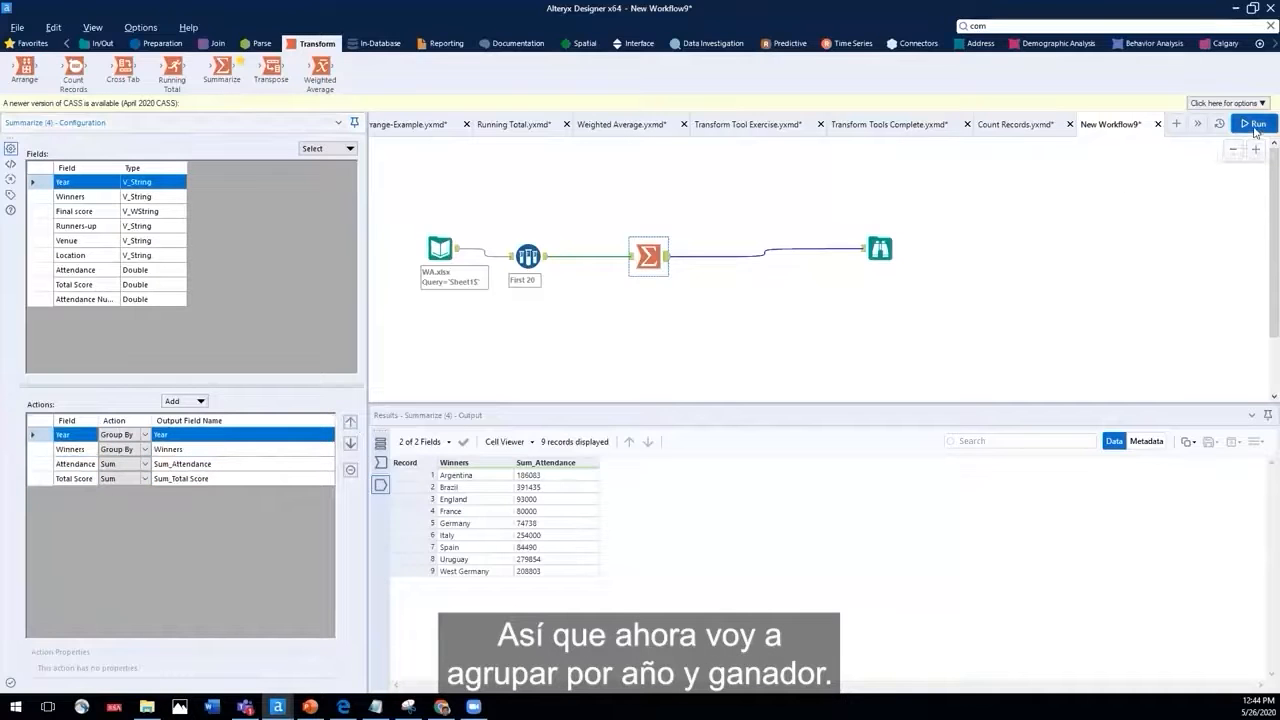
- View the summarized output in the Browse tool, switch to the PowerPoint slide show and advance to the Running Total explanation slide
click(880, 249)
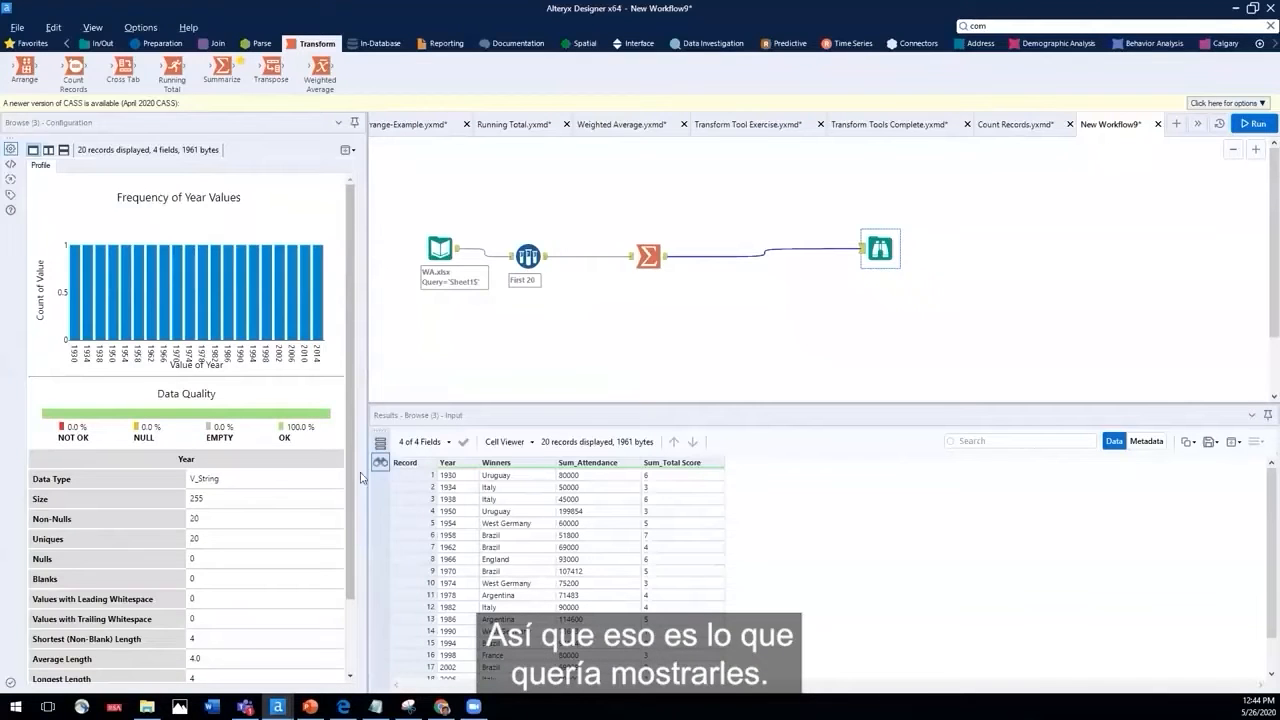
mouse_move(310, 706)
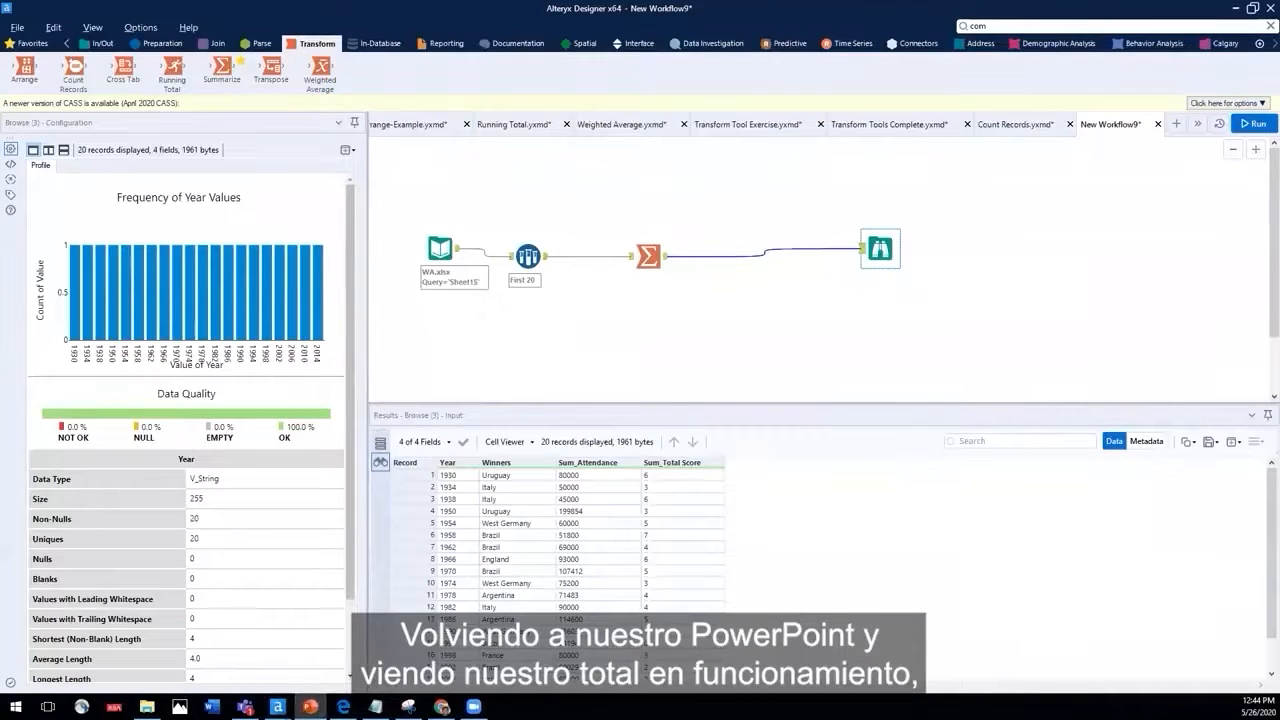
click(310, 706)
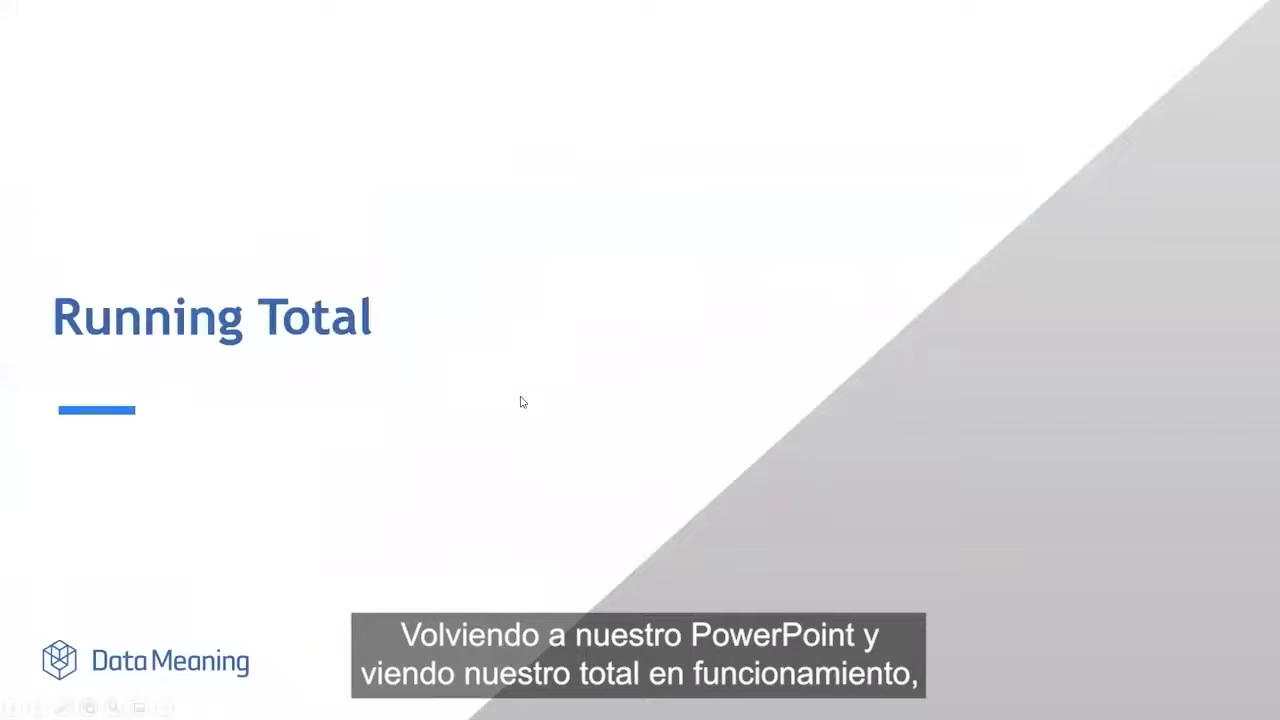
click(520, 401)
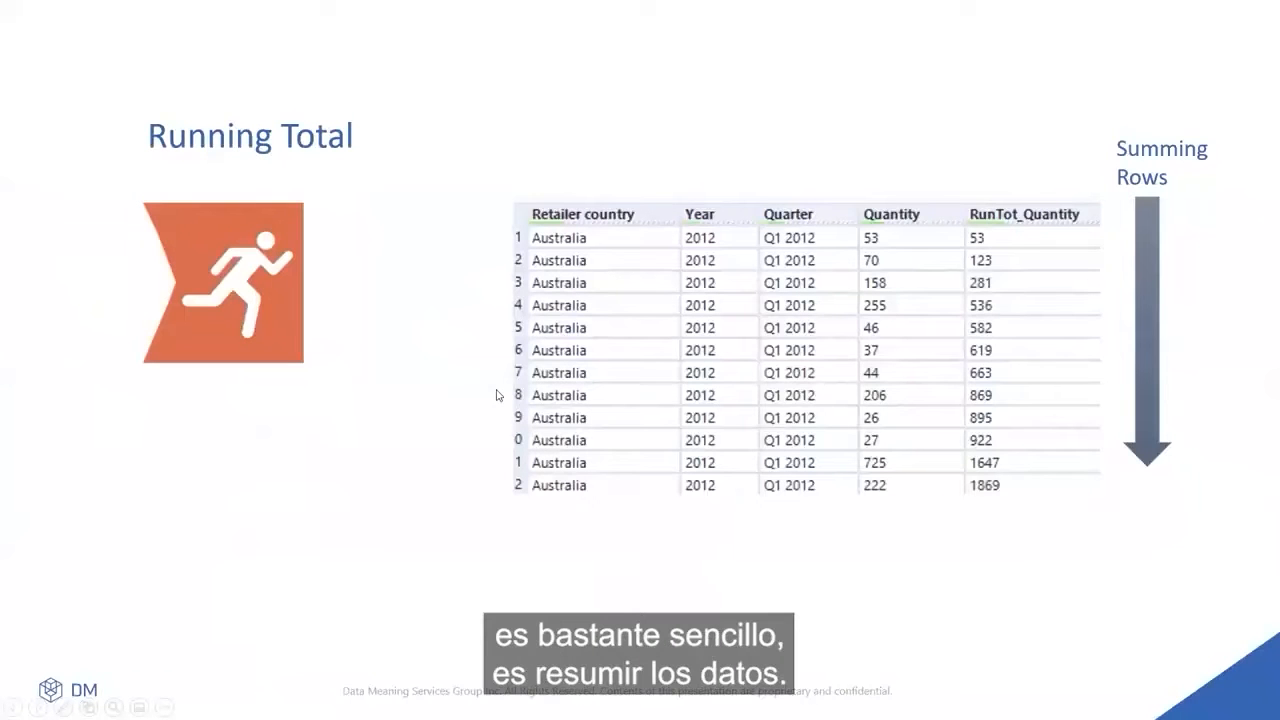
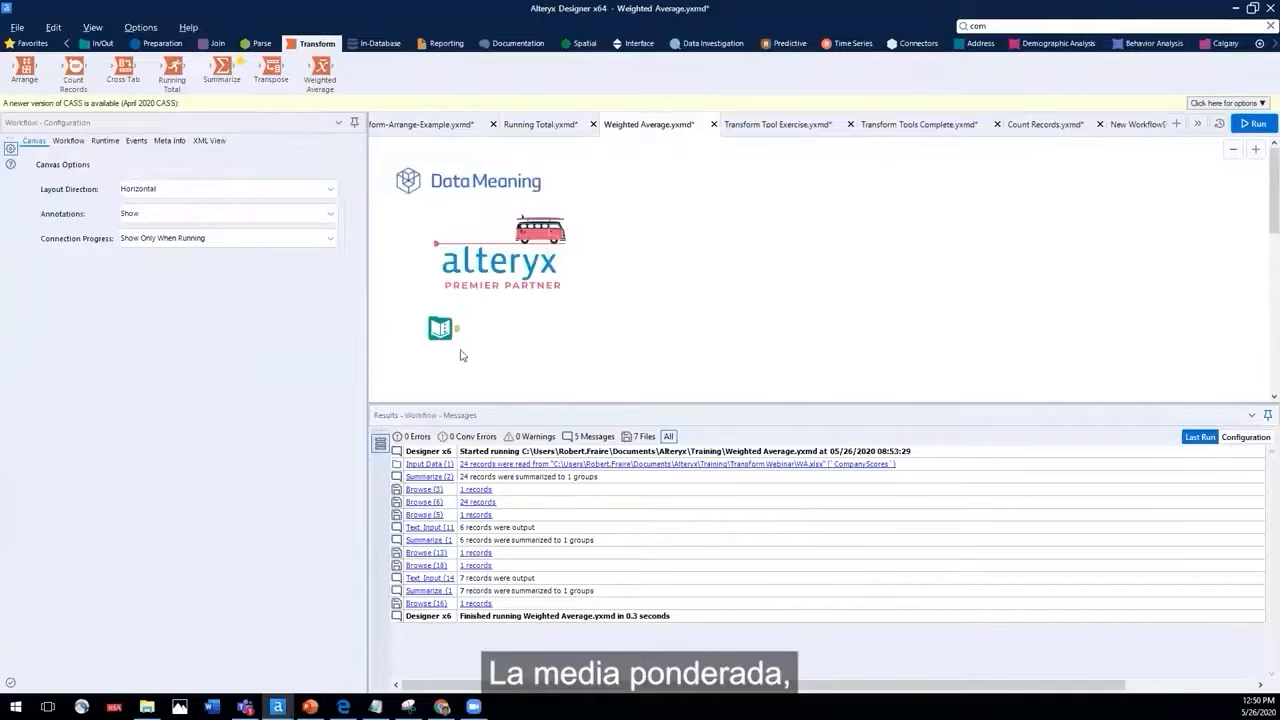
- Reposition the two Text Input tools holding the city income data farther along the canvas, reviewing their rows
drag(440, 330, 560, 358)
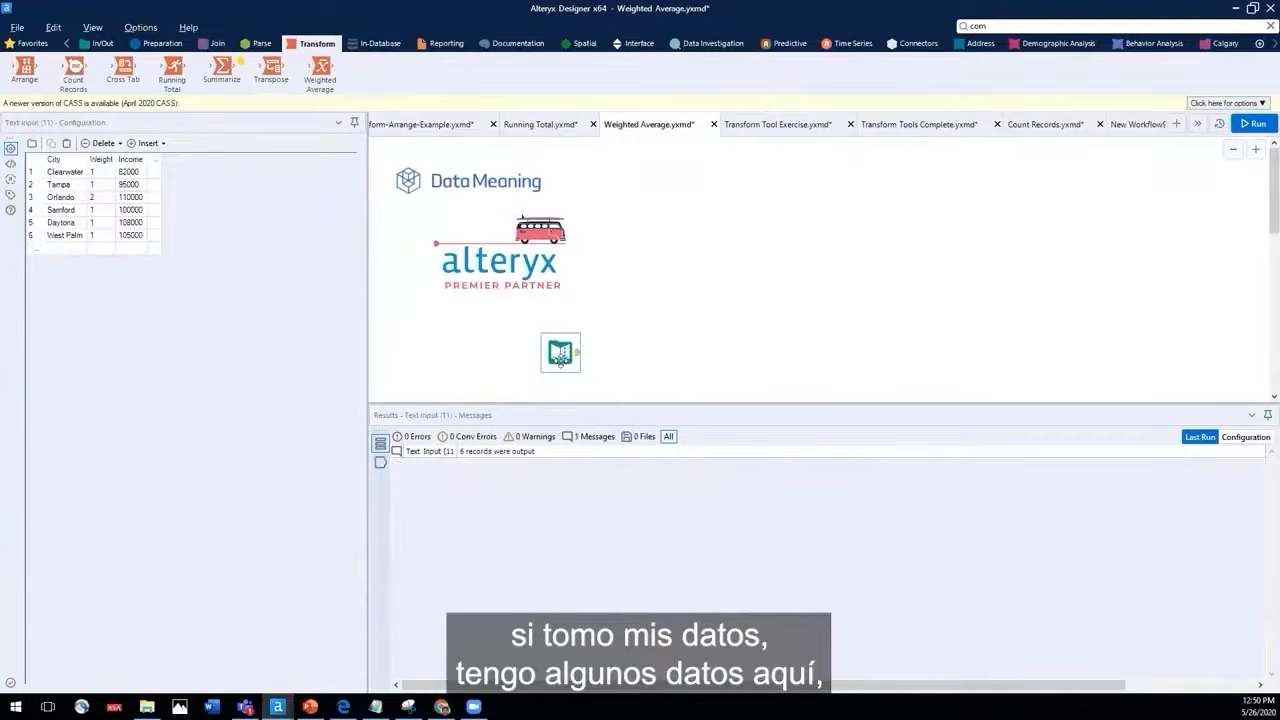
scroll(680, 347, down, 4)
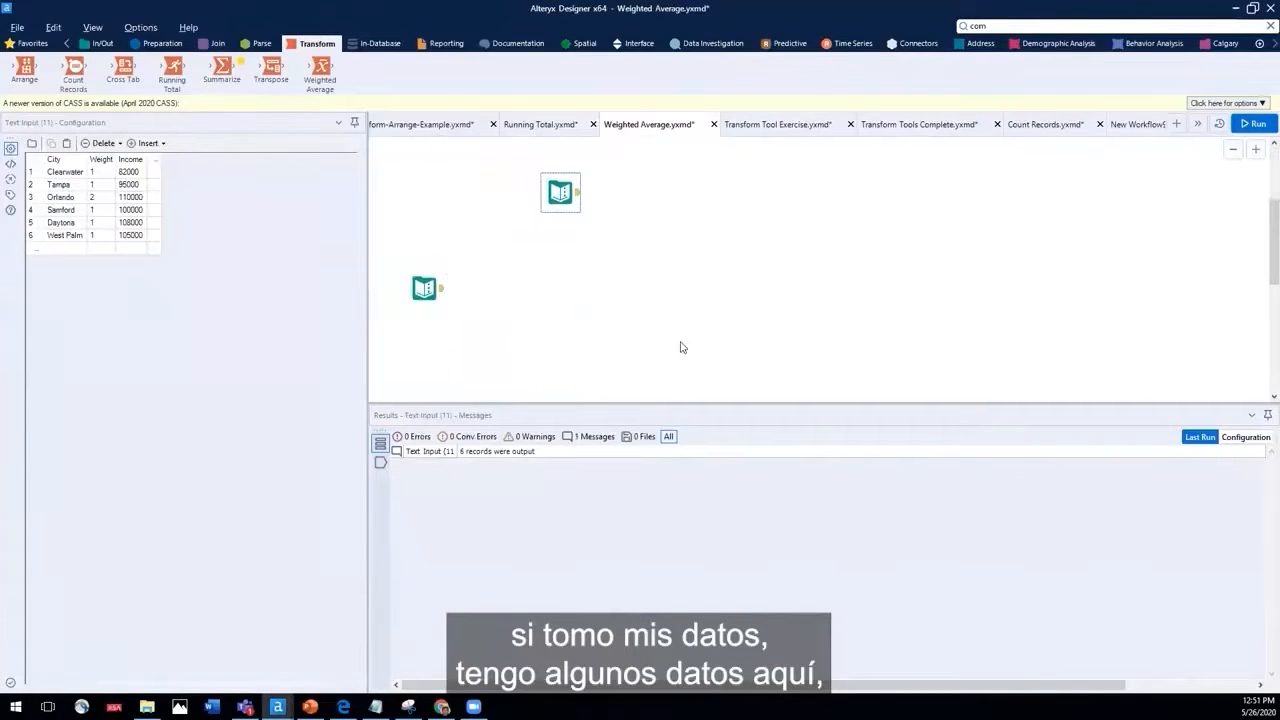
click(428, 290)
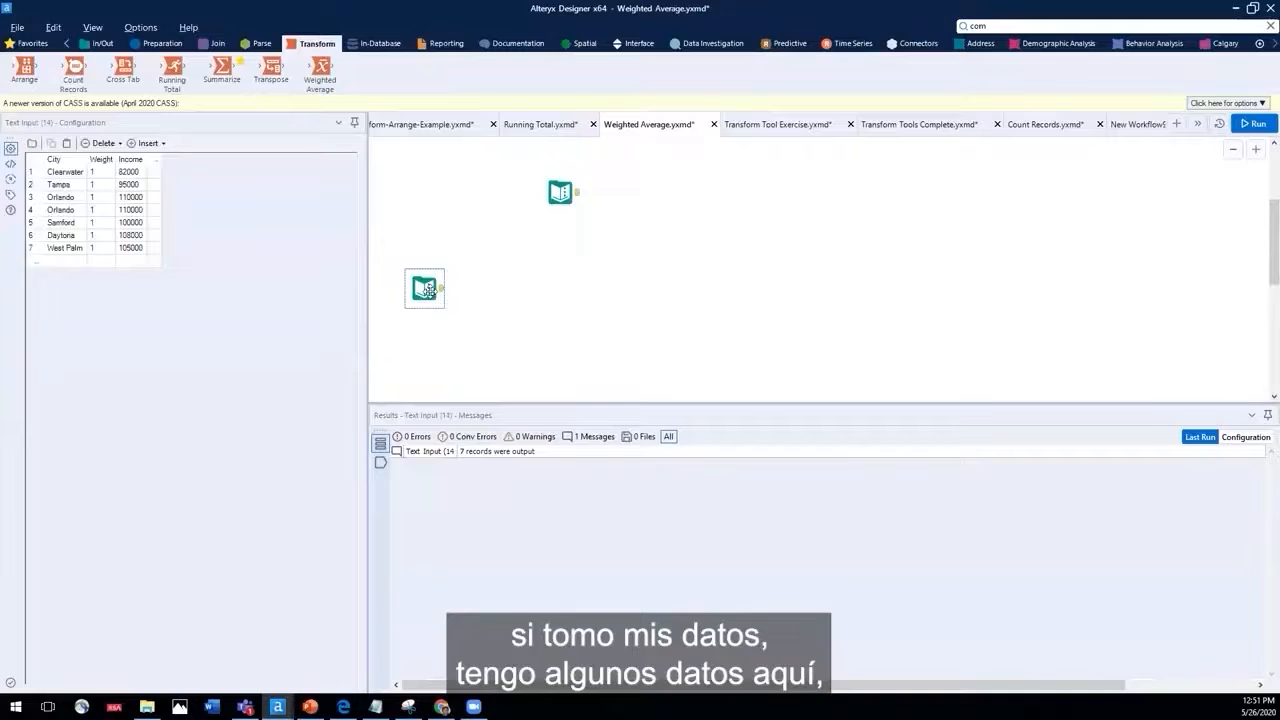
drag(407, 291, 551, 322)
click(560, 192)
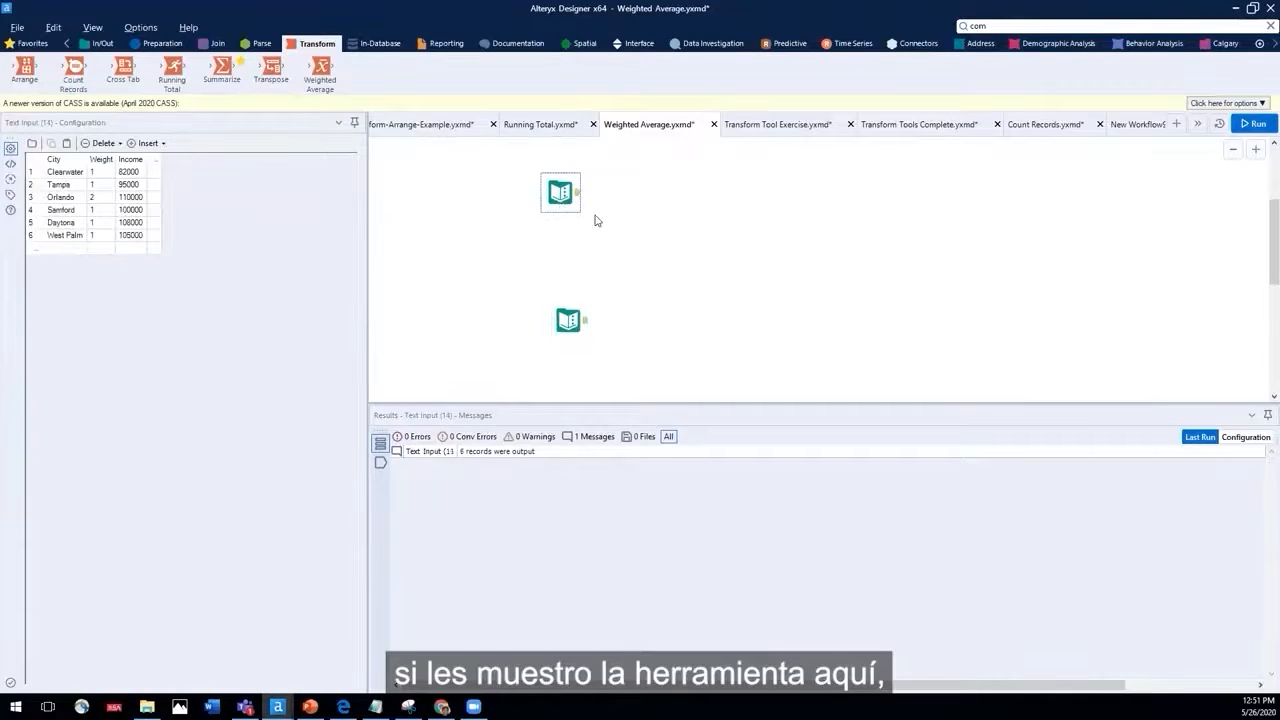
- Connect a Summarize tool to the six-row Text Input and add an Average action on the Income field
scroll(595, 220, up, 1)
drag(222, 68, 656, 221)
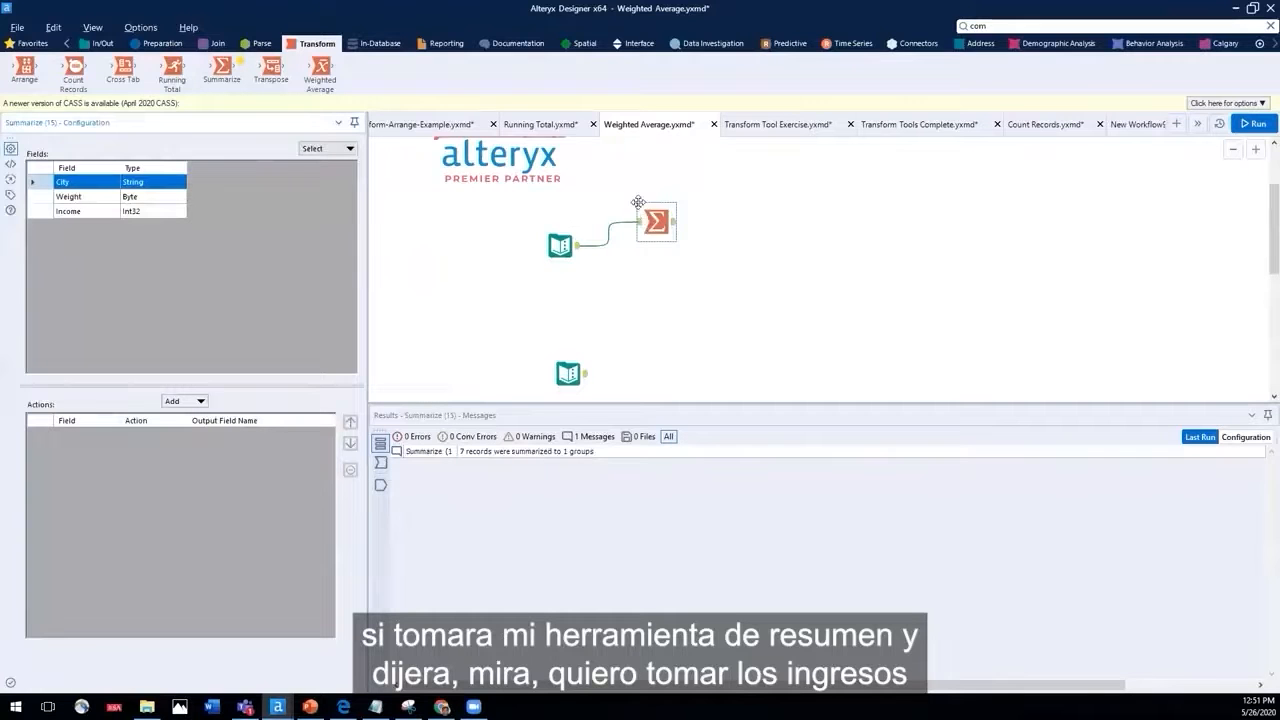
click(42, 214)
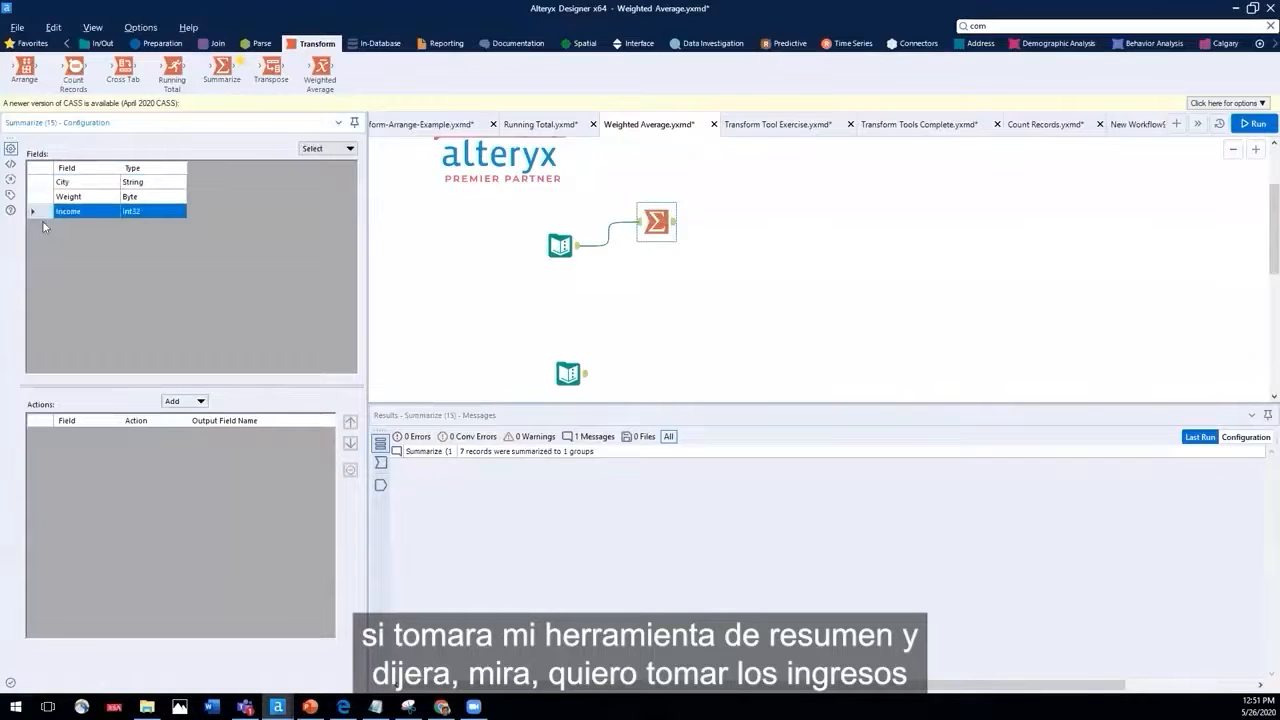
click(172, 400)
mouse_move(255, 600)
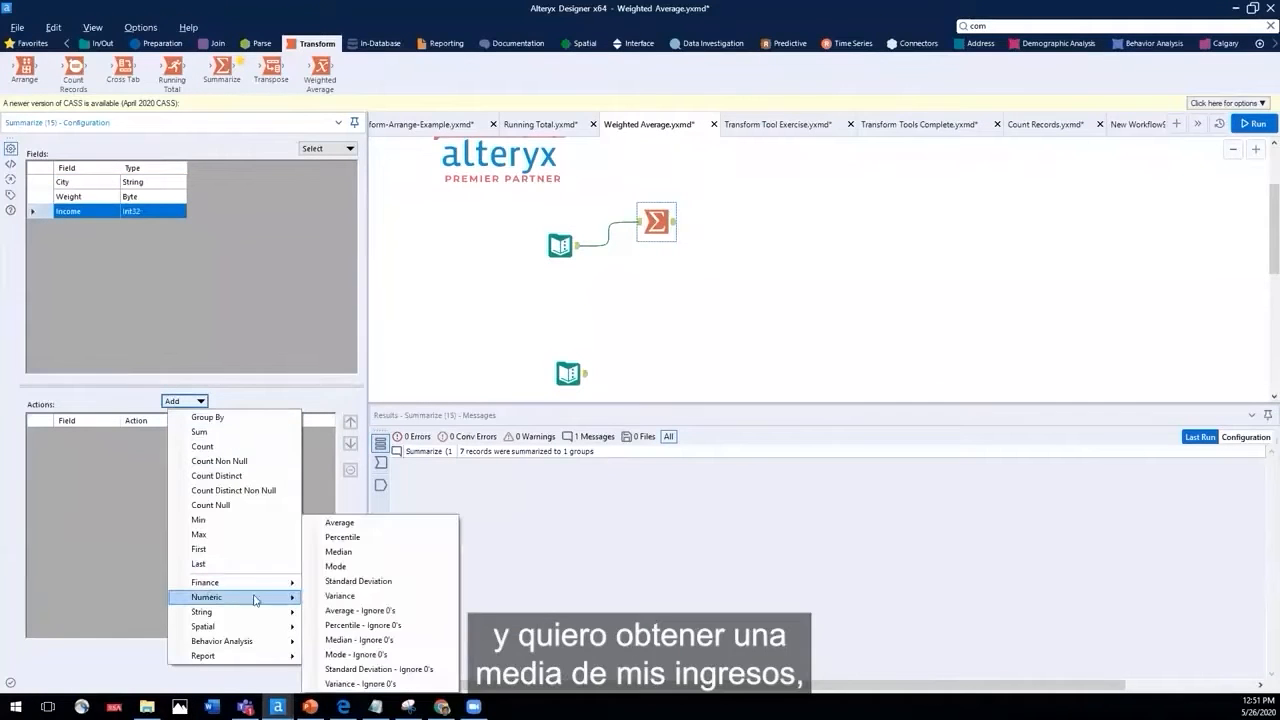
click(340, 522)
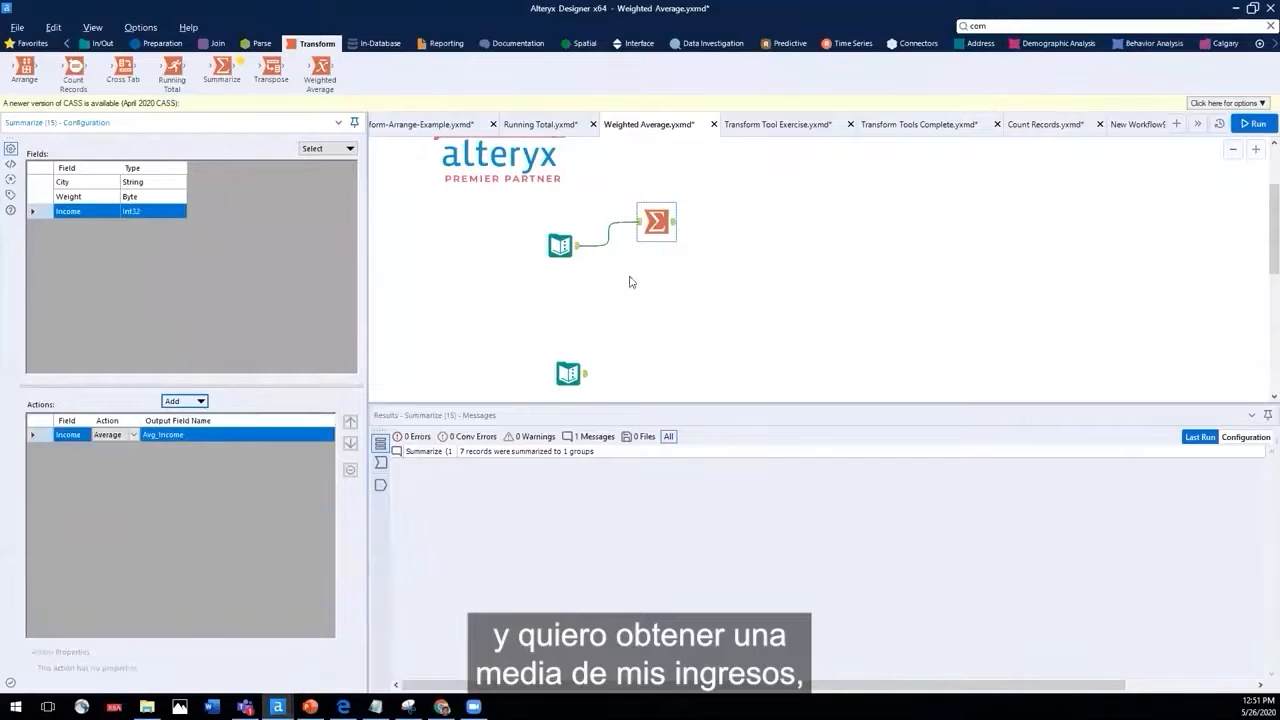
- Add a Browse after the income Summarize tool and run the workflow
right_click(655, 222)
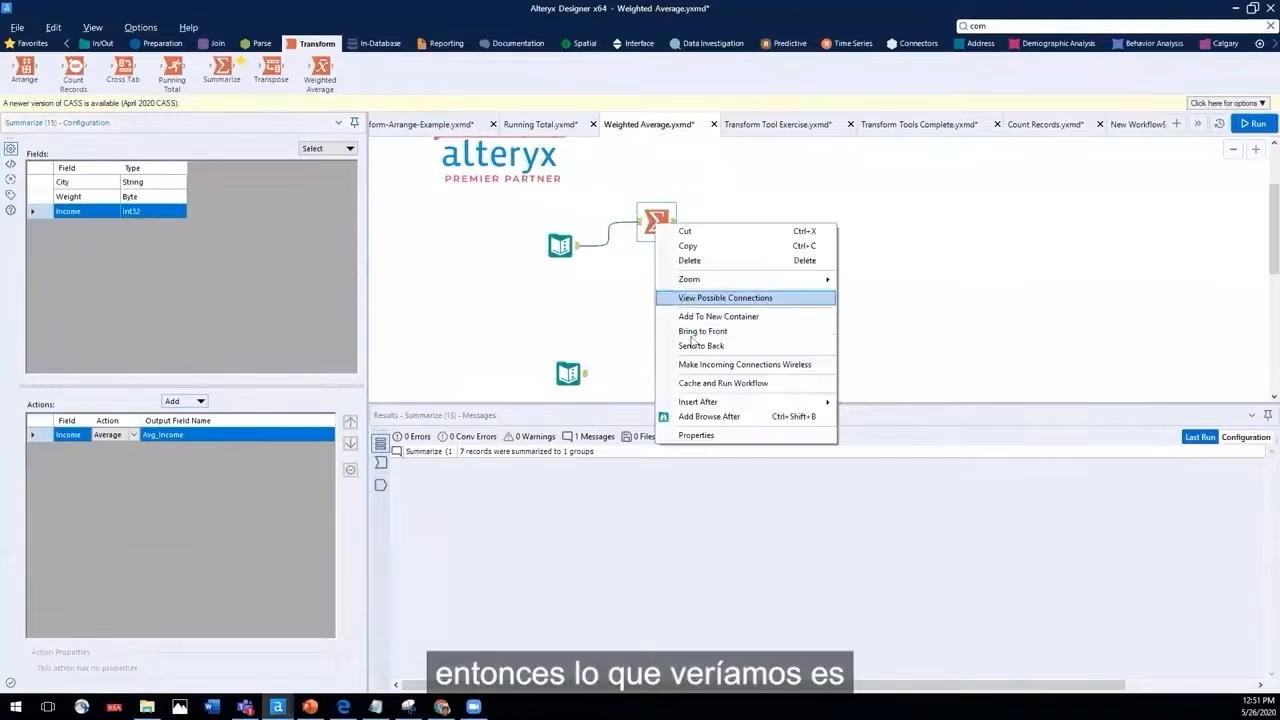
click(697, 417)
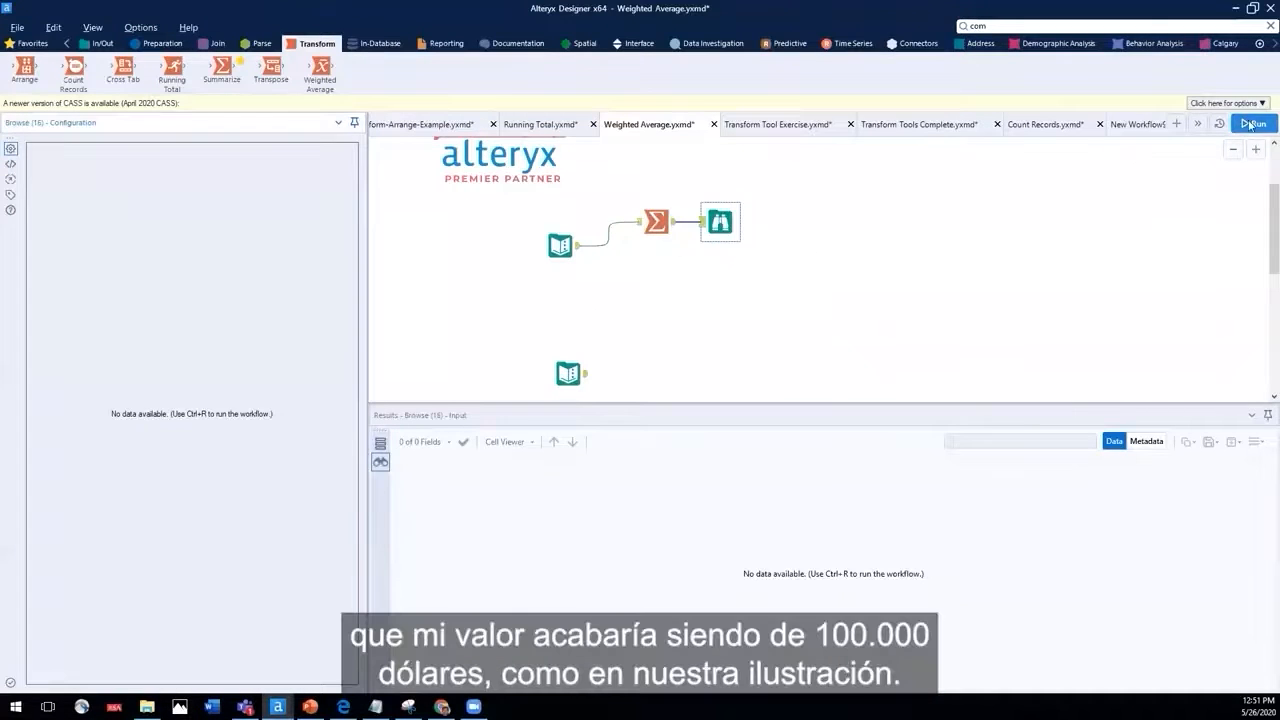
key(ctrl+r)
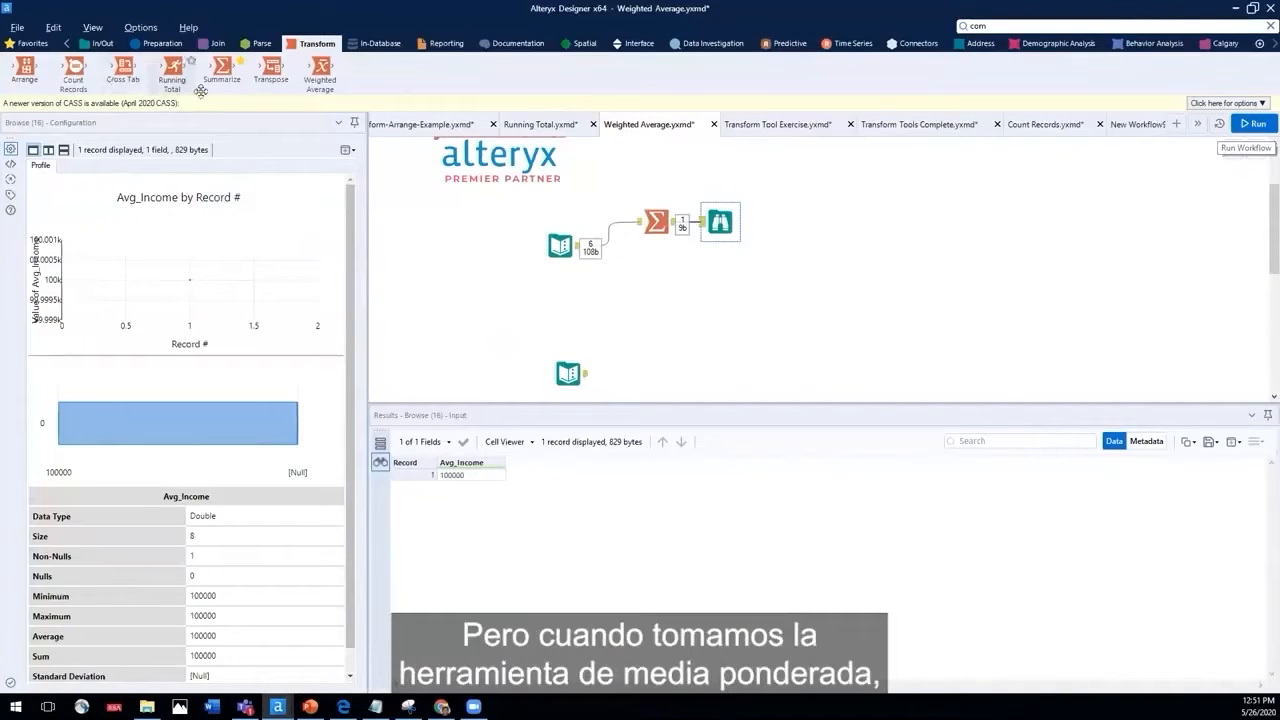
- Connect a Weighted Average tool to the same Text Input, with Income as value field, Weight as weight field and no grouping fields
drag(302, 83, 657, 279)
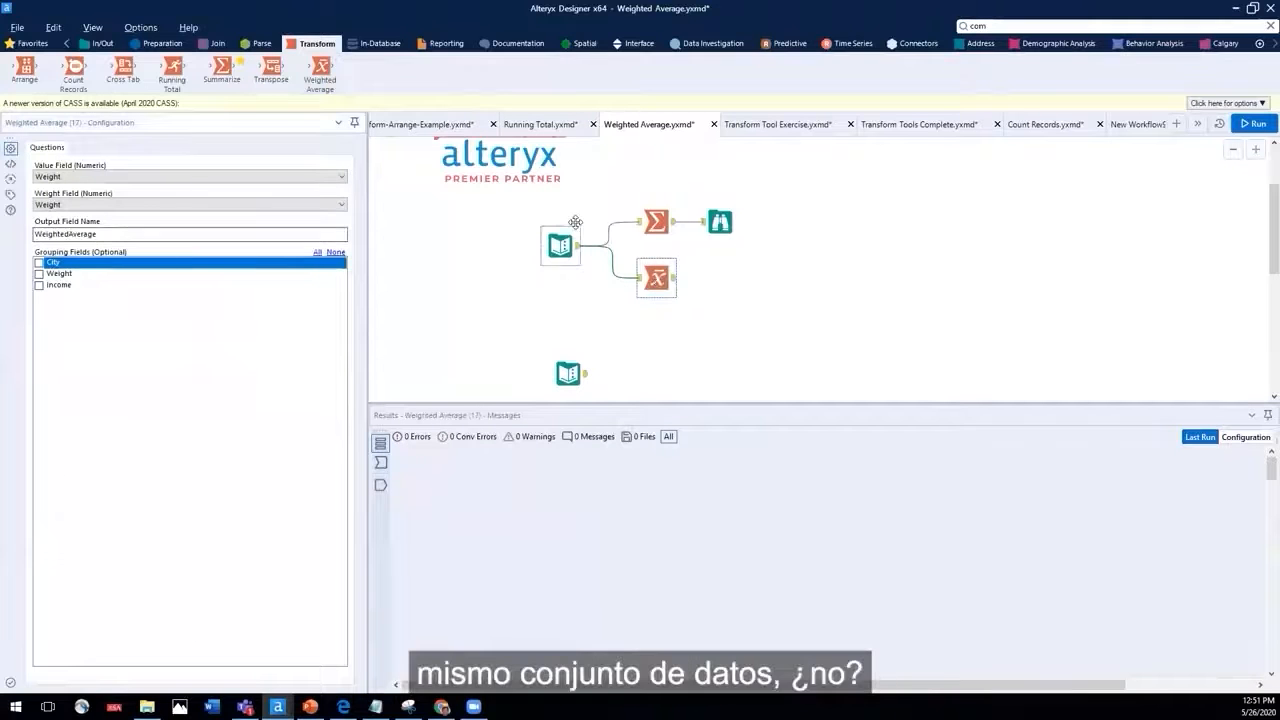
click(43, 178)
click(45, 198)
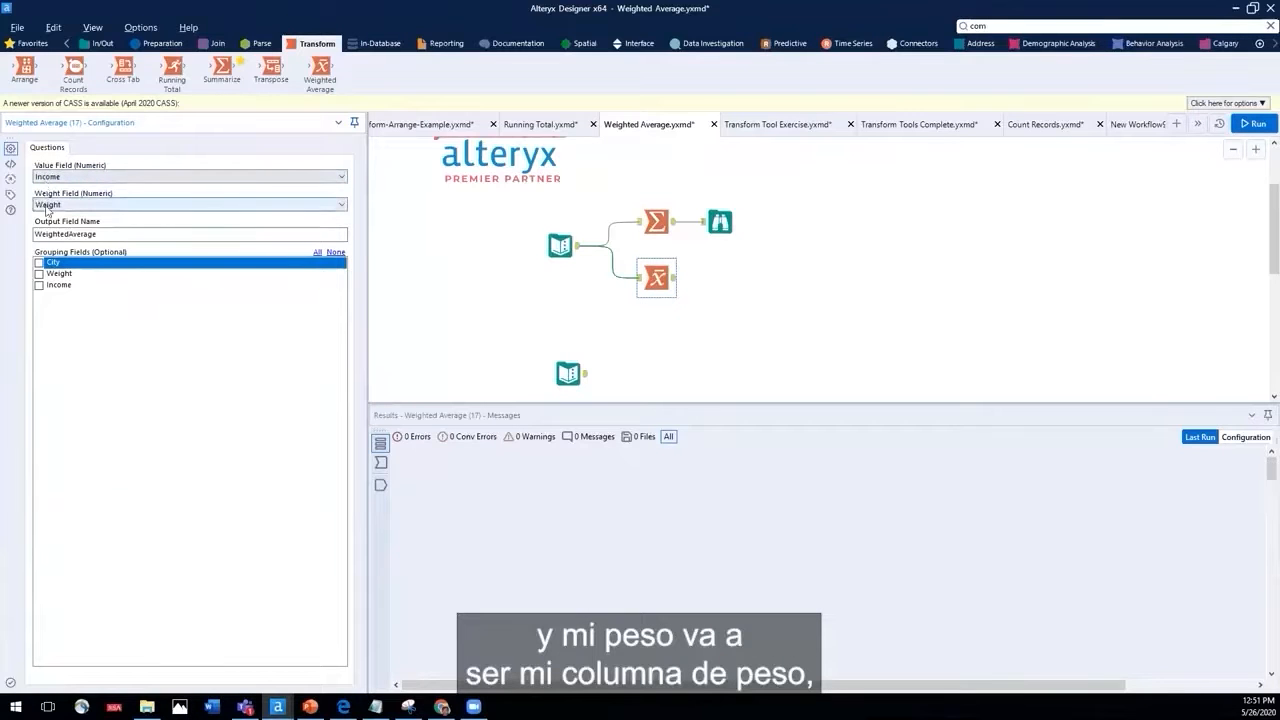
click(39, 285)
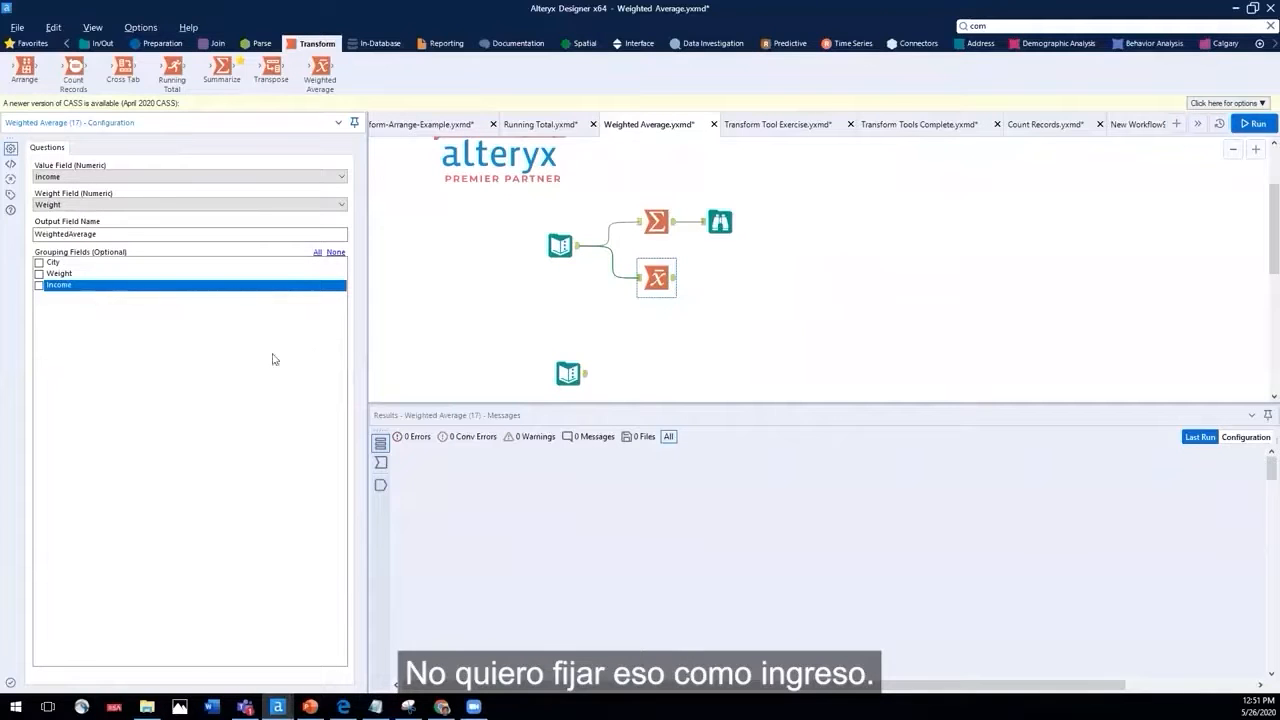
- Add a Browse after the Weighted Average tool and run the workflow
right_click(664, 277)
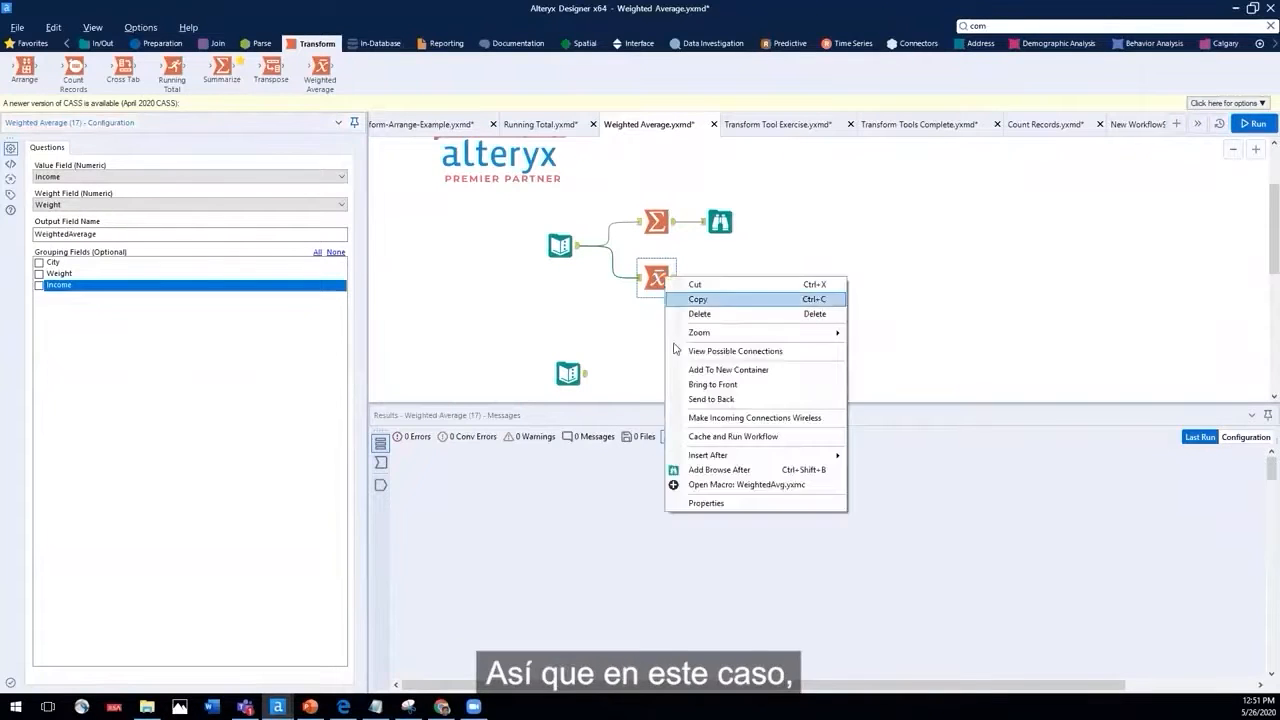
click(716, 470)
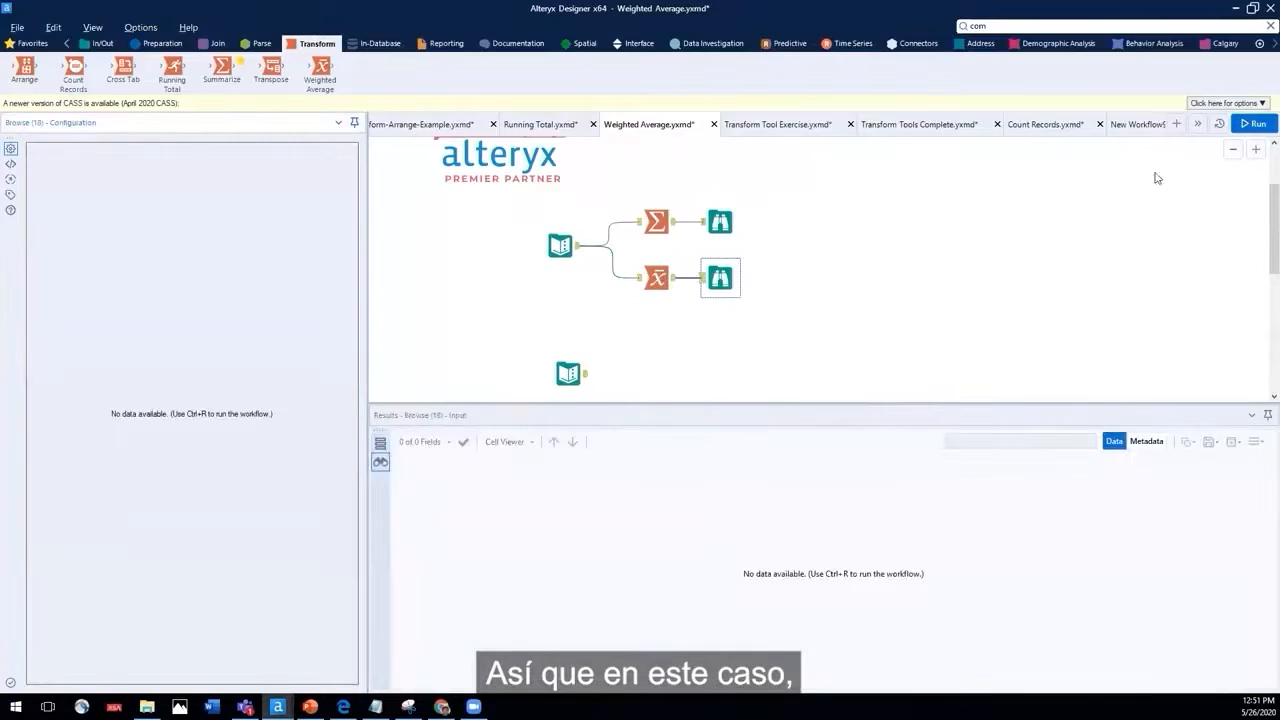
click(1255, 125)
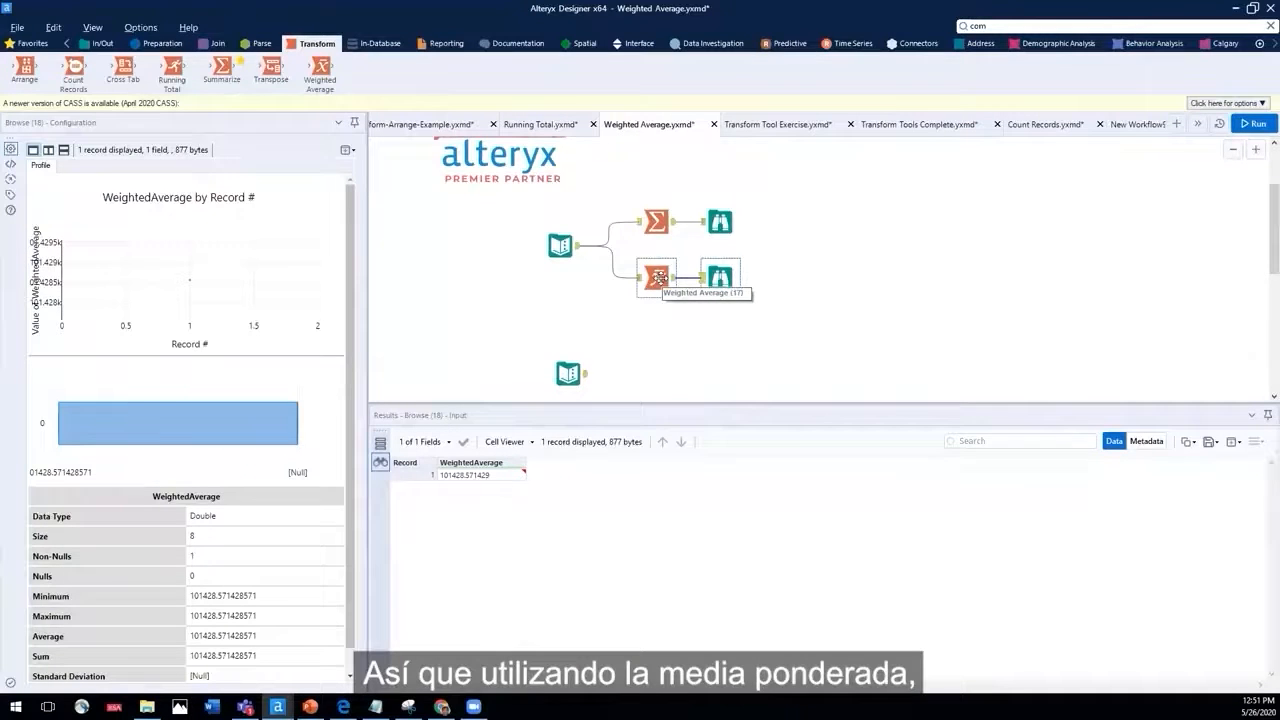
- Move the WA.xlsx CompanyScores input tool to just below the second Text Input, making room for new tools
scroll(610, 350, down, 3)
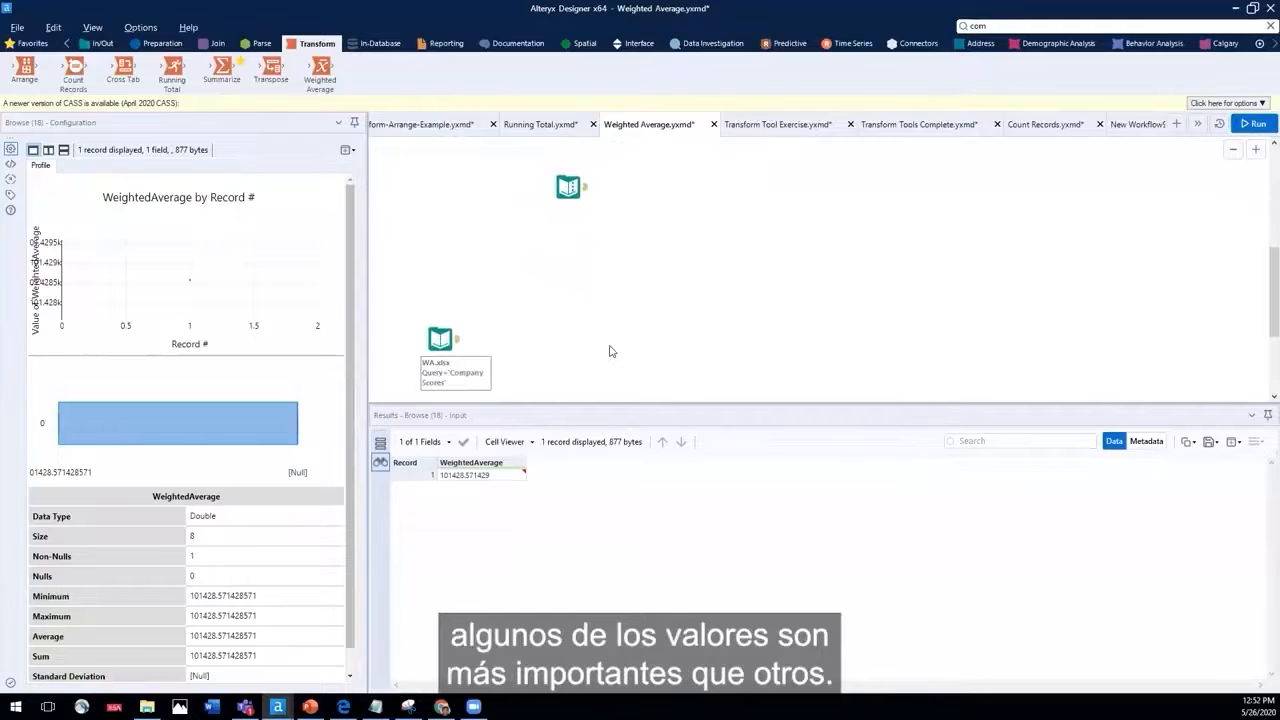
drag(439, 369, 543, 305)
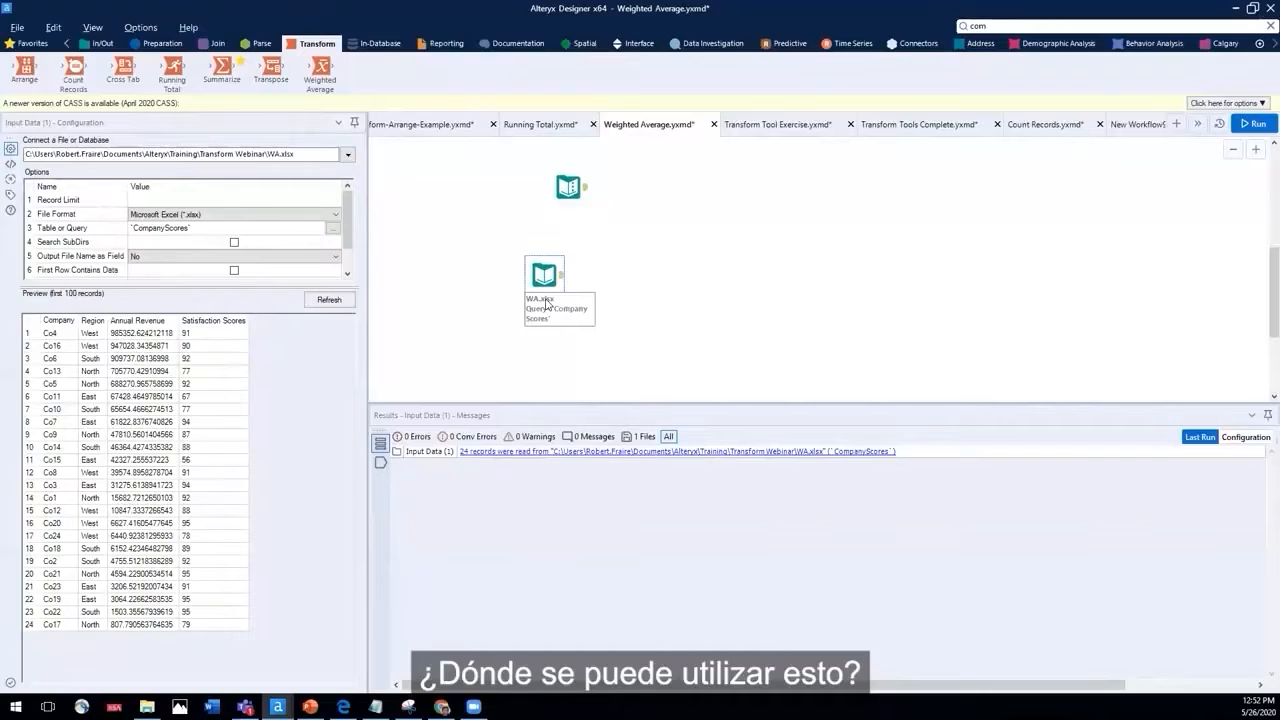
drag(544, 279, 584, 295)
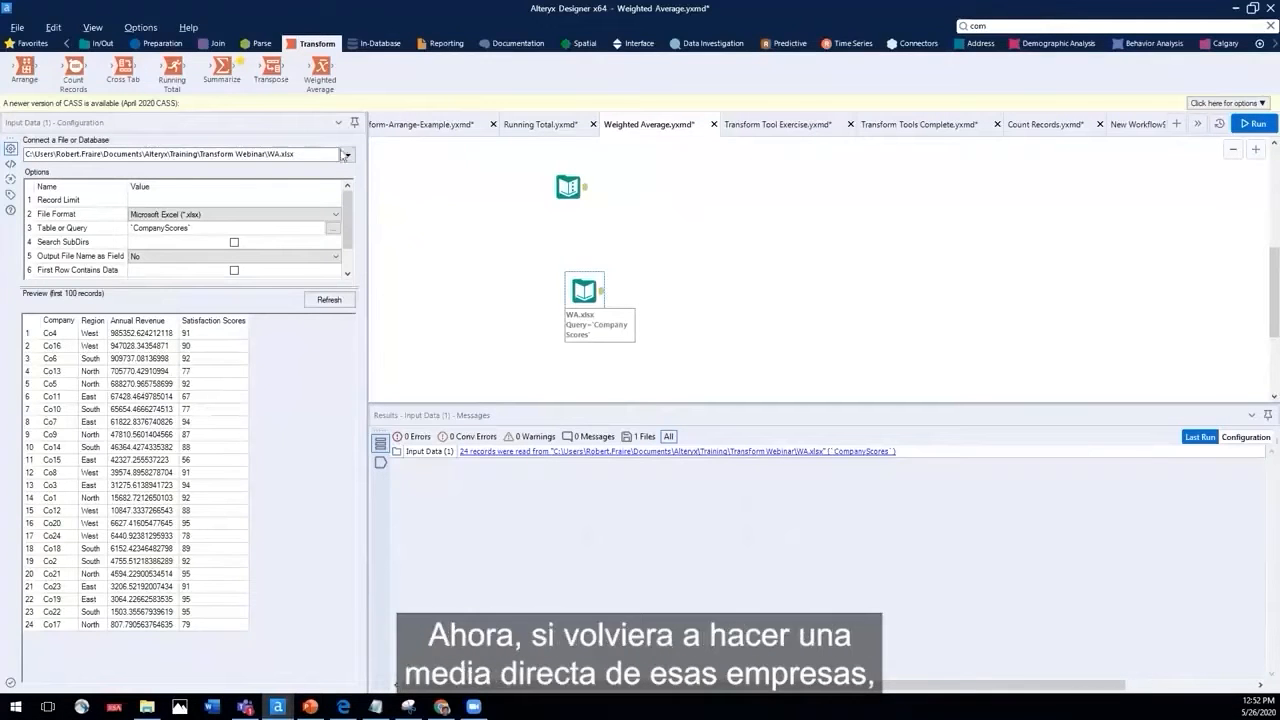
- Connect a Summarize tool to the CompanyScores input and add an Average action on the Satisfaction Scores field
drag(222, 66, 650, 268)
click(40, 226)
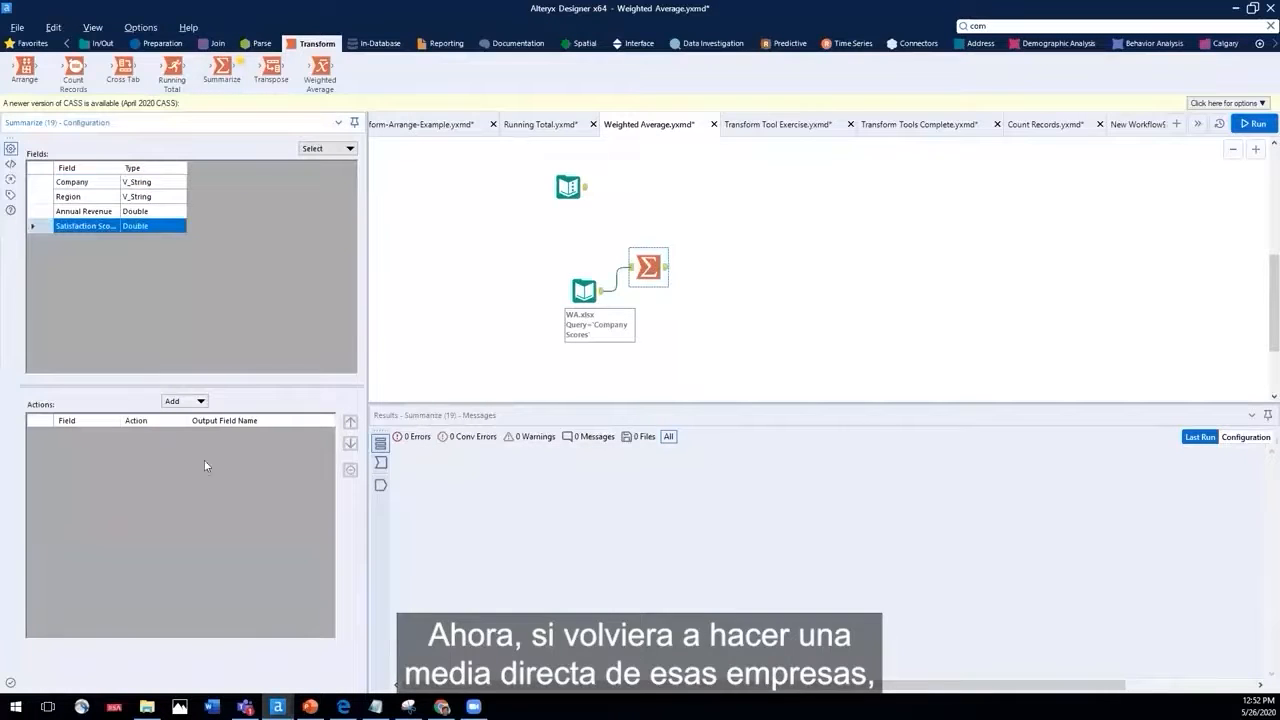
click(187, 401)
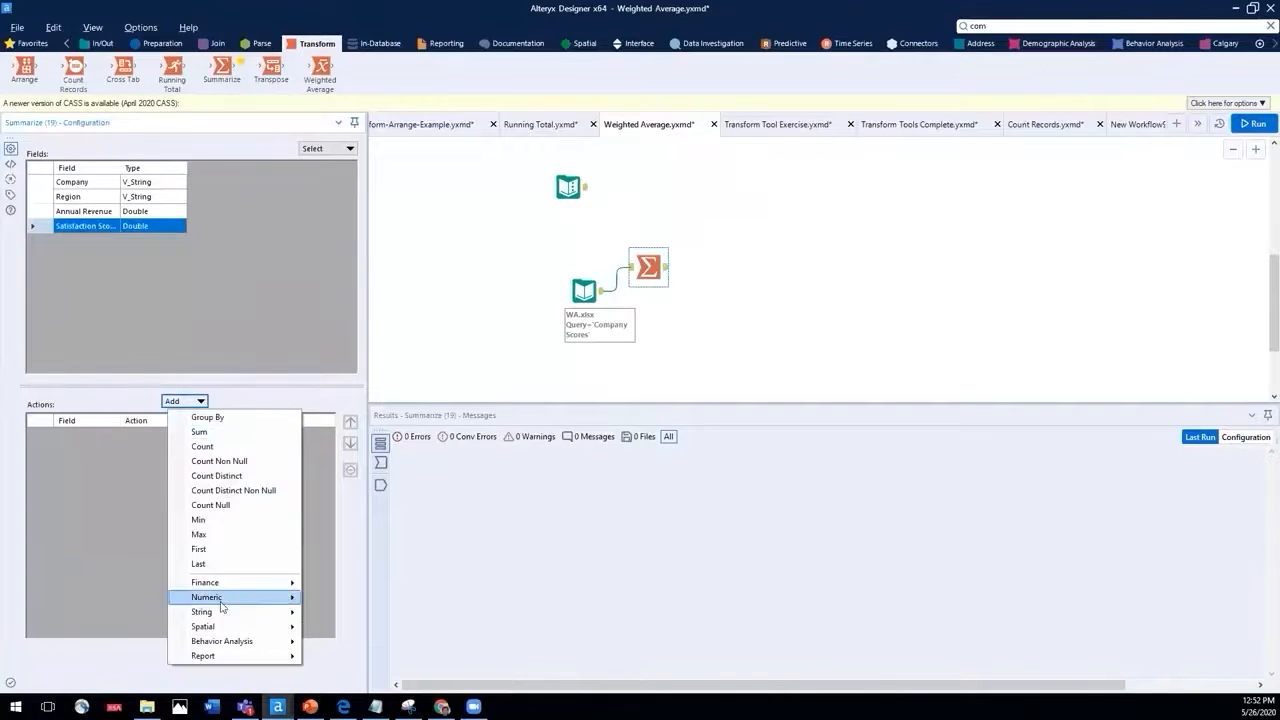
mouse_move(221, 606)
click(335, 443)
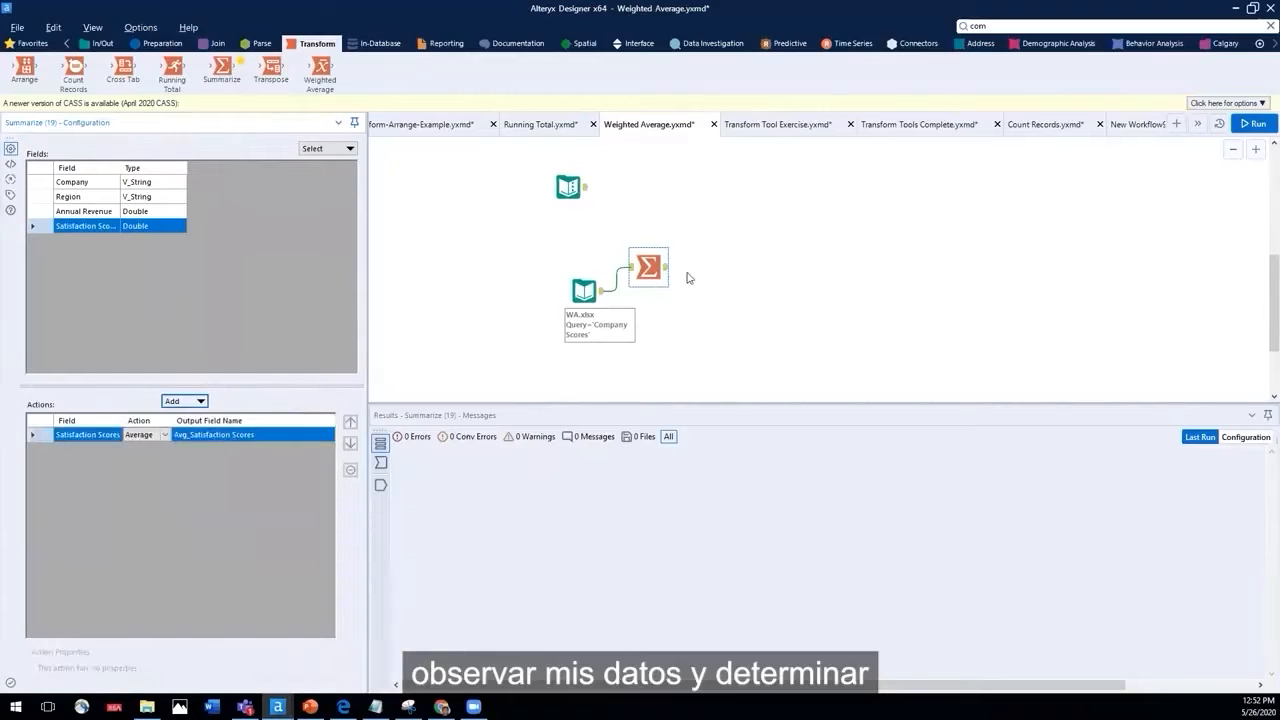
- Add a Browse after the satisfaction score Summarize tool and run the workflow
right_click(650, 268)
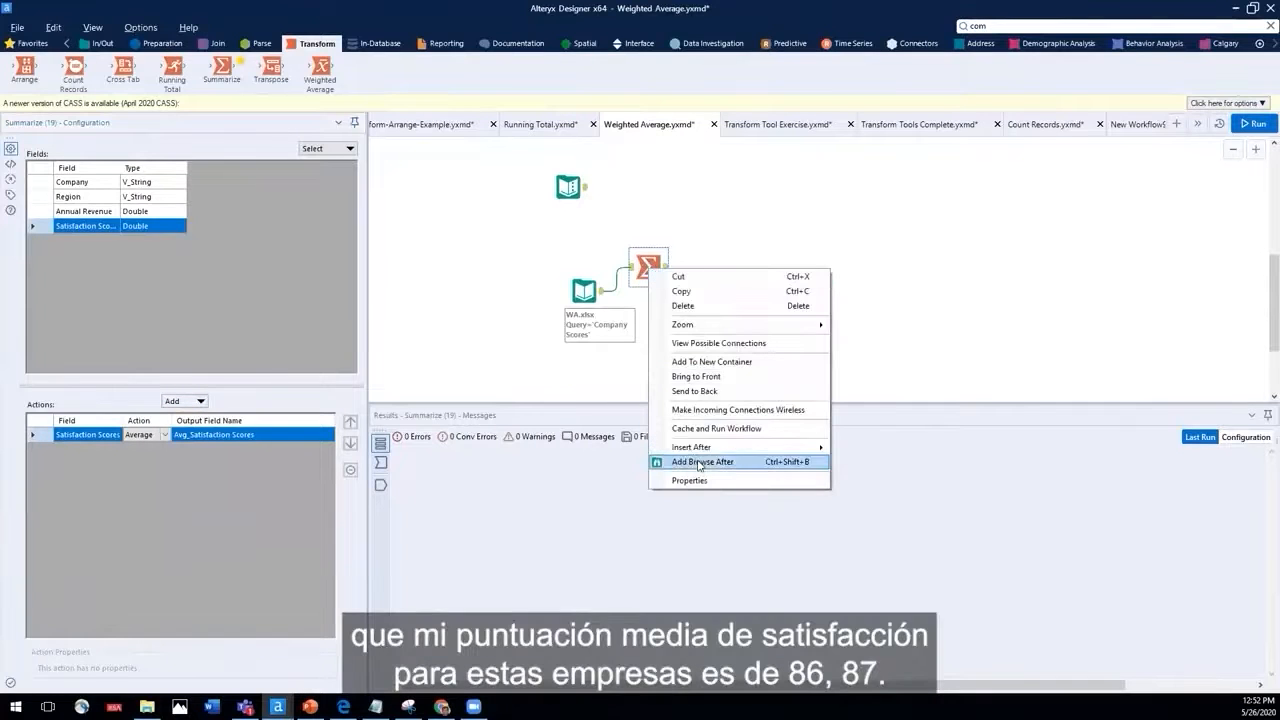
click(700, 462)
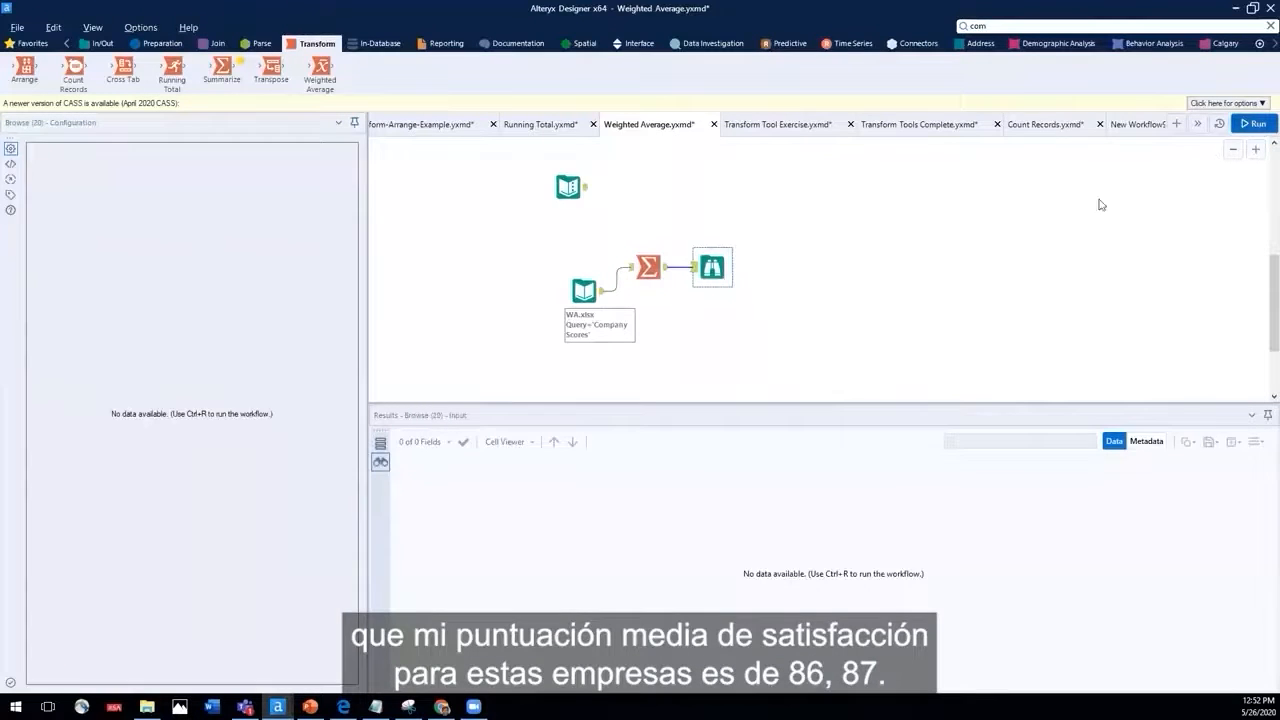
click(1253, 123)
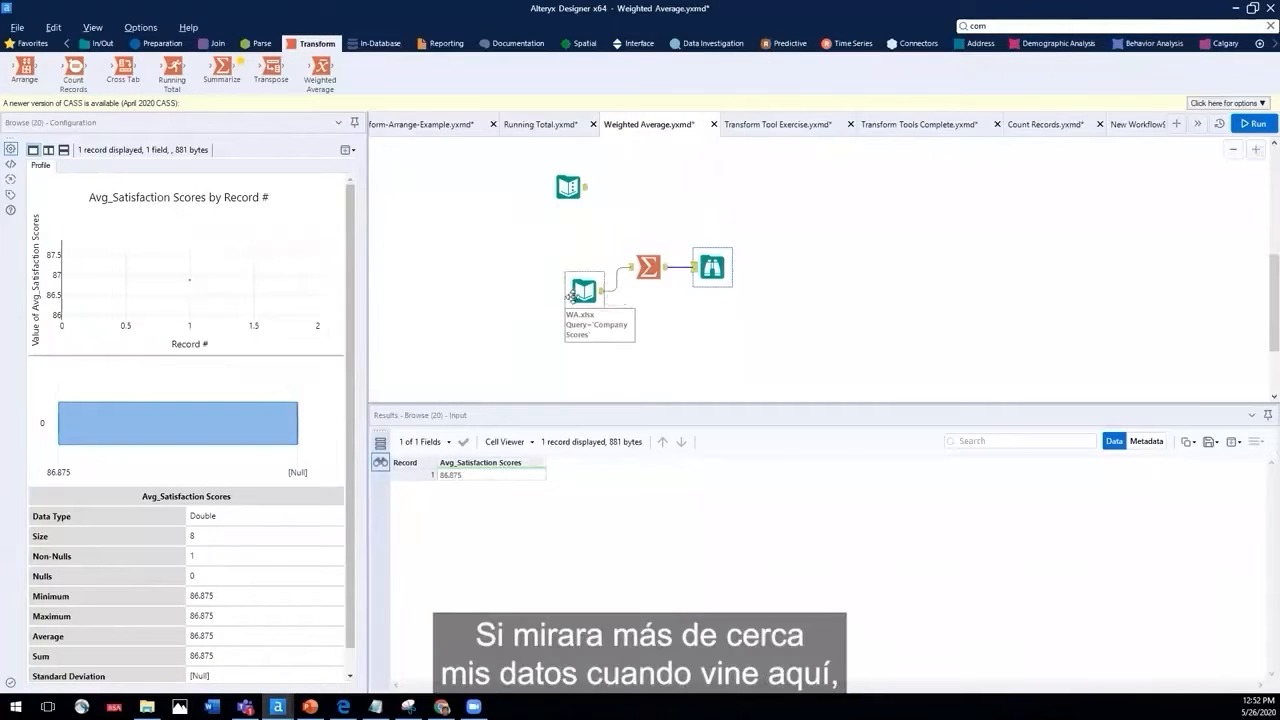
- Examine the Annual Revenue and Satisfaction Scores values in the CompanyScores input data
click(588, 292)
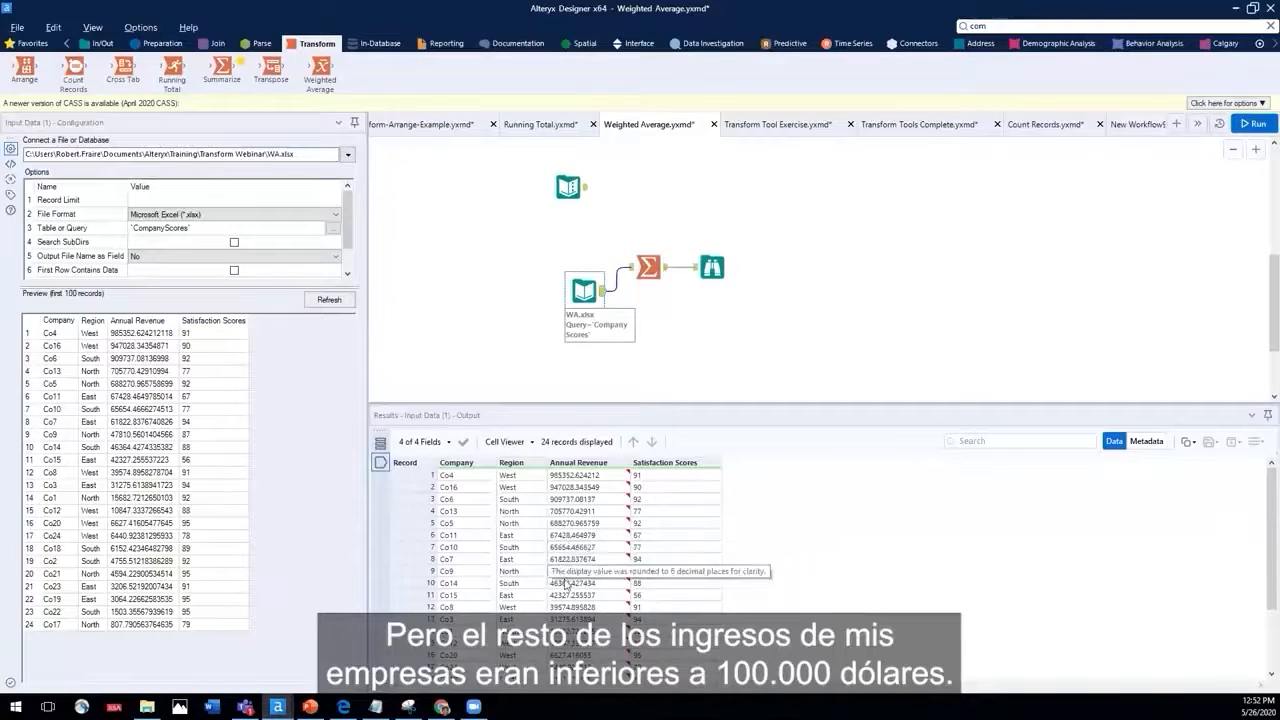
scroll(571, 598, down, 1)
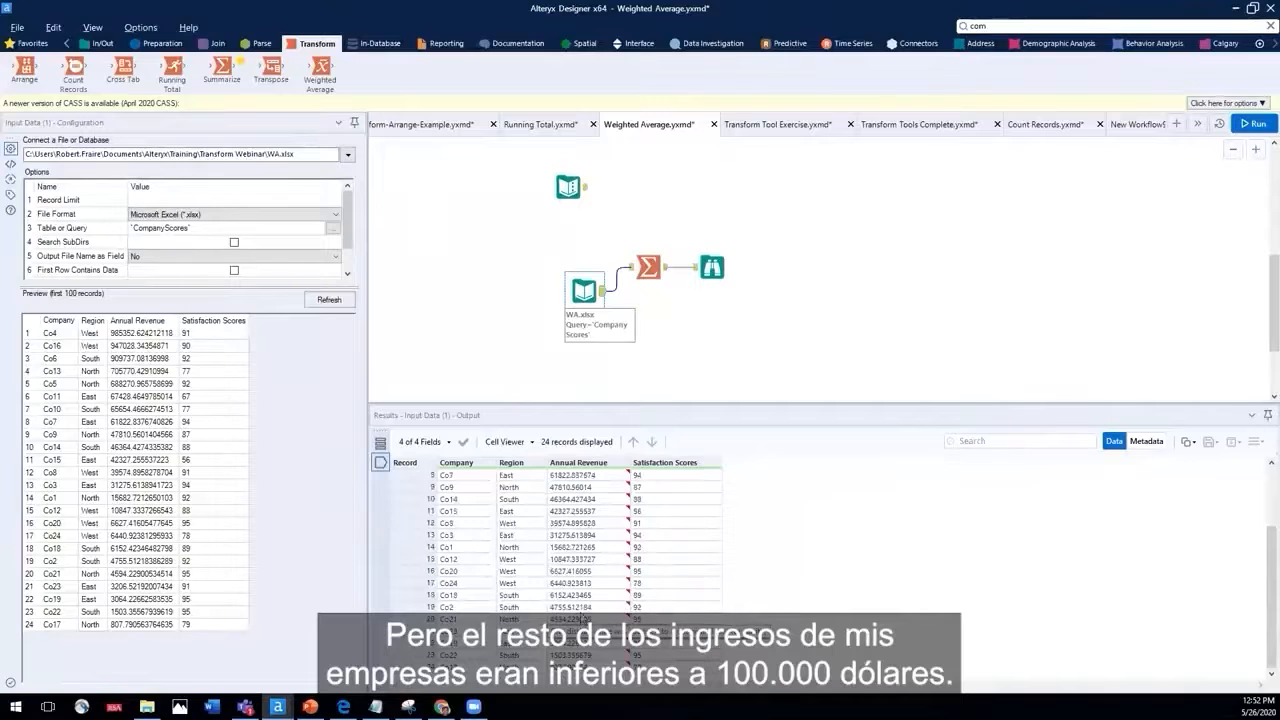
scroll(575, 615, up, 1)
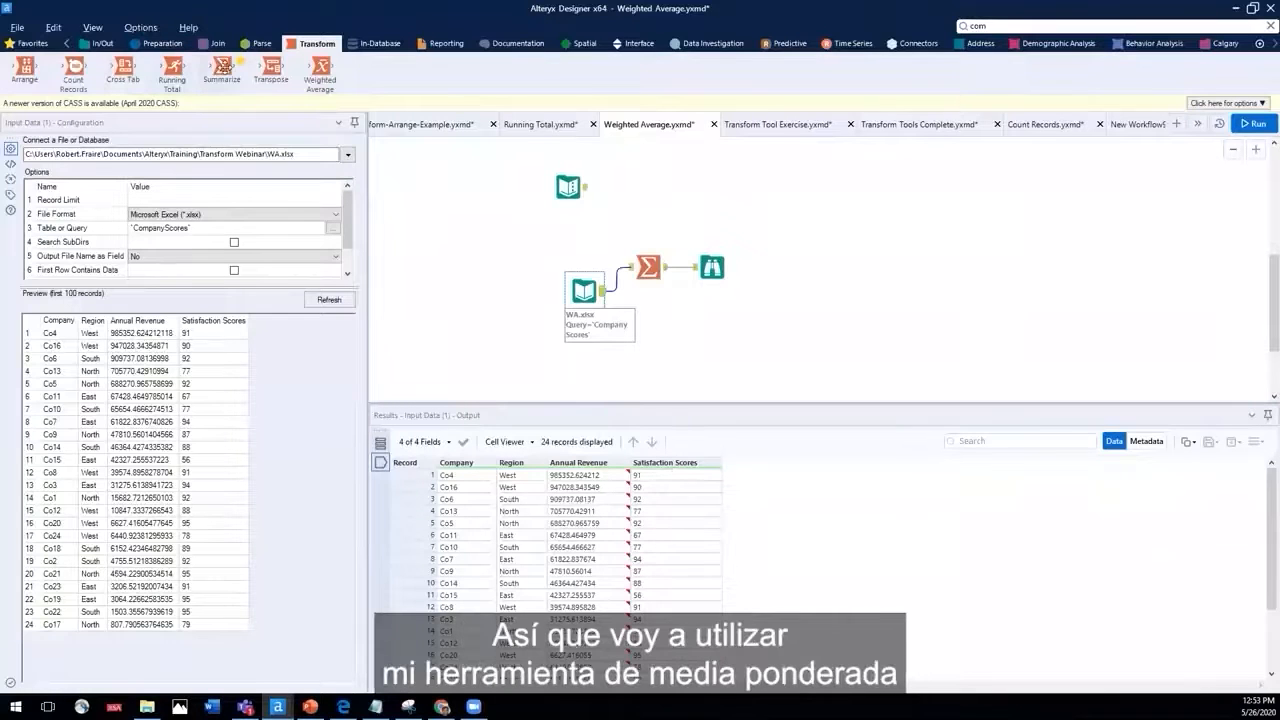
- Connect a Weighted Average tool to the CompanyScores input, with Satisfaction Scores as the value field and Annual Revenue as the weight field
drag(320, 68, 673, 338)
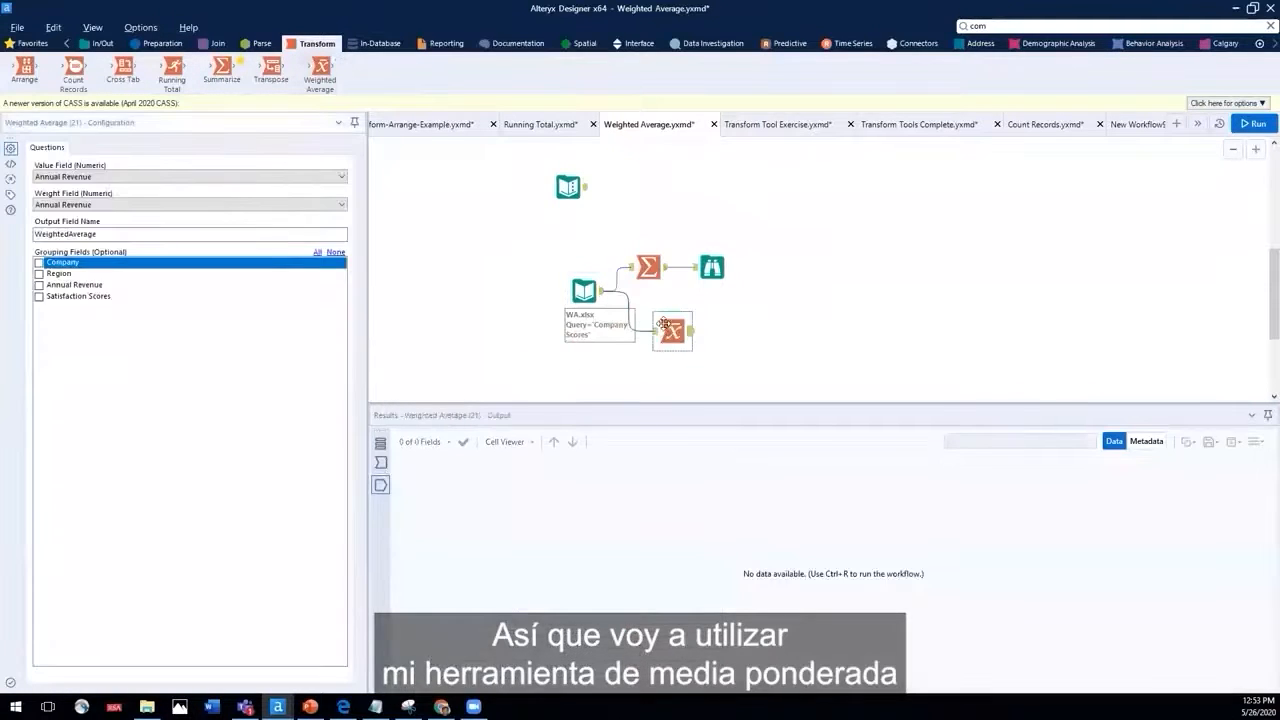
click(53, 178)
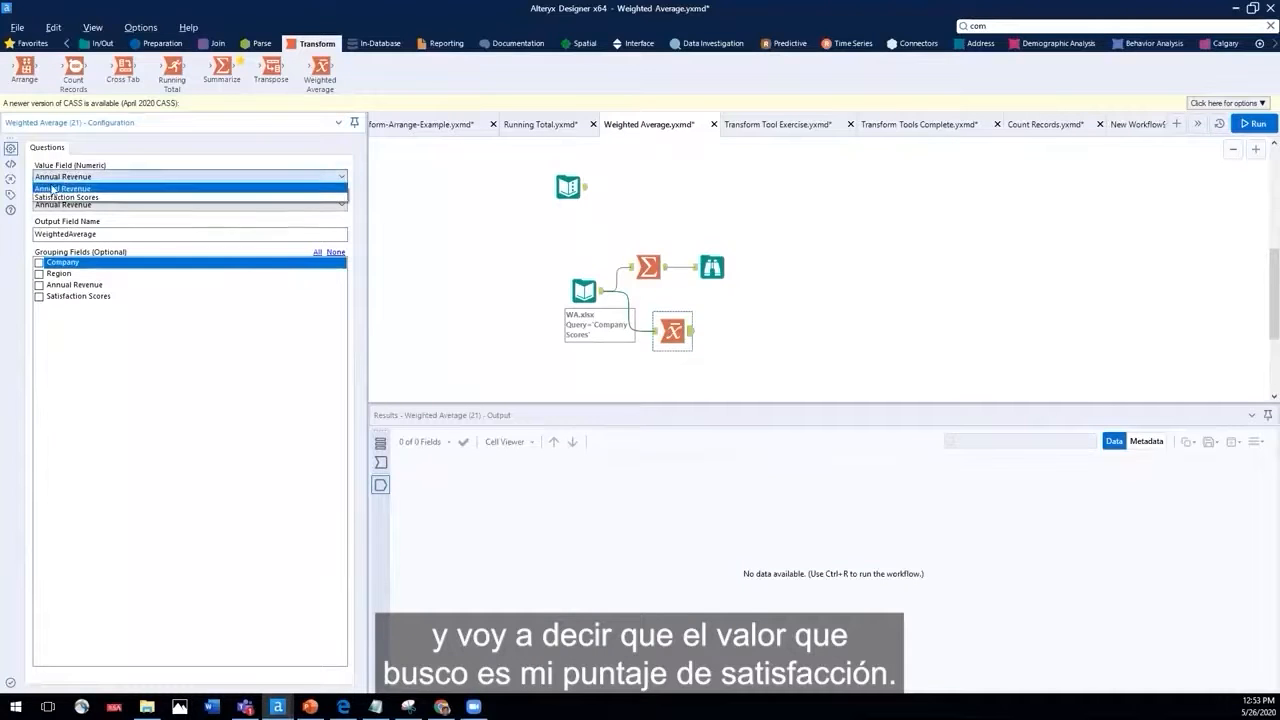
click(48, 200)
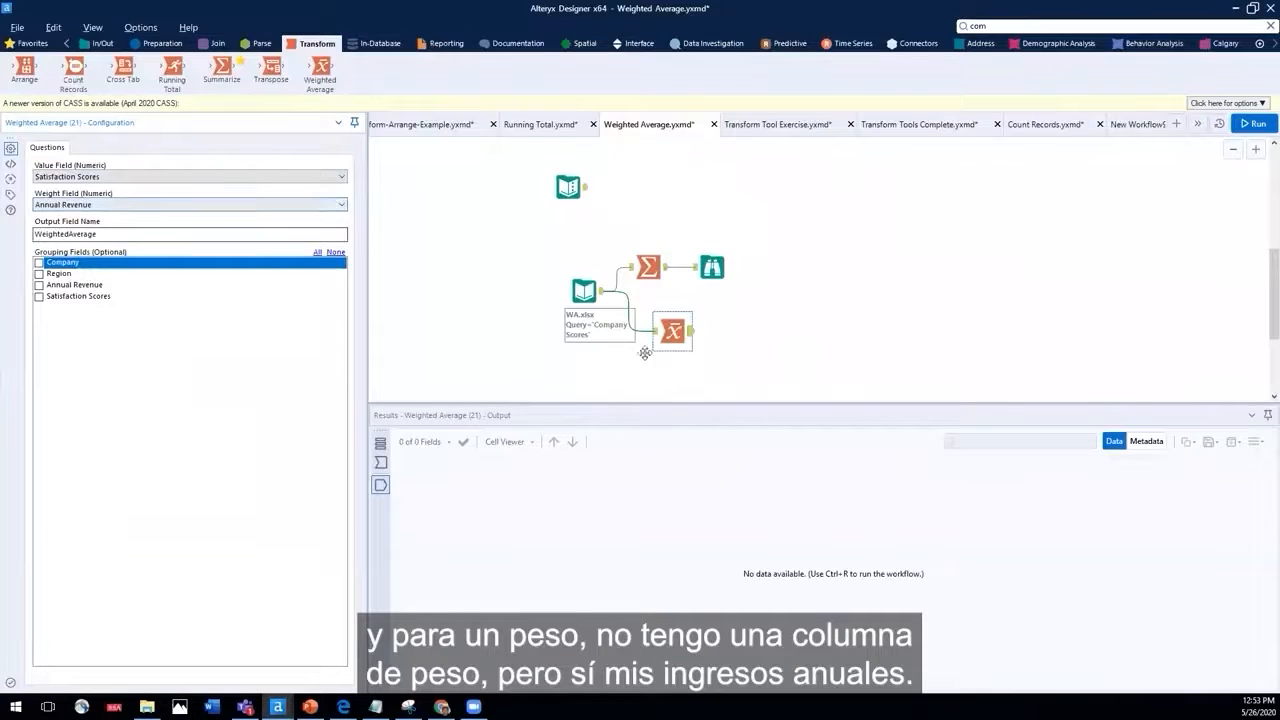
click(80, 205)
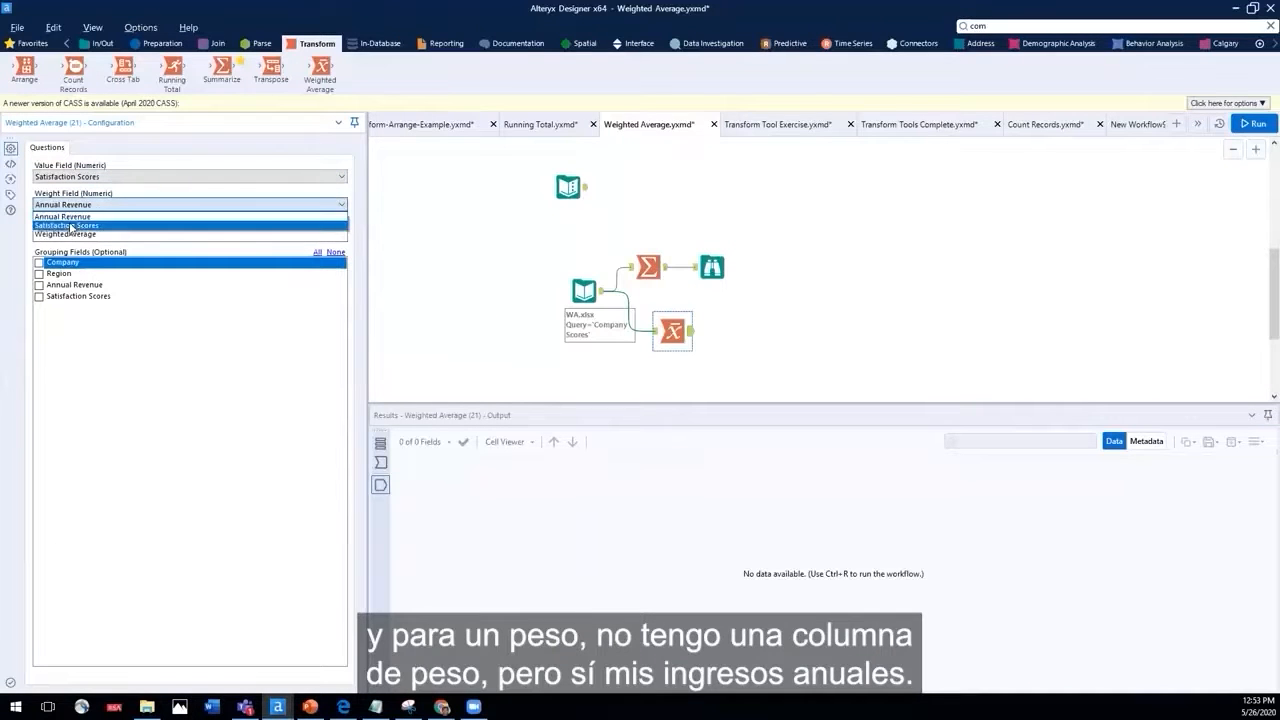
click(66, 216)
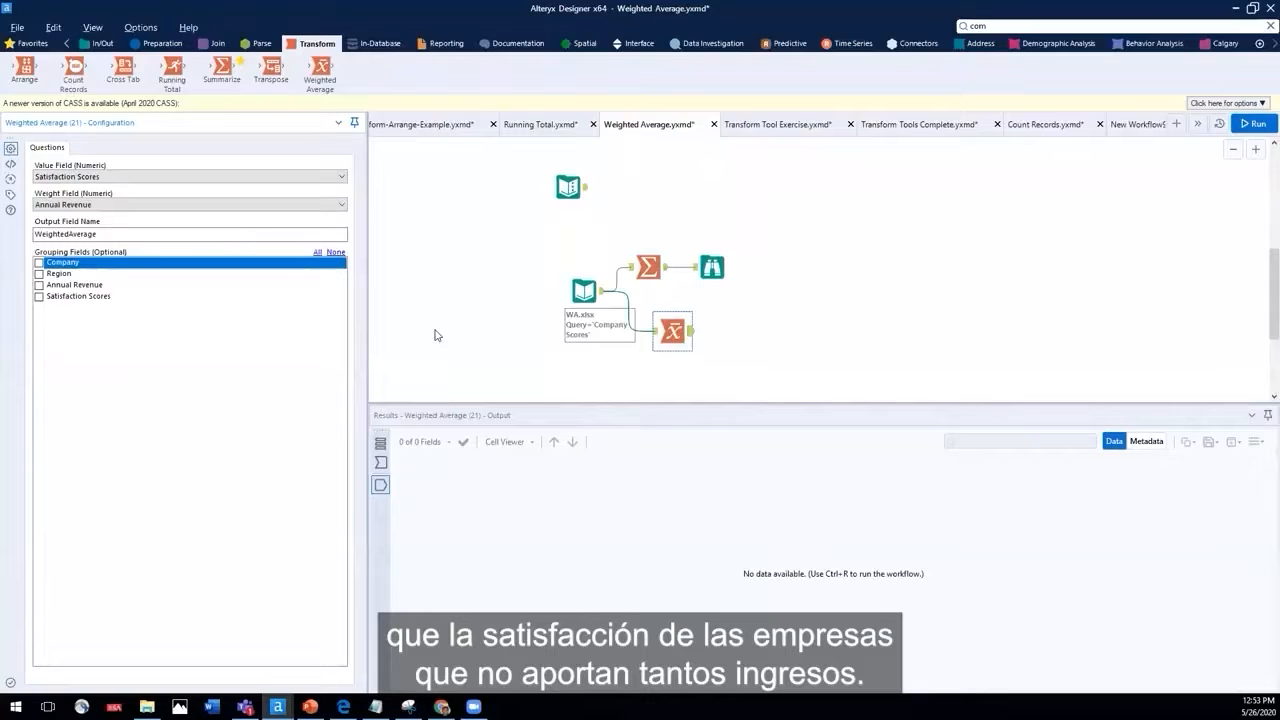
- Add a Browse after the company Weighted Average tool, run the workflow, and compare its result with the simple average
right_click(680, 336)
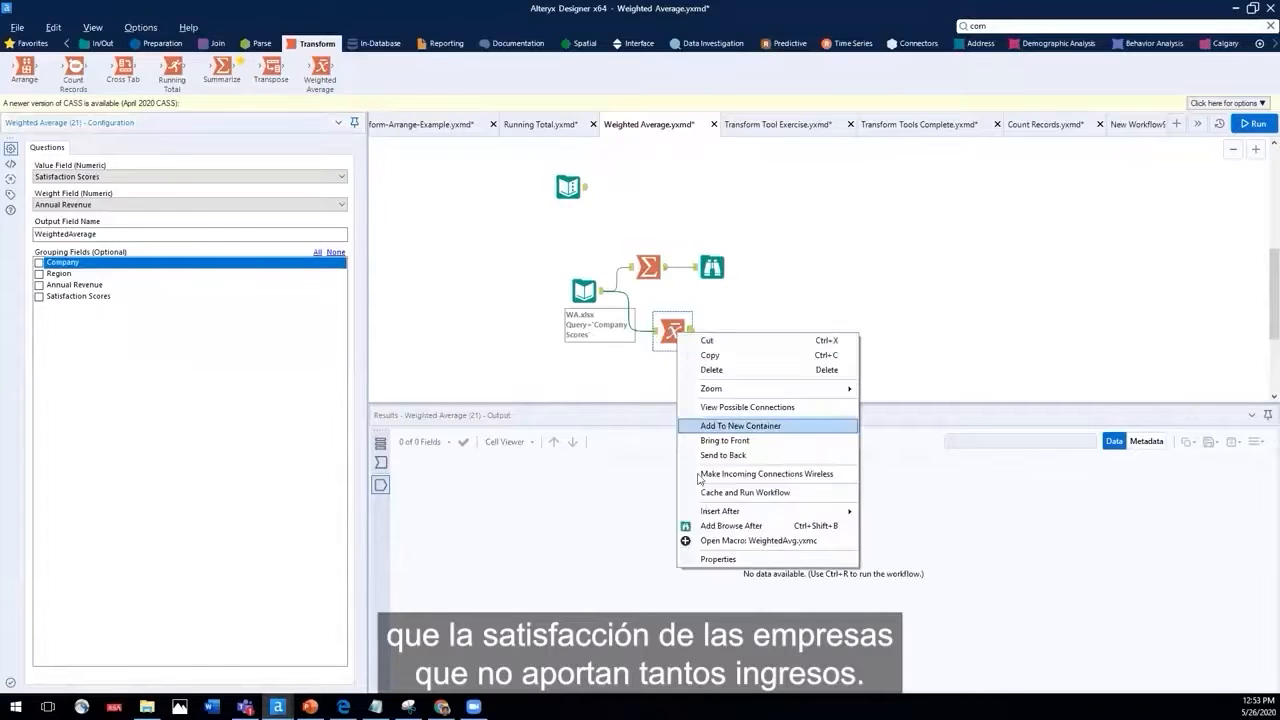
click(722, 528)
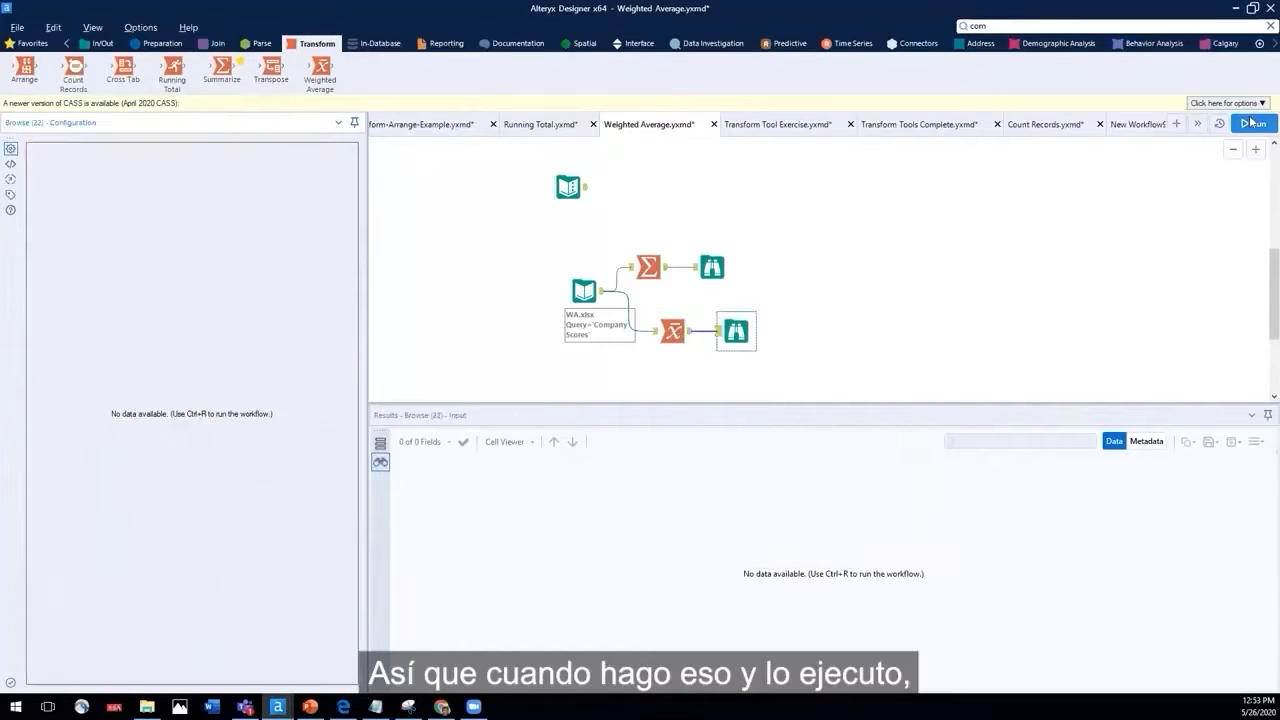
click(1240, 124)
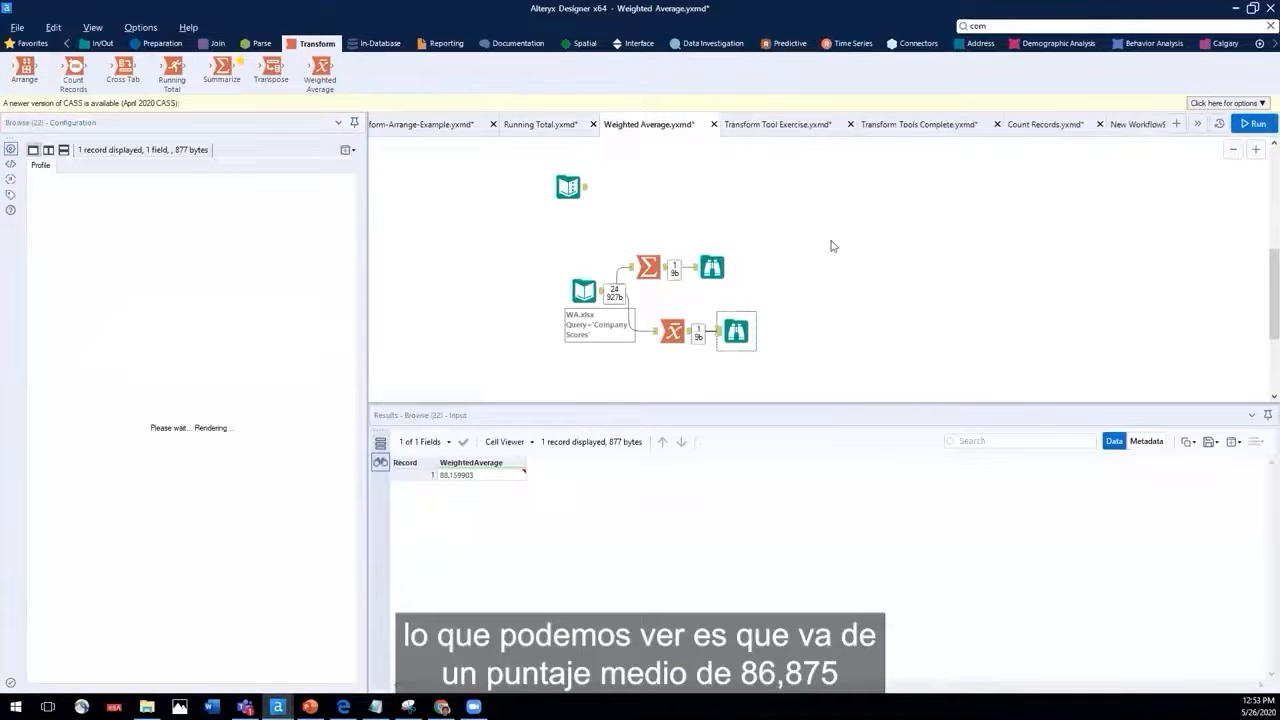
click(713, 266)
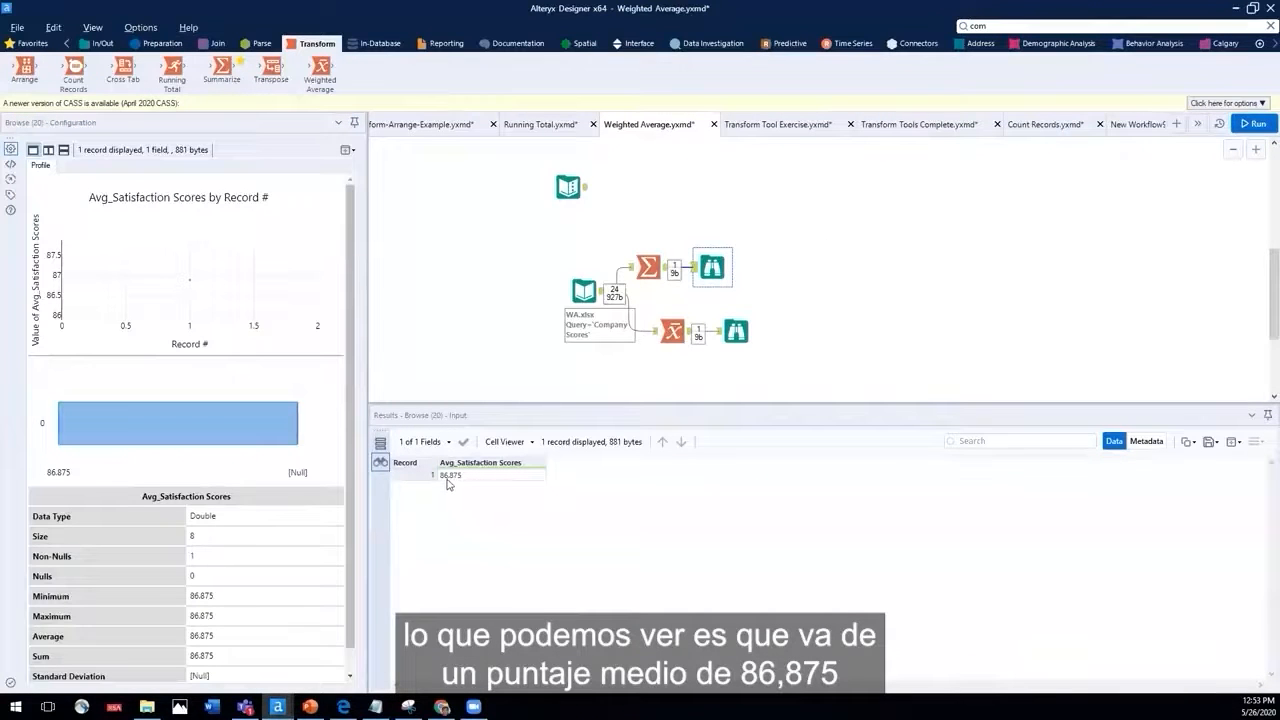
click(731, 340)
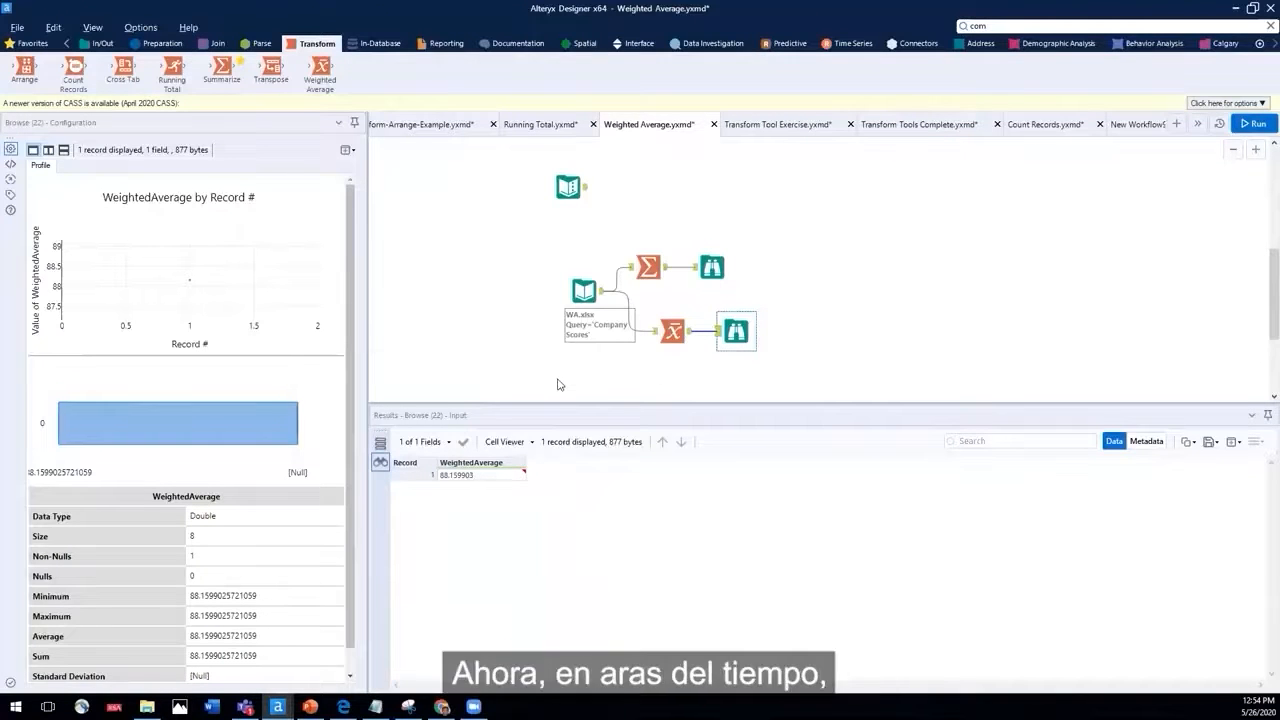
- Switch to the Count Records.yxmd workflow and move its Browse tool farther from the Customer_Transactions.csv input
scroll(559, 385, up, 1)
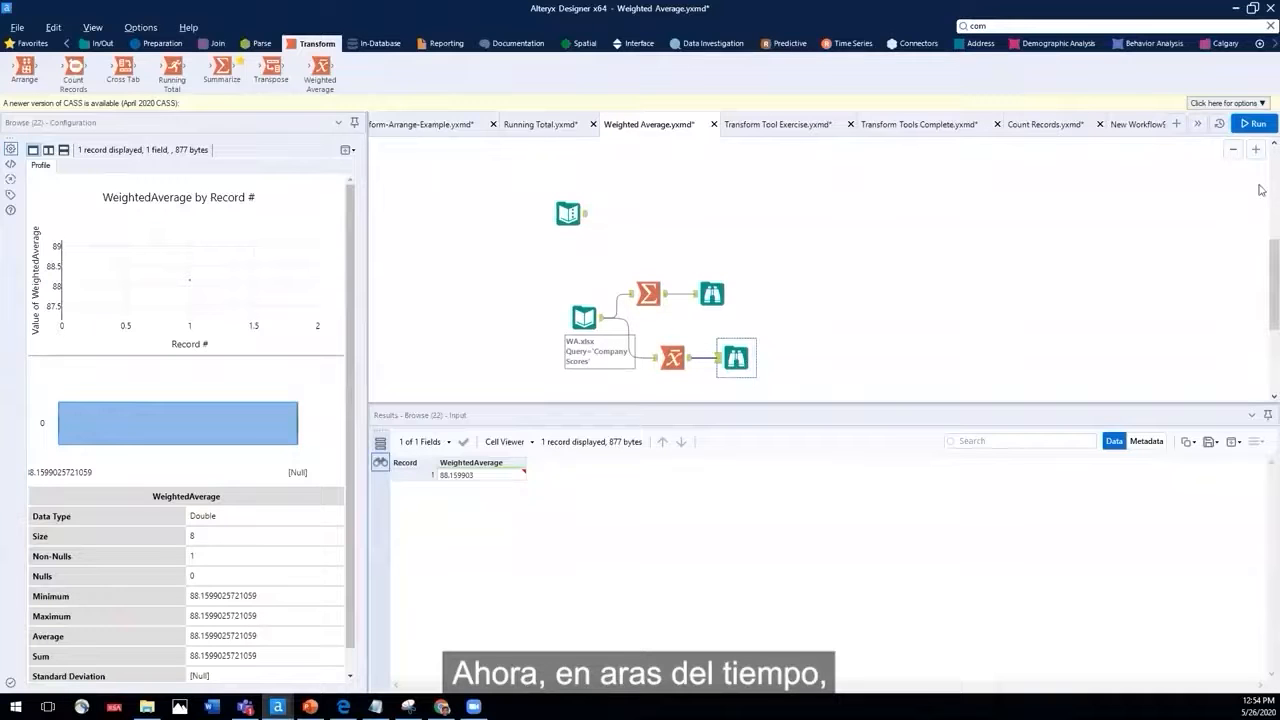
click(1017, 126)
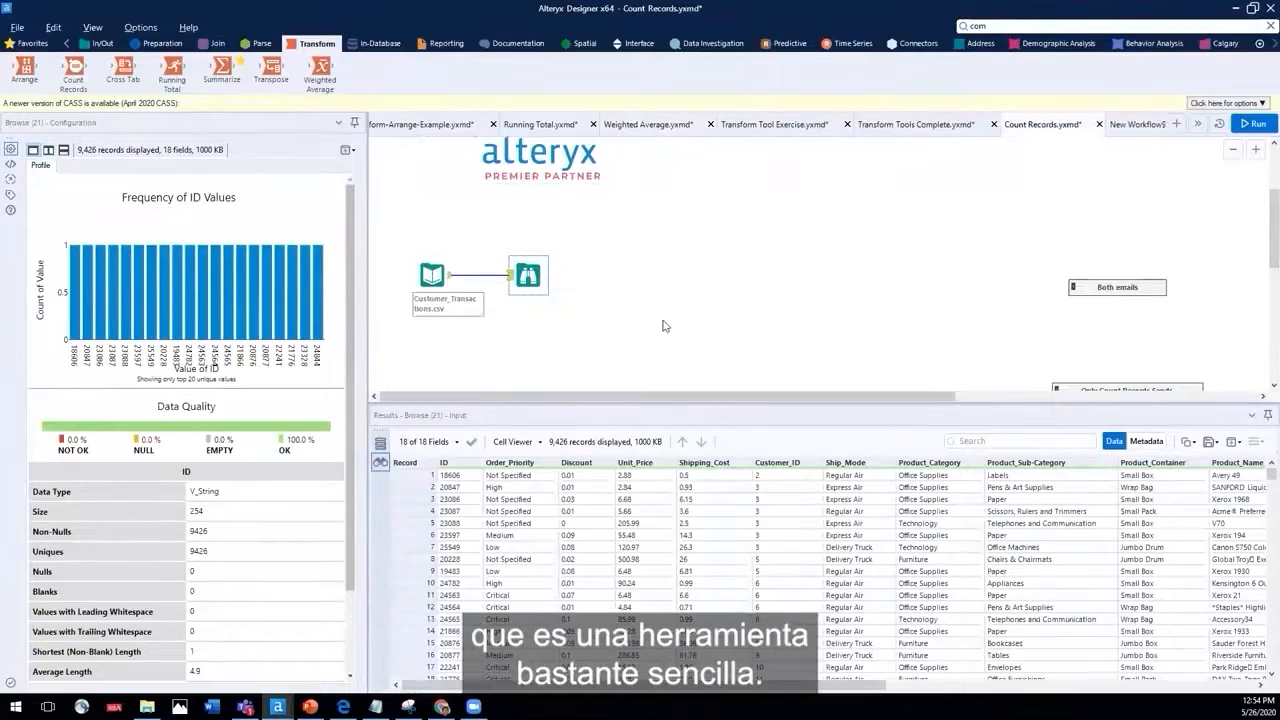
click(432, 275)
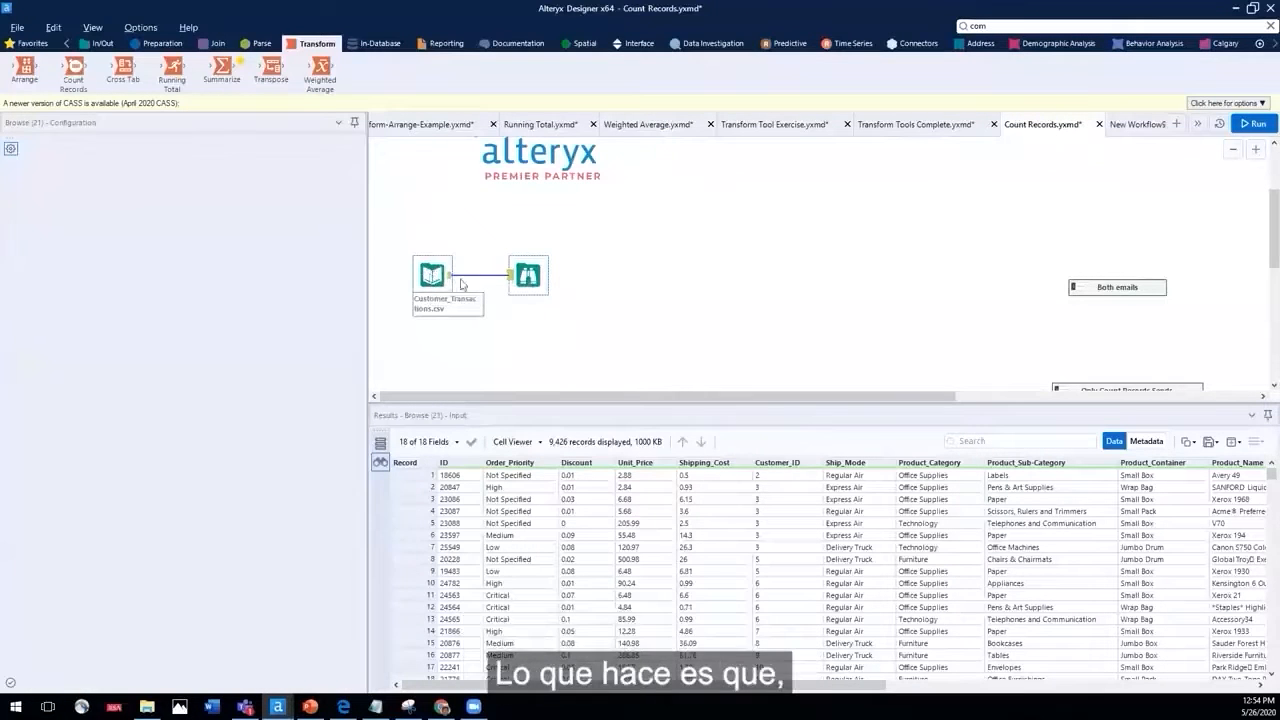
drag(520, 278, 803, 256)
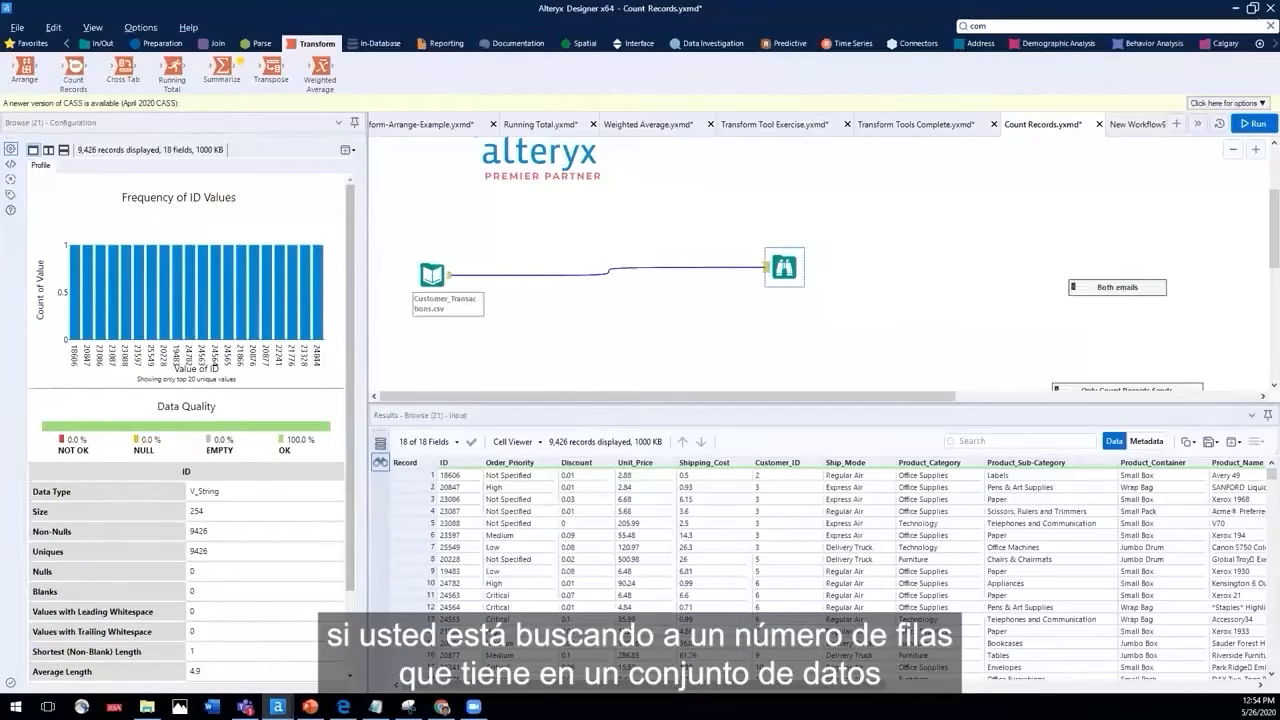
- Connect a Count Records tool to the Customer_Transactions.csv input, run the workflow, and view the tool's output
drag(74, 68, 513, 236)
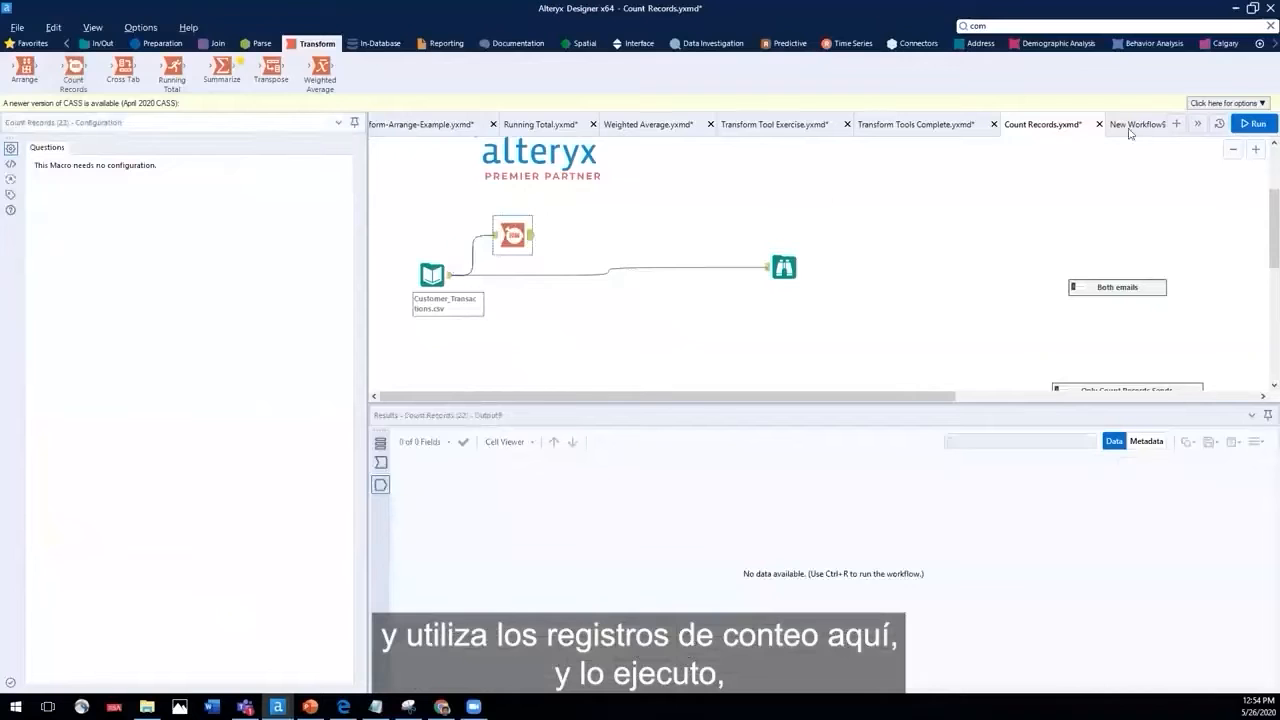
click(1252, 123)
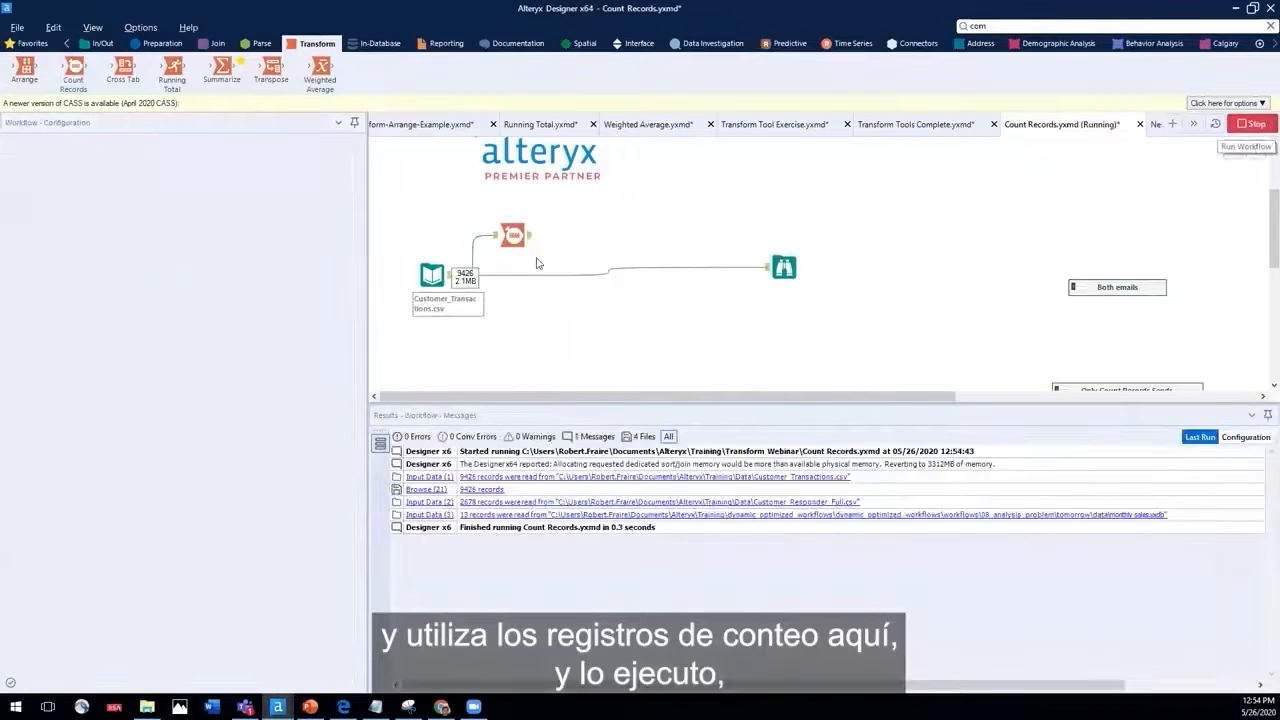
click(531, 238)
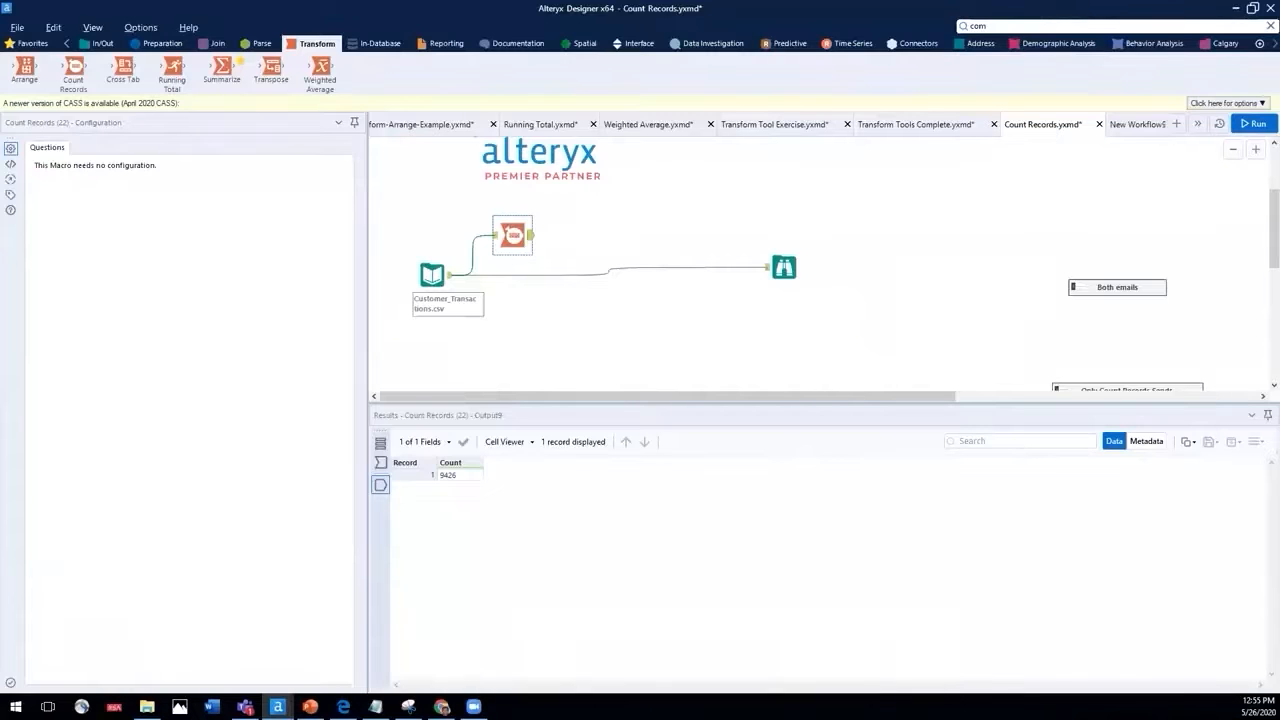
- Insert a Filter before the Browse with Product_Category Equals Technology, then run the workflow and view the filtered records
click(162, 44)
drag(170, 70, 566, 285)
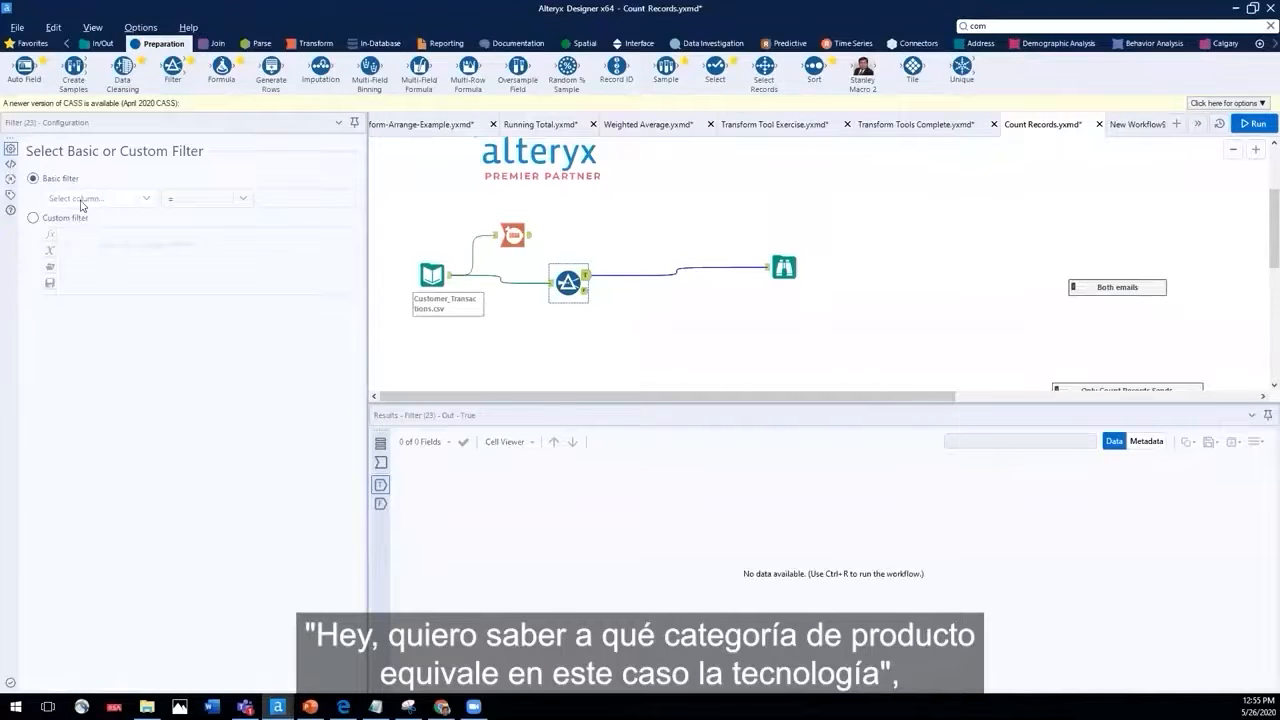
click(85, 199)
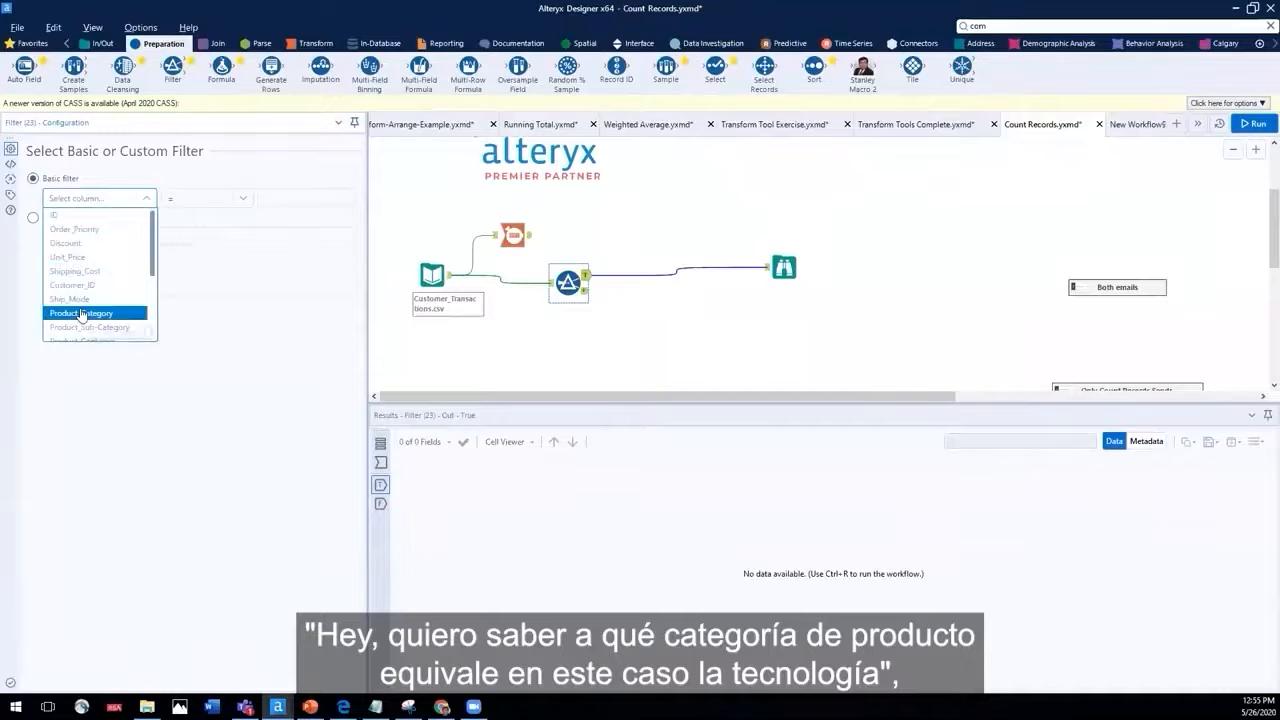
click(82, 314)
click(277, 200)
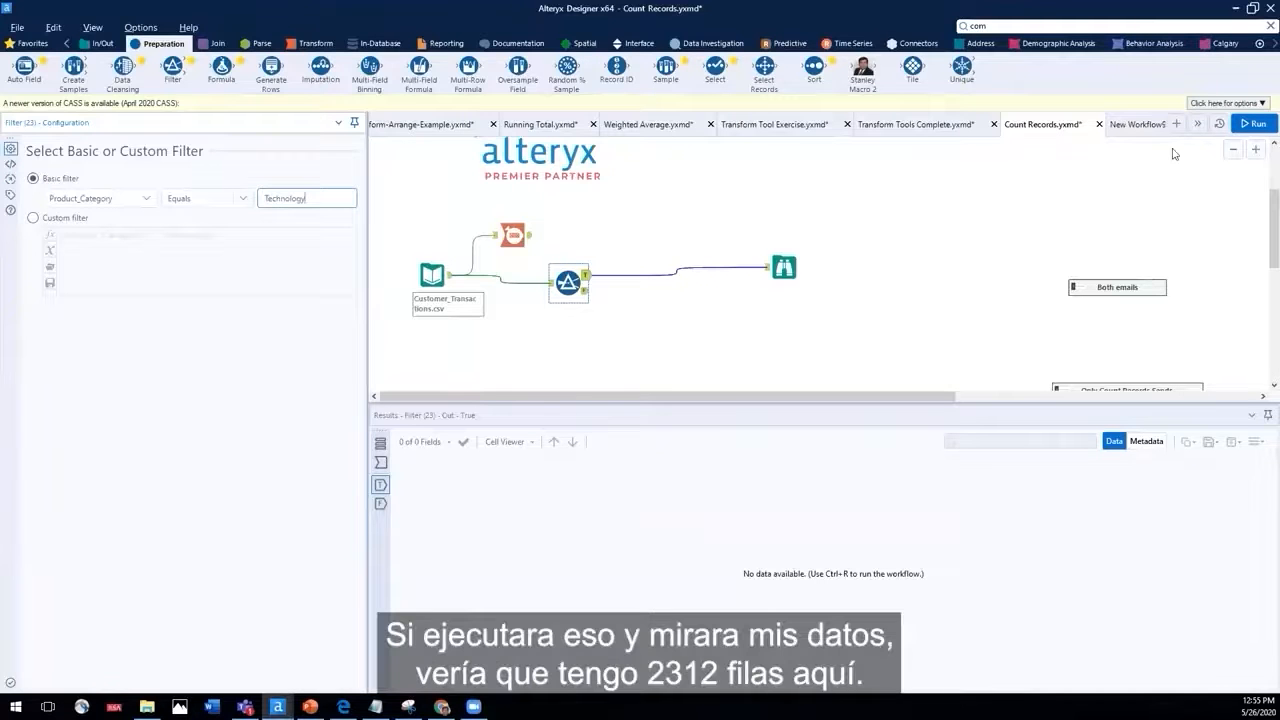
click(1250, 123)
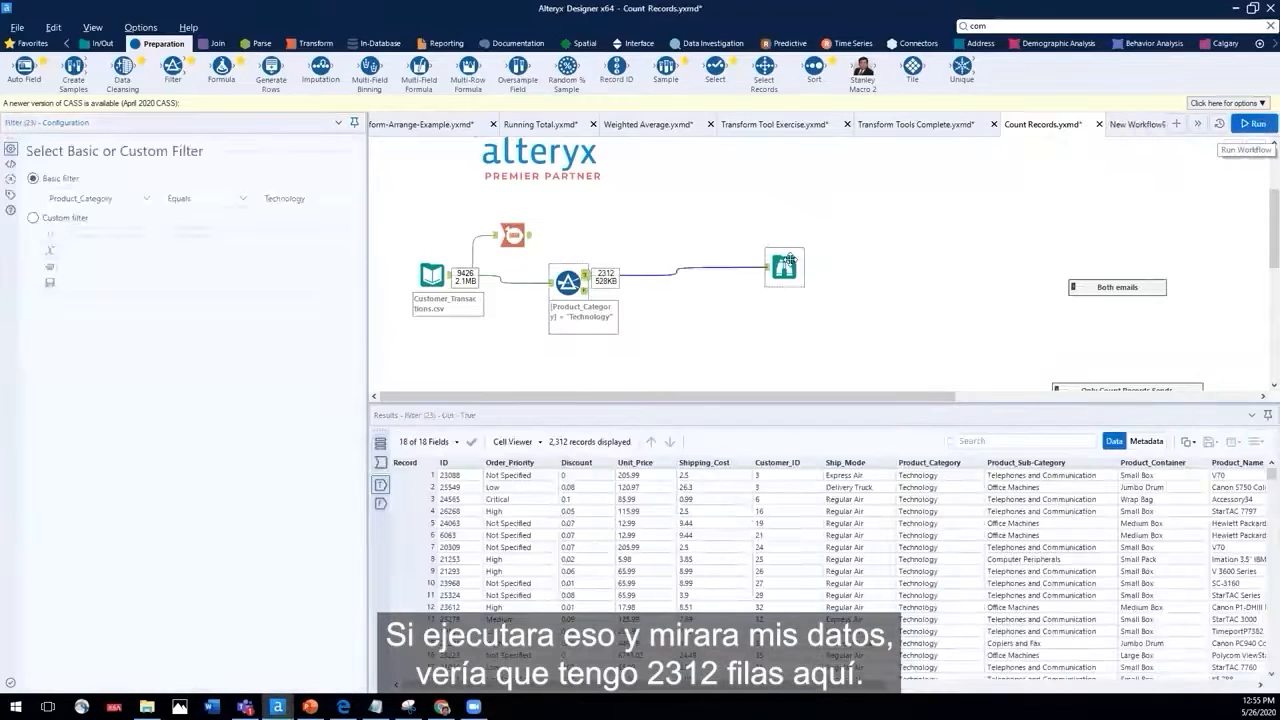
click(782, 266)
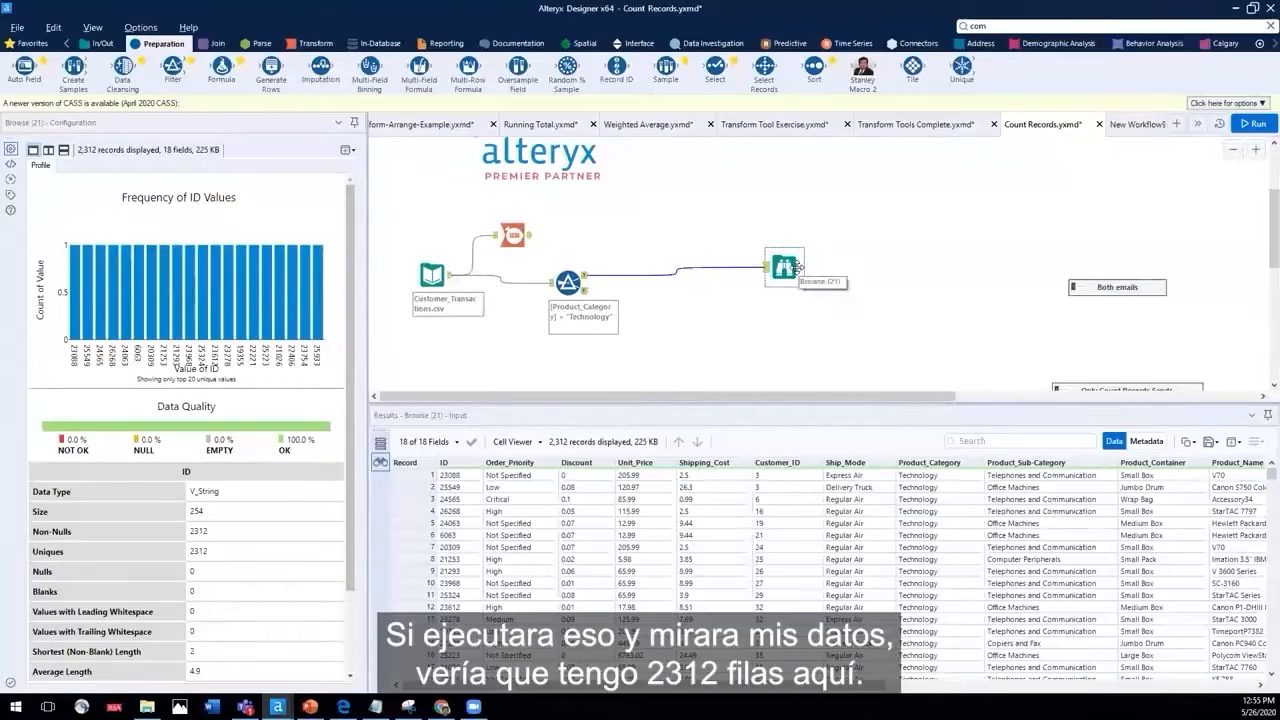
- Delete the Browse tool and the connection between the Customer_Transactions.csv input and the Count Records tool
right_click(797, 266)
click(830, 307)
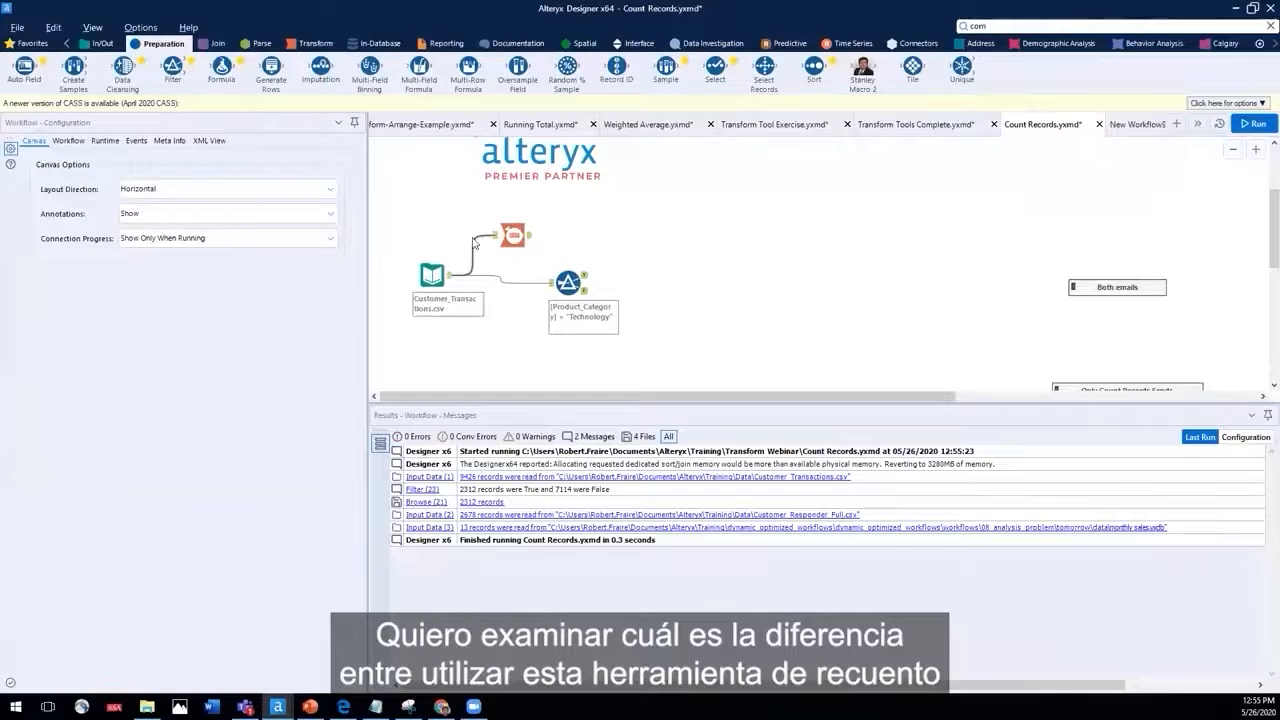
right_click(473, 241)
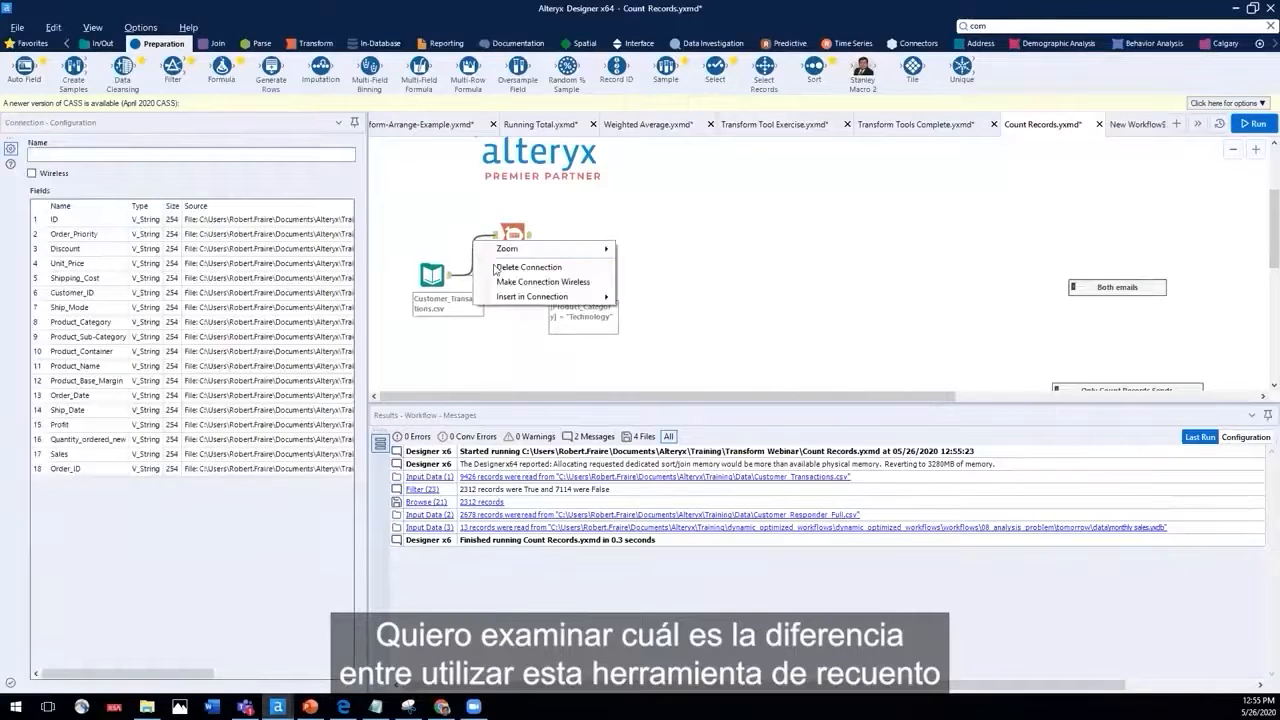
click(503, 266)
- Move the Count Records tool past the Filter and connect it to the Filter's True output
click(515, 252)
drag(515, 252, 723, 235)
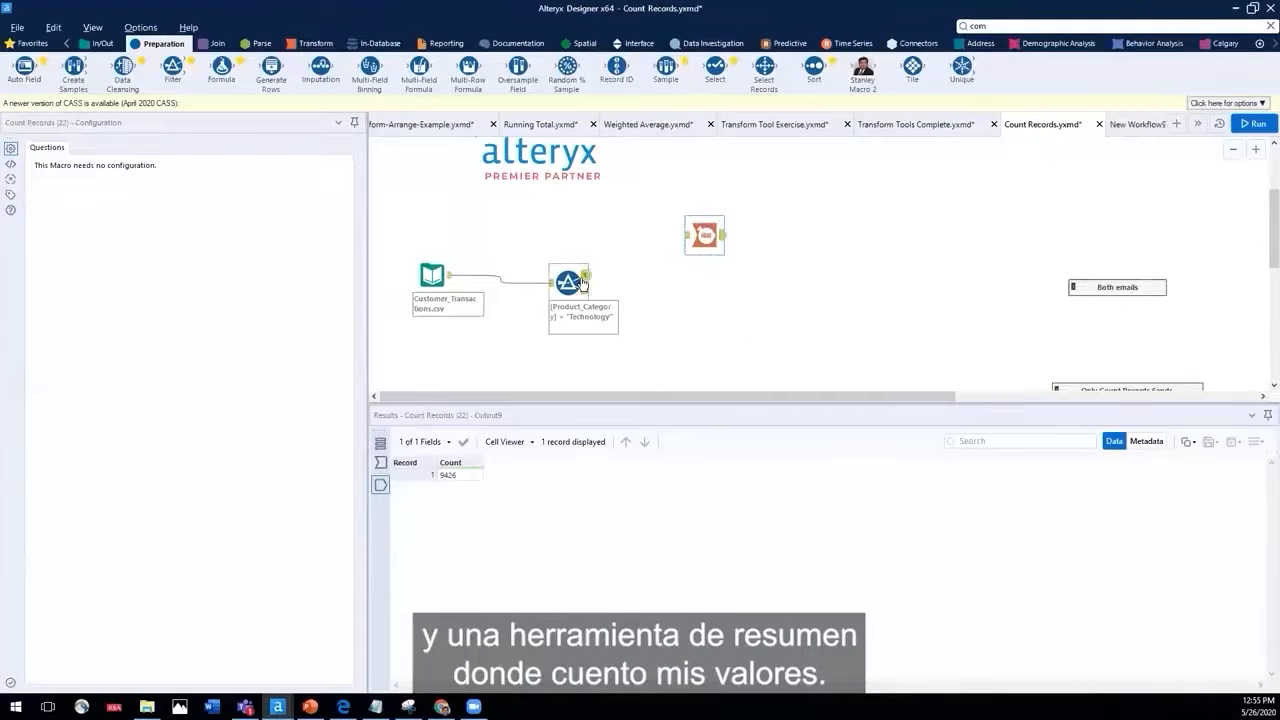
drag(582, 283, 686, 236)
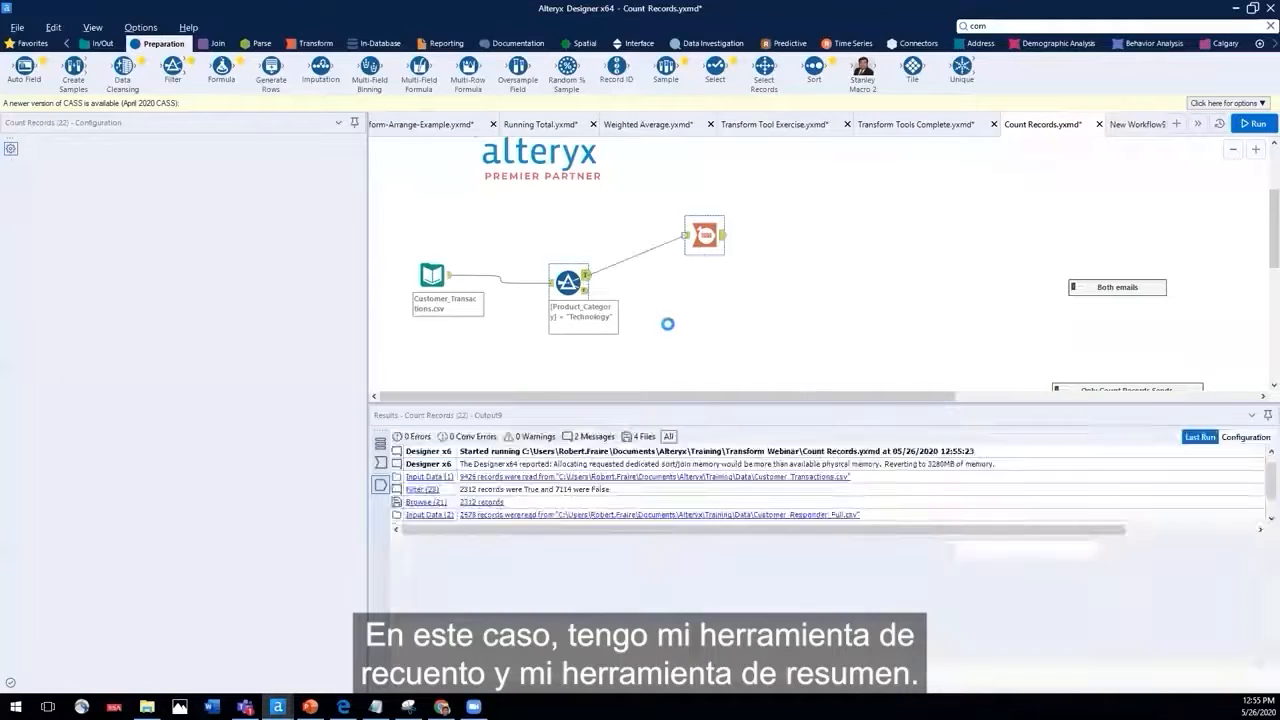
- Connect a Summarize tool to the Filter's True output below Count Records and add a Count action on the ID field
click(316, 43)
drag(224, 66, 704, 283)
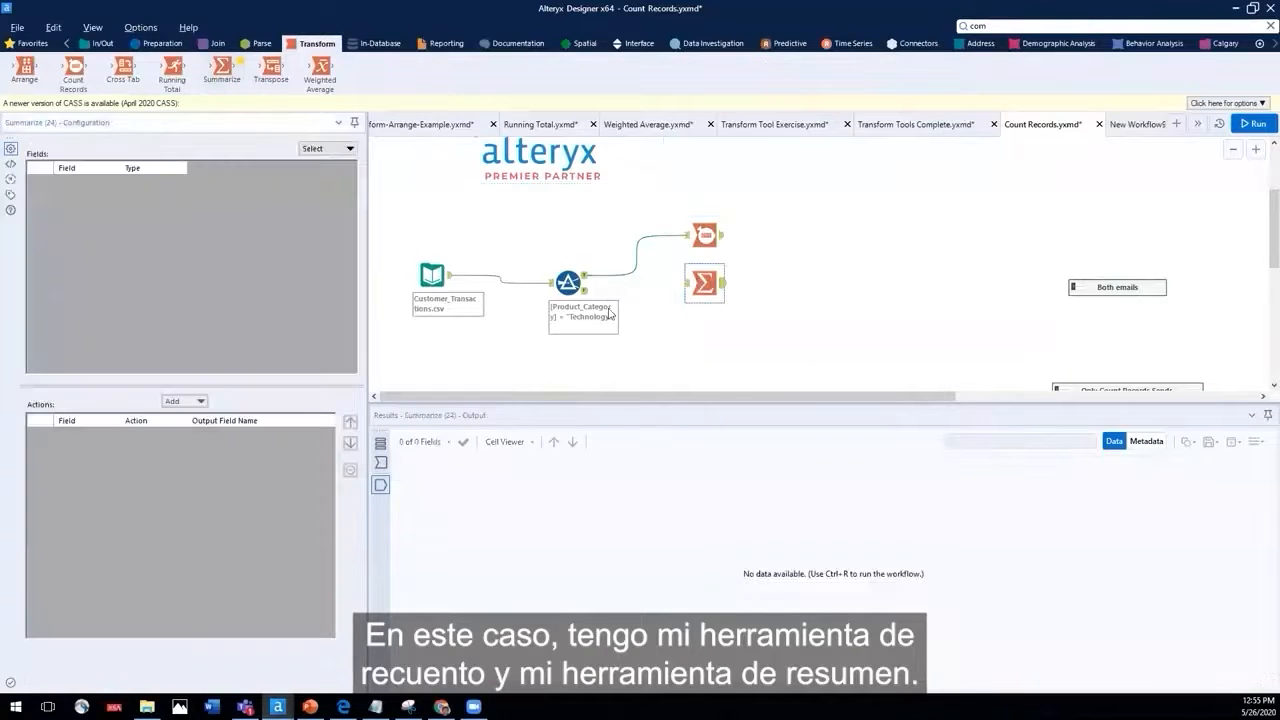
drag(586, 277, 704, 283)
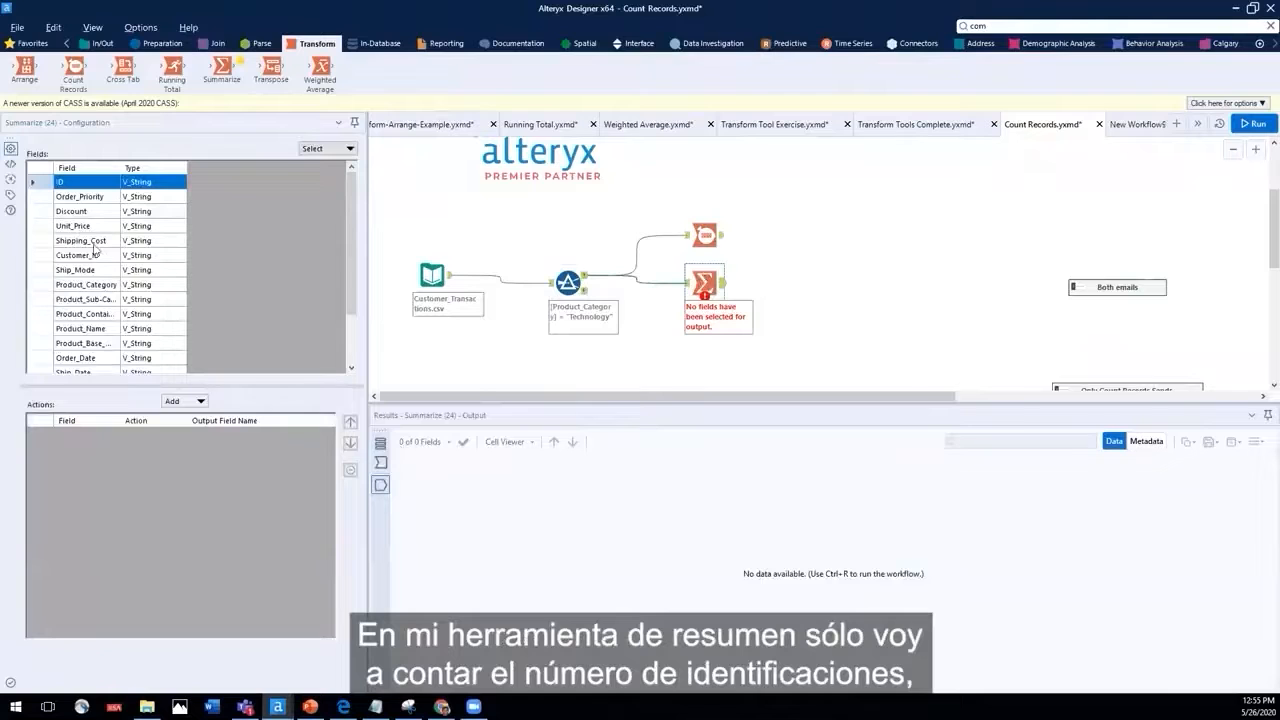
click(172, 401)
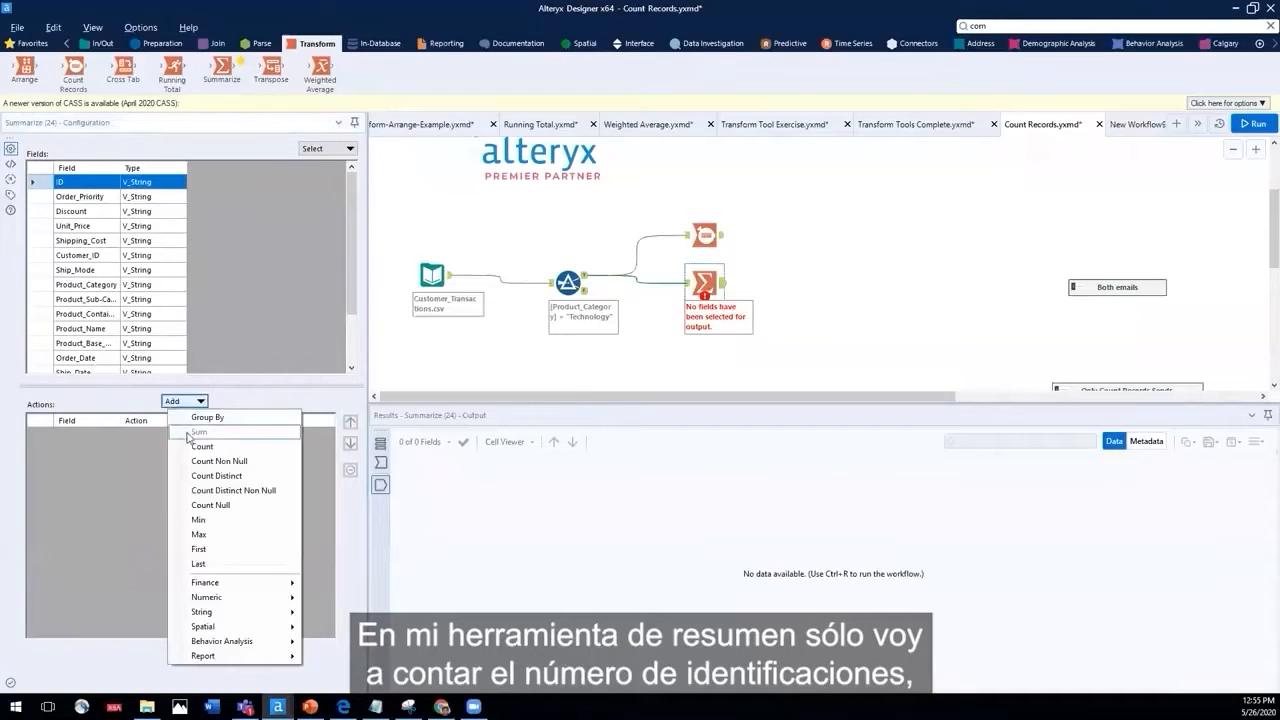
click(178, 446)
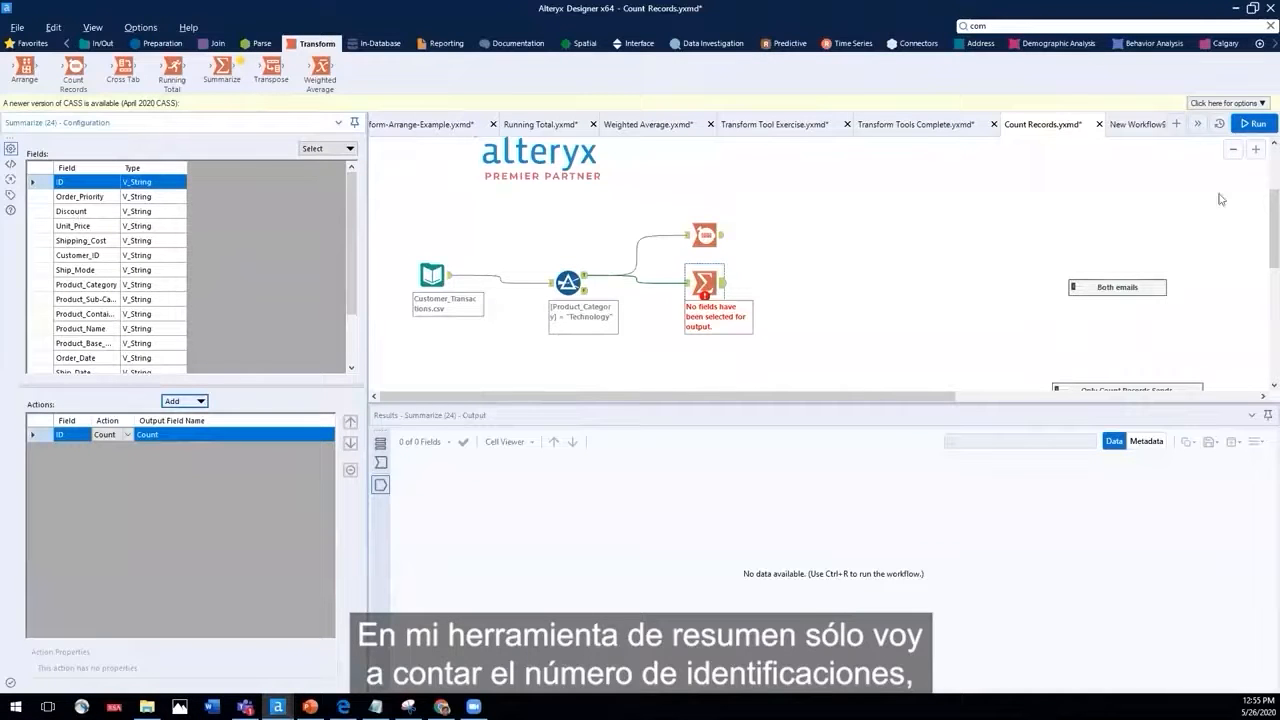
- Run the workflow and compare the output of the Count Records tool with that of the Summarize tool
click(1254, 127)
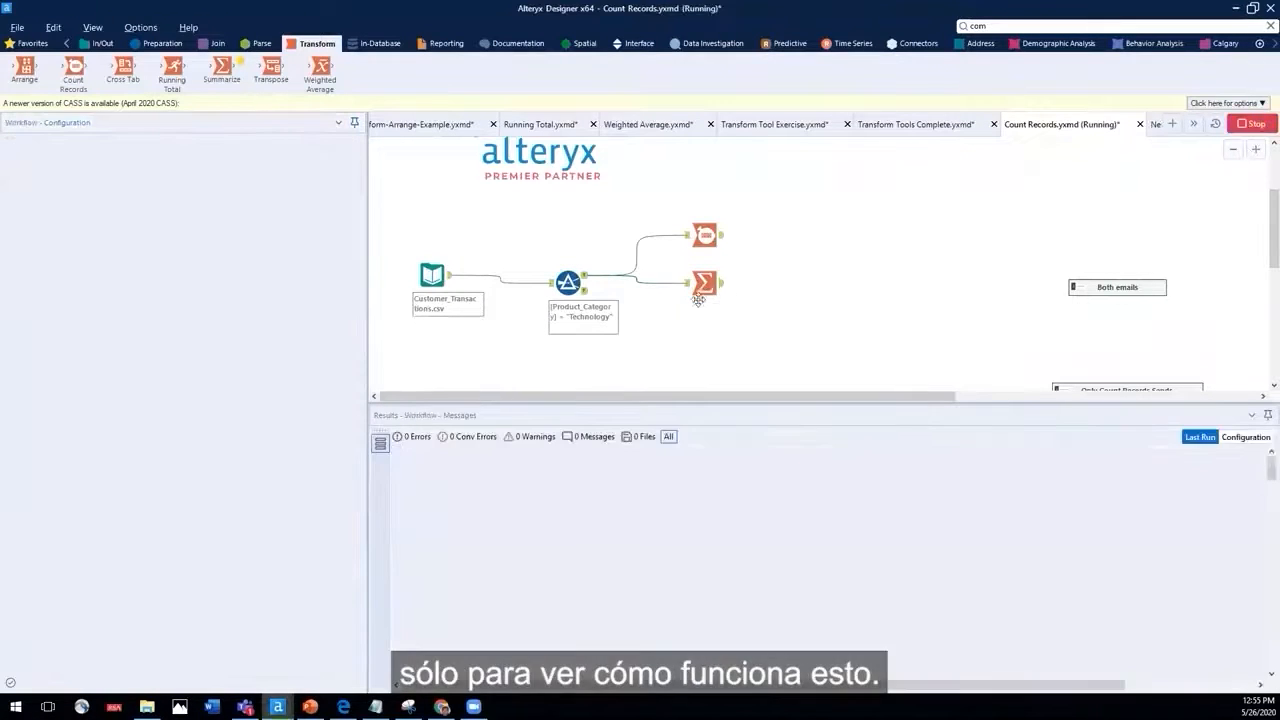
click(719, 244)
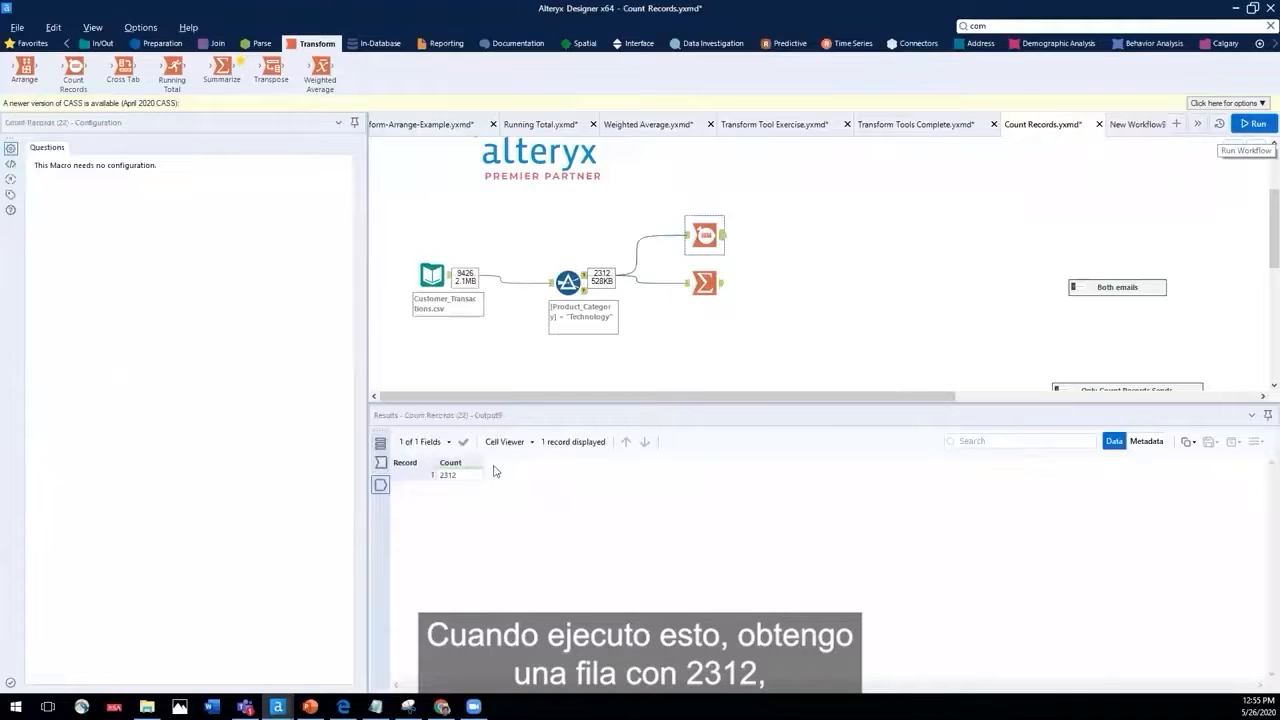
click(706, 287)
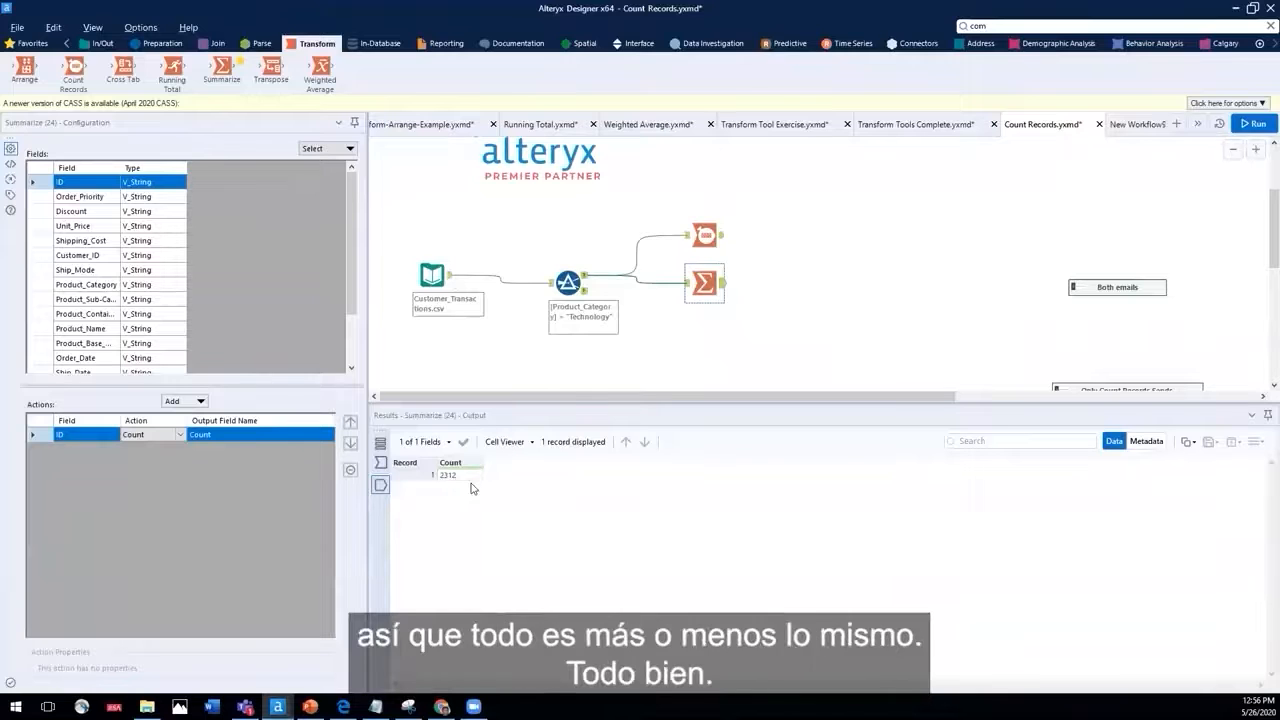
- Expand the Both emails container beside the workflow to show its example messages
click(1077, 289)
drag(1058, 197, 1025, 189)
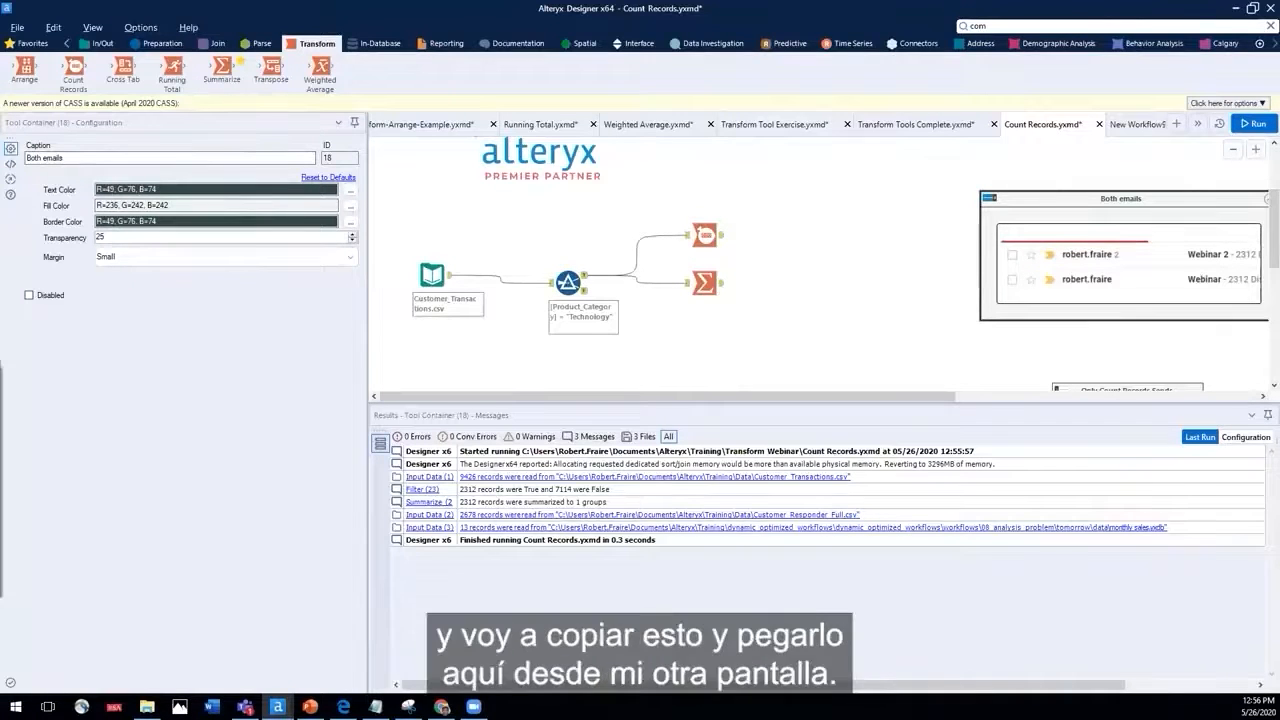
- Paste two copies of the Email tool, connecting Count Records to the first and Summarize to the second
right_click(785, 207)
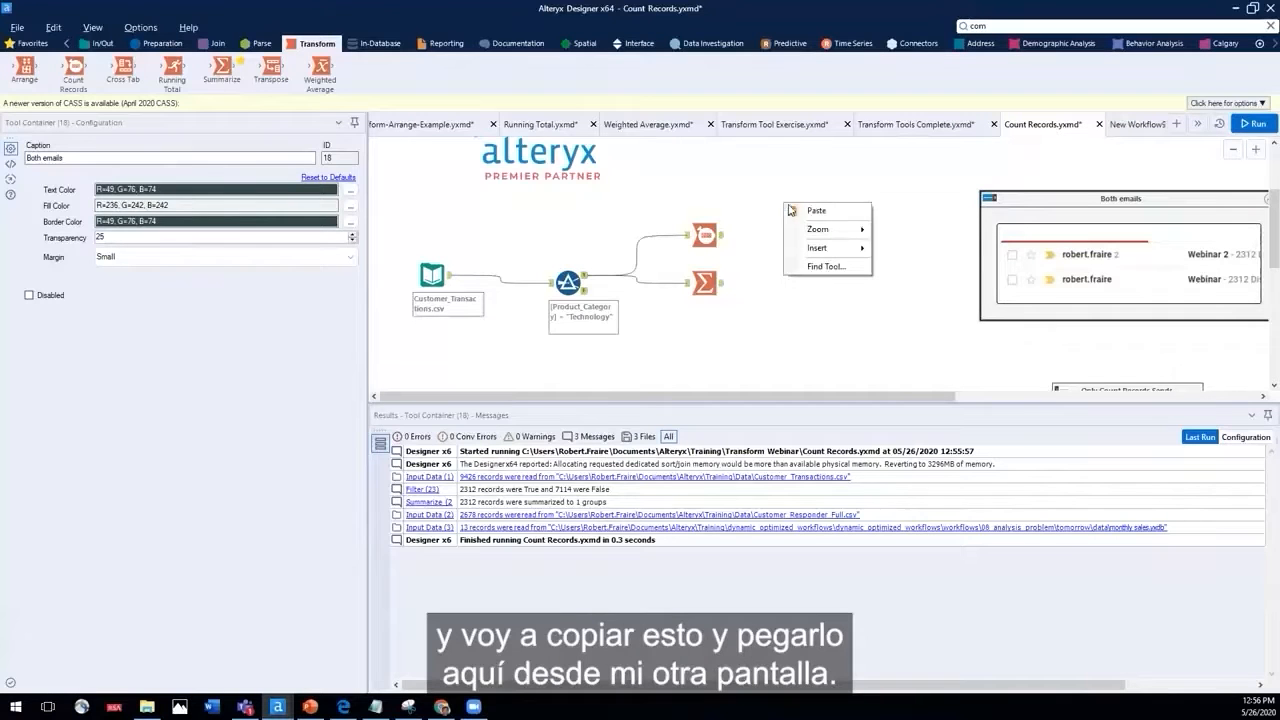
click(805, 212)
right_click(796, 284)
click(826, 291)
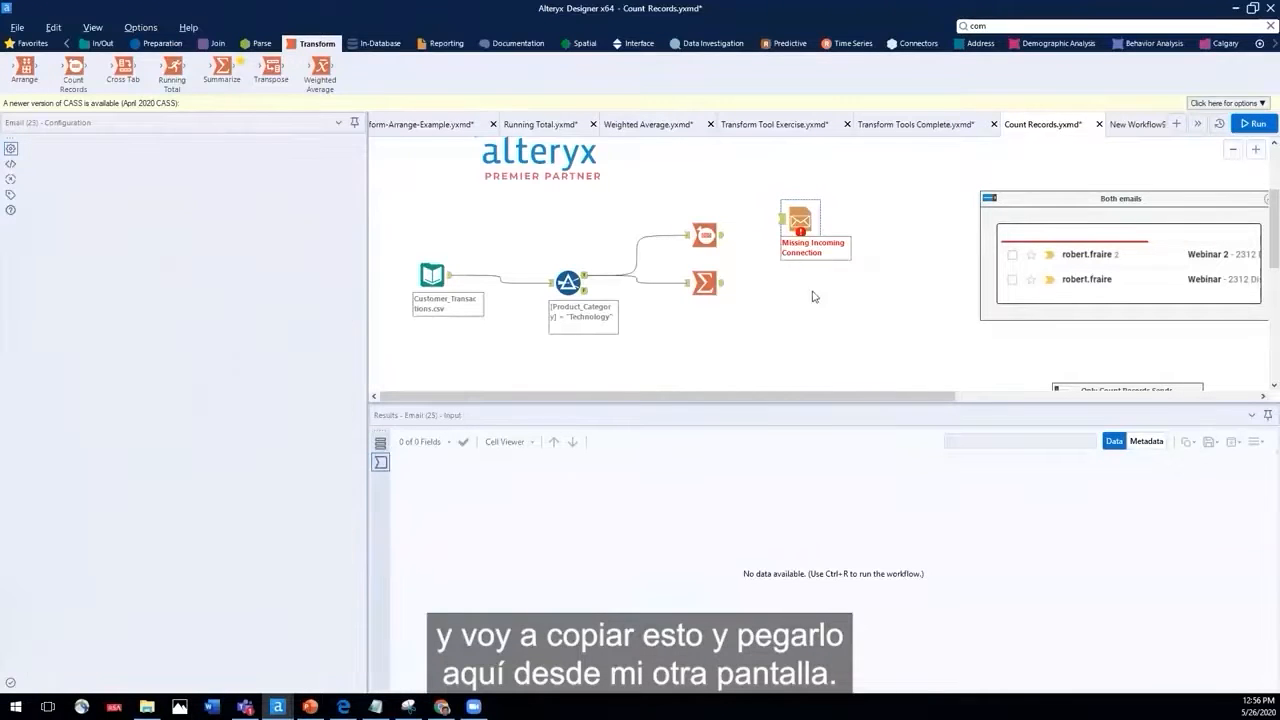
drag(723, 235, 792, 221)
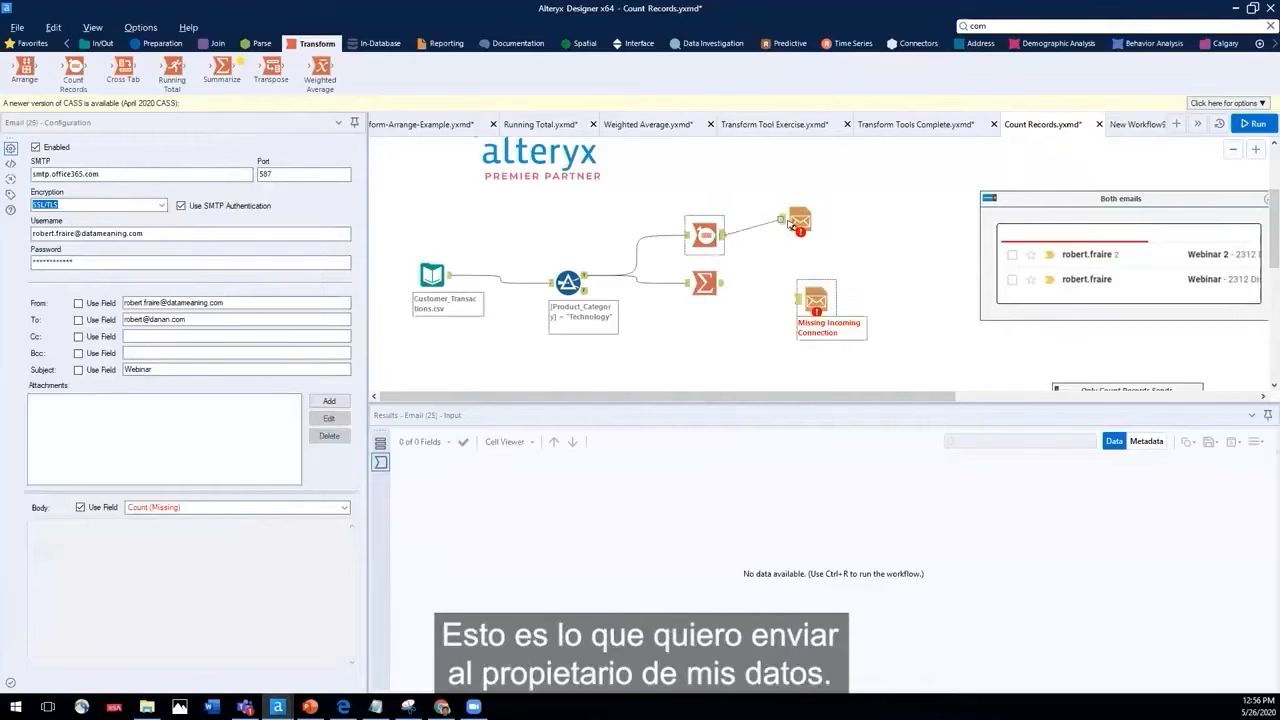
drag(723, 291, 807, 284)
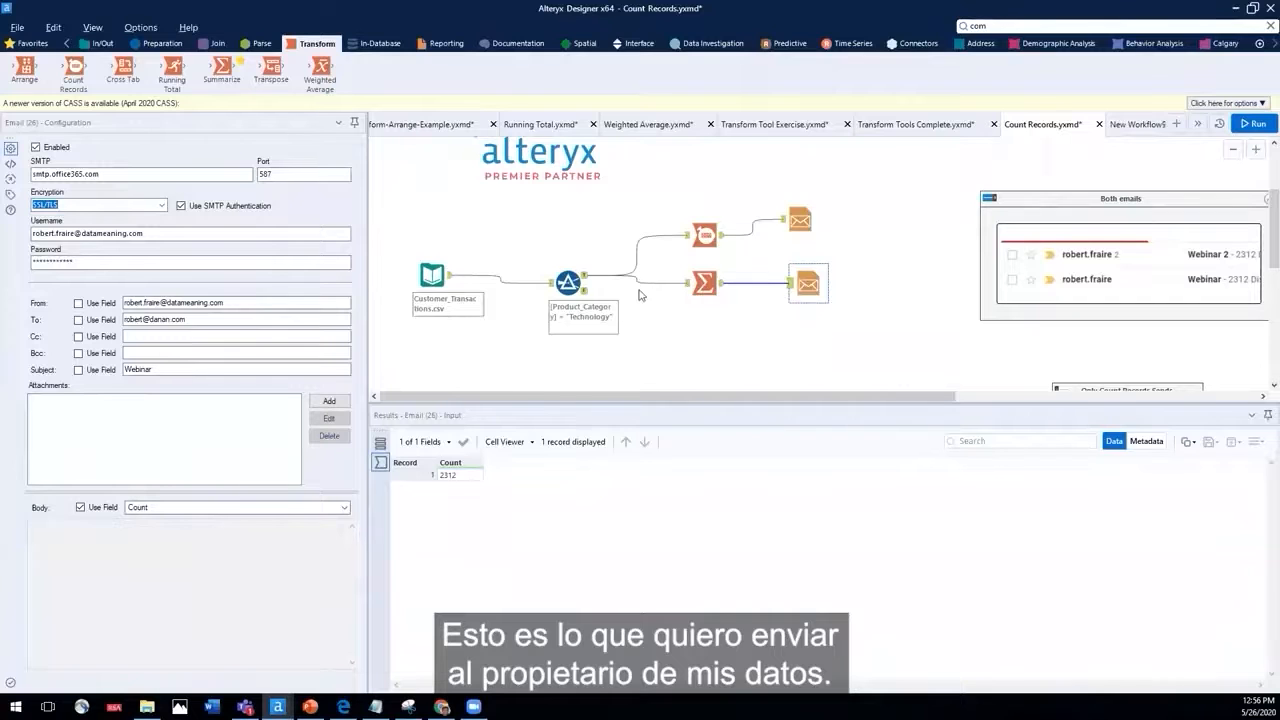
- Set the Filter's Product_Category comparison value to Test and run the workflow
click(564, 284)
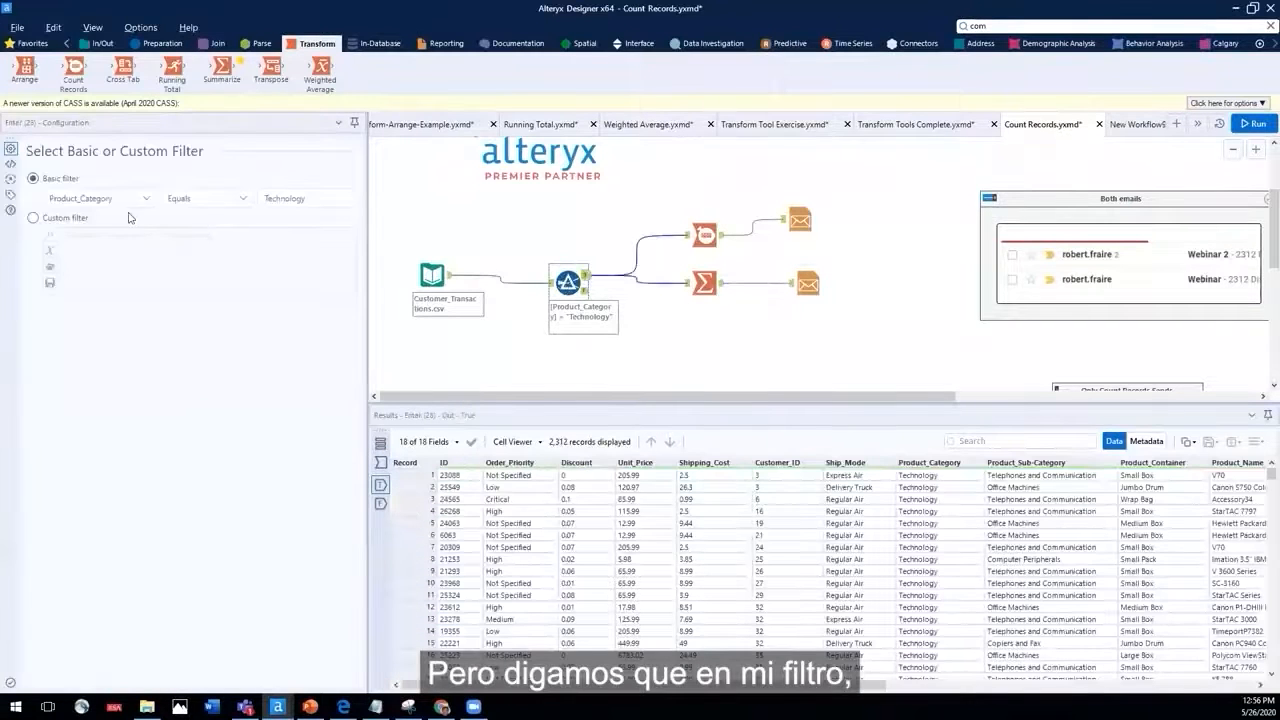
click(279, 200)
double_click(279, 200)
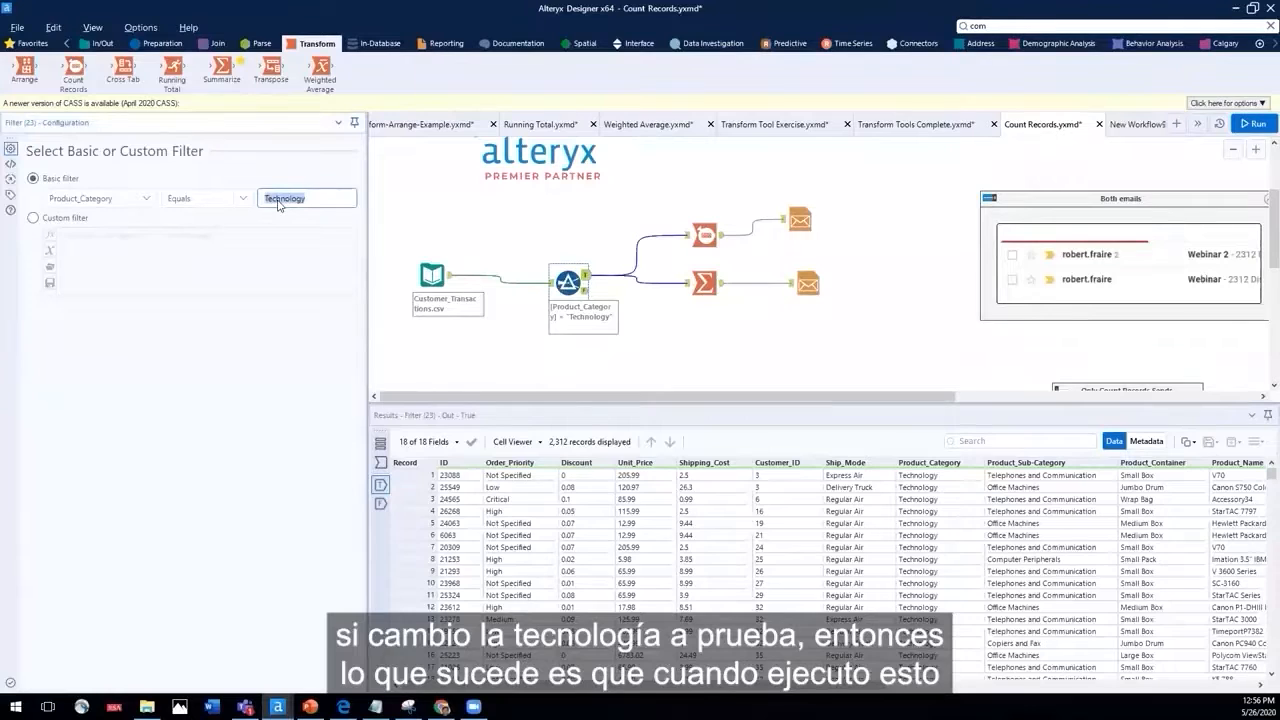
text(Test)
click(1244, 127)
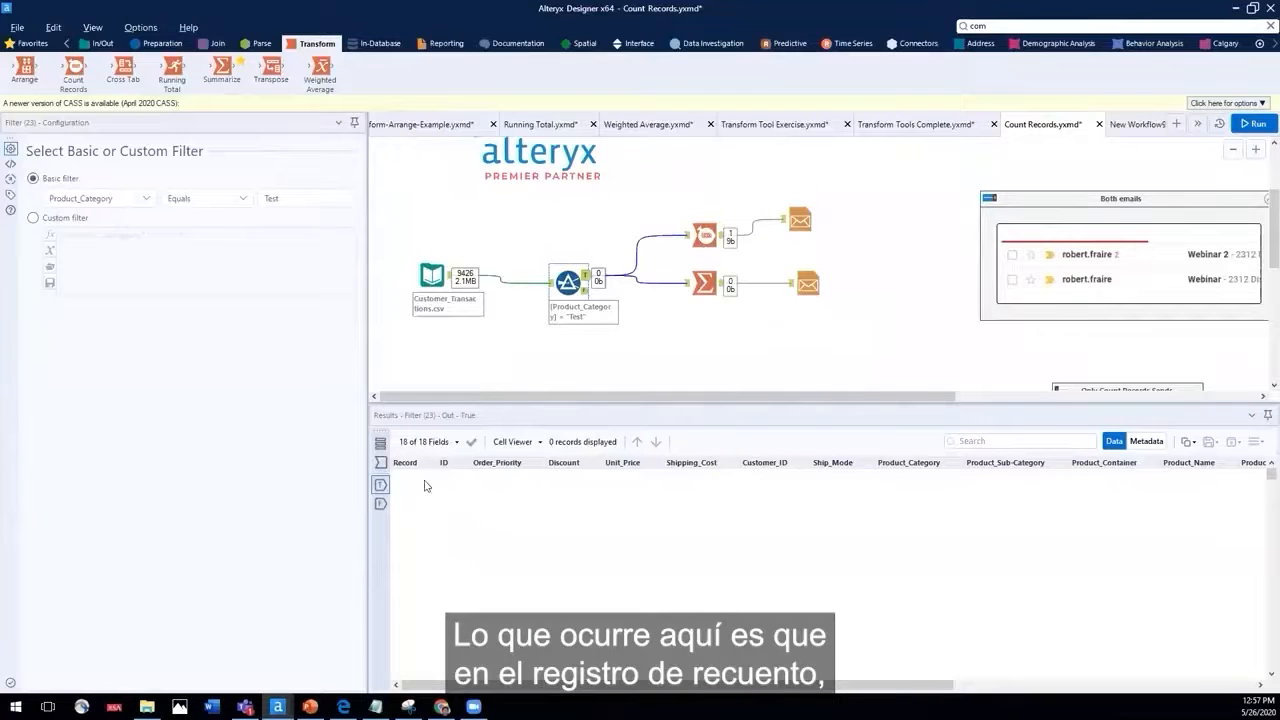
- Examine the input and output data of the Count Records tool and of the Summarize tool
click(380, 462)
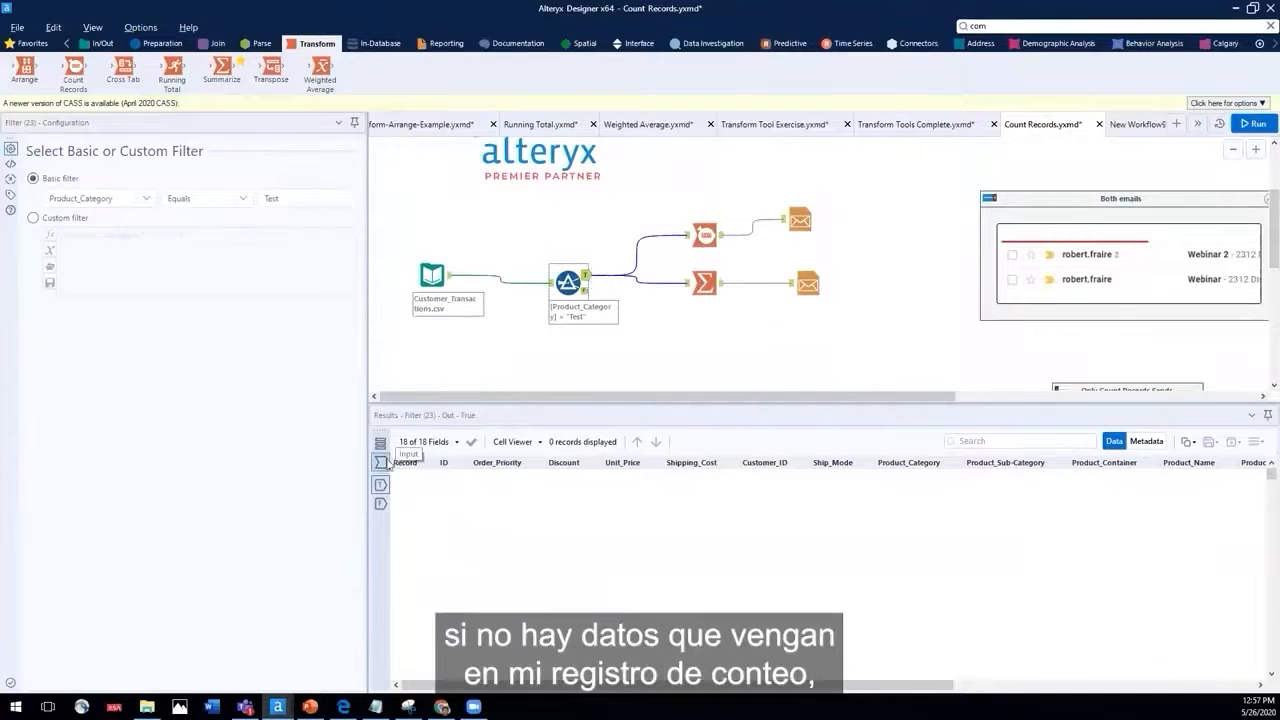
click(705, 235)
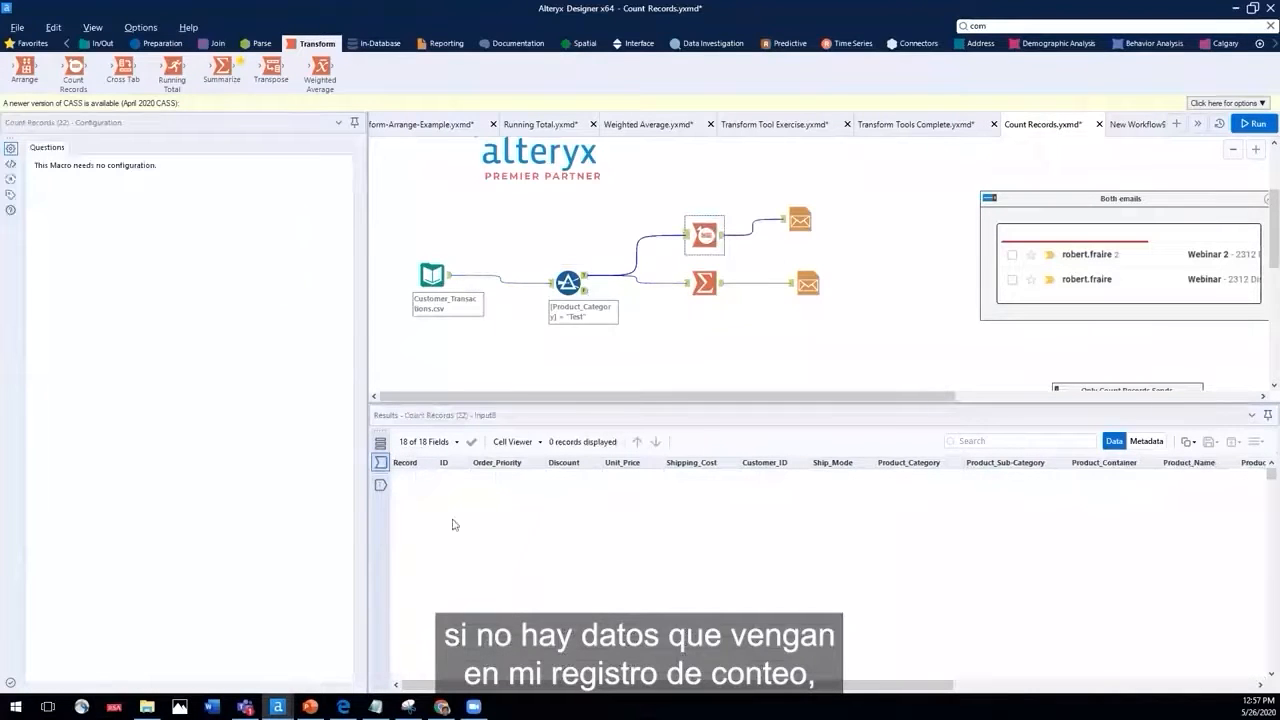
click(722, 237)
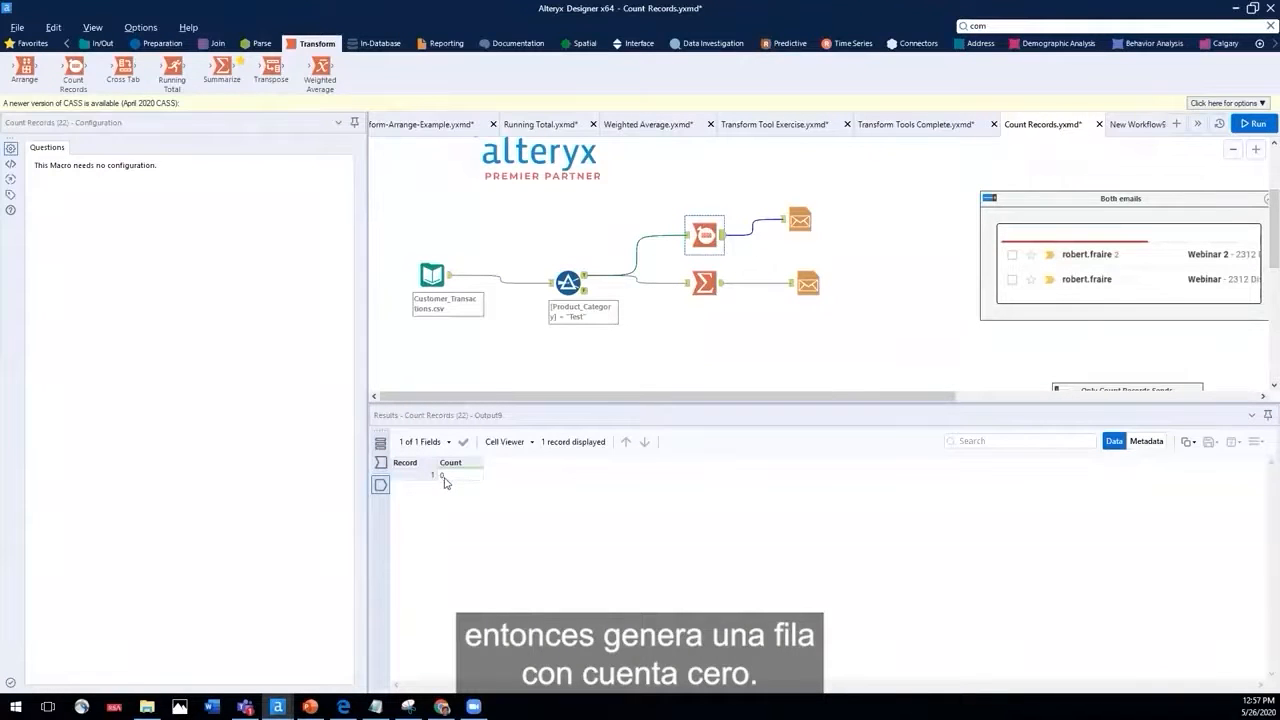
click(700, 287)
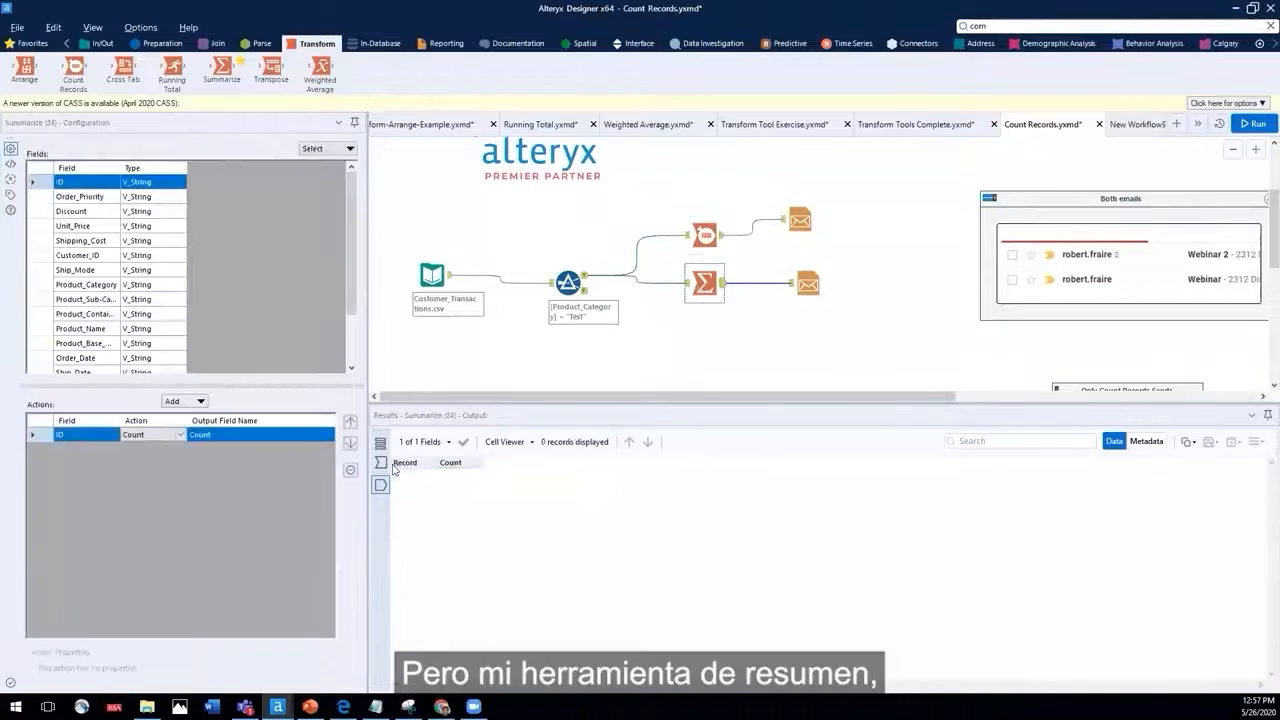
click(381, 463)
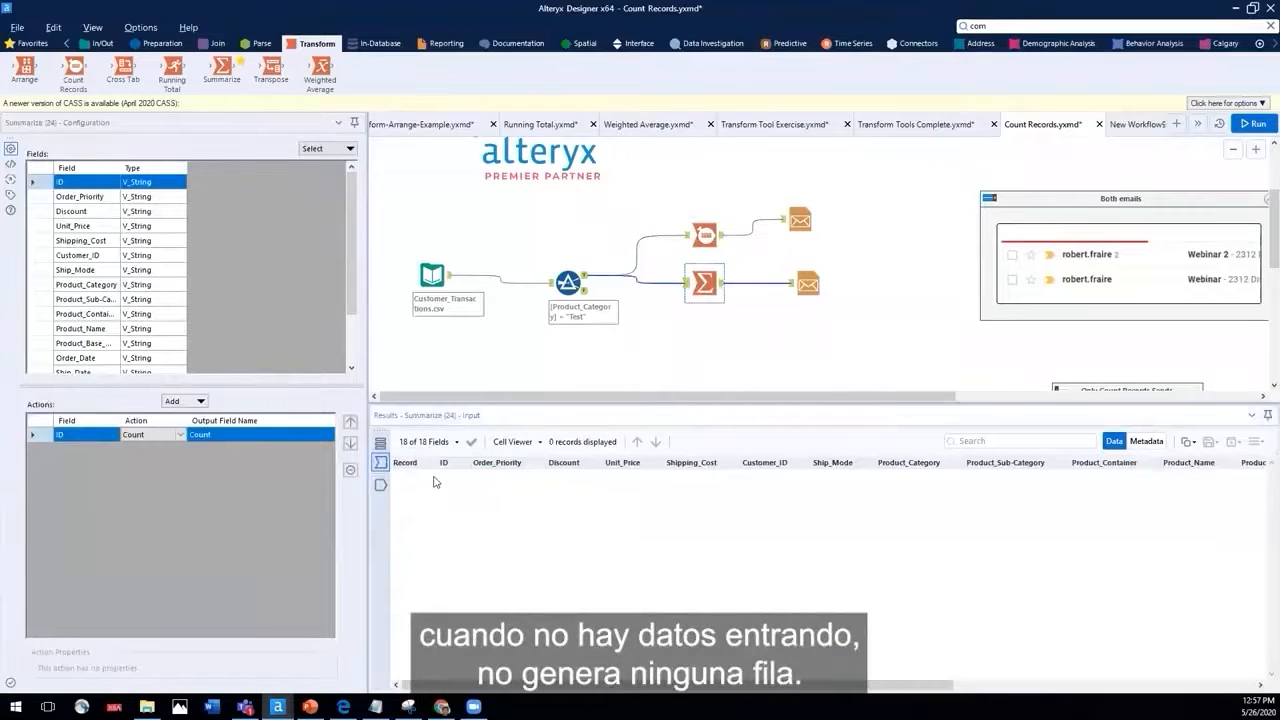
click(381, 486)
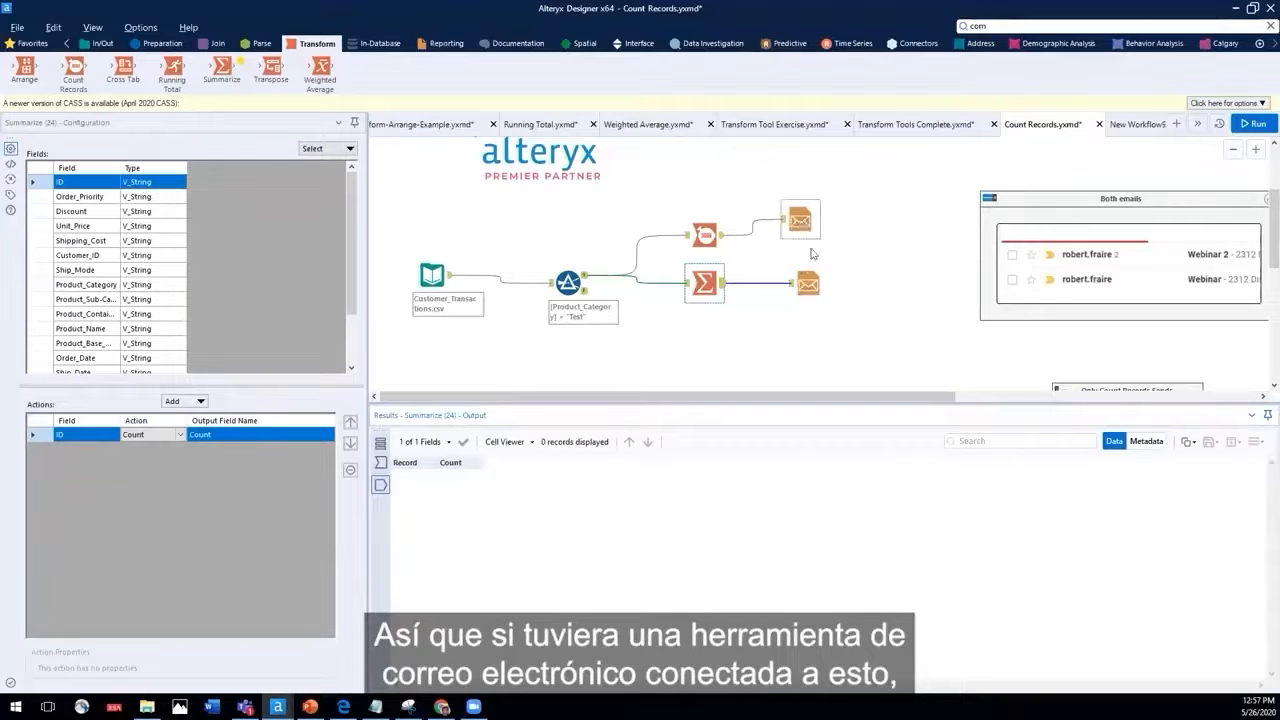
- Check the data reaching the Email tool after Count Records and compare it with the Summarize tool's output
click(704, 234)
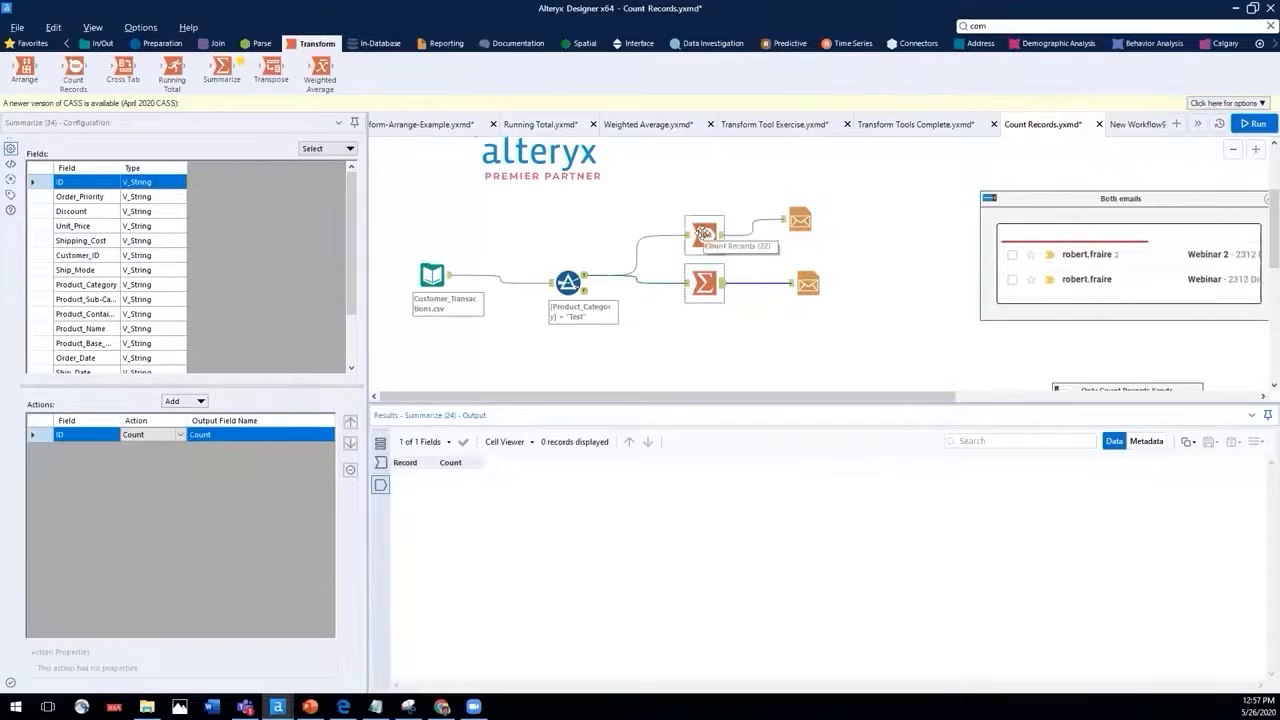
click(797, 222)
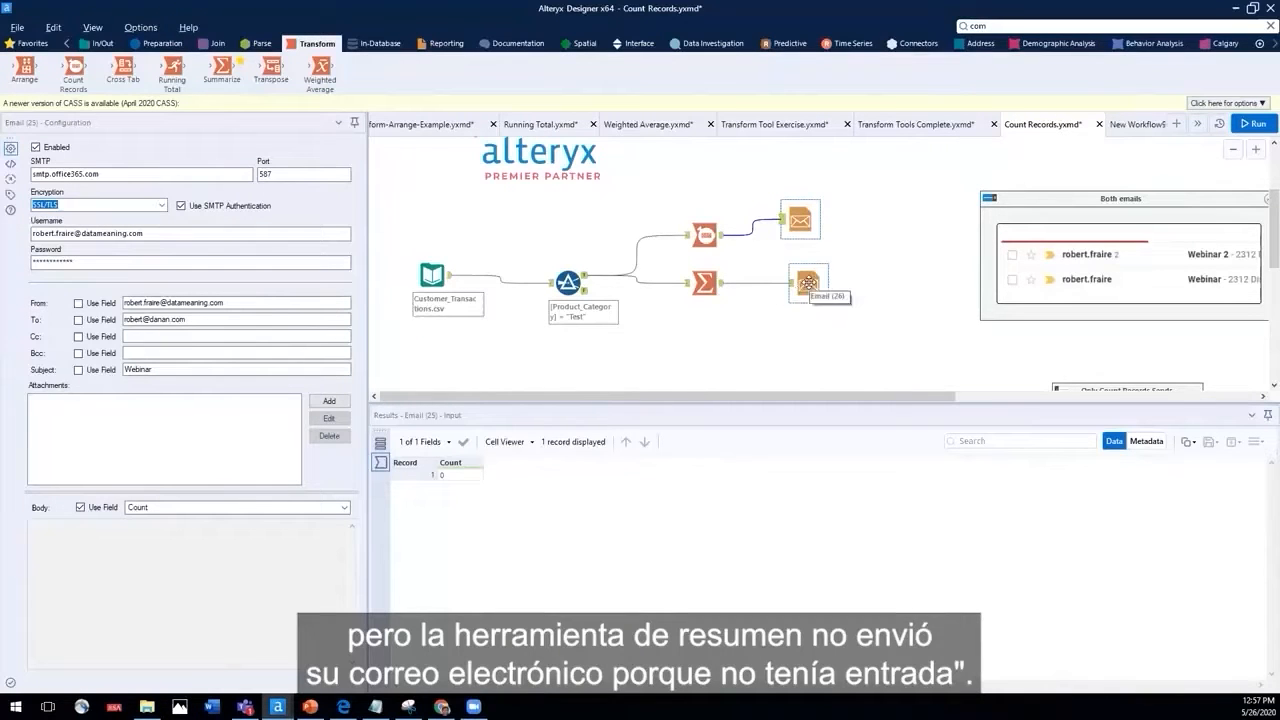
click(710, 288)
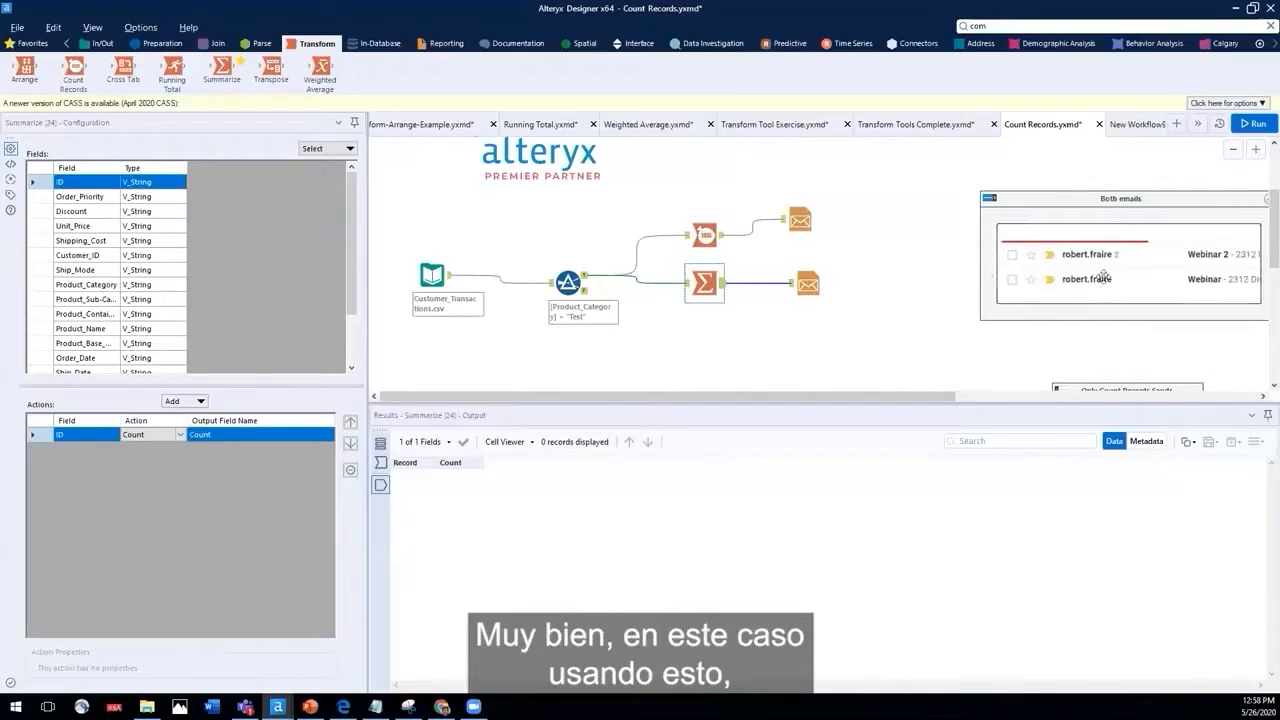
click(787, 215)
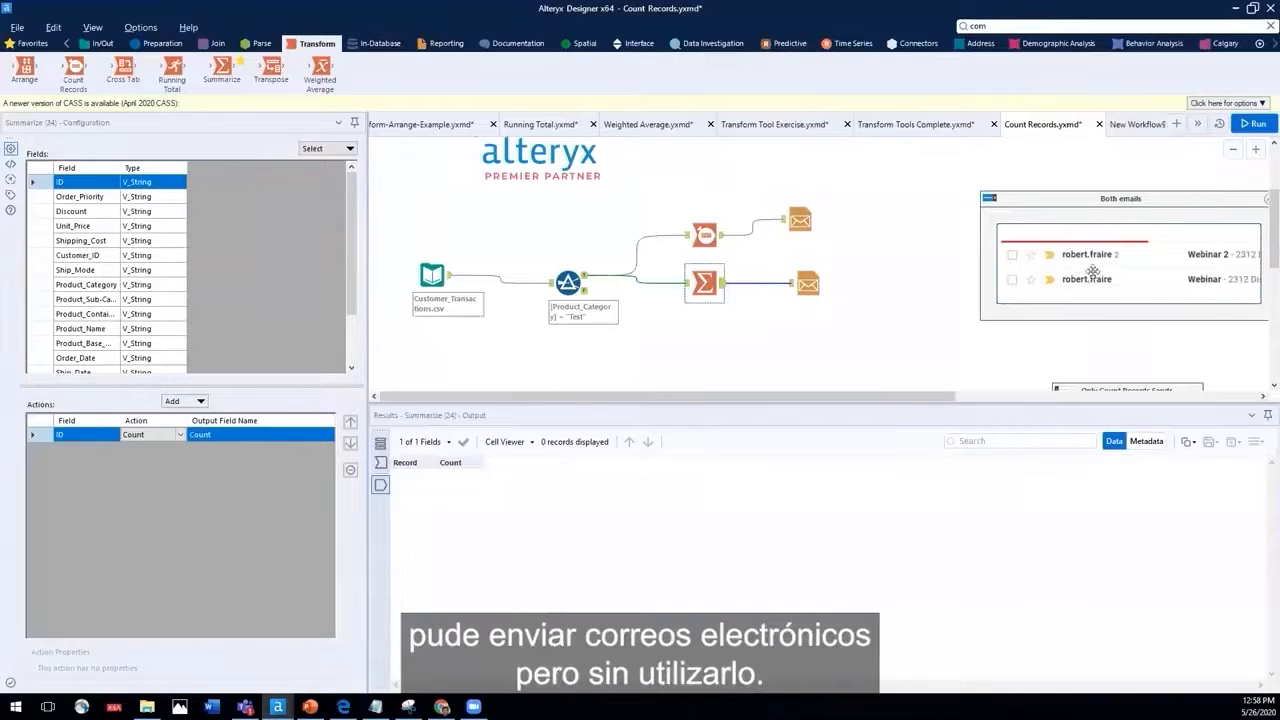
scroll(1080, 285, down, 1)
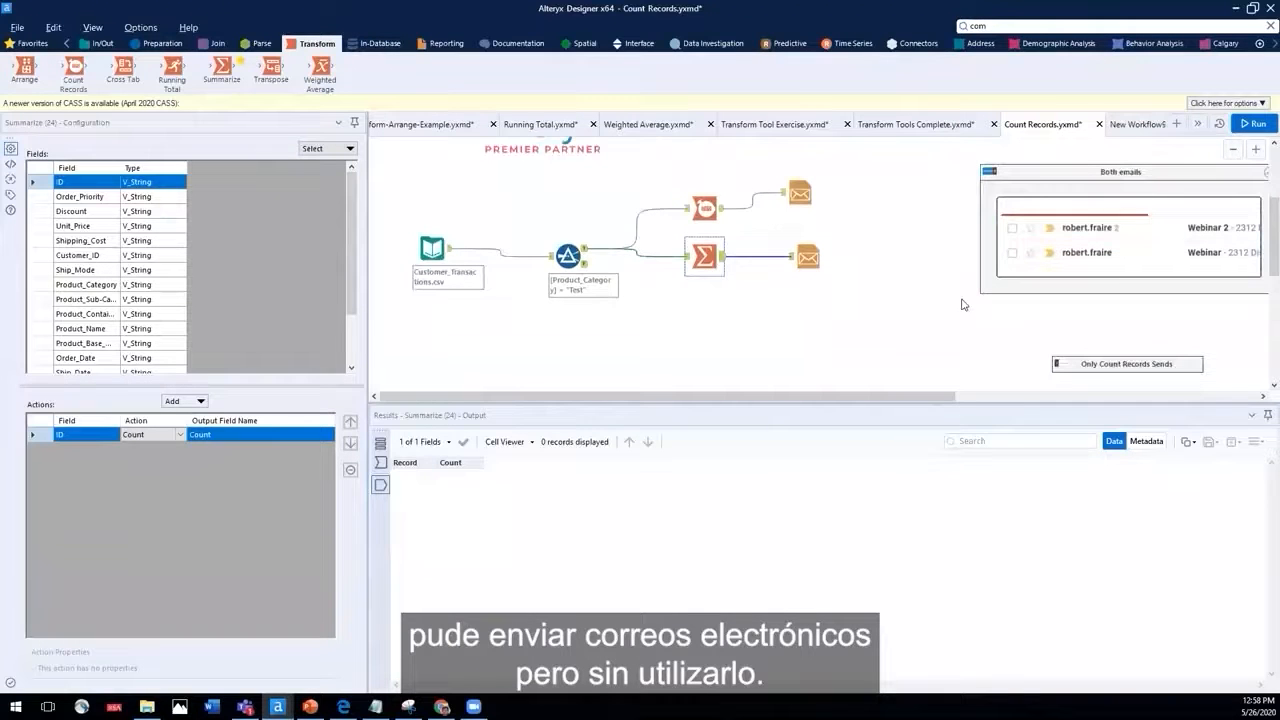